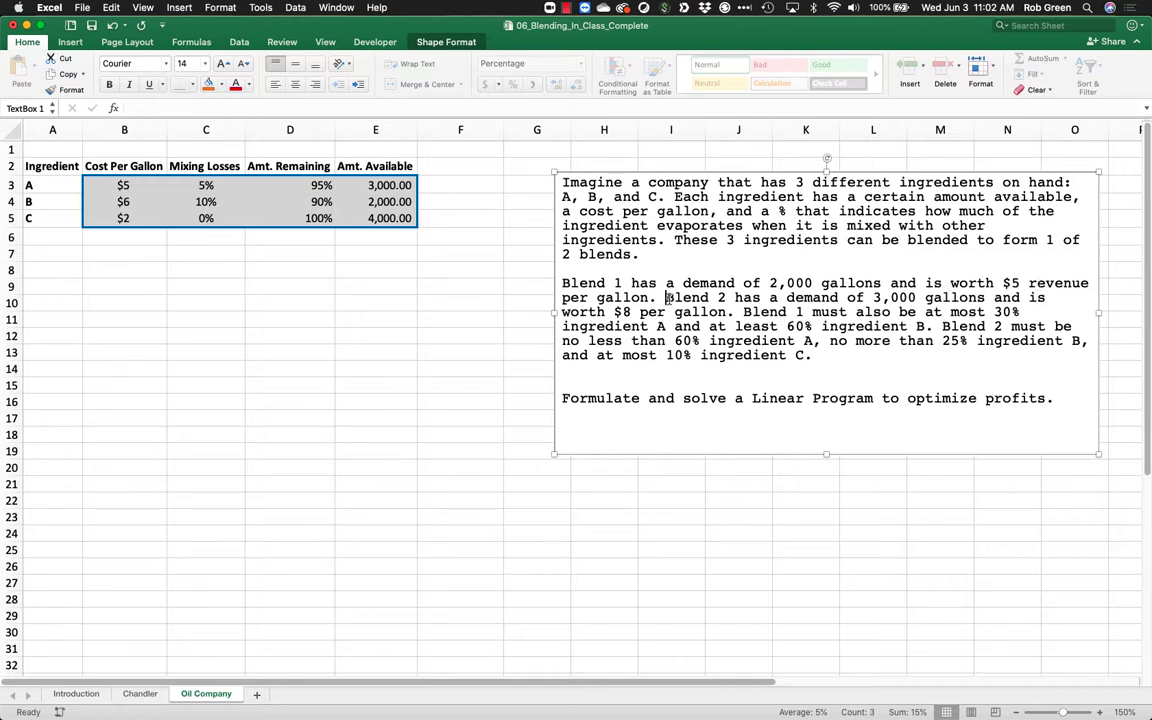
# - Break the problem text box's blend demand and composition sentences into separate paragraphs, with a blank line between them
pyautogui.press('Return')
pyautogui.press('Return')
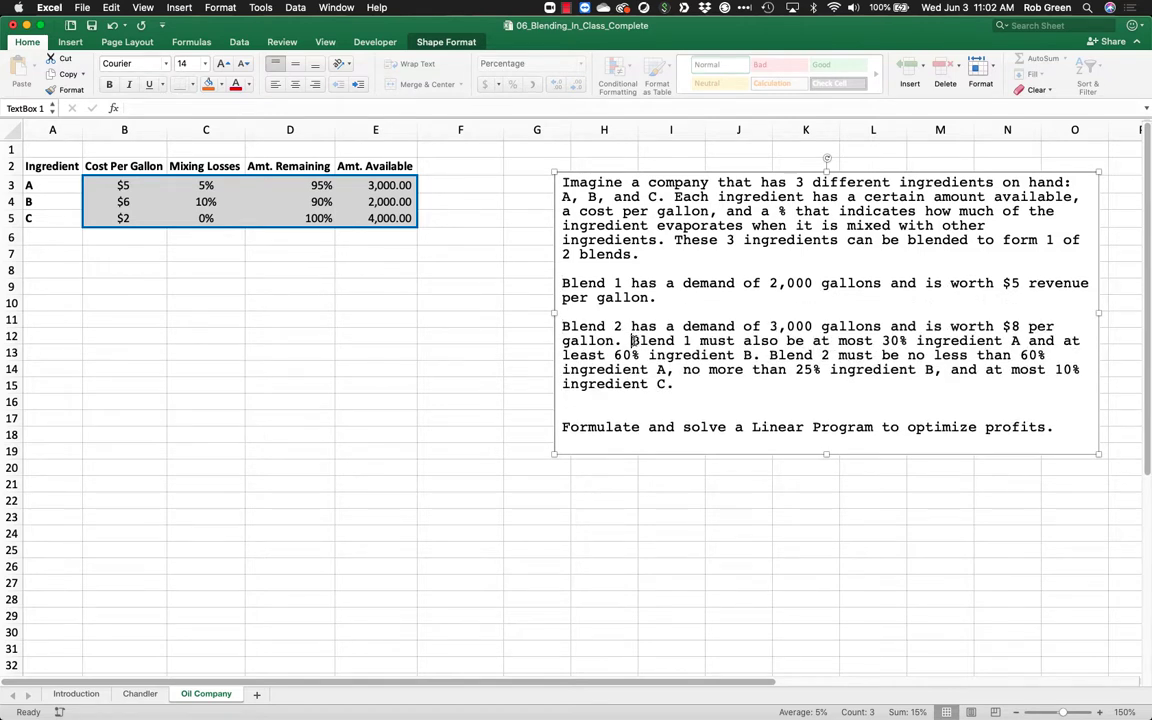
pyautogui.press('Return')
pyautogui.press('Return')
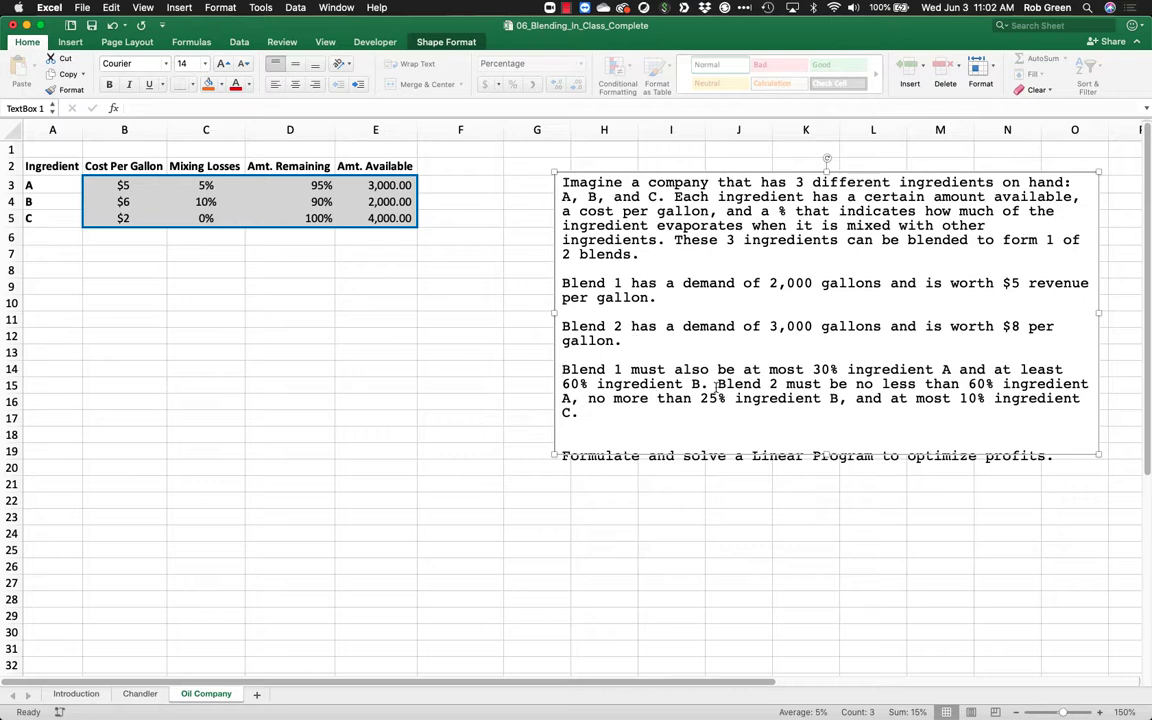
pyautogui.press('Return')
pyautogui.press('Return')
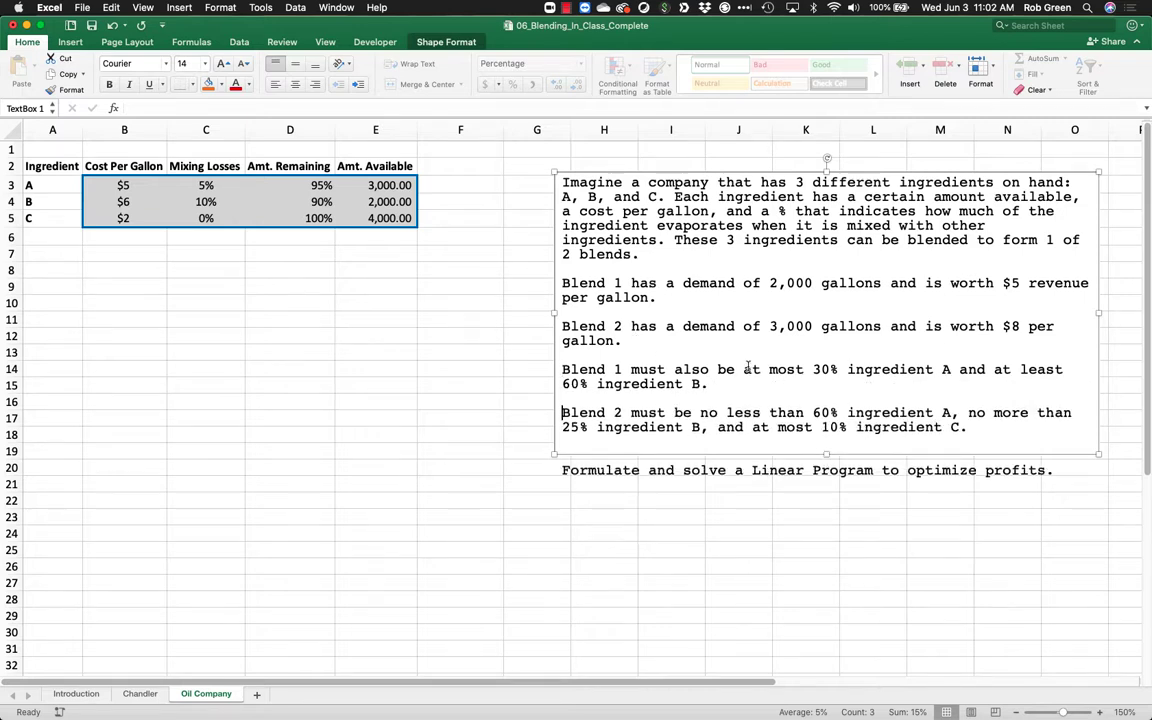
# - Extend the problem text box downward so that it encloses all of its text through the final sentence
pyautogui.moveTo(747, 368); pyautogui.dragTo(971, 376)
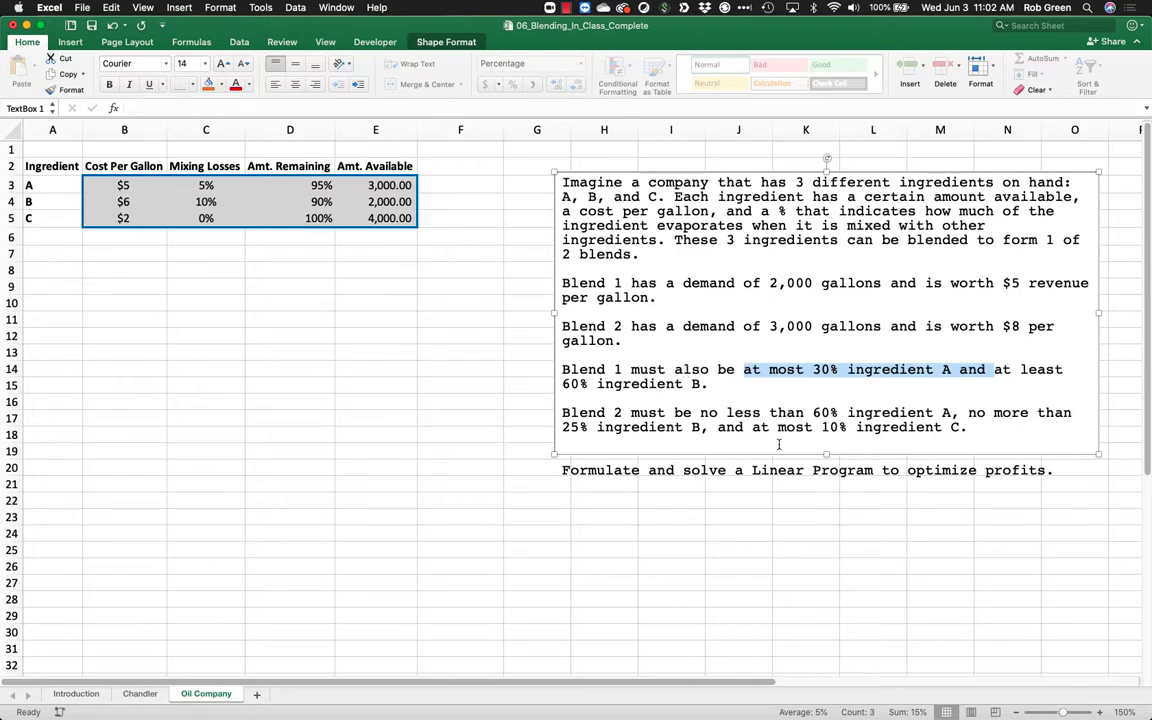
pyautogui.moveTo(826, 455); pyautogui.dragTo(826, 507)
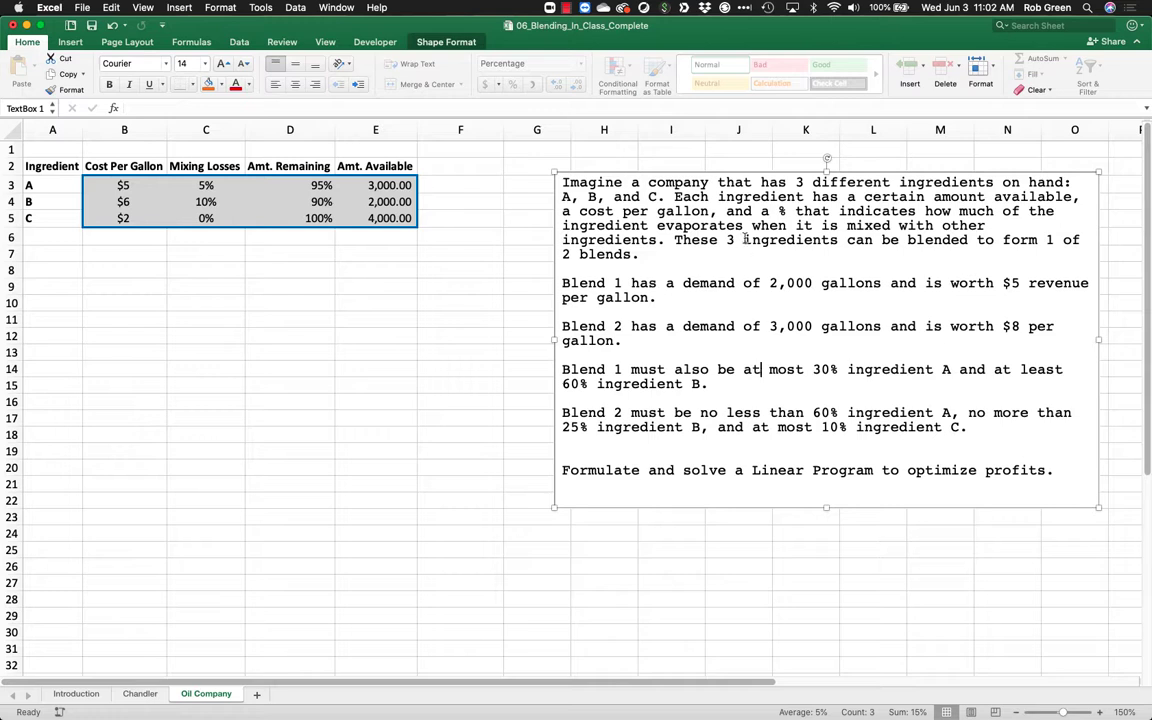
pyautogui.moveTo(722, 204); pyautogui.dragTo(647, 224)
pyautogui.click(319, 306)
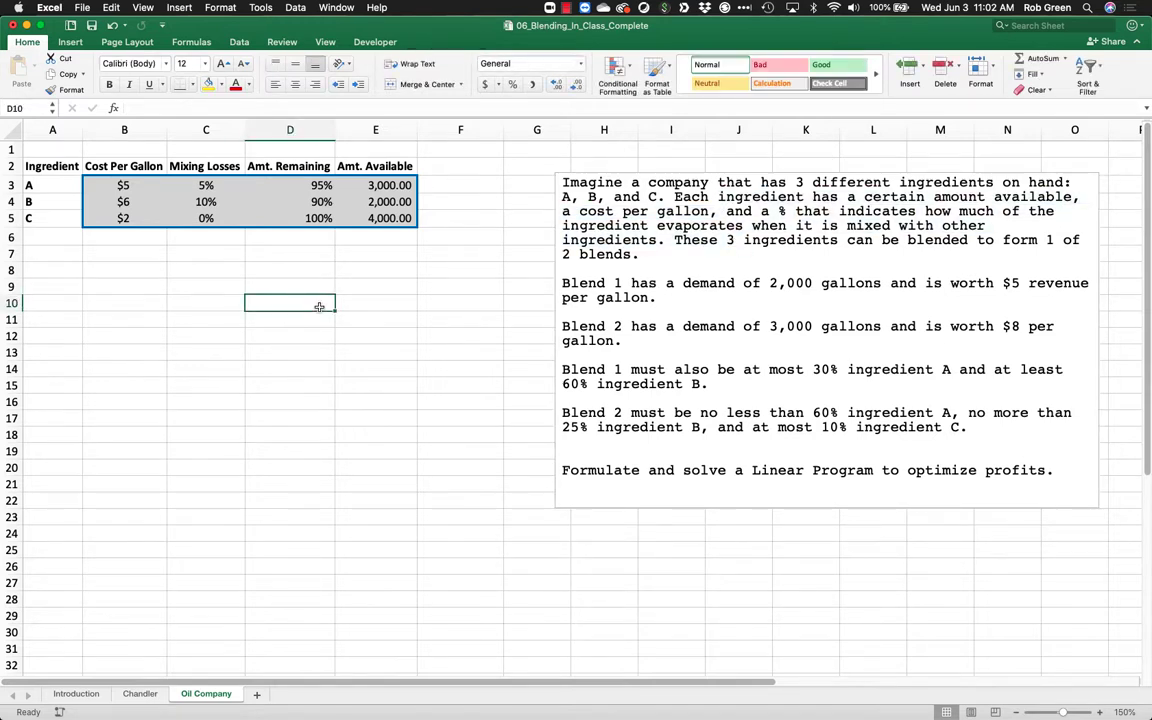
# - Review the ingredient table and inspect the Amt. Remaining formulas in D3:D5 against the mixing losses
pyautogui.click(208, 270)
pyautogui.click(271, 266)
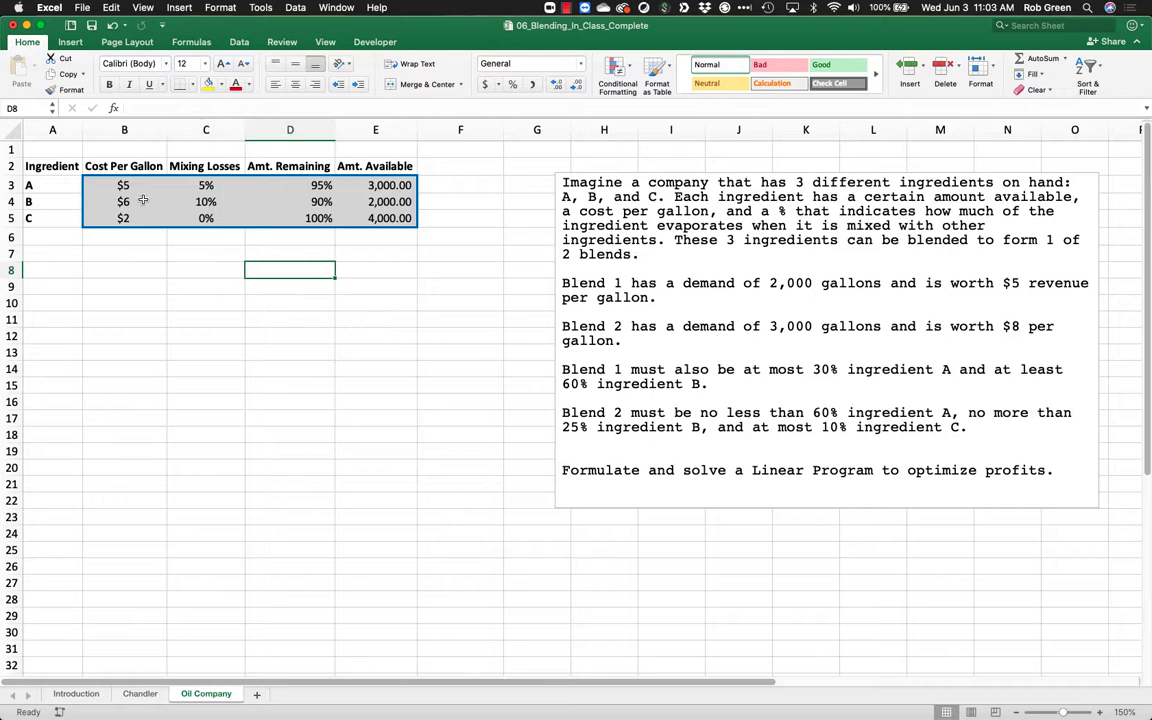
pyautogui.moveTo(137, 186); pyautogui.dragTo(206, 218)
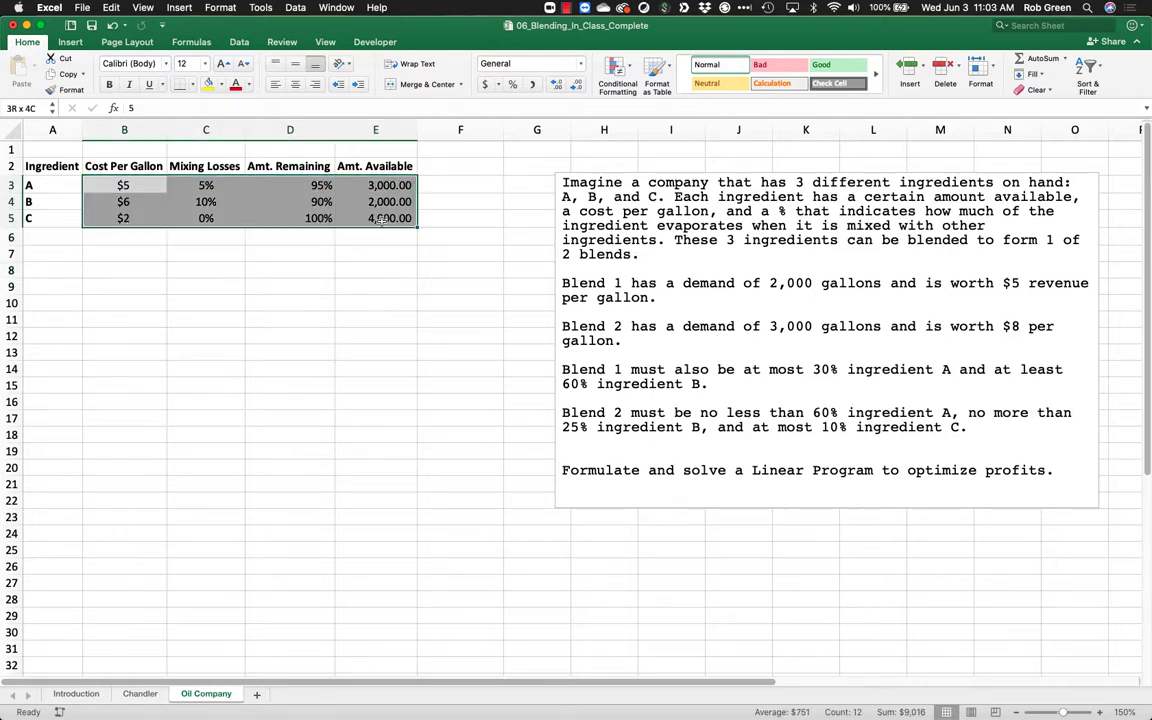
pyautogui.click(318, 300)
pyautogui.click(203, 186)
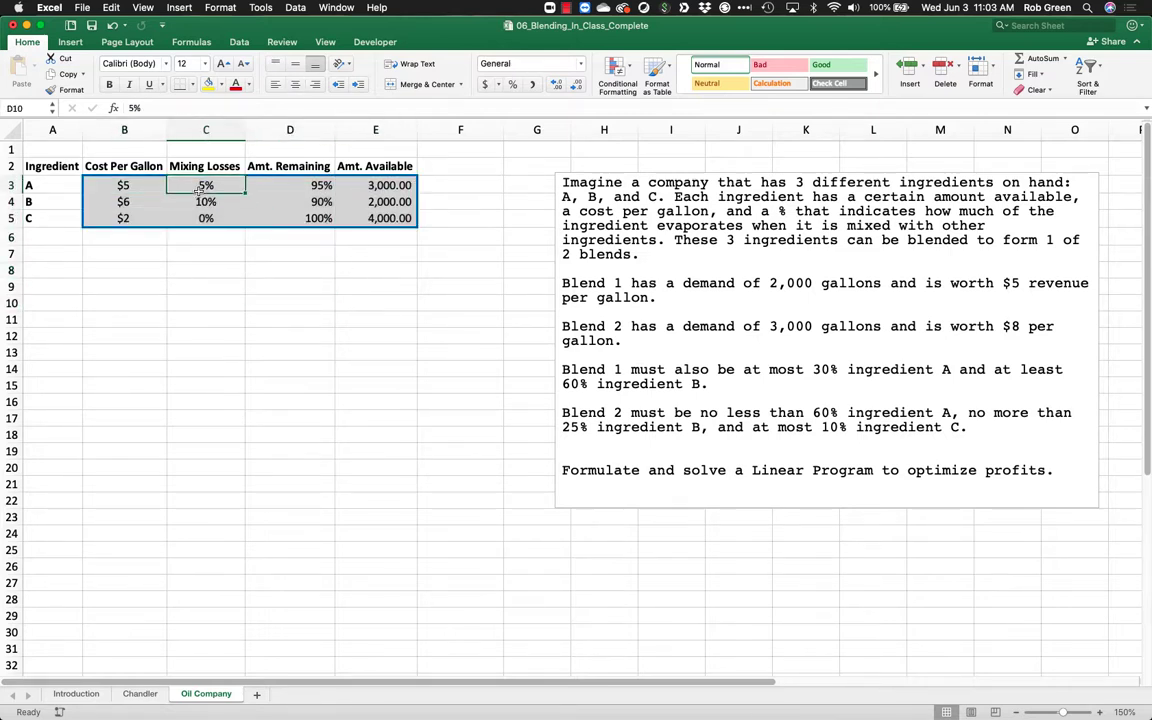
pyautogui.press('Tab')
pyautogui.doubleClick(293, 181)
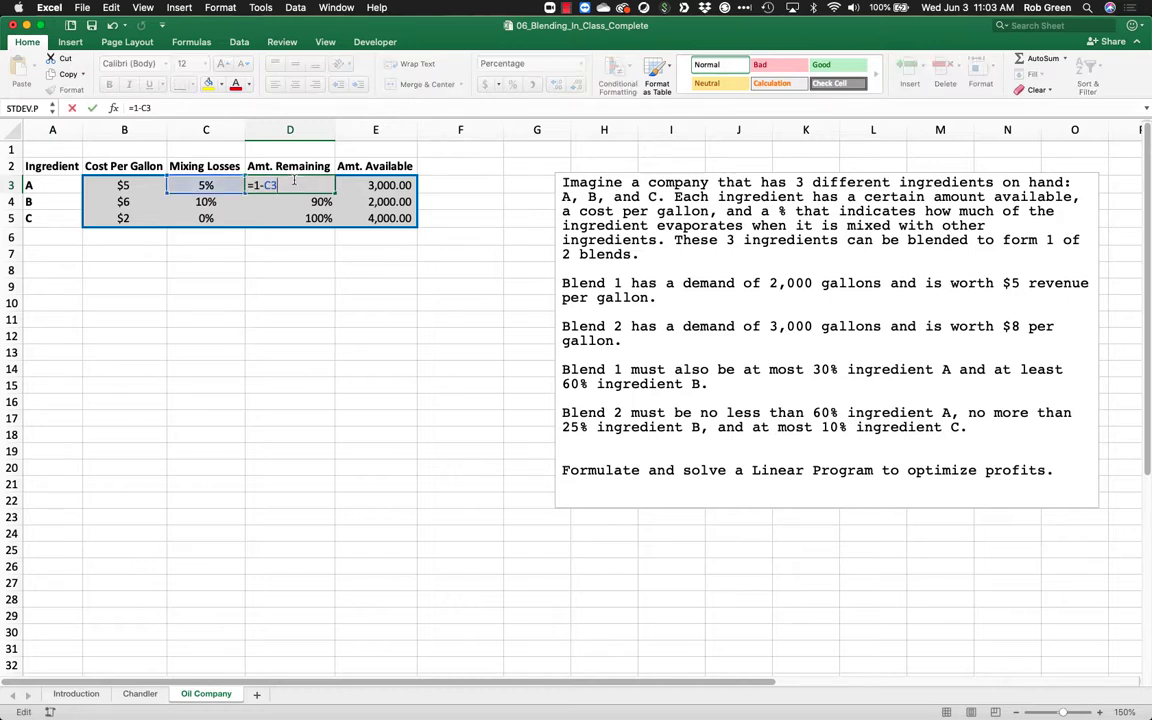
pyautogui.press('Return')
pyautogui.doubleClick(305, 199)
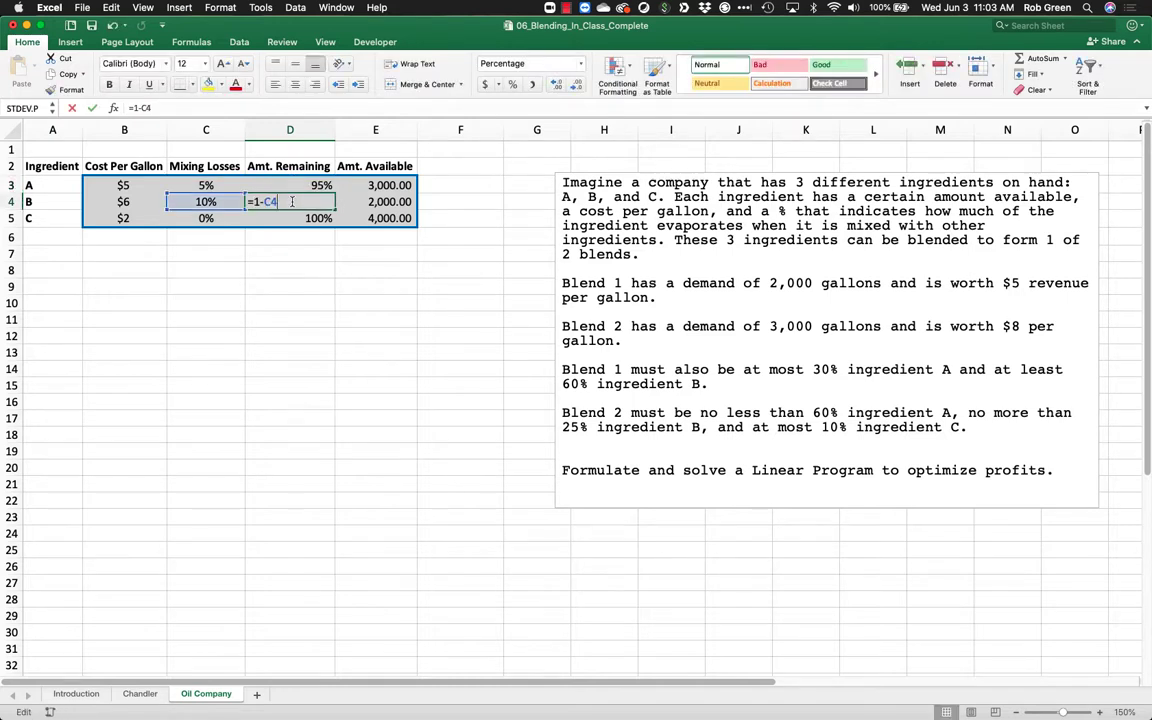
pyautogui.press('Return')
pyautogui.doubleClick(306, 220)
pyautogui.press('Return')
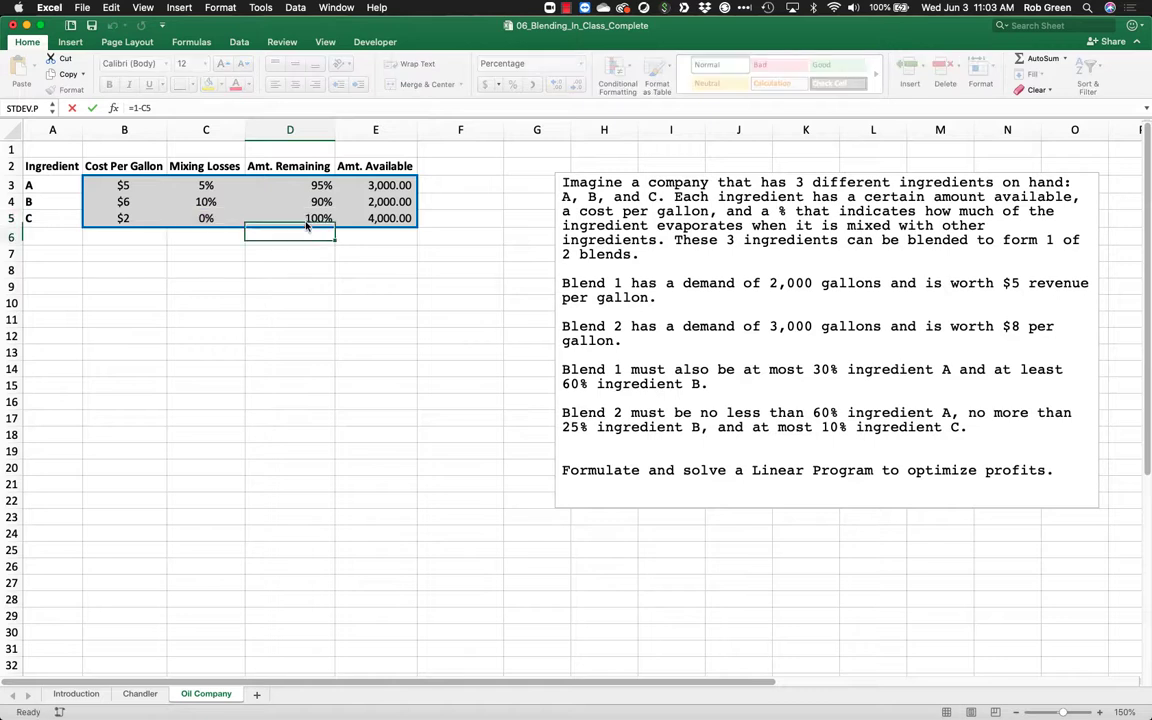
pyautogui.moveTo(300, 186); pyautogui.dragTo(211, 223)
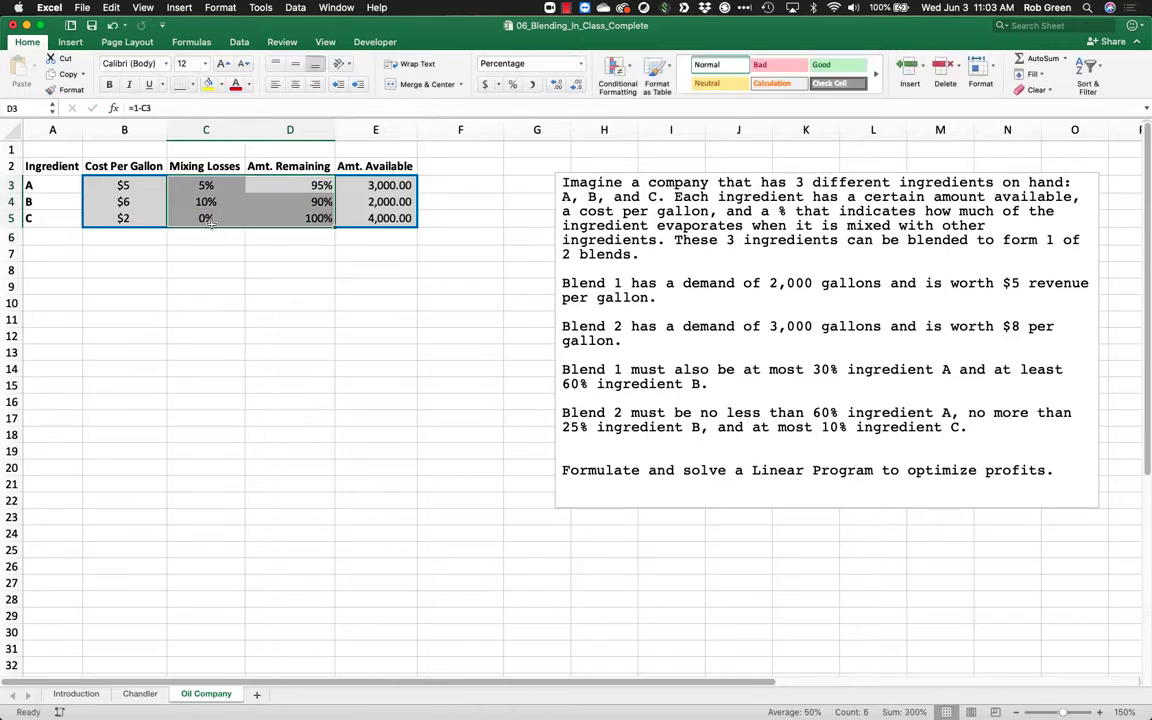
# - Format the Amt. Available values in E3:E5 with thousands separators and no decimal places
pyautogui.moveTo(360, 180); pyautogui.dragTo(362, 216)
pyautogui.click(532, 84)
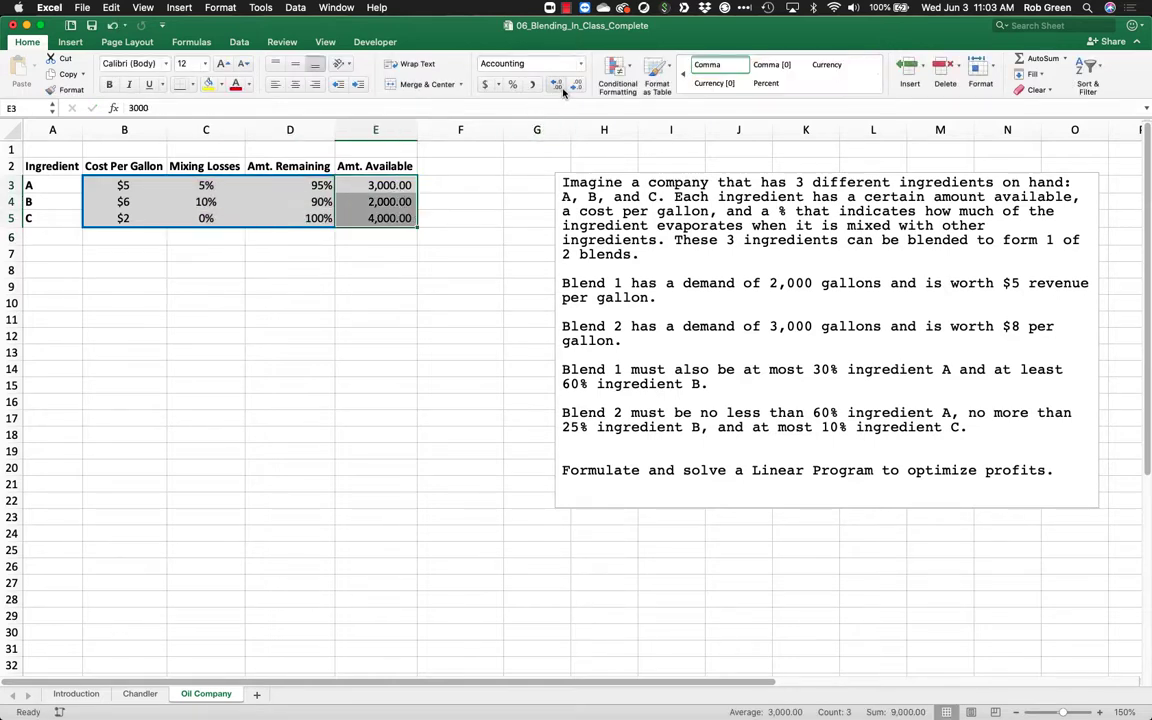
pyautogui.click(575, 86)
pyautogui.click(575, 88)
pyautogui.click(465, 203)
pyautogui.moveTo(419, 132); pyautogui.dragTo(419, 132)
pyautogui.click(414, 131)
pyautogui.click(458, 213)
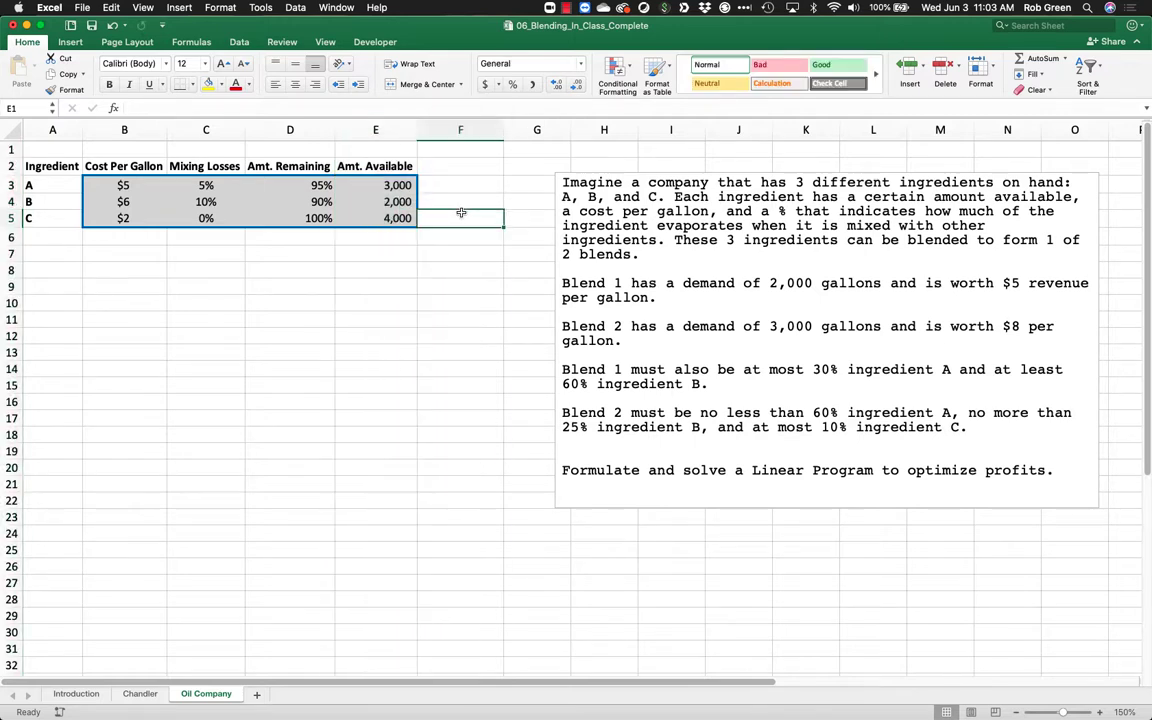
# - Enter the row labels Qty. A, Qty. B and Qty. C in cells A8 to A10
pyautogui.click(62, 269)
pyautogui.write('Qty. ')
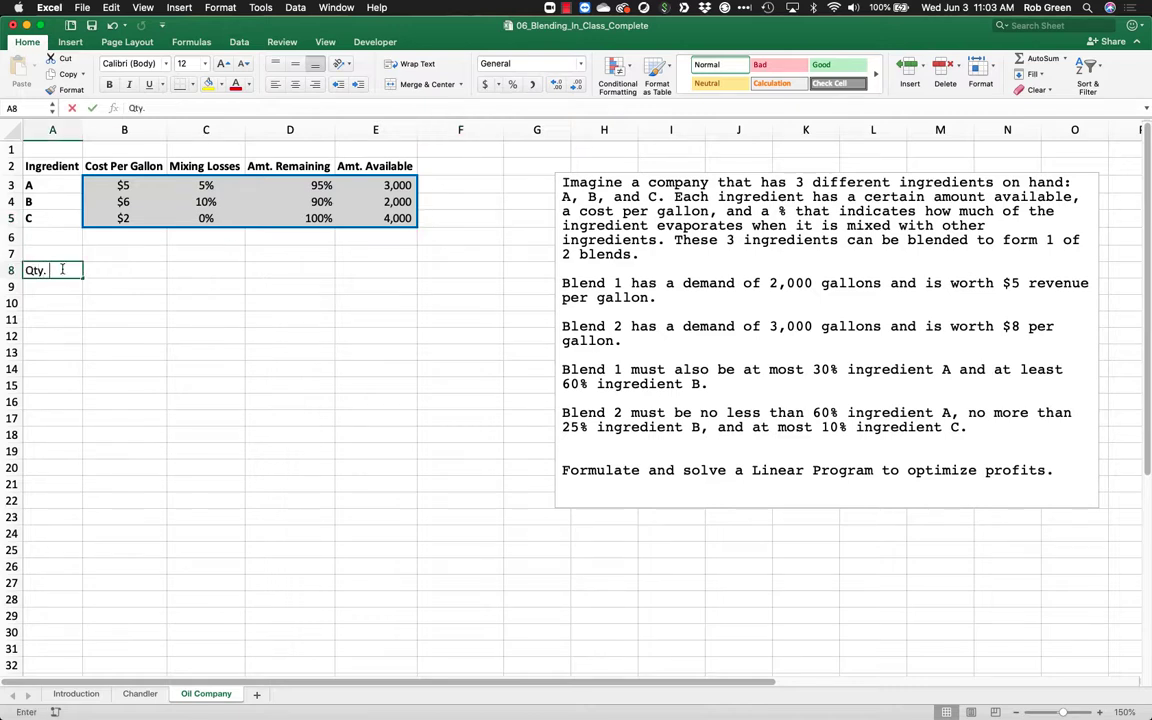
pyautogui.write('A')
pyautogui.press('Return')
pyautogui.write('Qty. B')
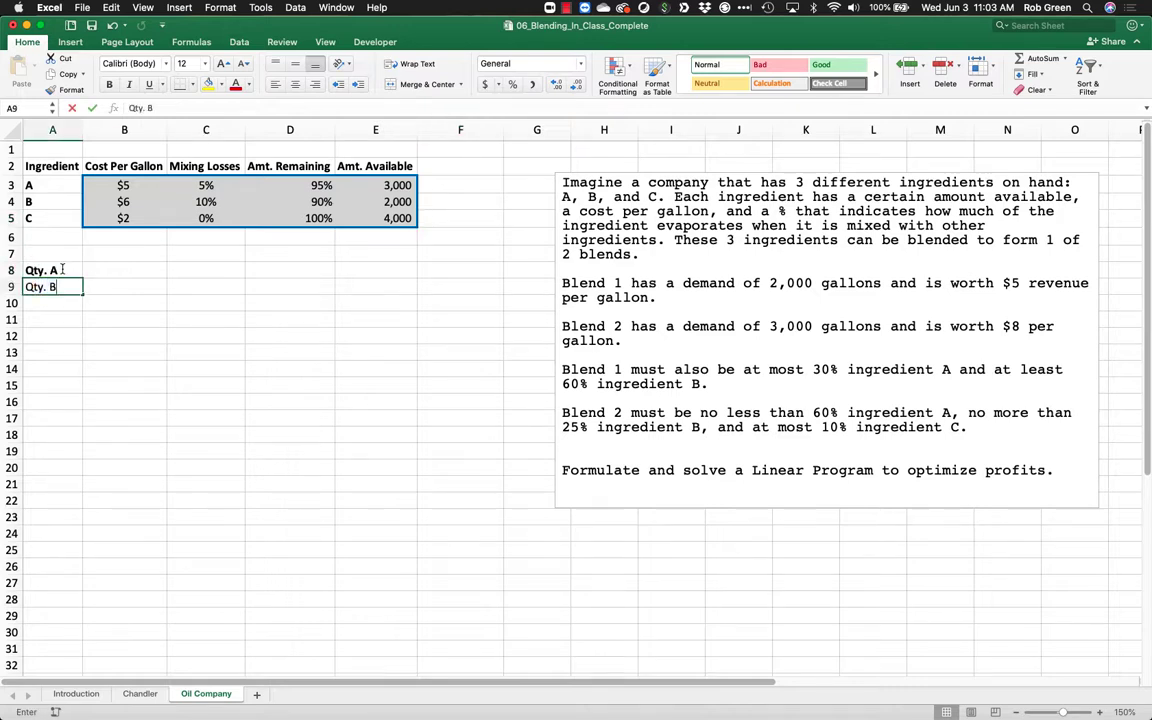
pyautogui.press('Return')
pyautogui.write('Qty. C')
pyautogui.press('Return')
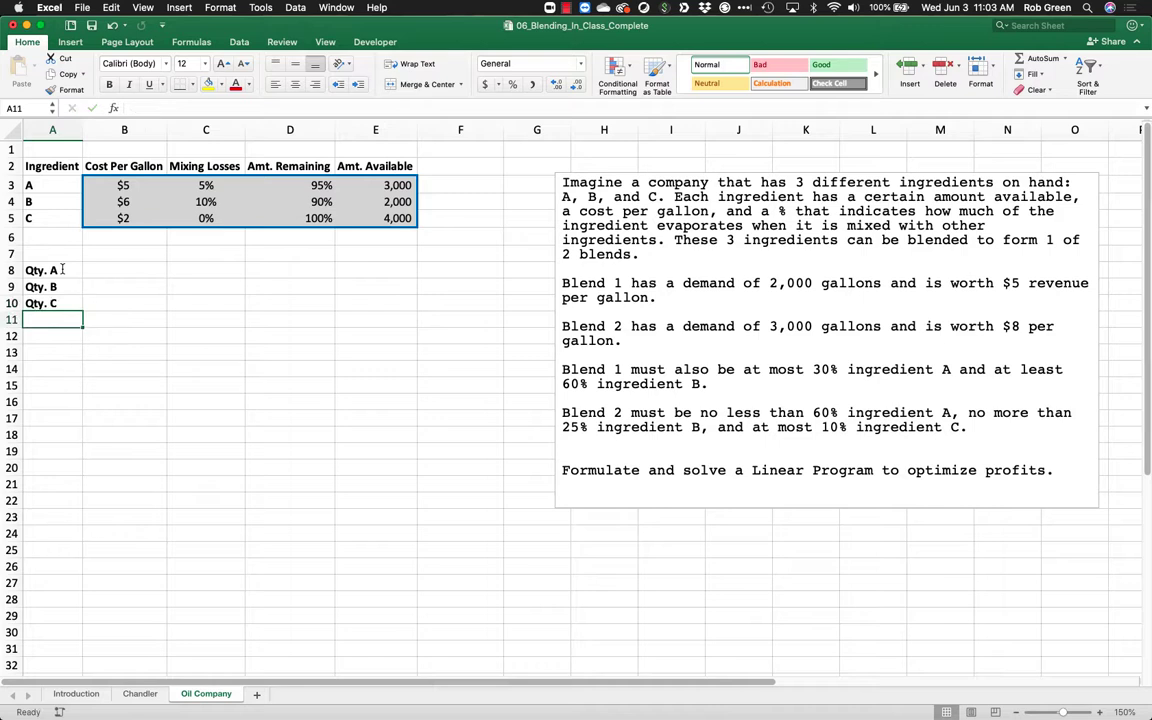
# - Enter the column headings Blend 1 in B7 and Blend 2 in C7
pyautogui.press('Up')
pyautogui.press('Up')
pyautogui.press('Up')
pyautogui.press('Up')
pyautogui.press('Right')
pyautogui.write('Blend')
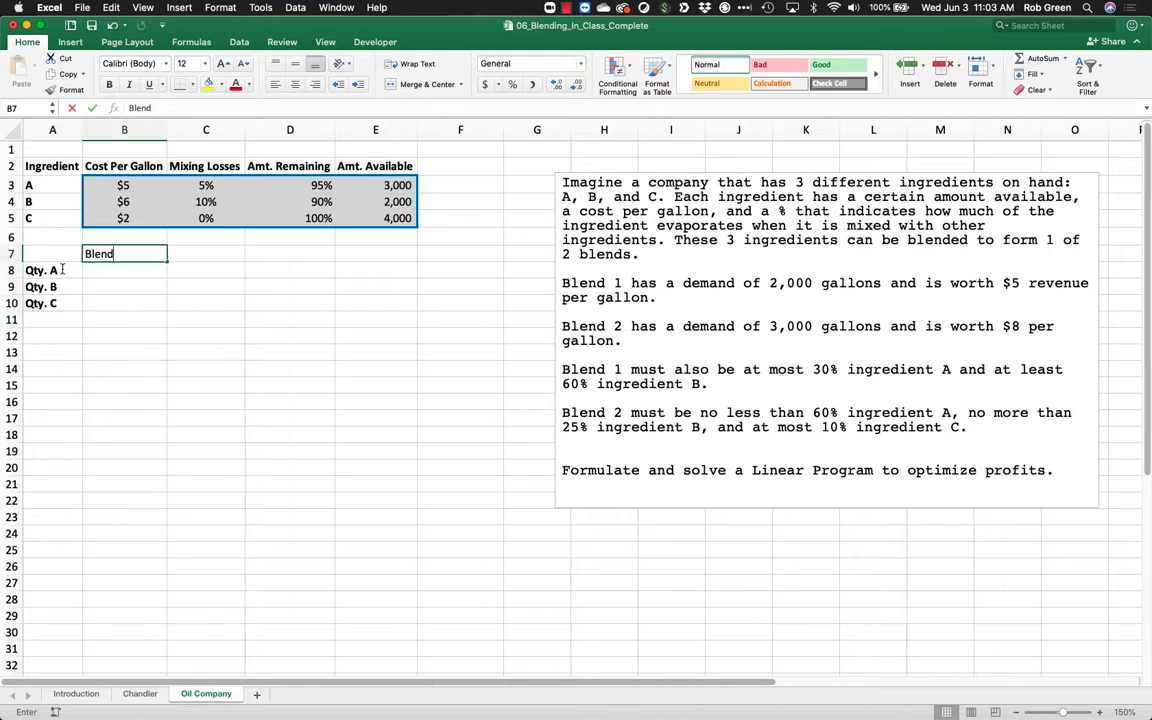
pyautogui.press('Right')
pyautogui.press('Left')
pyautogui.write('Blend 1')
pyautogui.press('Right')
pyautogui.write('B')
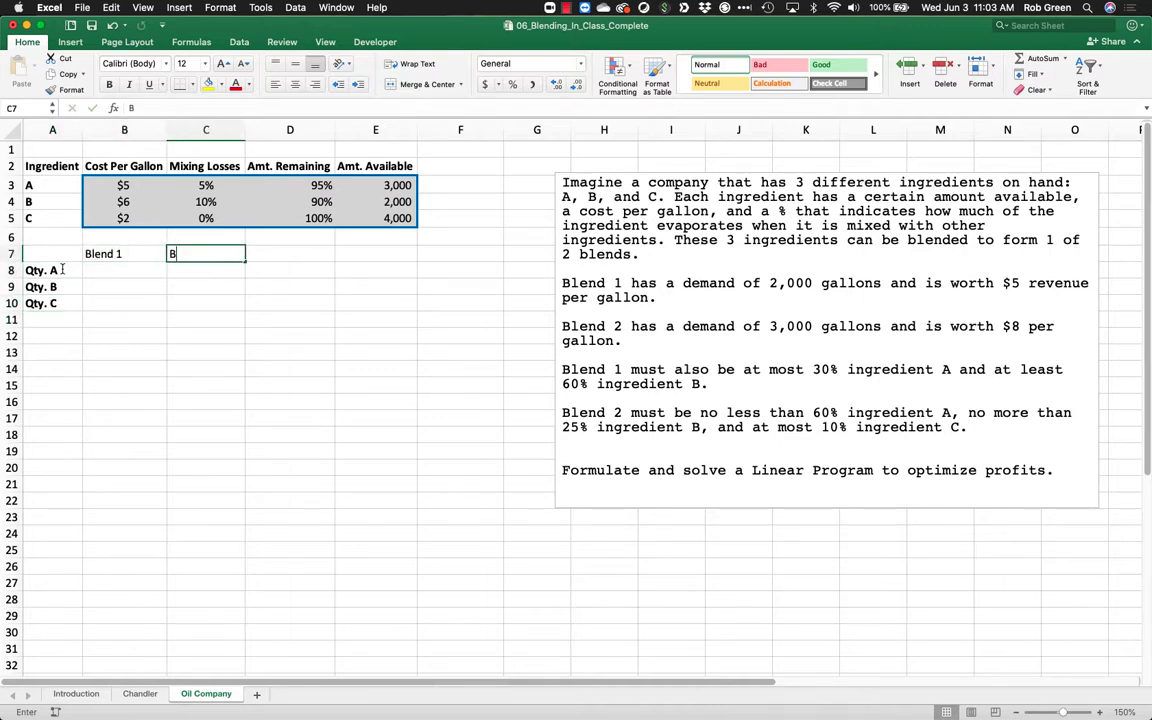
pyautogui.write('lend 2')
pyautogui.press('Return')
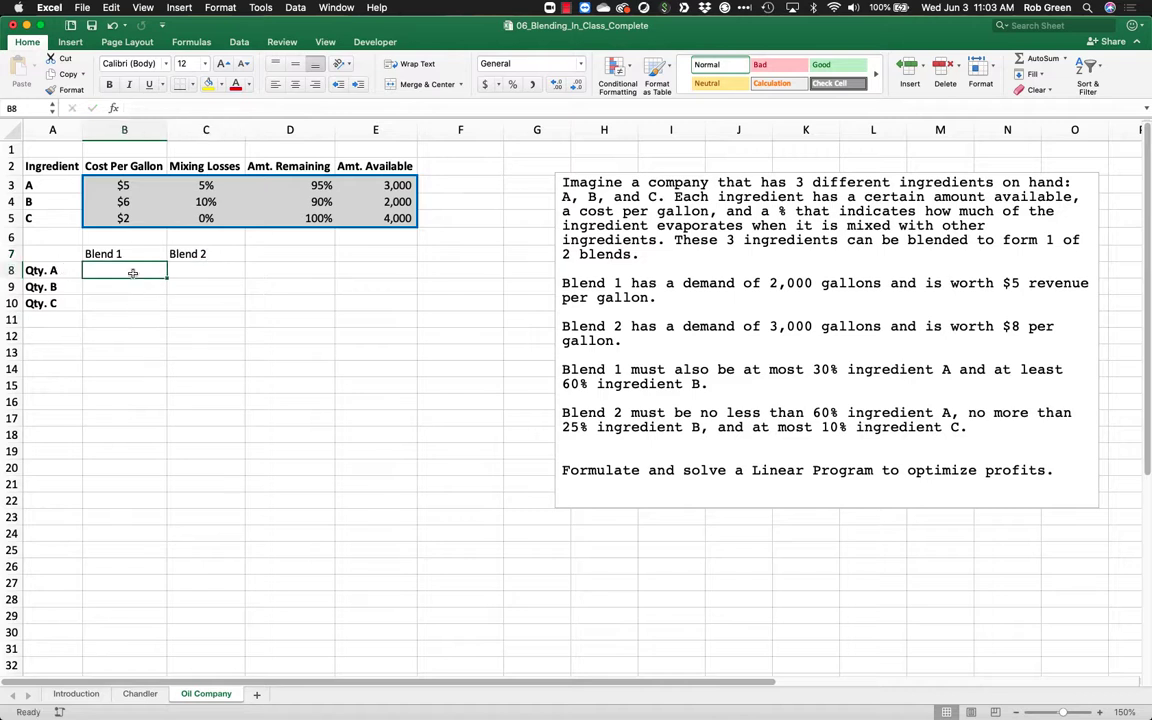
# - Outline the blend quantity cells B8:C10 with a thicker solid red border
pyautogui.moveTo(131, 270); pyautogui.dragTo(190, 298)
pyautogui.rightClick(191, 298)
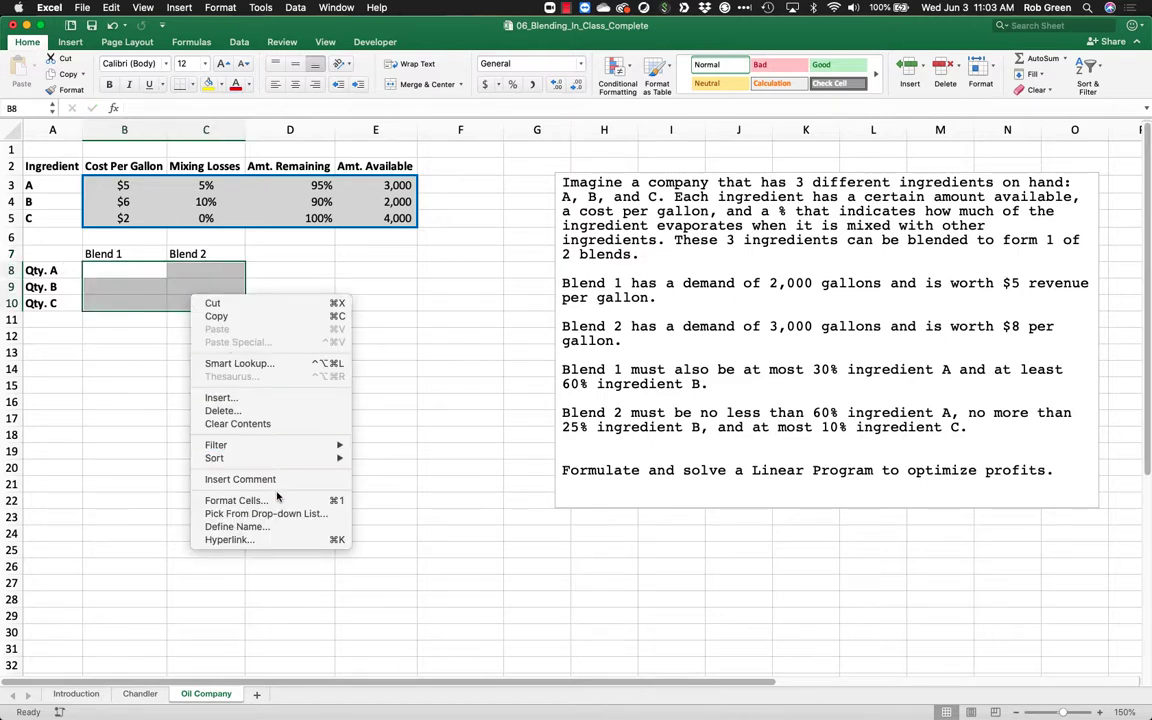
pyautogui.click(238, 500)
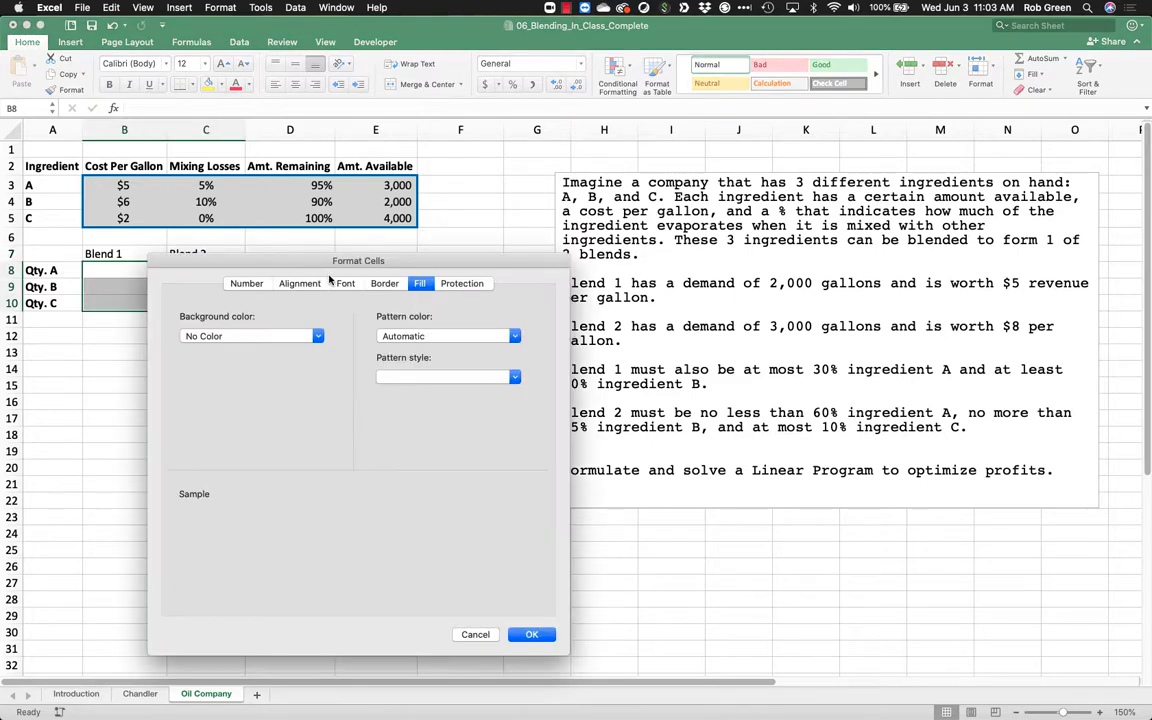
pyautogui.click(385, 283)
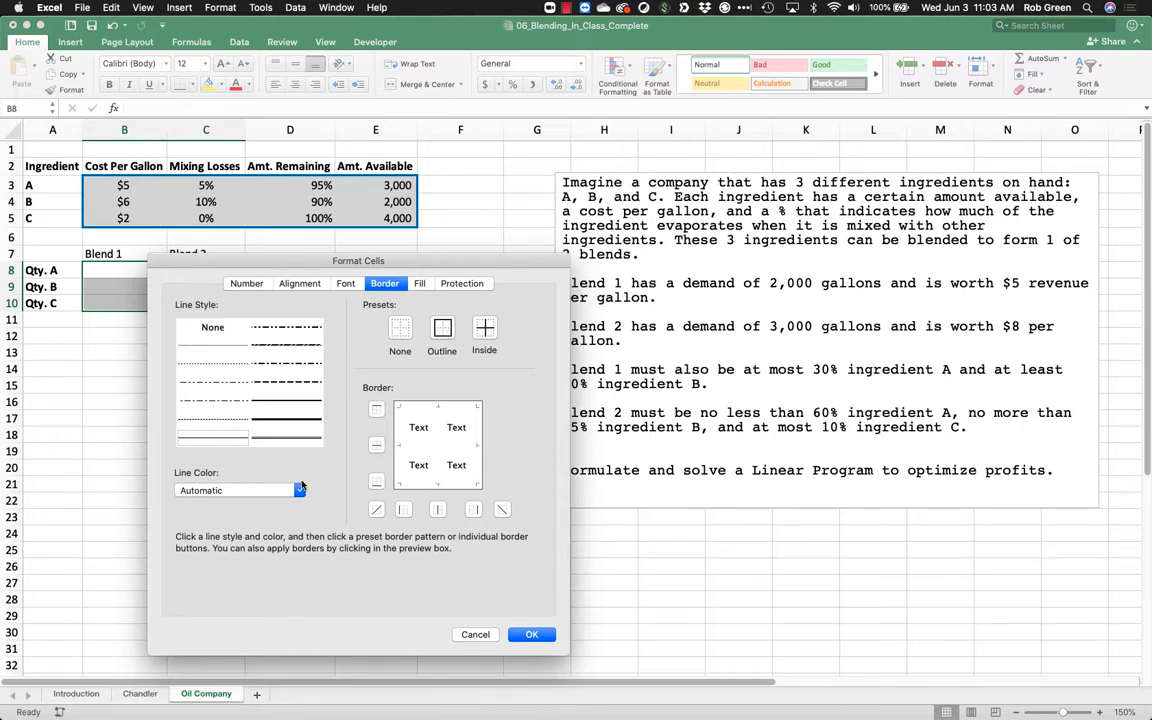
pyautogui.click(299, 489)
pyautogui.click(197, 630)
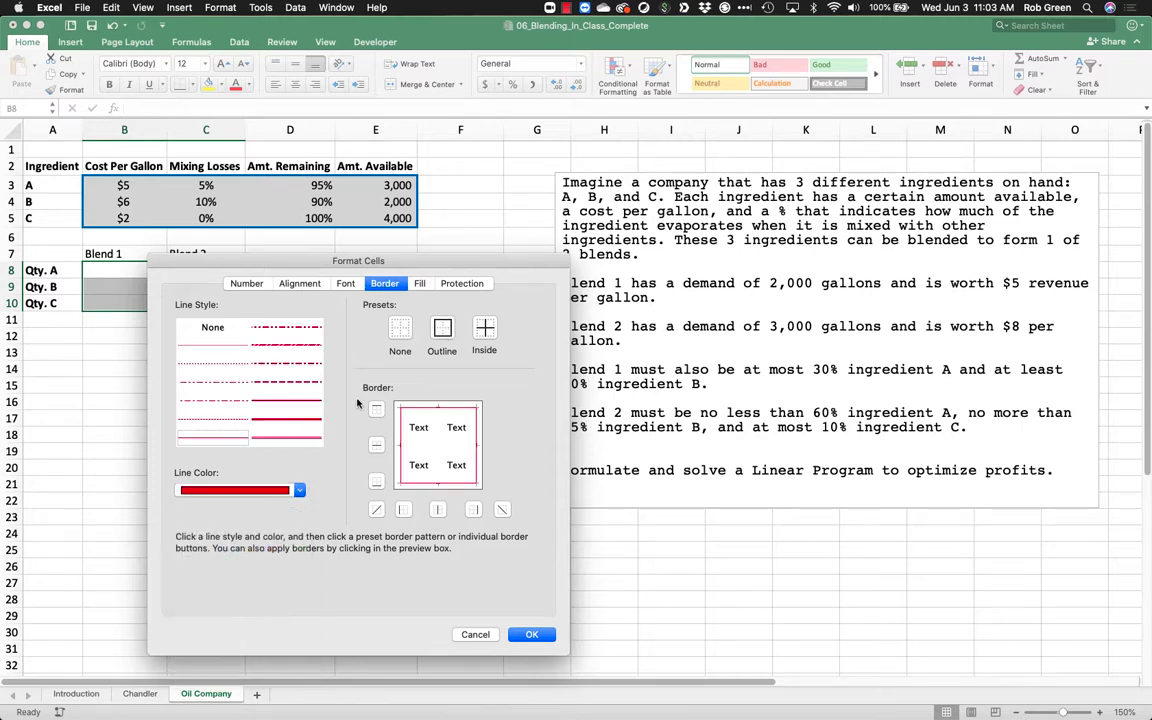
pyautogui.click(286, 400)
pyautogui.click(445, 326)
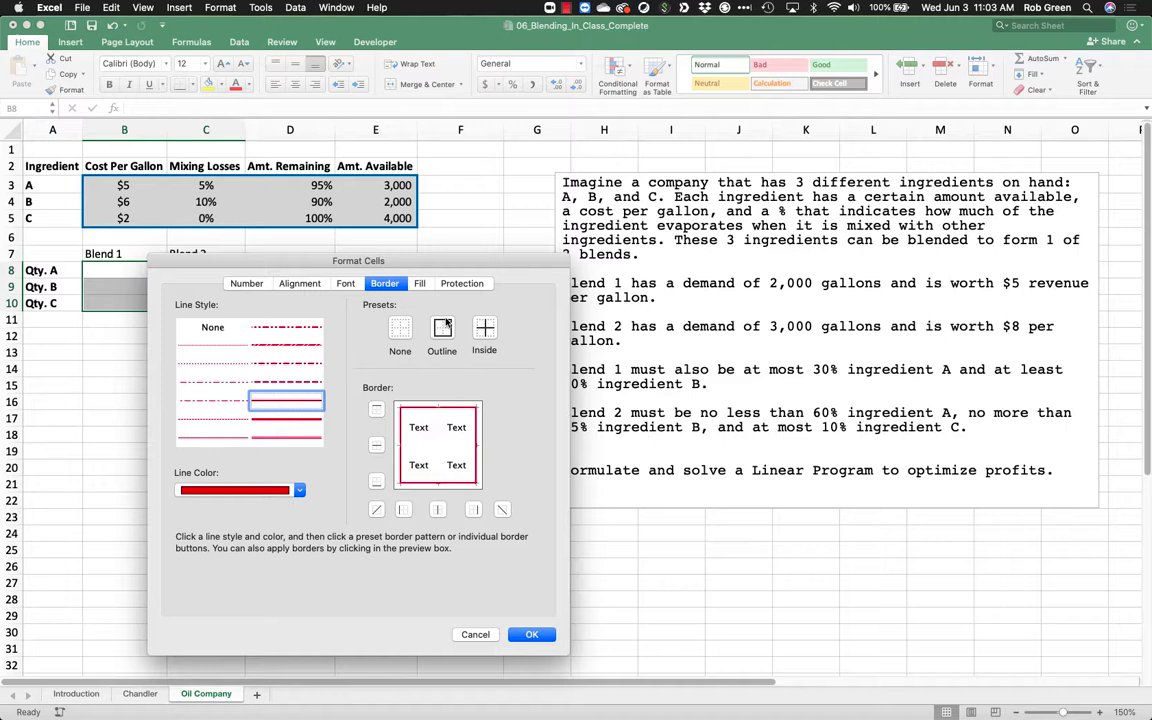
pyautogui.click(535, 632)
pyautogui.click(255, 387)
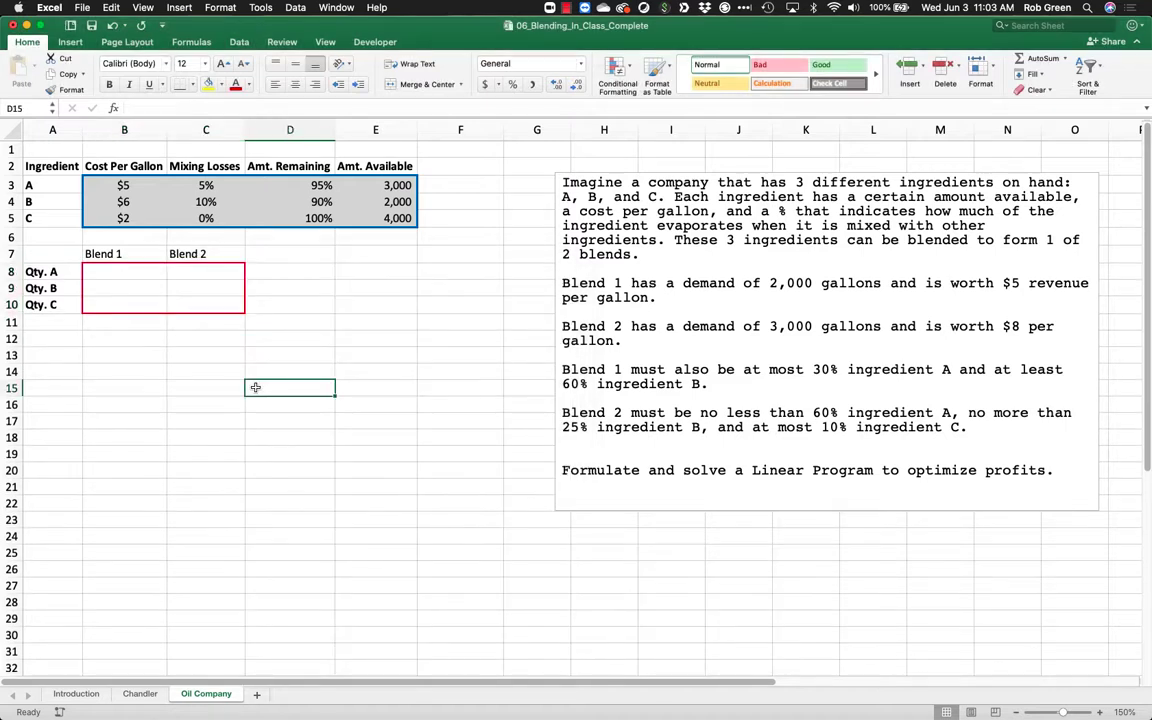
# - Add a Total row label in A11 and a Total column heading in D7
pyautogui.click(66, 323)
pyautogui.write('Total')
pyautogui.press('Tab')
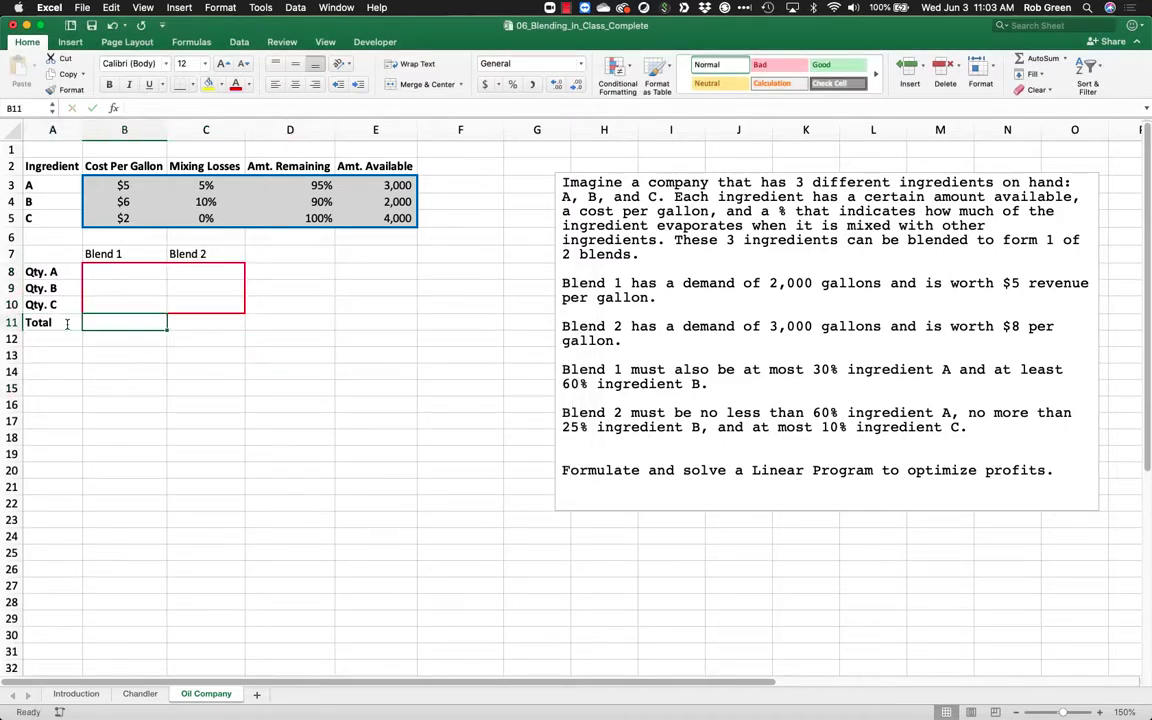
pyautogui.click(240, 270)
pyautogui.click(258, 256)
pyautogui.write('Total')
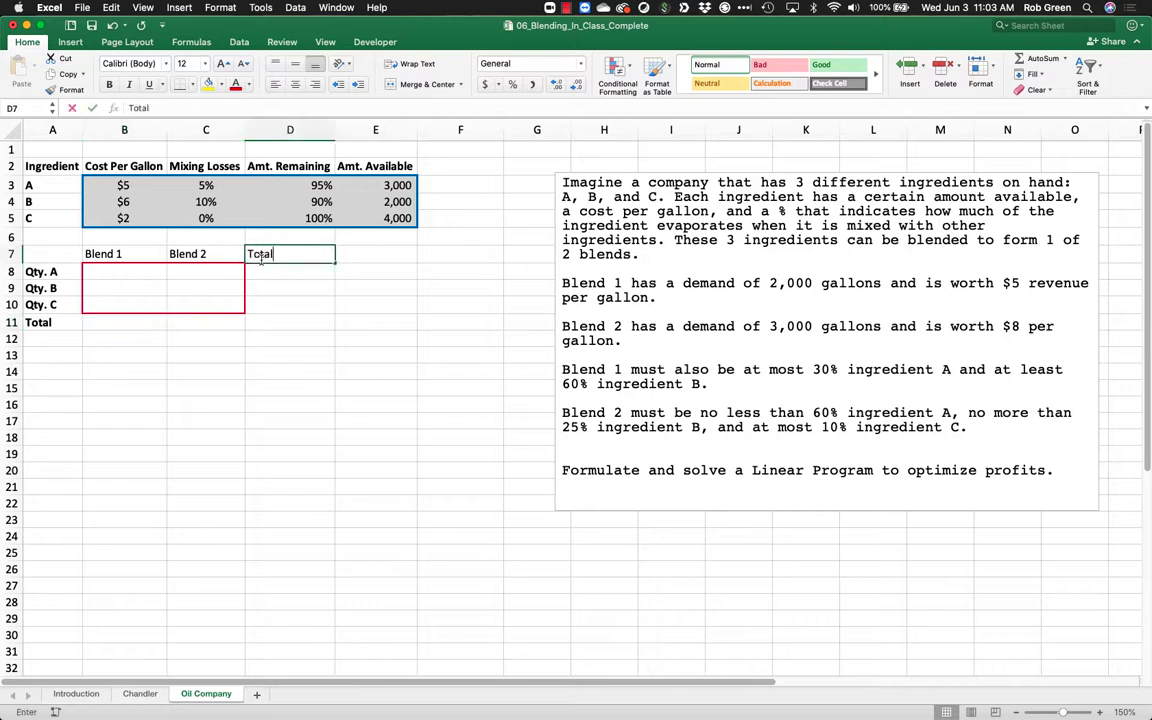
pyautogui.press('Return')
# - Sum B8:C8 in D8 and fill the formula down to D10 for each ingredient's total
pyautogui.write('=sum(')
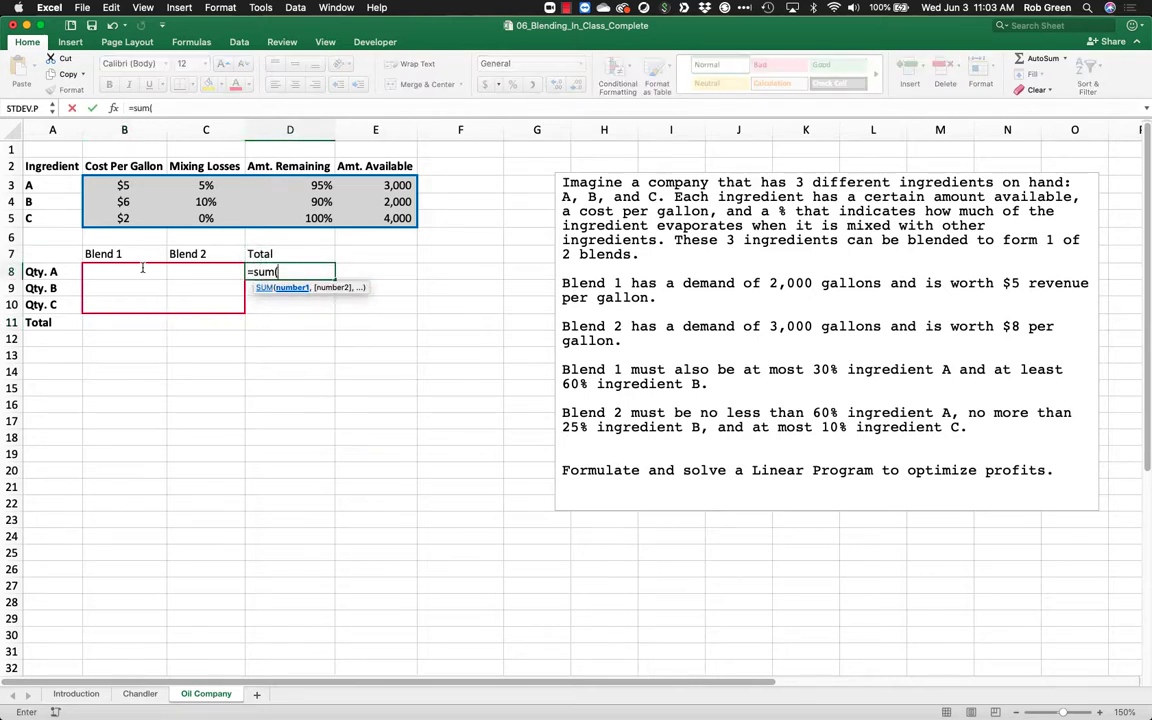
pyautogui.moveTo(142, 268); pyautogui.dragTo(193, 269)
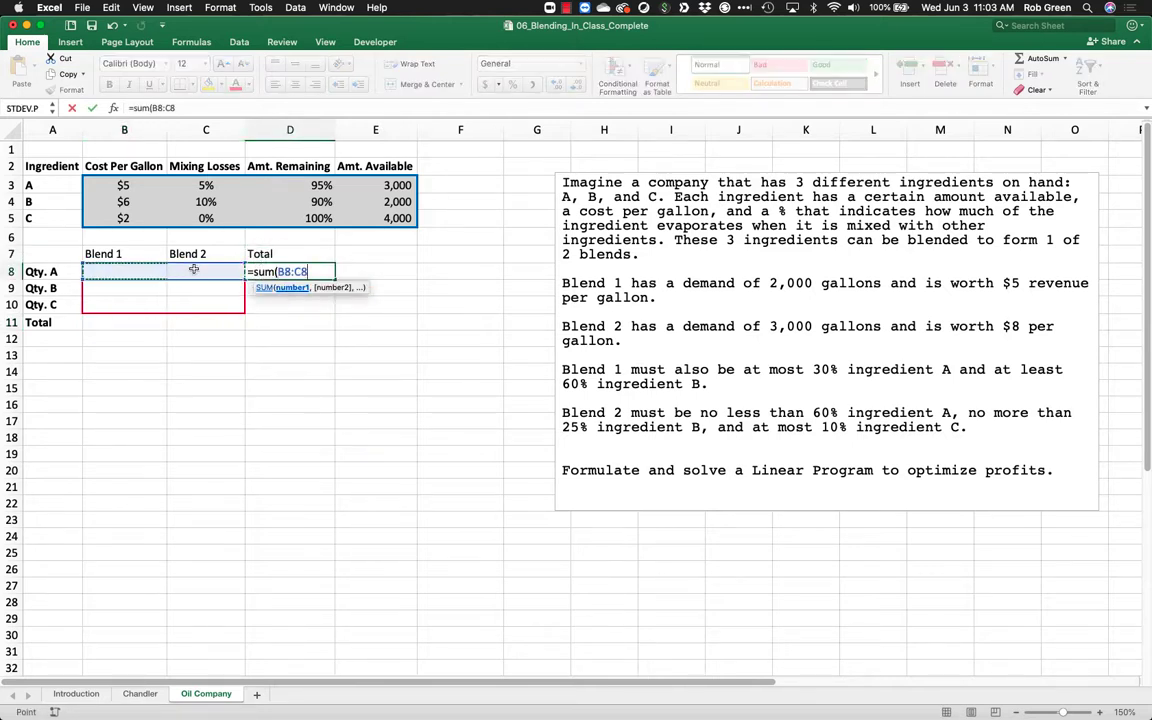
pyautogui.press('Return')
pyautogui.click(301, 271)
pyautogui.moveTo(335, 279); pyautogui.dragTo(334, 311)
# - Make the headings Blend 1, Blend 2 and Total in B7:D7 bold
pyautogui.click(260, 253)
pyautogui.moveTo(260, 253); pyautogui.dragTo(130, 256)
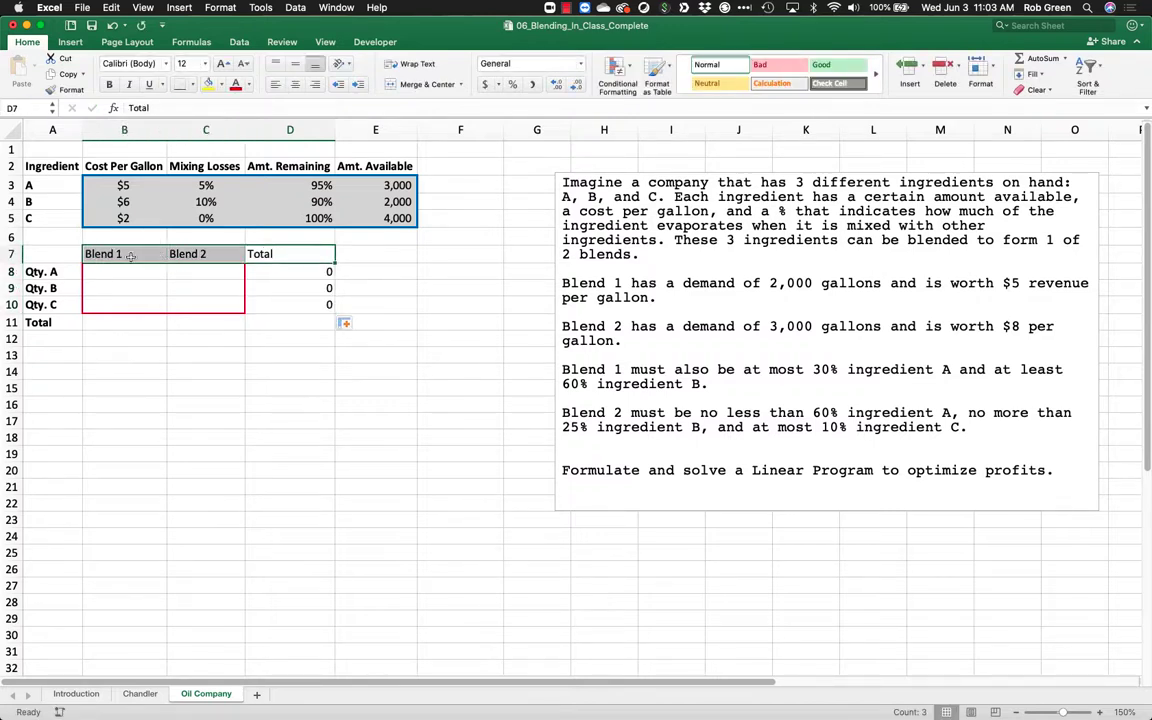
pyautogui.press('super+b')
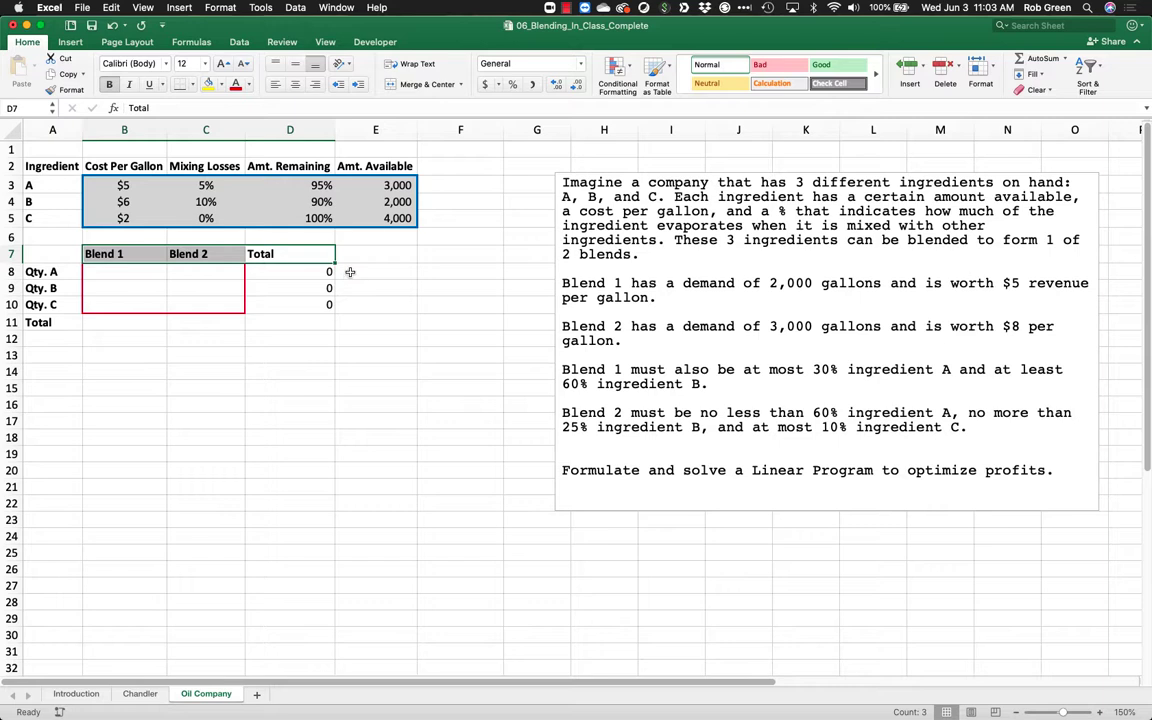
# - Move the Amt. Available heading and its three values from E2:E5 to F7:F10
pyautogui.moveTo(358, 167); pyautogui.dragTo(367, 222)
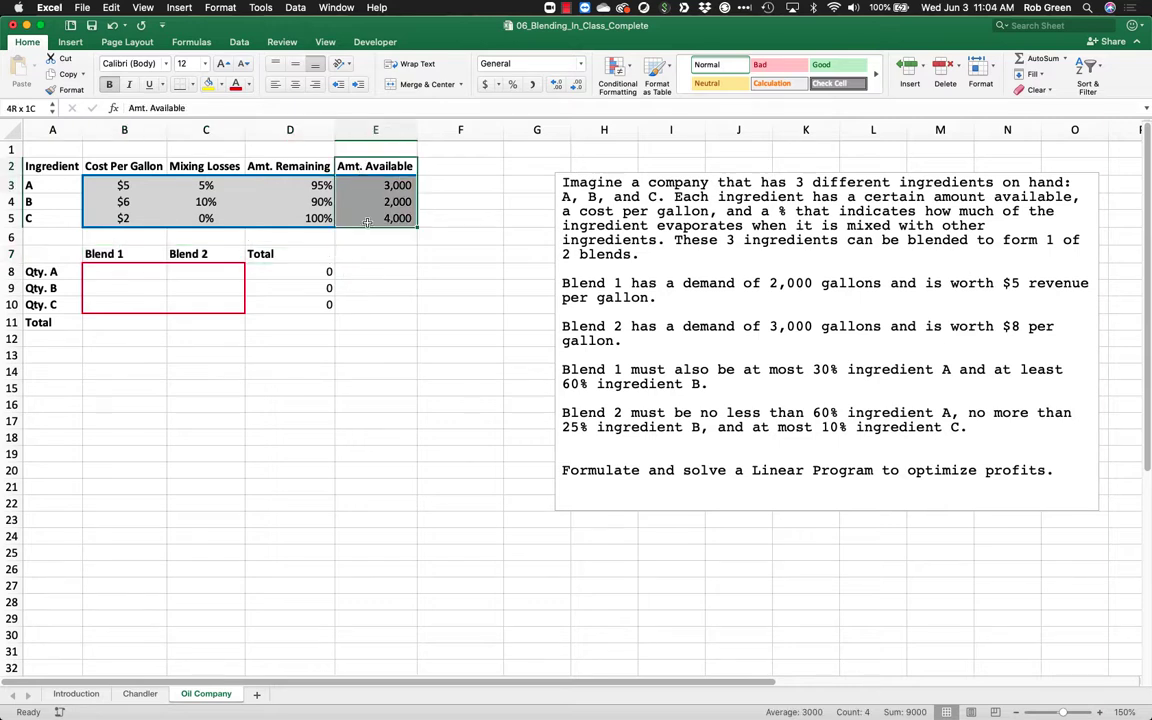
pyautogui.press('super+c')
pyautogui.click(433, 250)
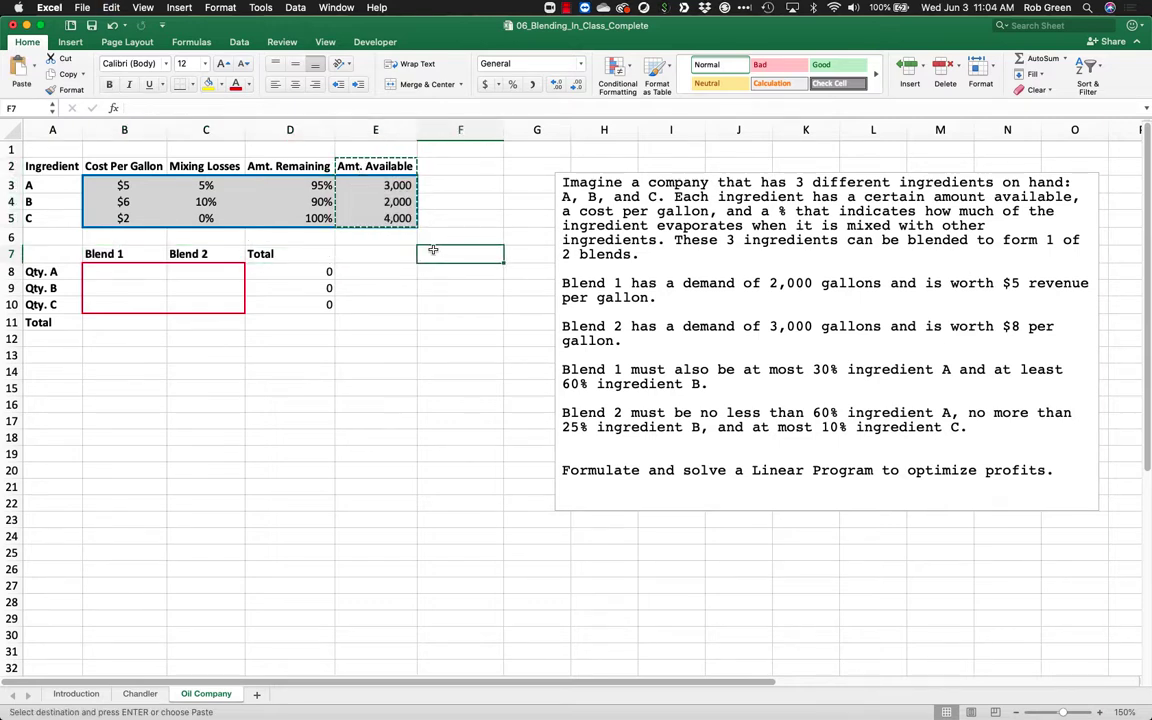
pyautogui.press('super+v')
# - Outline the available amounts in F8:F10 with a thick solid blue border
pyautogui.moveTo(452, 272); pyautogui.dragTo(448, 308)
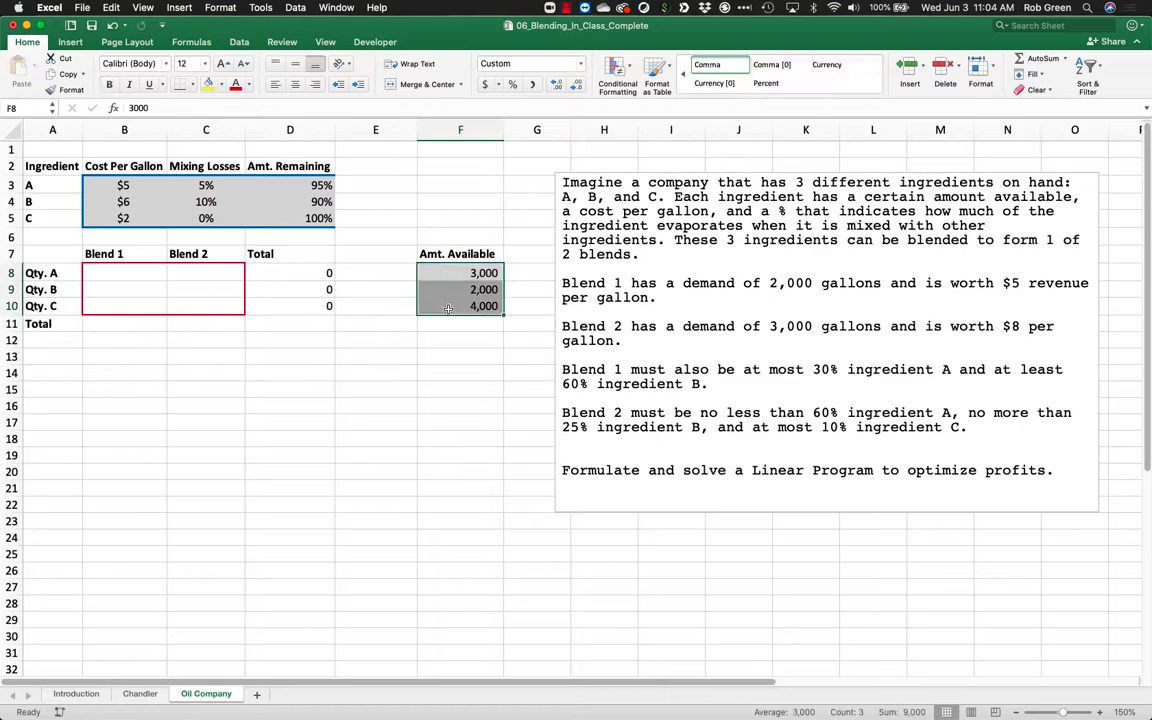
pyautogui.rightClick(448, 308)
pyautogui.click(492, 512)
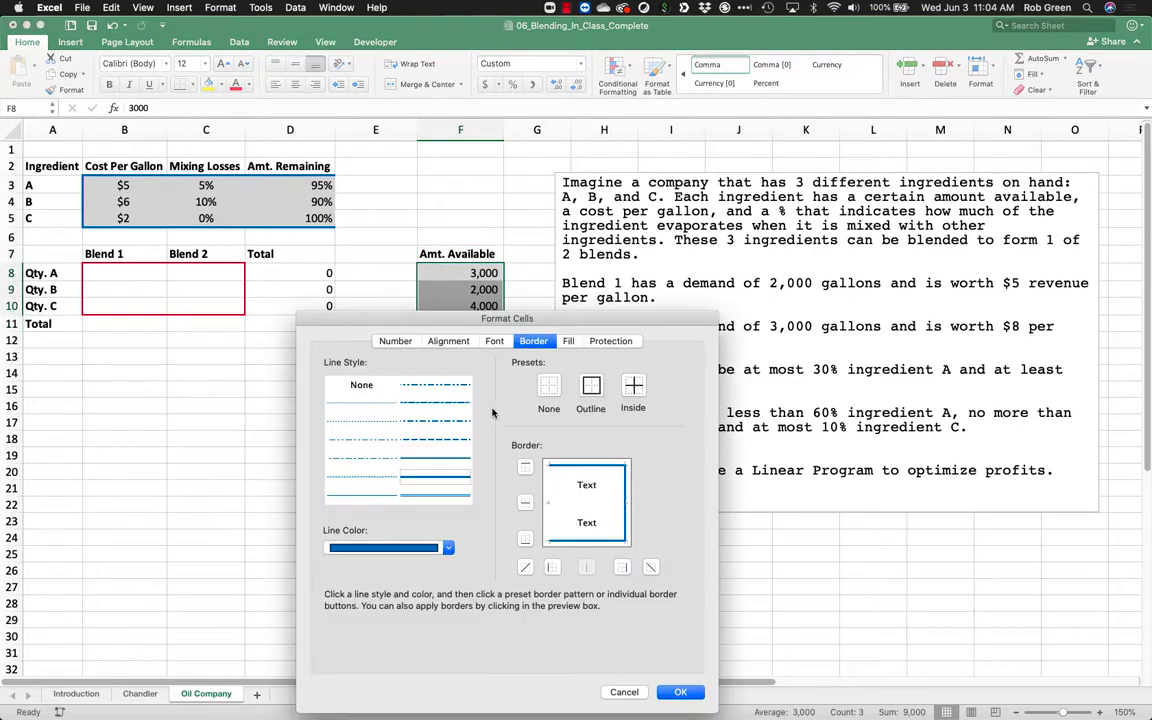
pyautogui.click(590, 391)
pyautogui.click(680, 693)
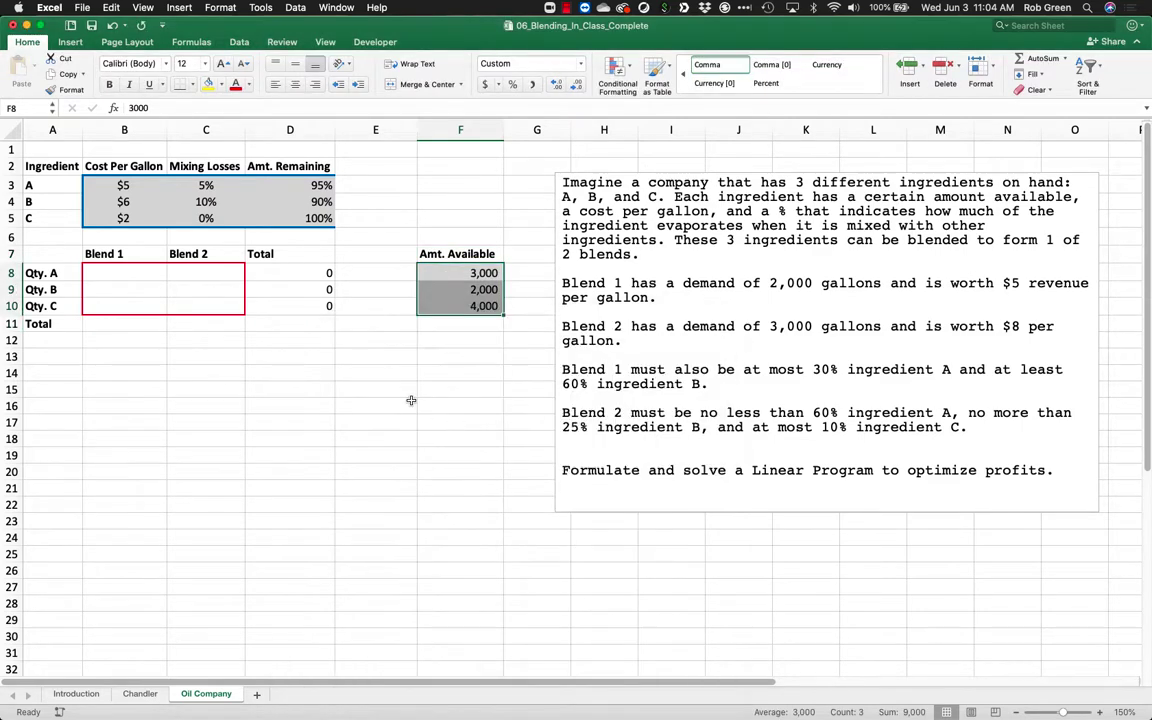
# - Enter <= in each of E8:E10 and autofit column E to the symbols
pyautogui.click(378, 275)
pyautogui.write('<=')
pyautogui.press('Return')
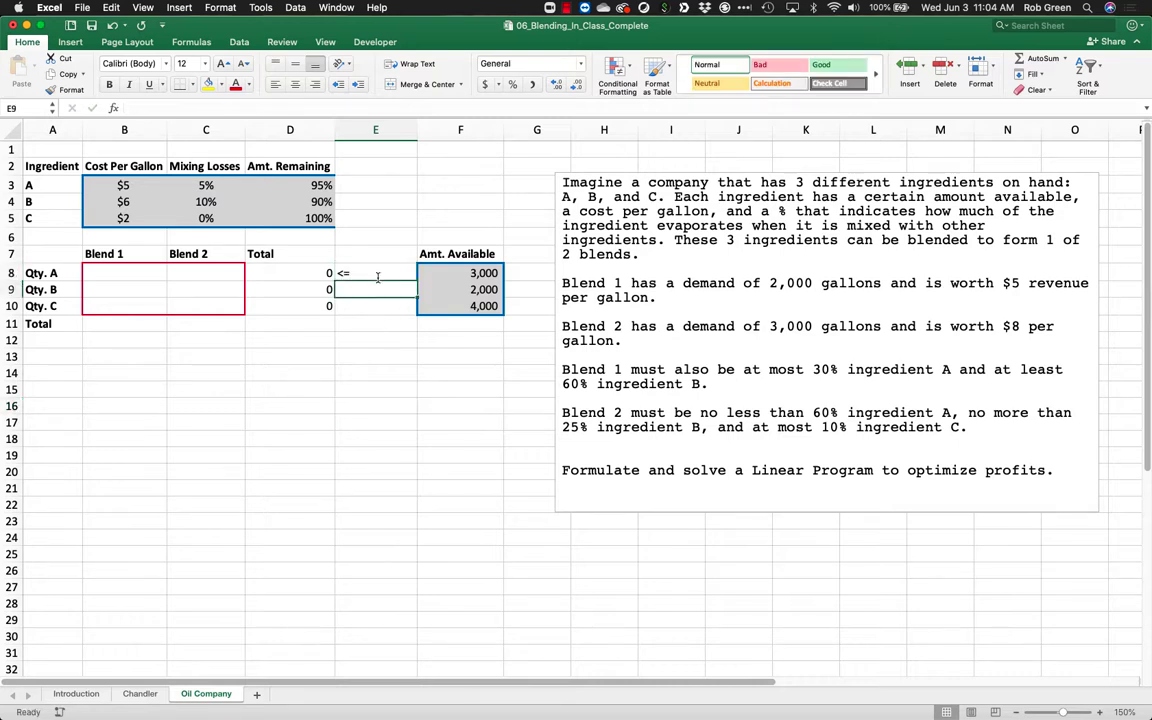
pyautogui.write('<=')
pyautogui.press('Return')
pyautogui.write('<=')
pyautogui.press('Return')
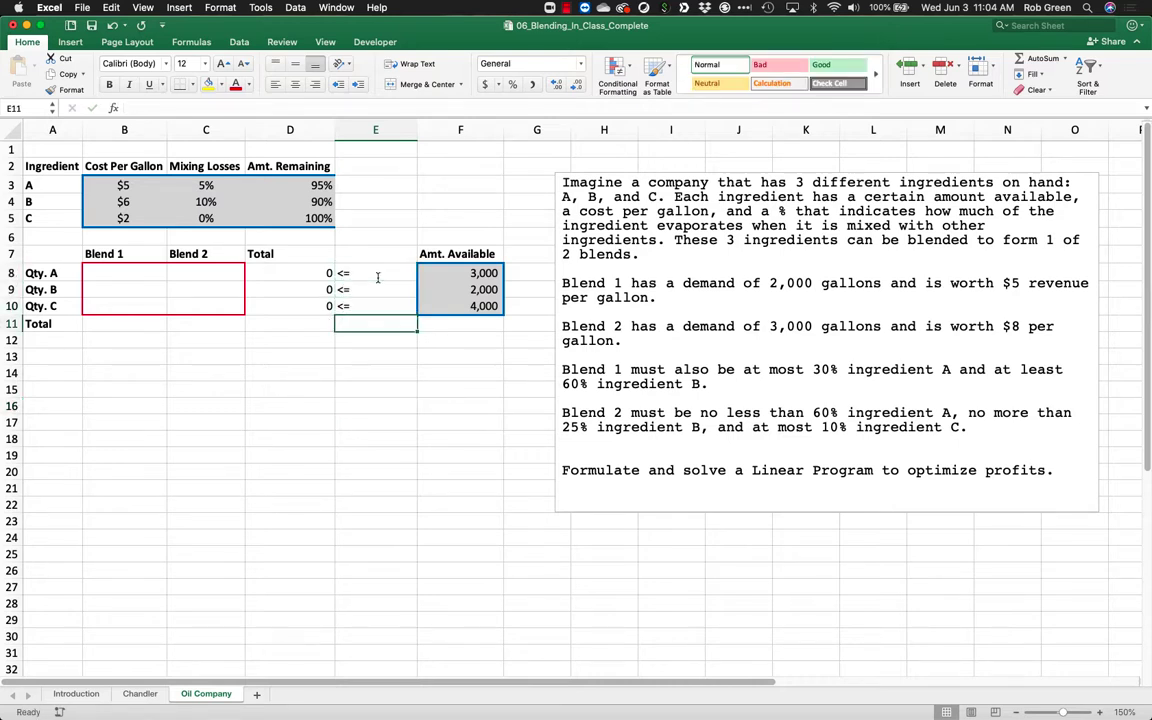
pyautogui.doubleClick(418, 127)
pyautogui.doubleClick(334, 127)
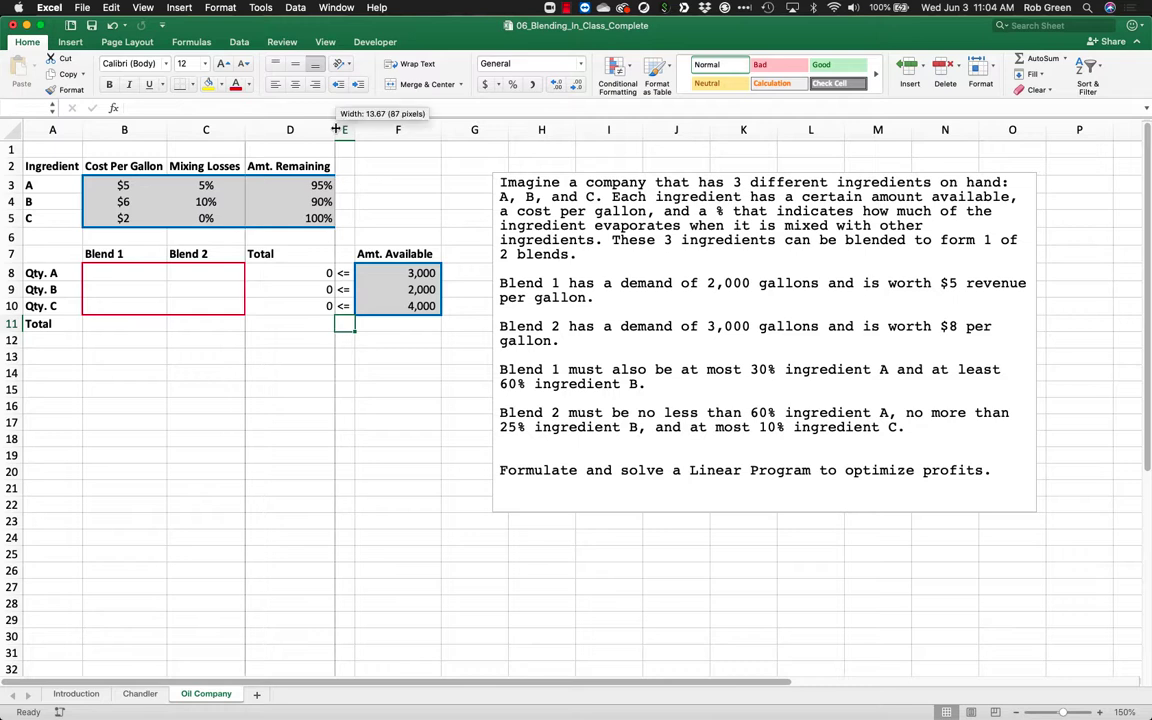
# - Outline the ingredient data B3:D5 with a thick solid blue border on all sides
pyautogui.moveTo(315, 185); pyautogui.dragTo(118, 220)
pyautogui.rightClick(116, 225)
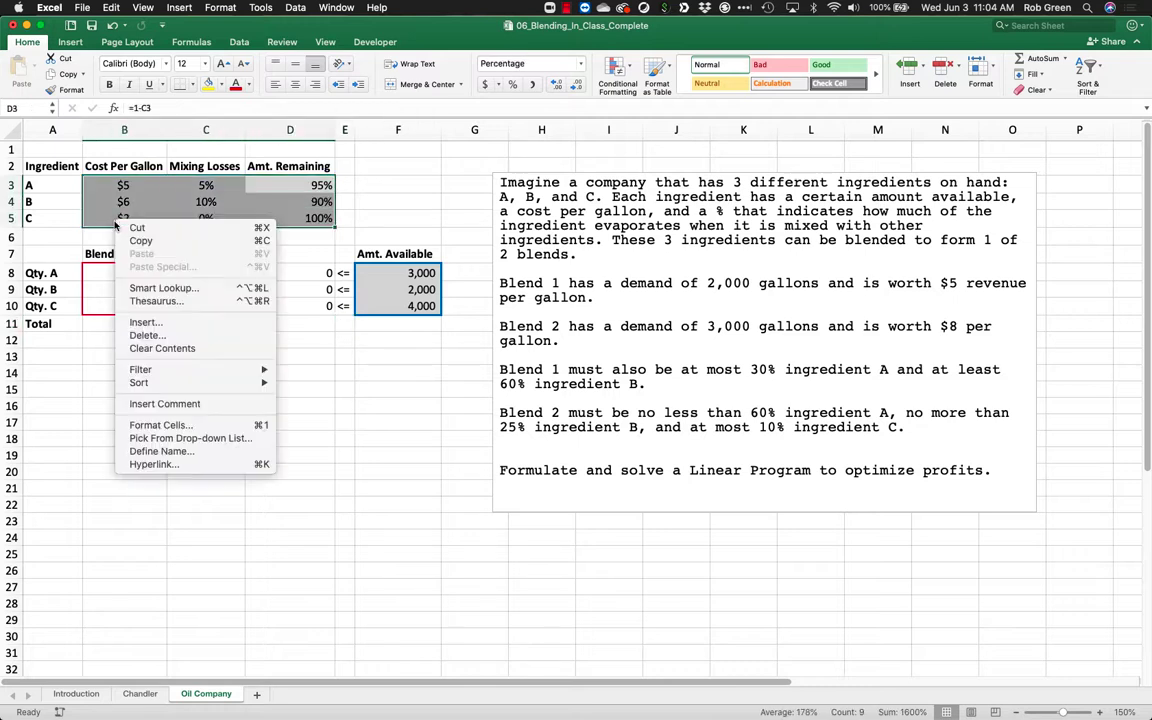
pyautogui.click(210, 425)
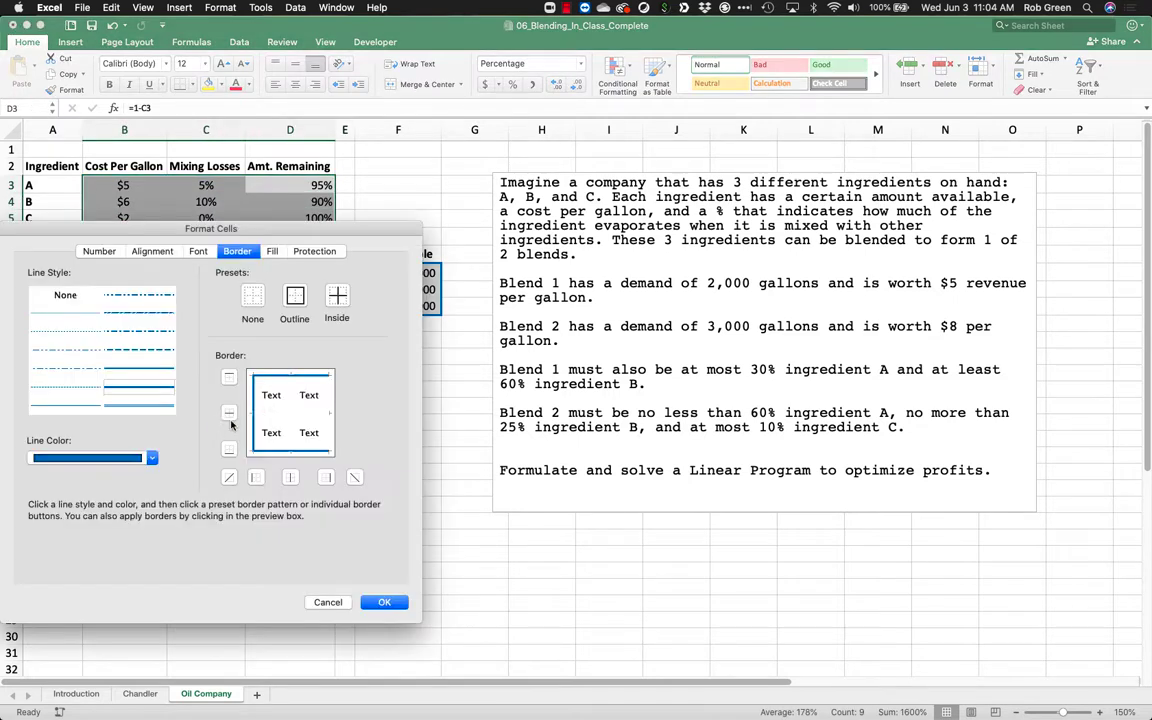
pyautogui.click(297, 303)
pyautogui.click(384, 602)
pyautogui.click(296, 400)
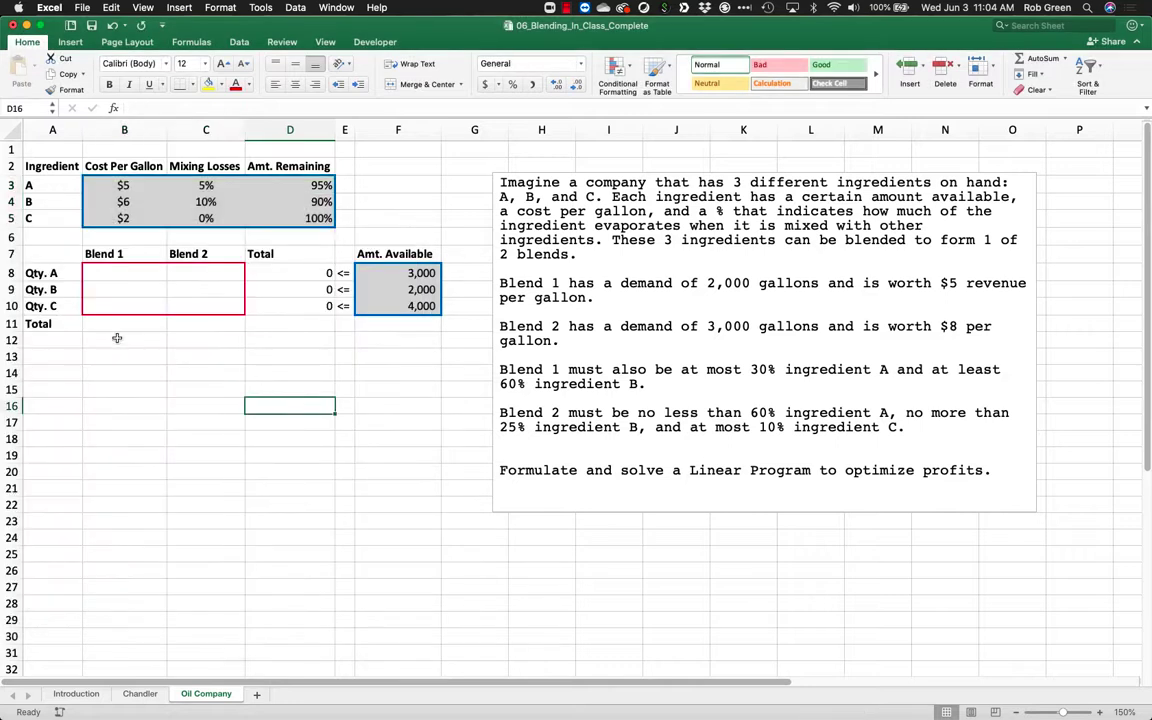
# - Enter a sumproduct formula in B11 multiplying the Blend 1 quantities B8:B10 by the absolute Amt. Remaining range $D$3:$D$5
pyautogui.click(108, 322)
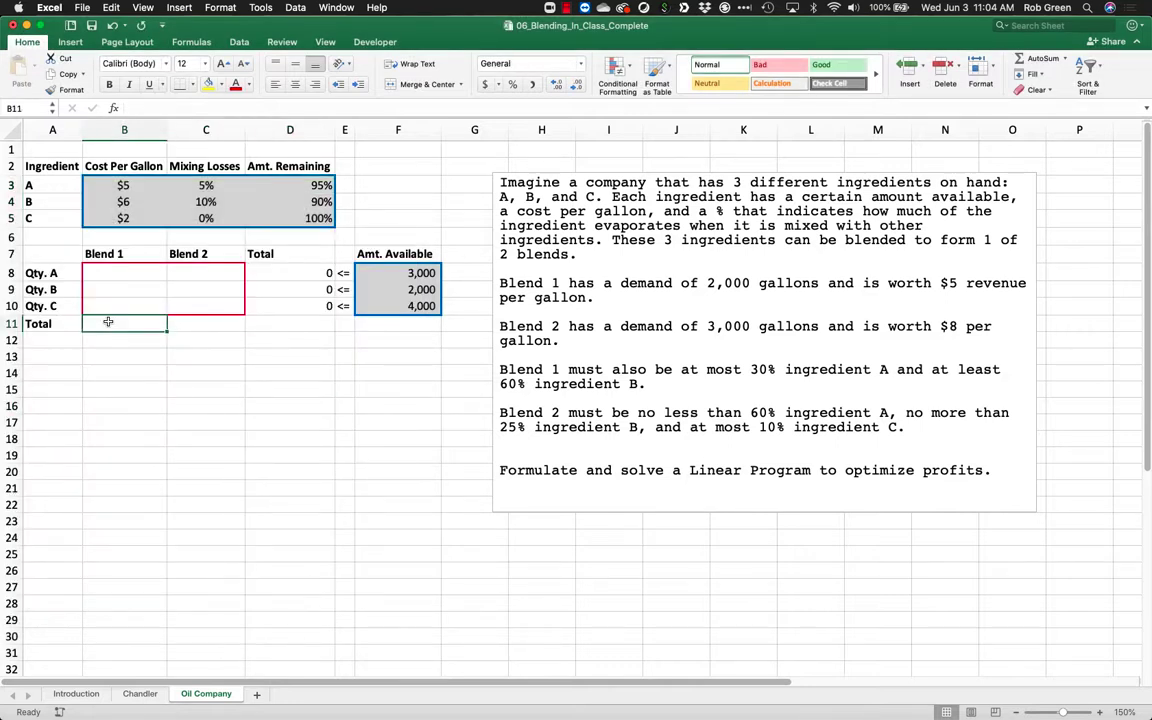
pyautogui.write('=sum(')
pyautogui.moveTo(105, 274); pyautogui.dragTo(107, 303)
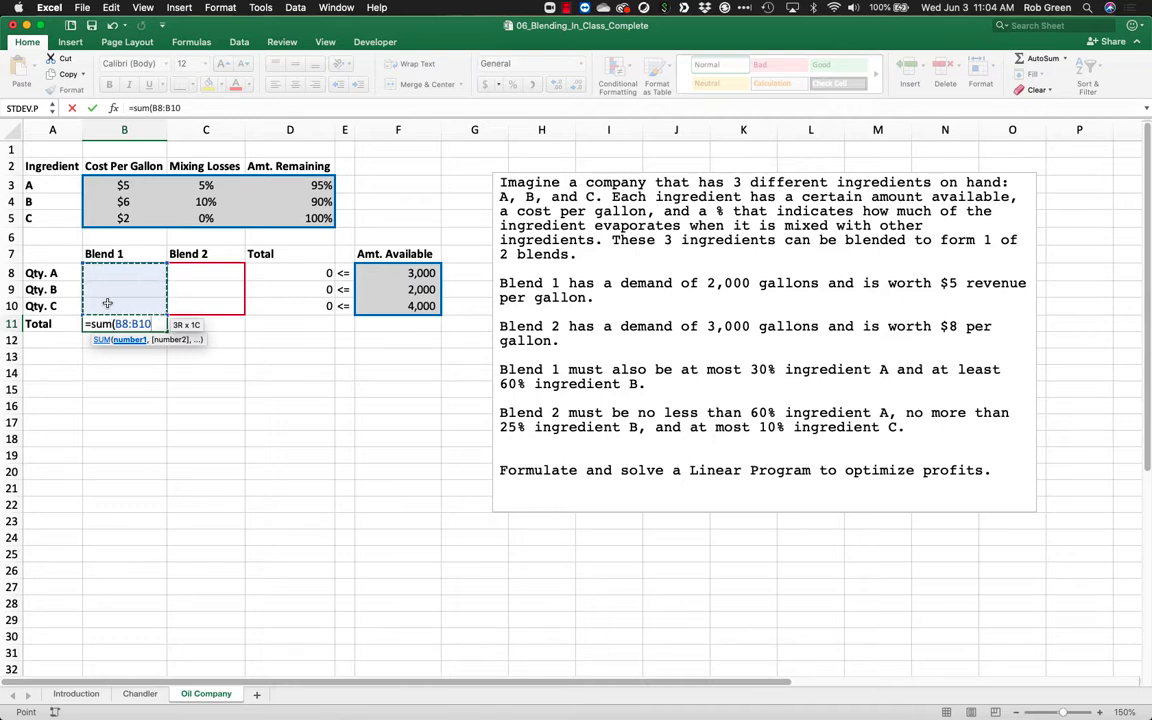
pyautogui.press('BackSpace')
pyautogui.press('BackSpace')
pyautogui.press('BackSpace')
pyautogui.press('BackSpace')
pyautogui.press('BackSpace')
pyautogui.press('BackSpace')
pyautogui.press('BackSpace')
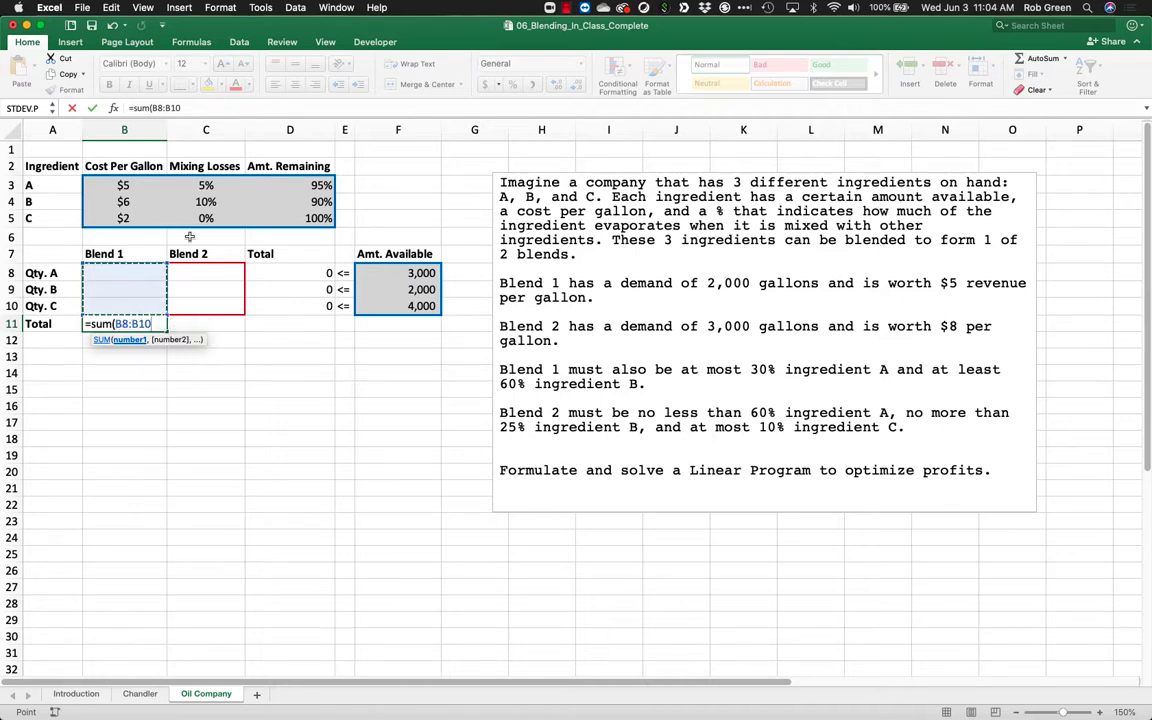
pyautogui.write('prodct')
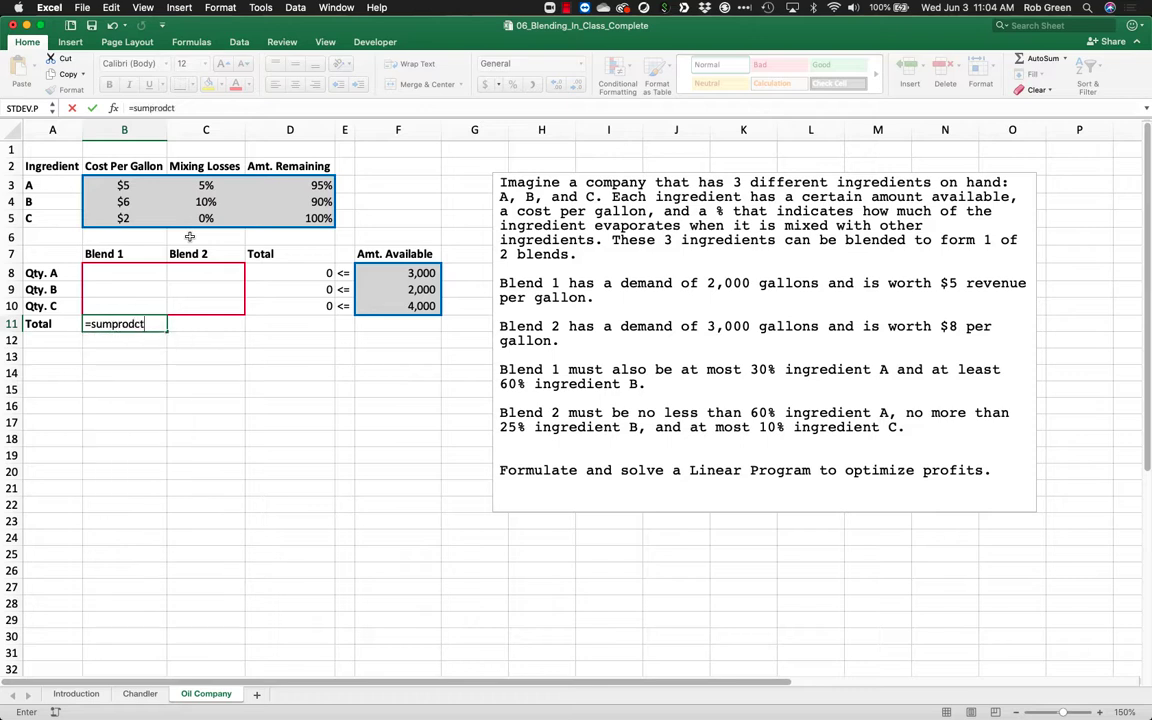
pyautogui.write('(')
pyautogui.moveTo(140, 272); pyautogui.dragTo(142, 307)
pyautogui.write(',')
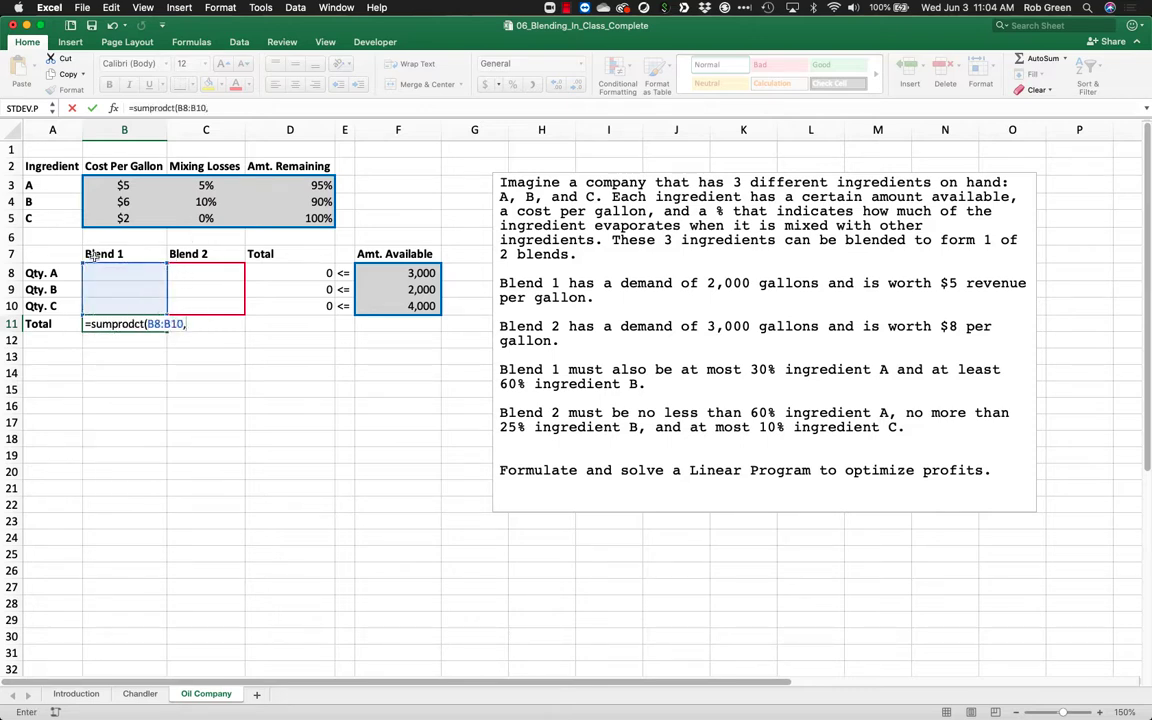
pyautogui.moveTo(255, 185); pyautogui.dragTo(287, 230)
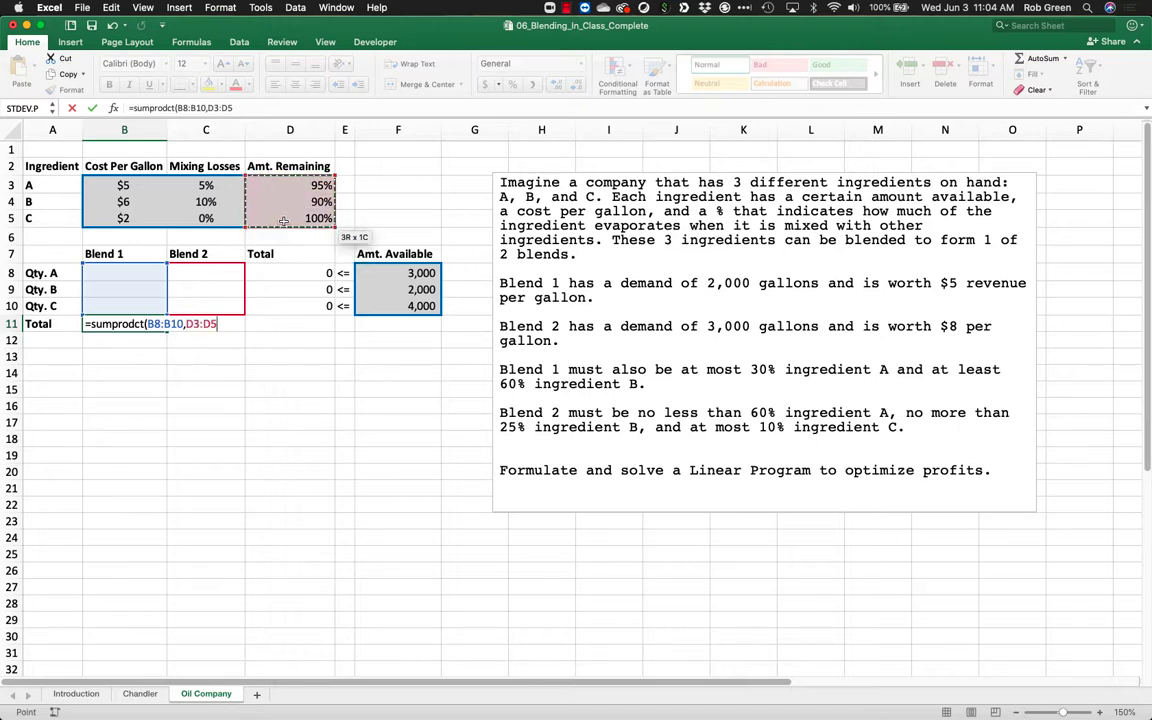
pyautogui.press('super+t')
pyautogui.write(')')
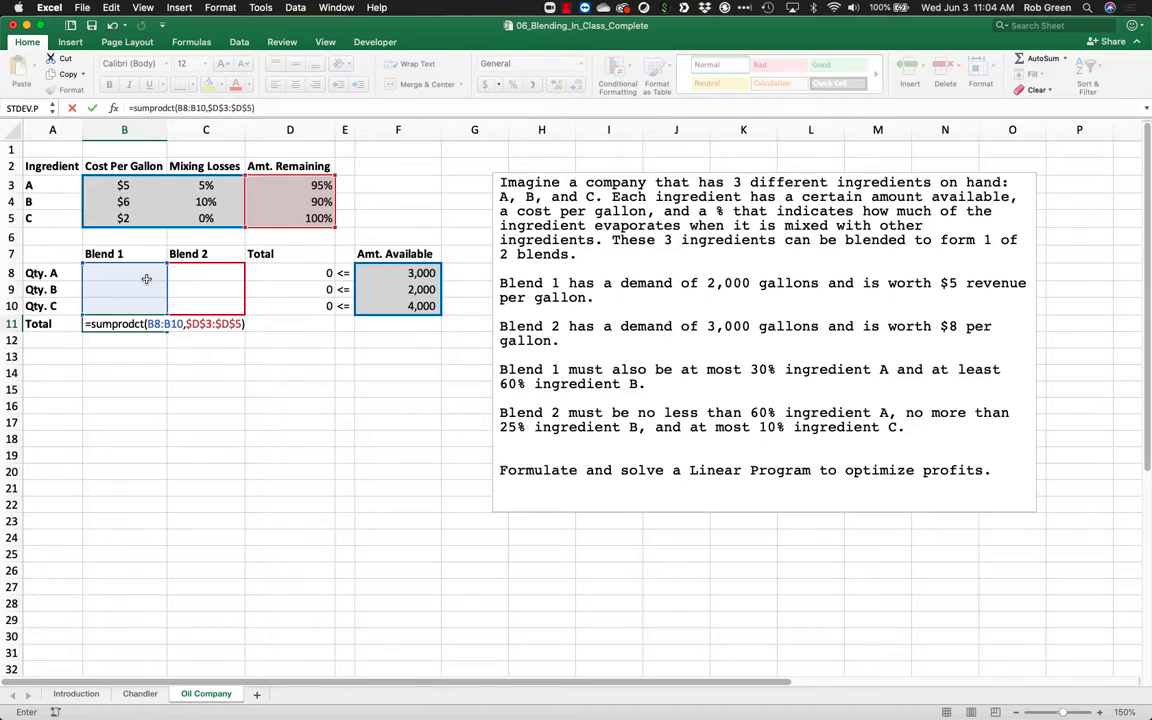
pyautogui.press('Return')
# - Correct the misspelled function name in B11 to SUMPRODUCT and fill the formula across to C11
pyautogui.click(143, 324)
pyautogui.doubleClick(143, 324)
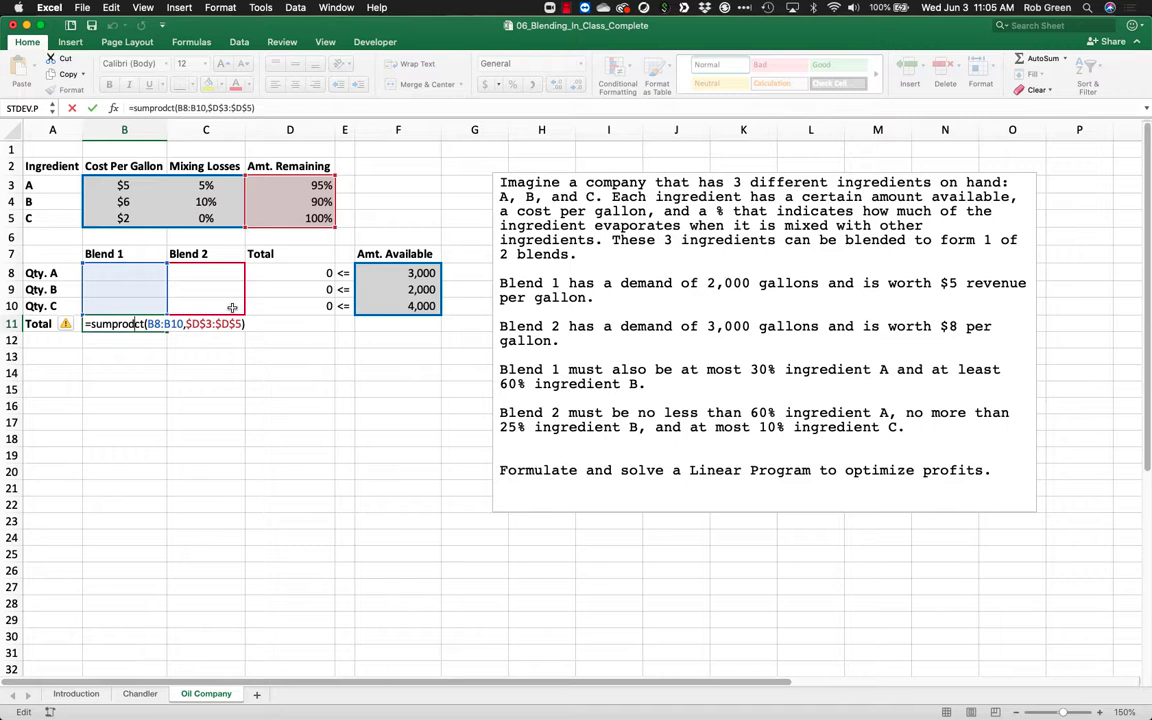
pyautogui.write('u')
pyautogui.press('Return')
pyautogui.click(162, 325)
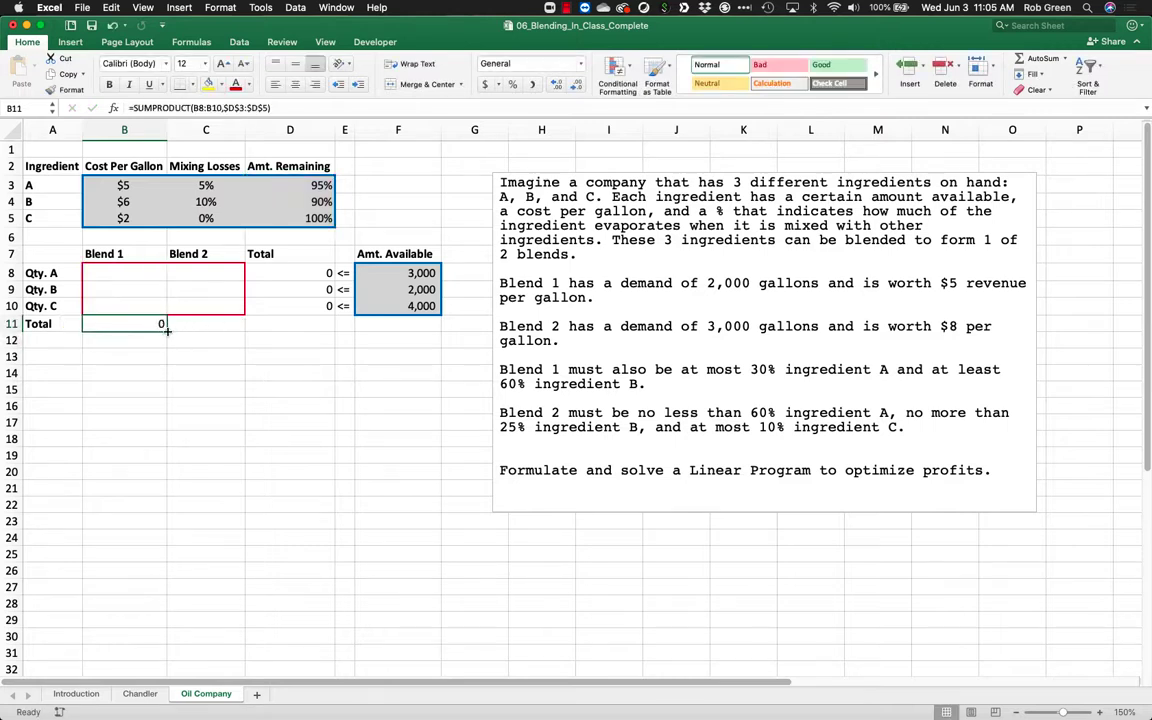
pyautogui.moveTo(167, 331); pyautogui.dragTo(252, 329)
# - Apply the comma number style to the totals in B11:C11 and D8:D10
pyautogui.keyDown('super'); pyautogui.click(290, 273); pyautogui.keyUp('super')
pyautogui.moveTo(290, 273); pyautogui.dragTo(290, 306)
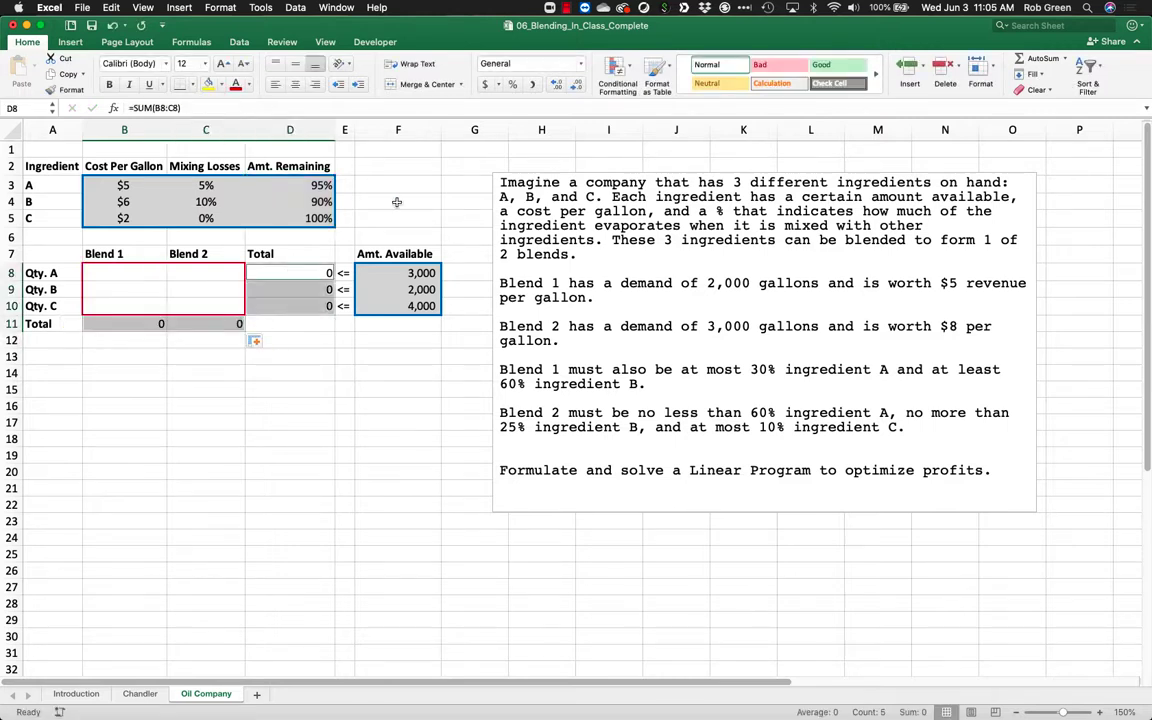
pyautogui.click(532, 84)
pyautogui.click(362, 420)
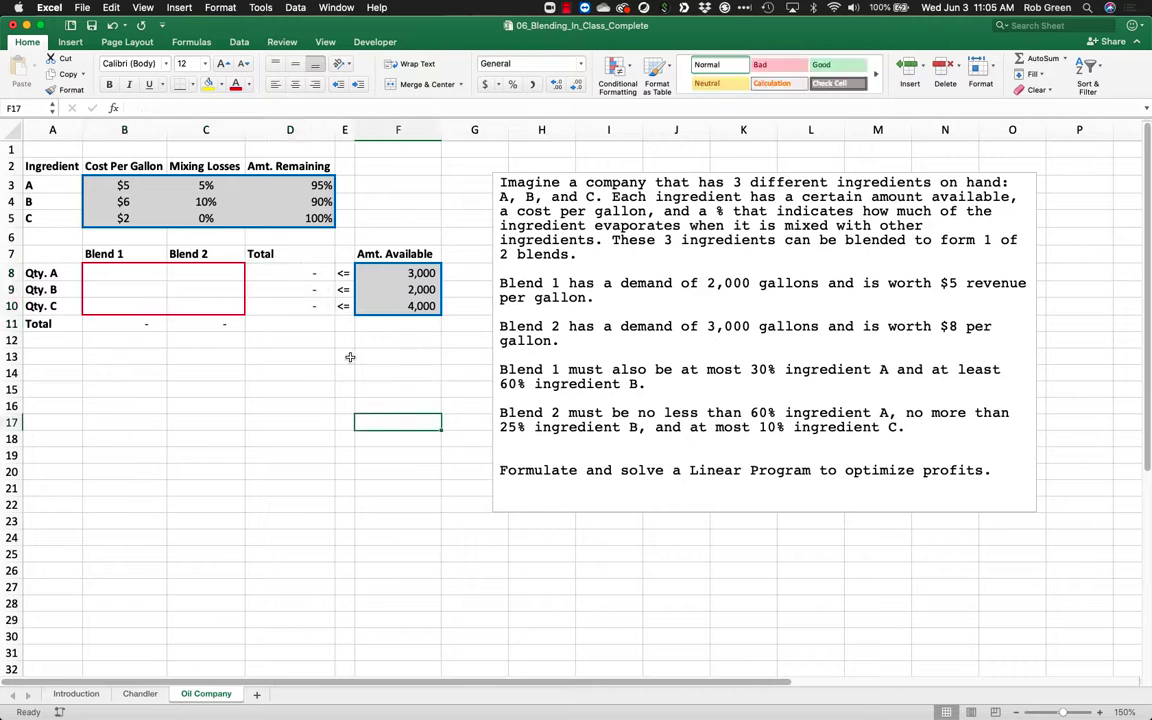
# - Autofit the widths of columns A through G to their contents
pyautogui.moveTo(474, 129); pyautogui.dragTo(50, 129)
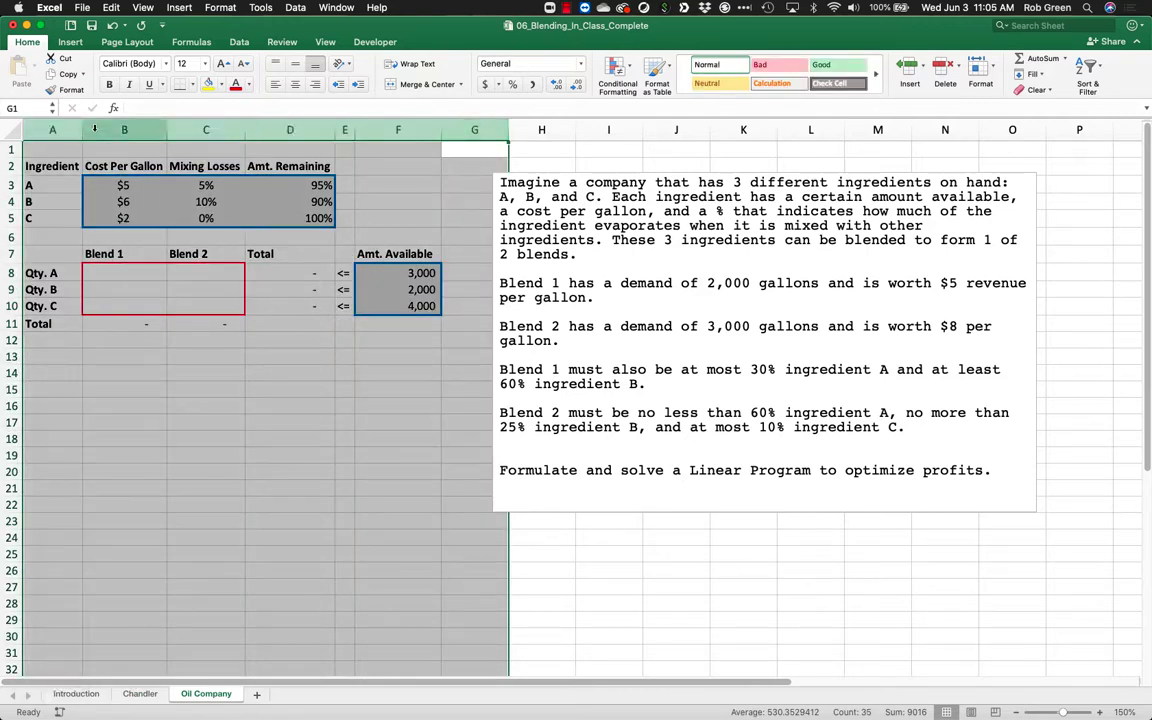
pyautogui.doubleClick(79, 129)
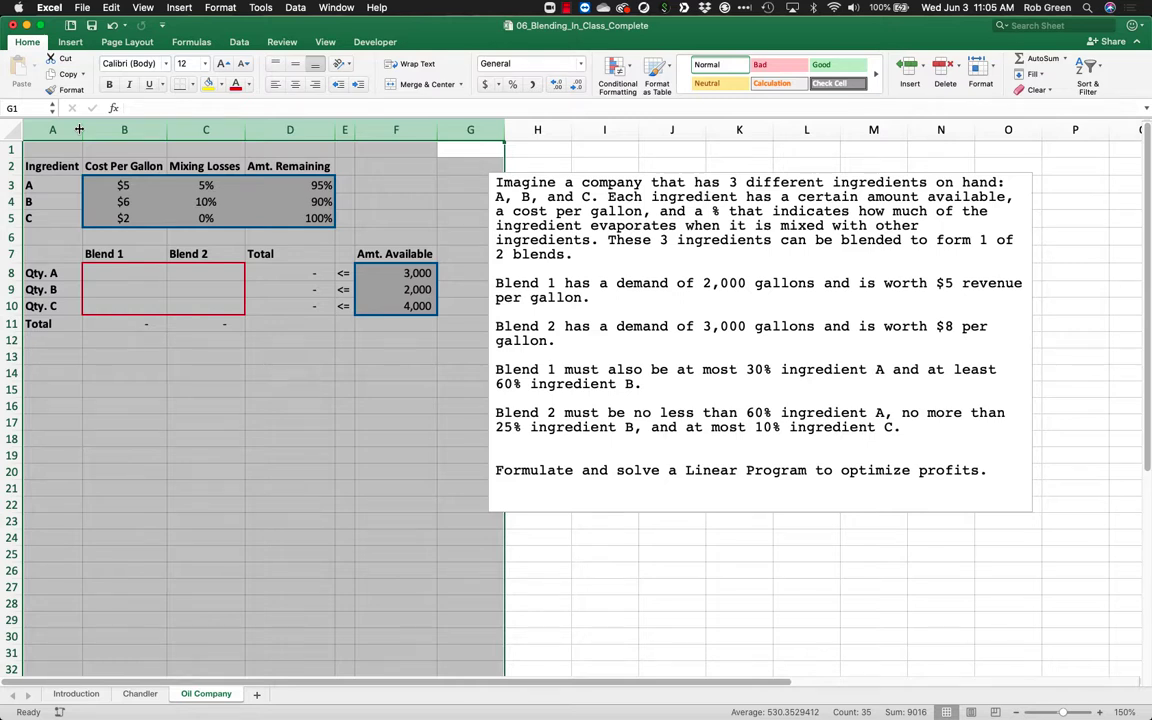
pyautogui.click(220, 424)
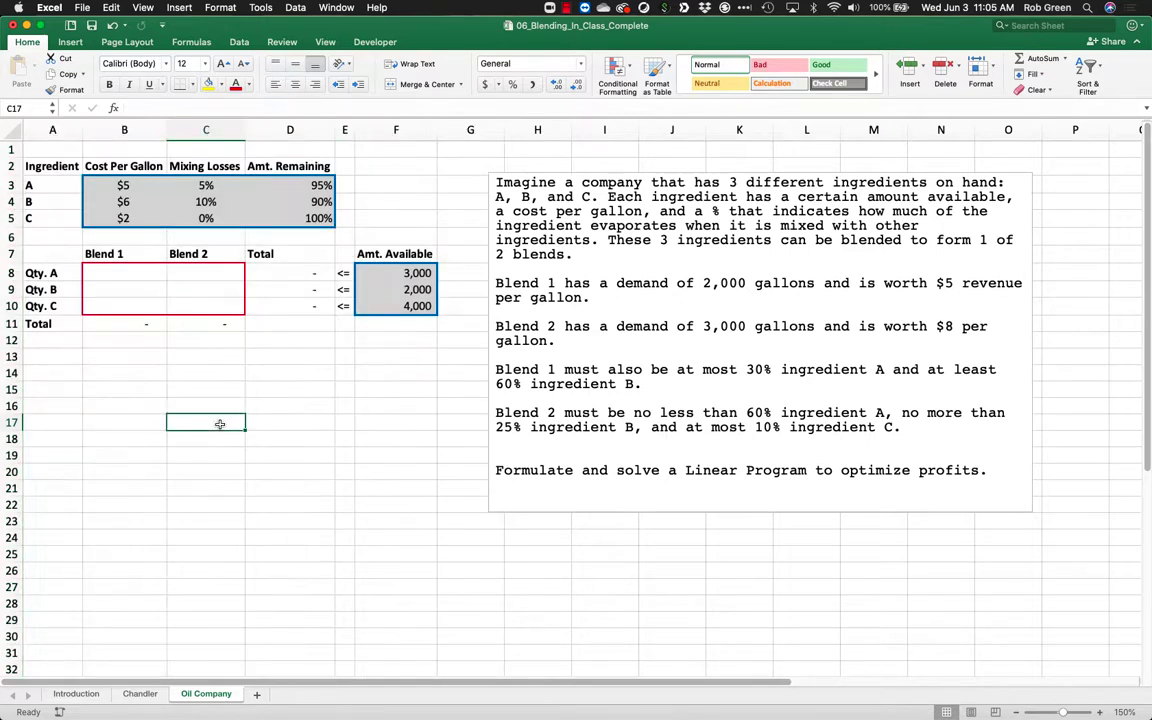
# - Add a bold Specifications heading in A13 and widen column A to fit it
pyautogui.click(51, 354)
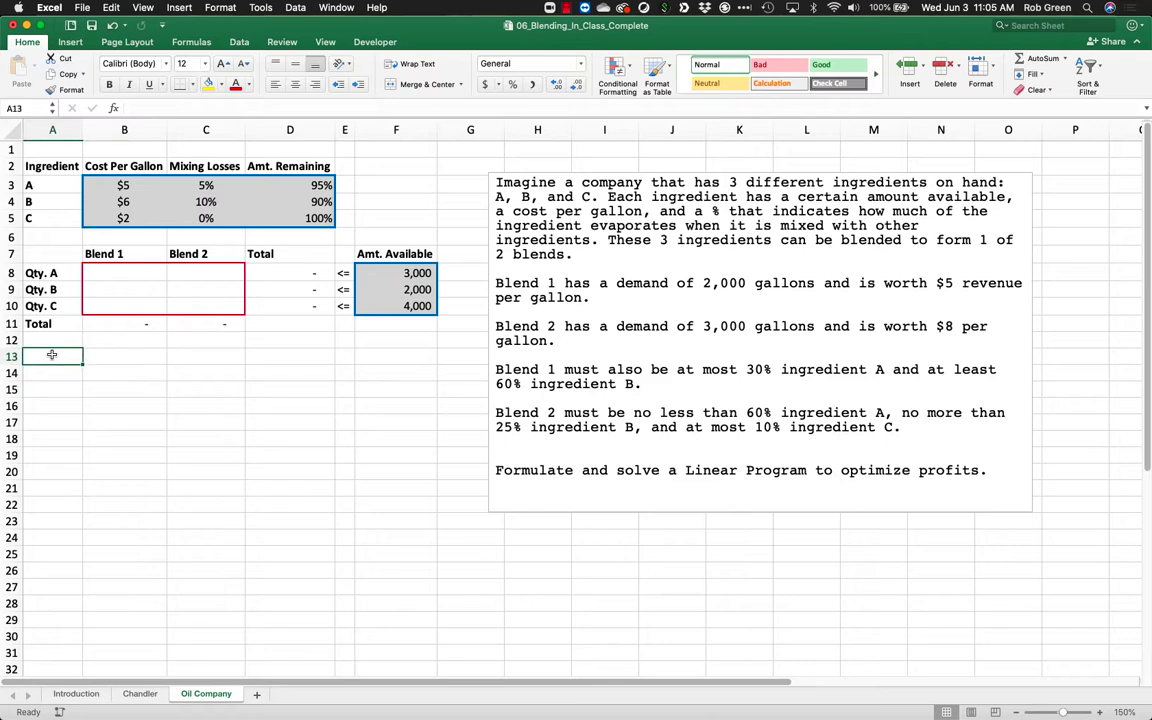
pyautogui.write('Specifications')
pyautogui.press('Return')
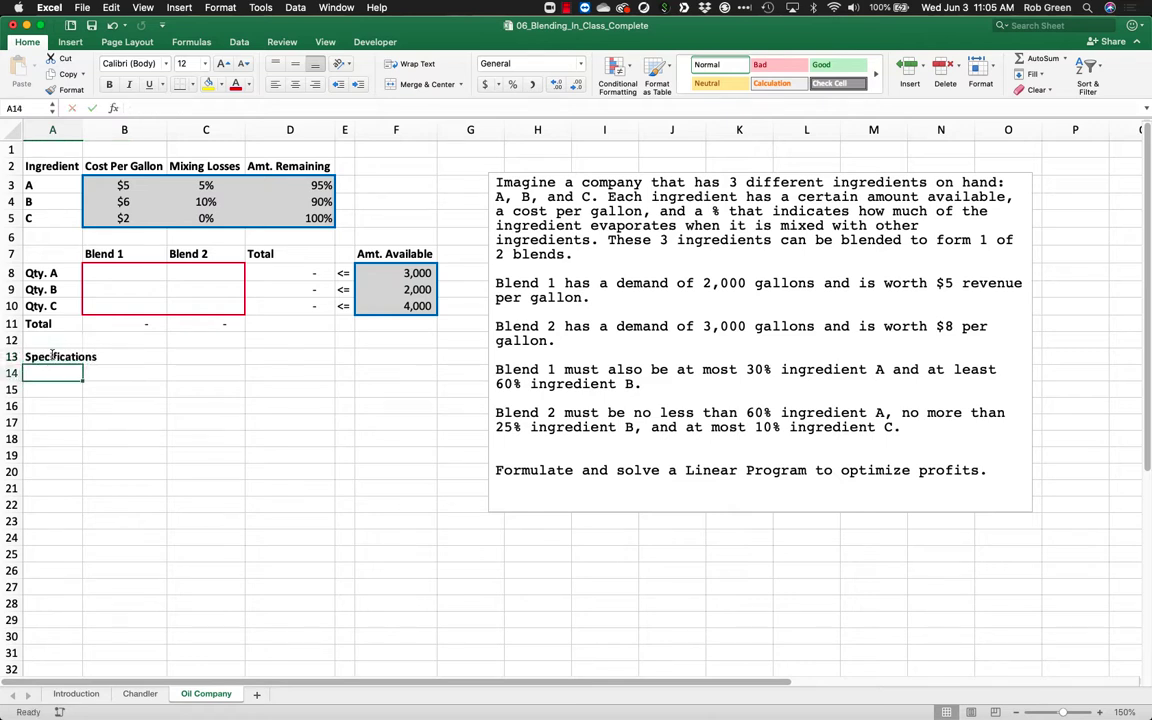
pyautogui.click(52, 355)
pyautogui.press('super+b')
pyautogui.moveTo(83, 130); pyautogui.dragTo(101, 130)
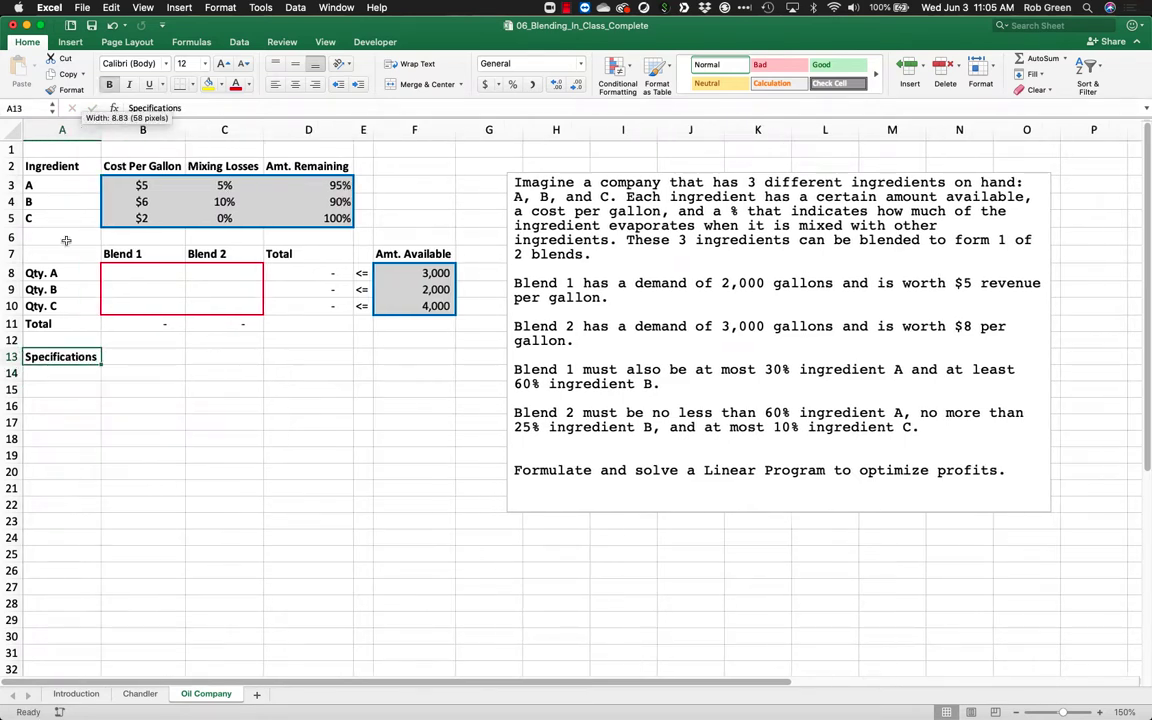
pyautogui.click(52, 374)
pyautogui.doubleClick(52, 374)
pyautogui.press('Return')
pyautogui.write('Bl')
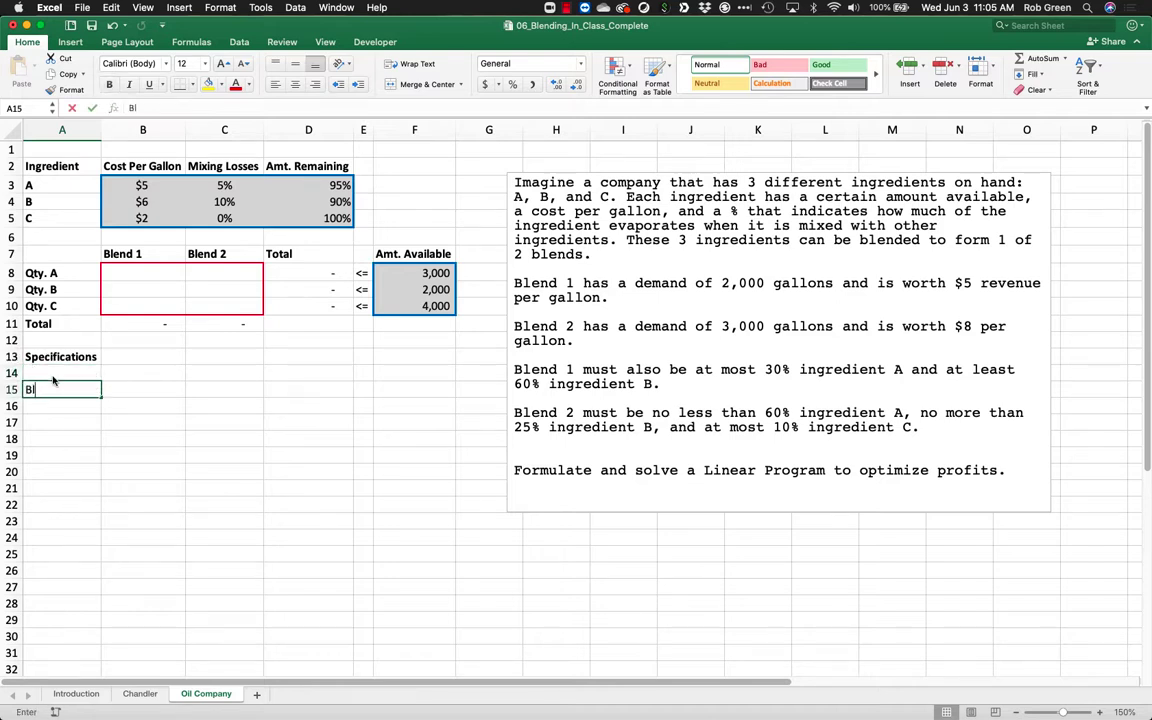
pyautogui.press('Escape')
# - Enter a bold, right-aligned Blend 1 label in A14 under the Specifications heading
pyautogui.click(52, 374)
pyautogui.write('Ble')
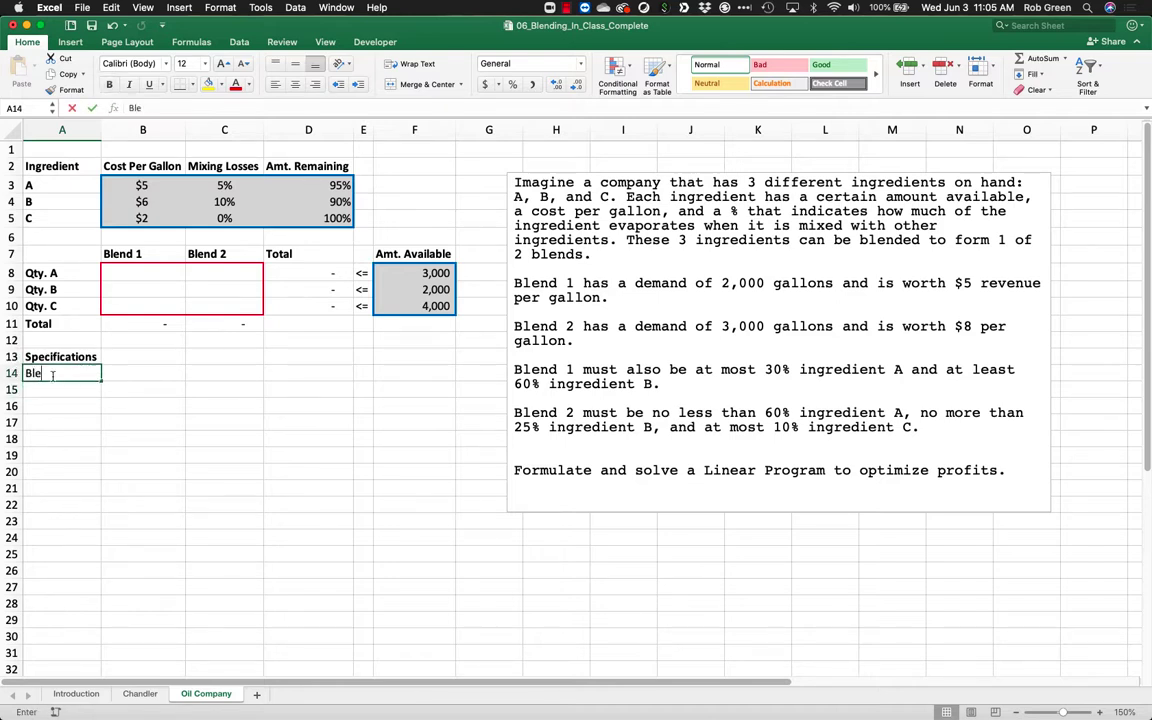
pyautogui.write('nd 1:')
pyautogui.press('BackSpace')
pyautogui.press('Return')
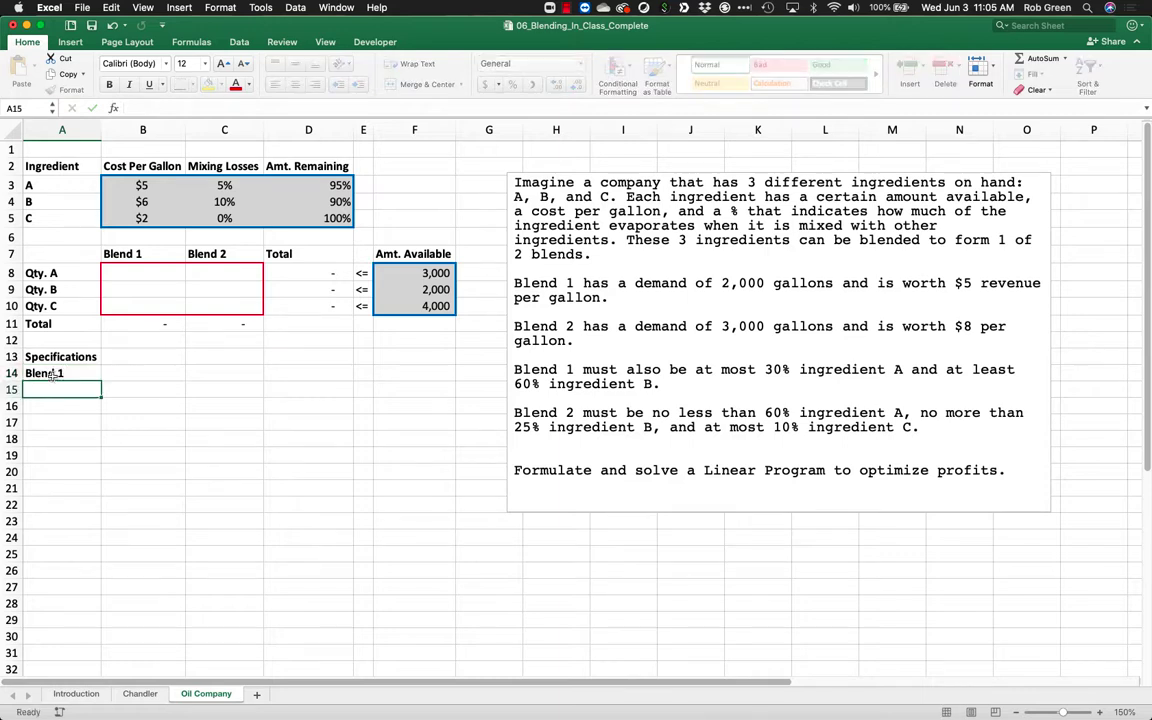
pyautogui.press('Up')
pyautogui.press('super+b')
pyautogui.click(315, 86)
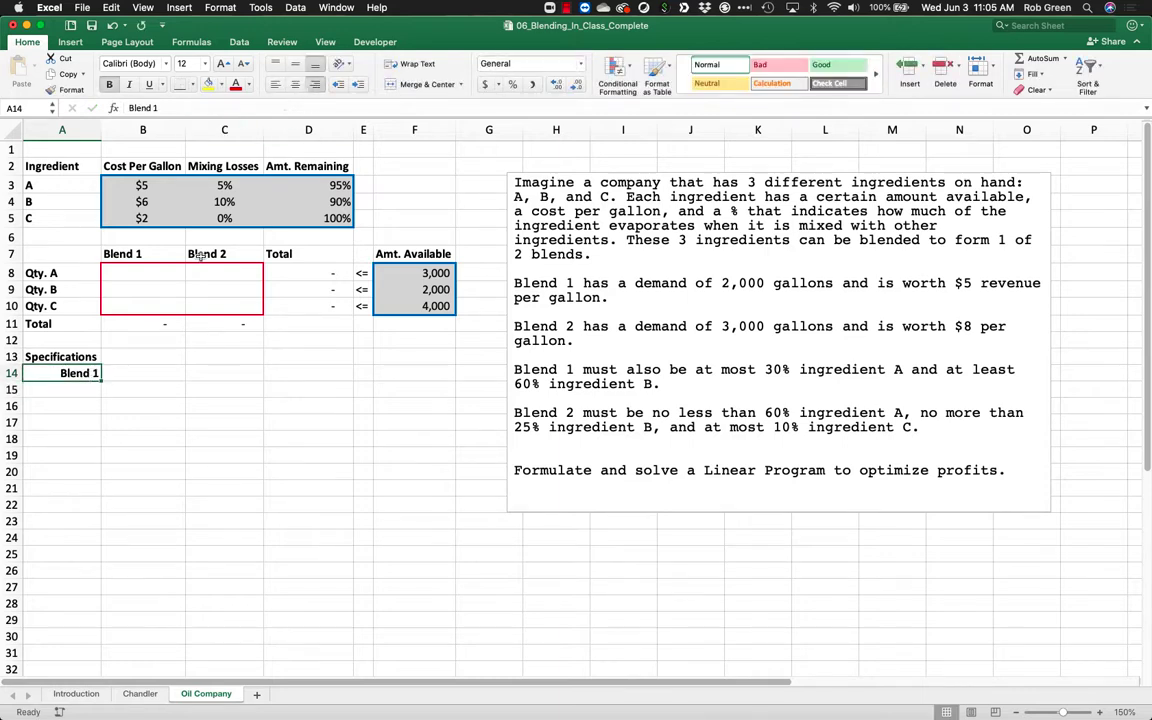
# - Move the Specifications heading and Blend 1 label from A13:A14 down to A16:A17
pyautogui.click(158, 387)
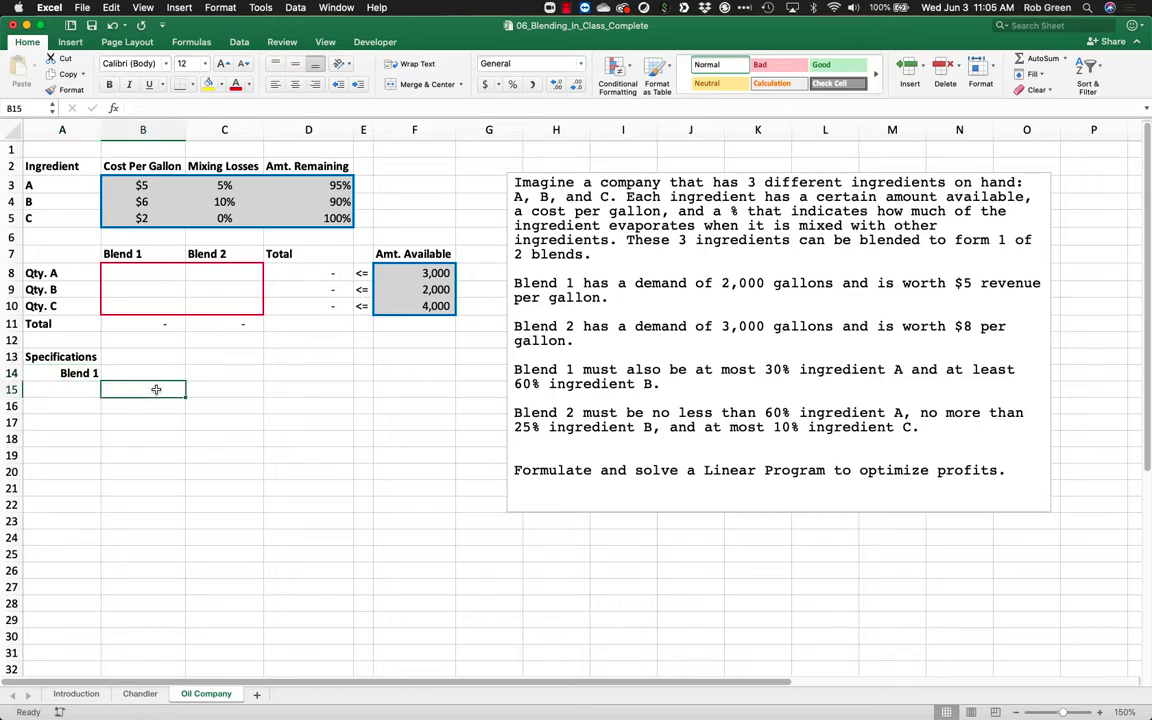
pyautogui.moveTo(60, 357); pyautogui.dragTo(62, 373)
pyautogui.press('super+c')
pyautogui.click(73, 409)
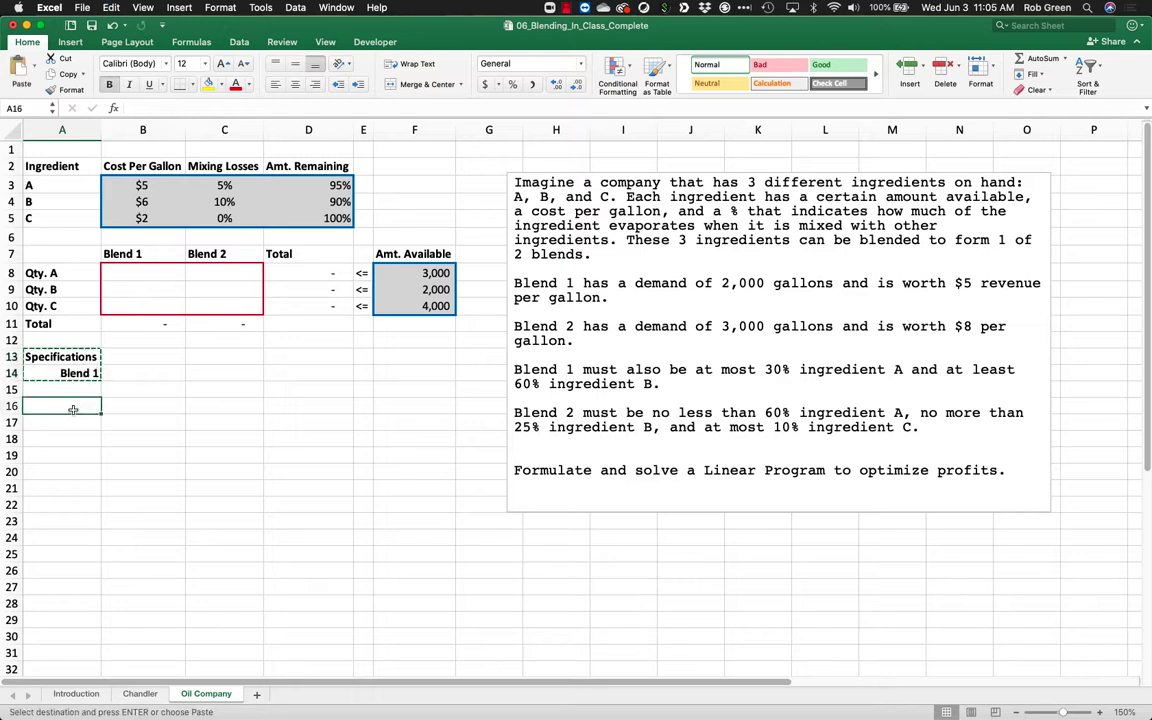
pyautogui.press('super+v')
# - Enter centered >= signs in B12 and C12 beneath the Blend 1 and Blend 2 totals
pyautogui.click(134, 341)
pyautogui.write('>=')
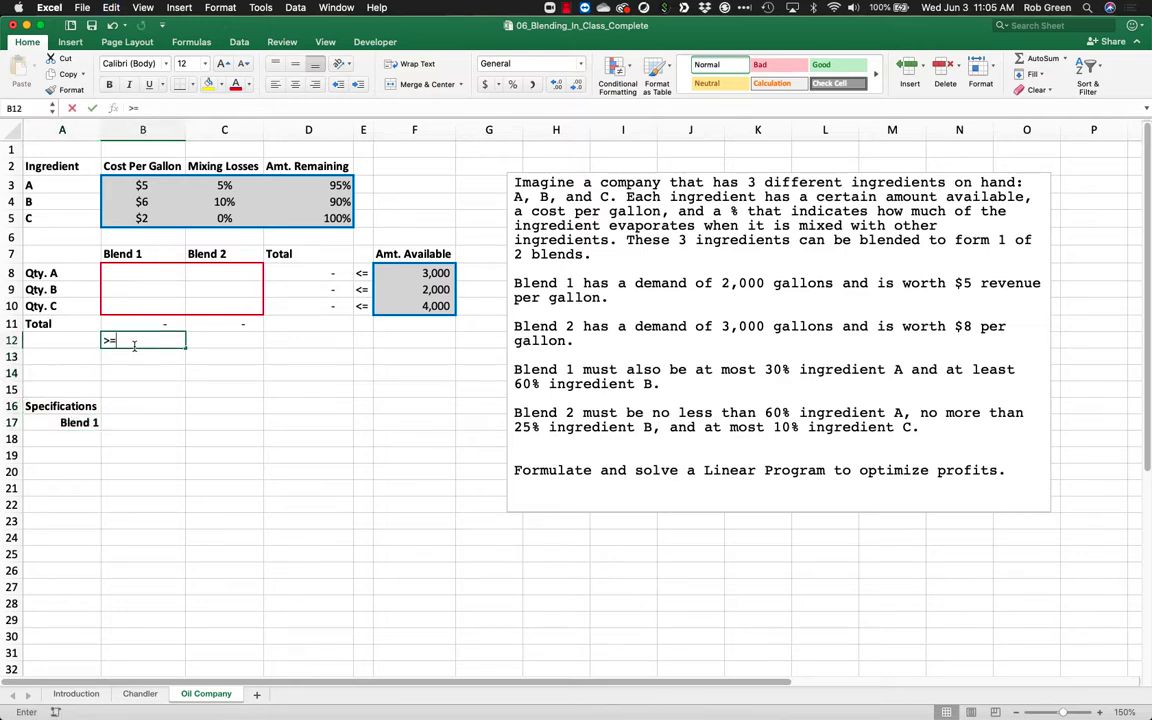
pyautogui.press('Tab')
pyautogui.write('>=')
pyautogui.press('Return')
pyautogui.moveTo(133, 350); pyautogui.dragTo(133, 347)
pyautogui.click(604, 249)
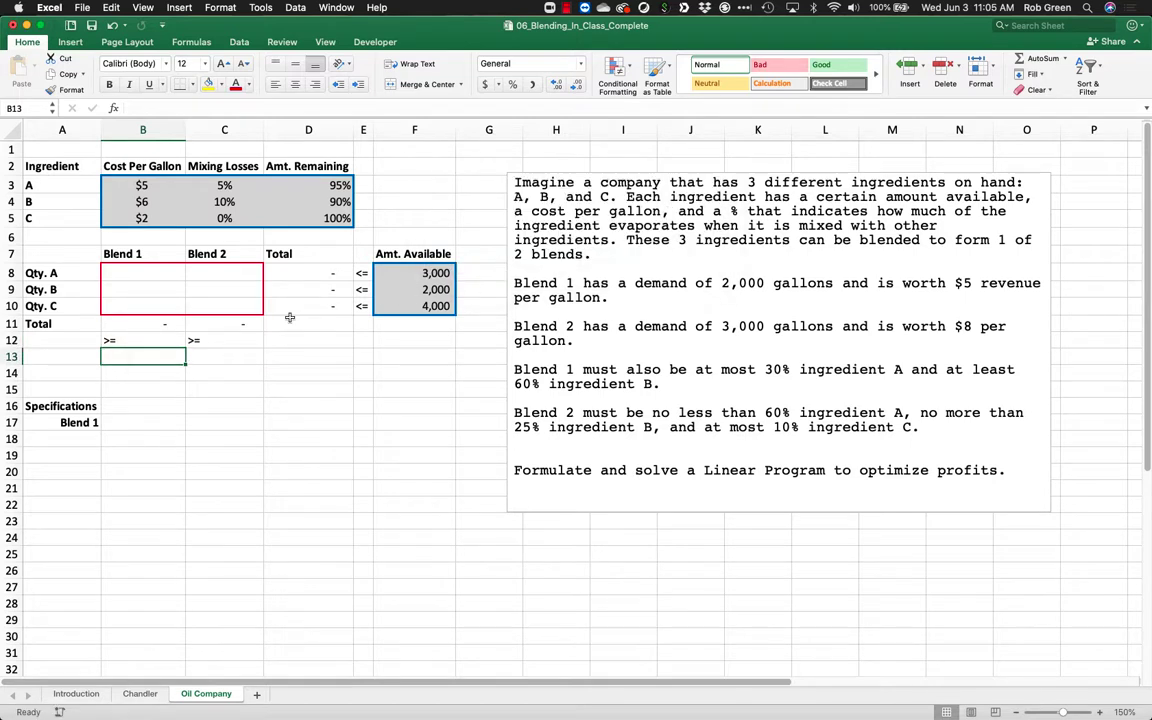
pyautogui.moveTo(228, 341); pyautogui.dragTo(140, 341)
pyautogui.click(295, 84)
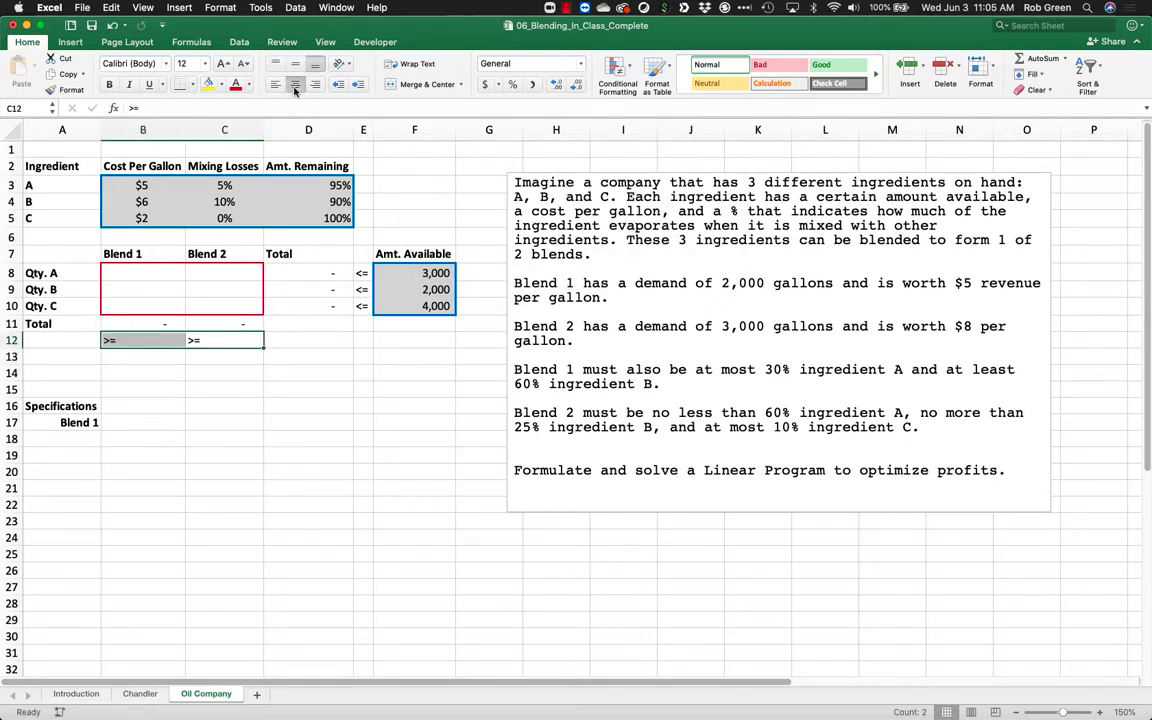
# - Enter the blend demands of 2000 in B13 and 3000 in C13
pyautogui.click(149, 356)
pyautogui.write('2')
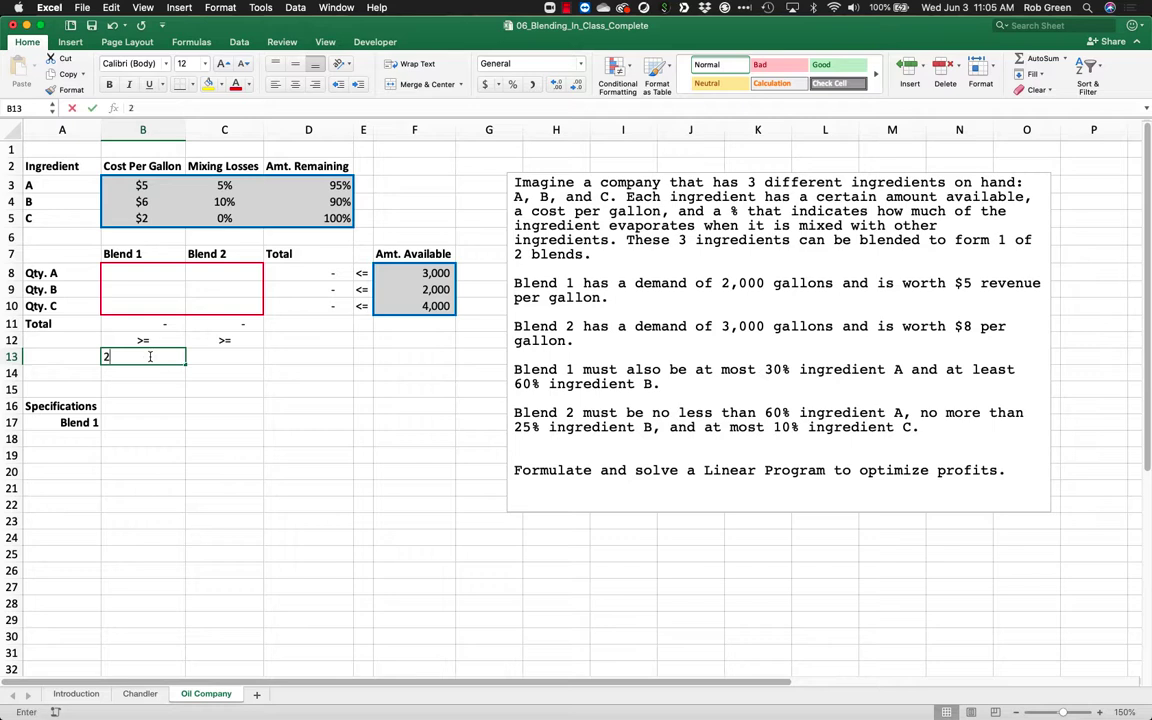
pyautogui.write('000')
pyautogui.press('Tab')
pyautogui.write('3000')
pyautogui.press('Return')
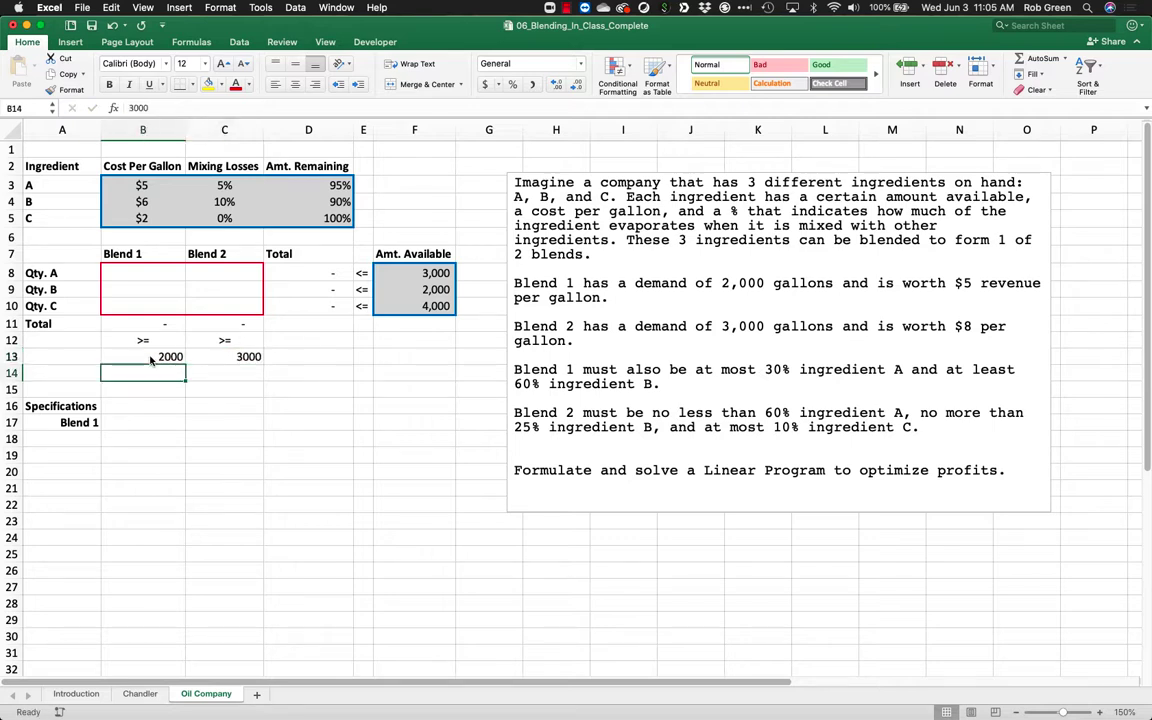
# - Format the demand cells B13:C13 with a solid blue outline border and a light gray fill
pyautogui.moveTo(165, 357); pyautogui.dragTo(243, 357)
pyautogui.rightClick(243, 357)
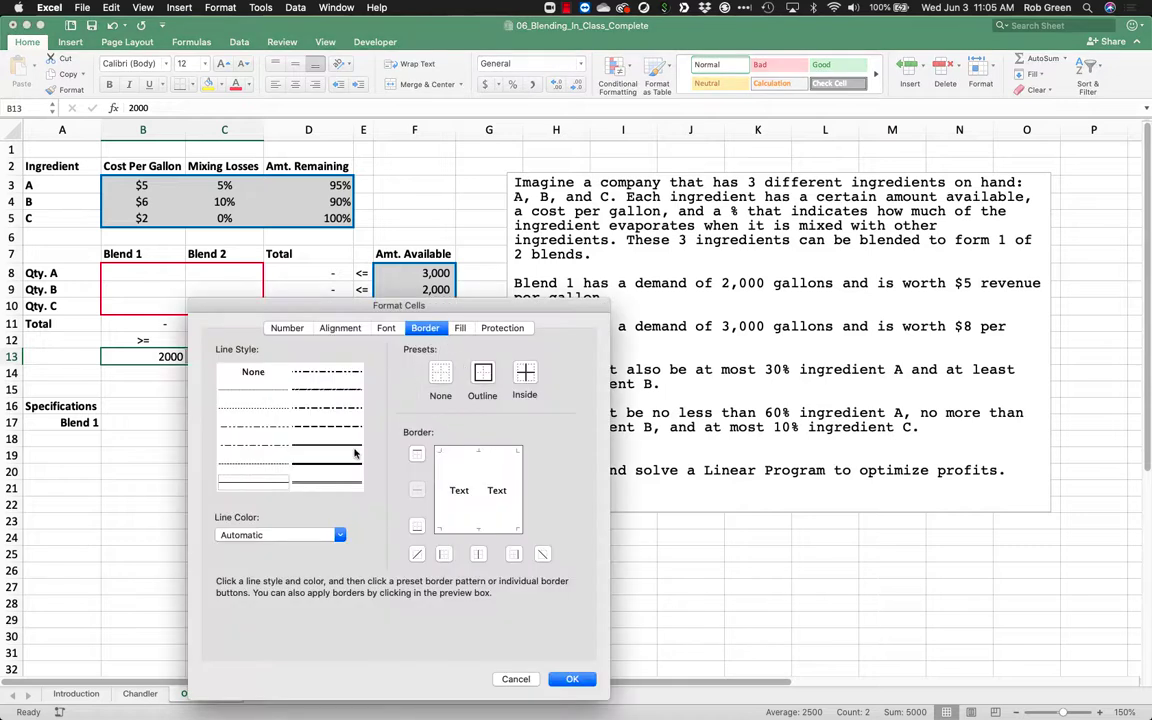
pyautogui.click(353, 451)
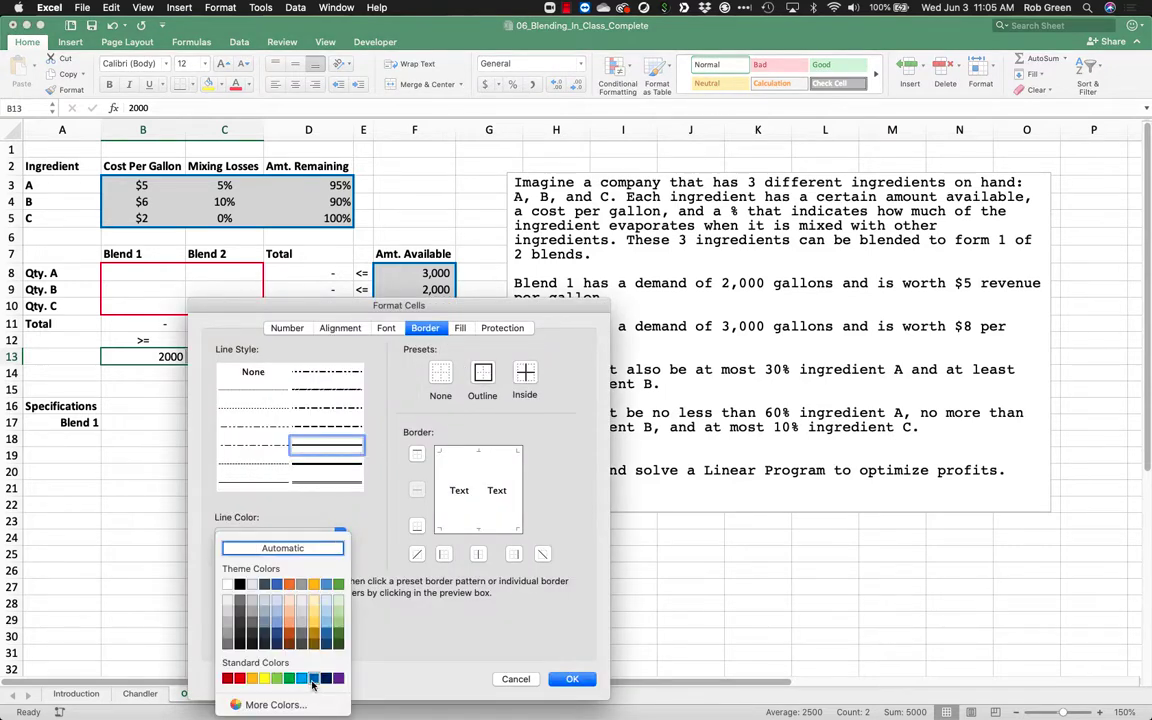
pyautogui.click(276, 617)
pyautogui.click(481, 376)
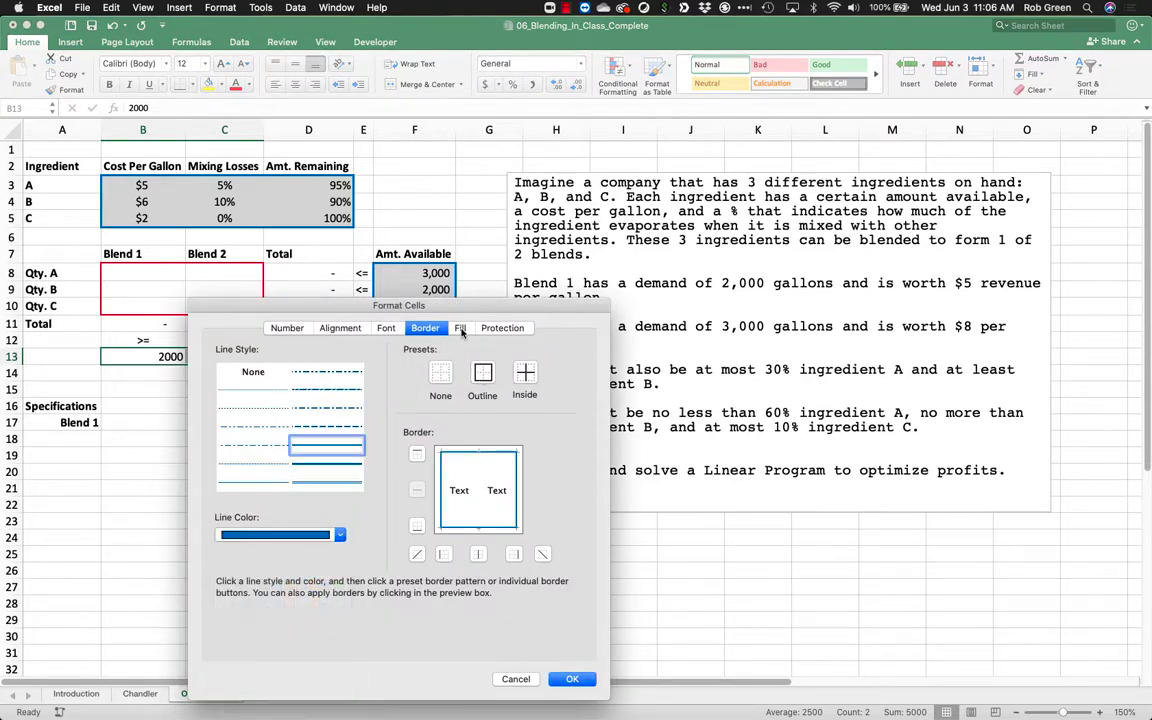
pyautogui.click(460, 328)
pyautogui.click(300, 380)
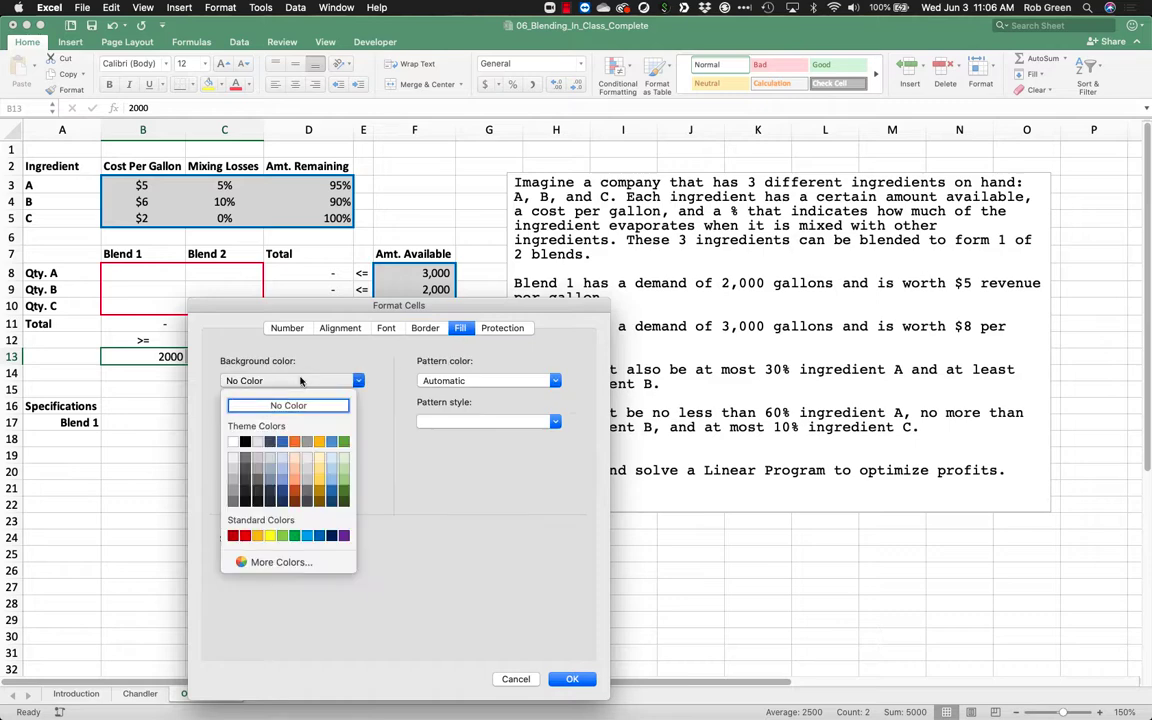
pyautogui.click(235, 477)
pyautogui.click(572, 679)
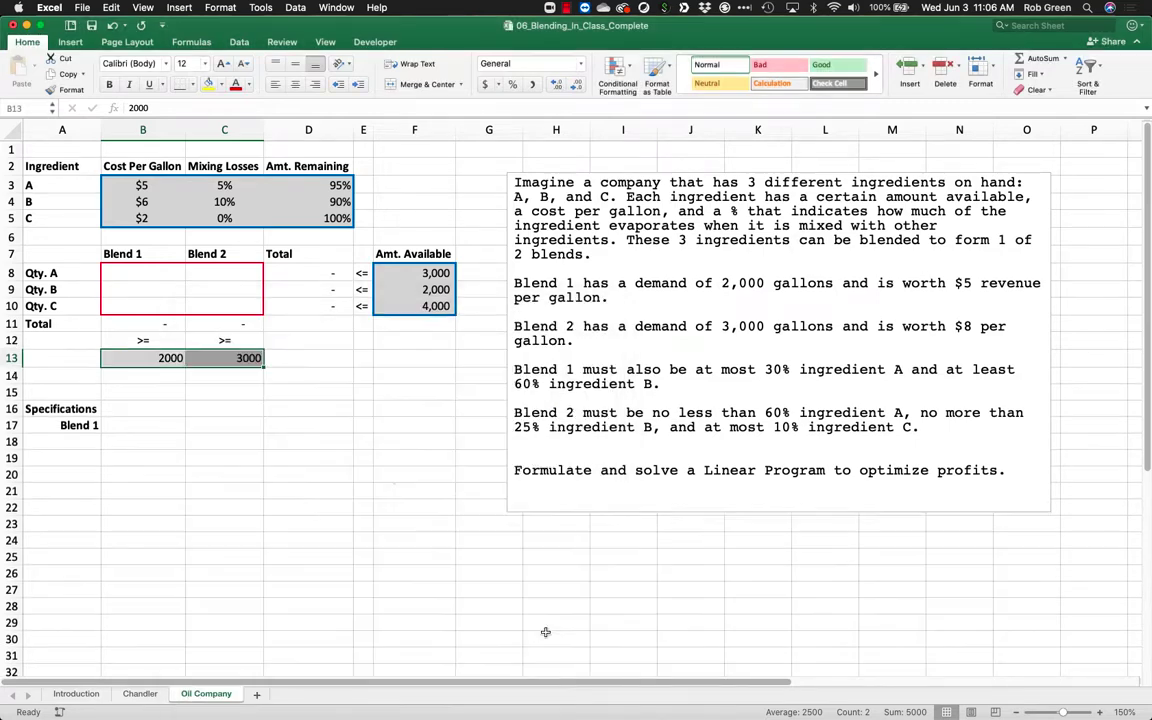
# - Apply the comma number format with no decimal places to the demand values in B13:C13
pyautogui.click(532, 84)
pyautogui.click(576, 84)
pyautogui.click(576, 84)
pyautogui.click(363, 440)
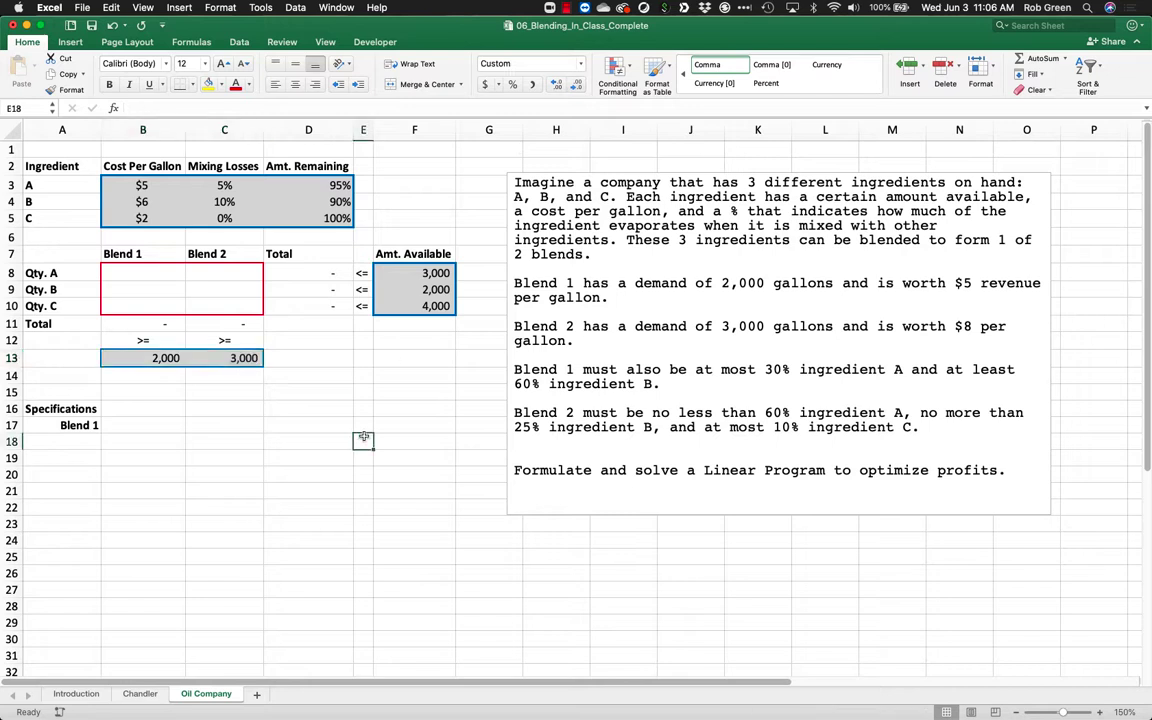
pyautogui.moveTo(235, 358); pyautogui.dragTo(150, 358)
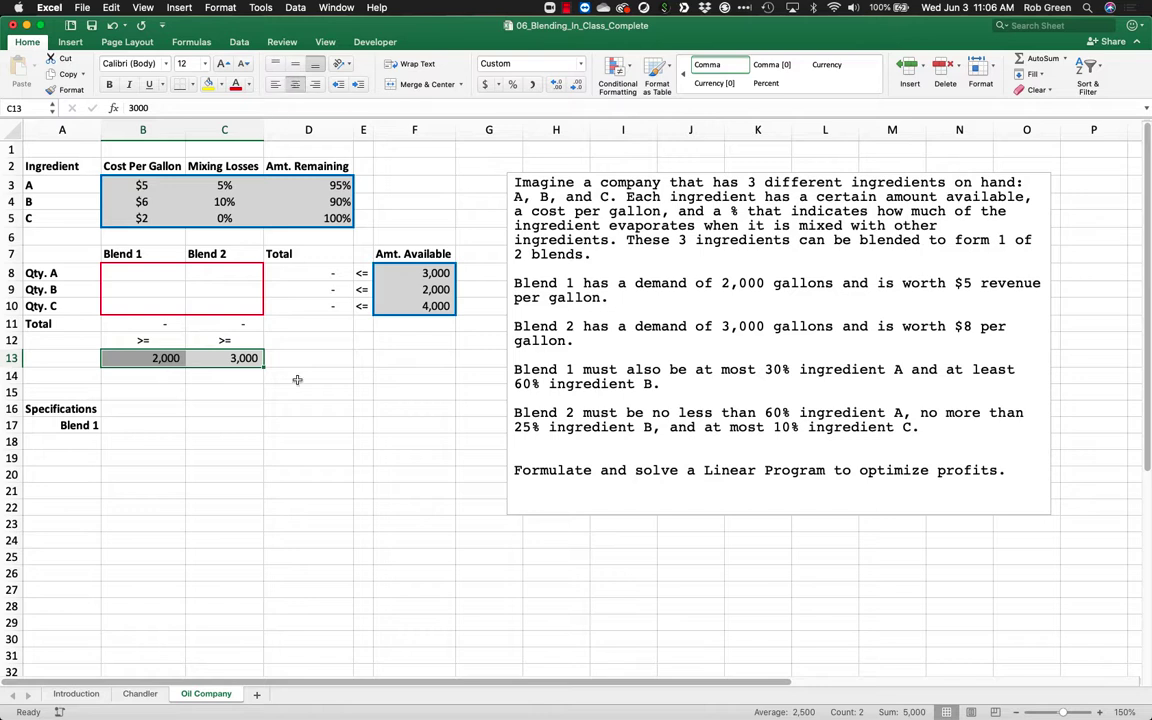
# - Enter the Blend 1 specification labels A (At Most) in B18 and B (At Least) in B19
pyautogui.click(155, 425)
pyautogui.click(140, 441)
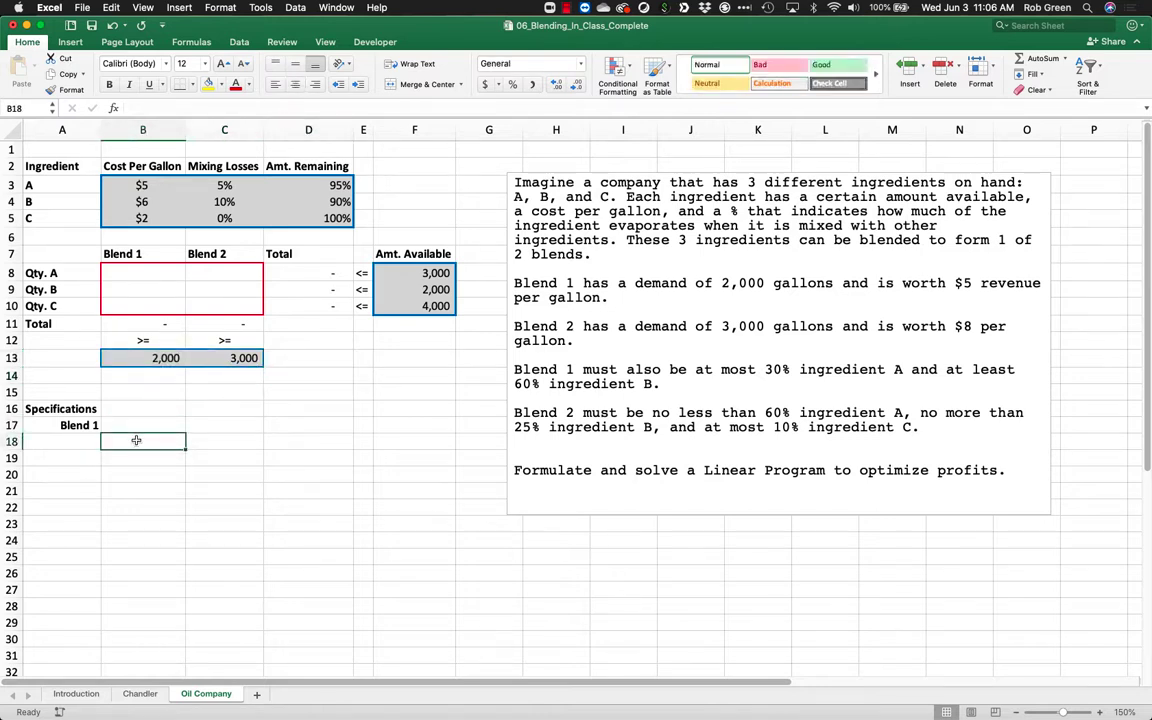
pyautogui.click(600, 369)
pyautogui.moveTo(696, 369); pyautogui.dragTo(871, 369)
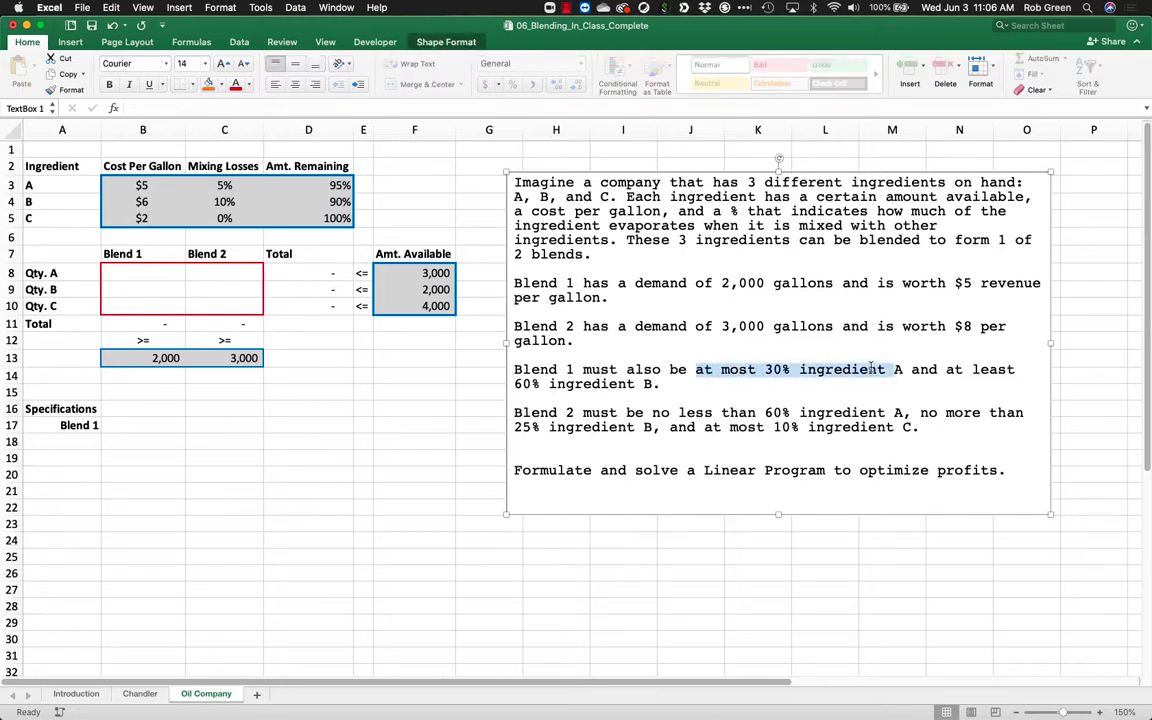
pyautogui.click(149, 437)
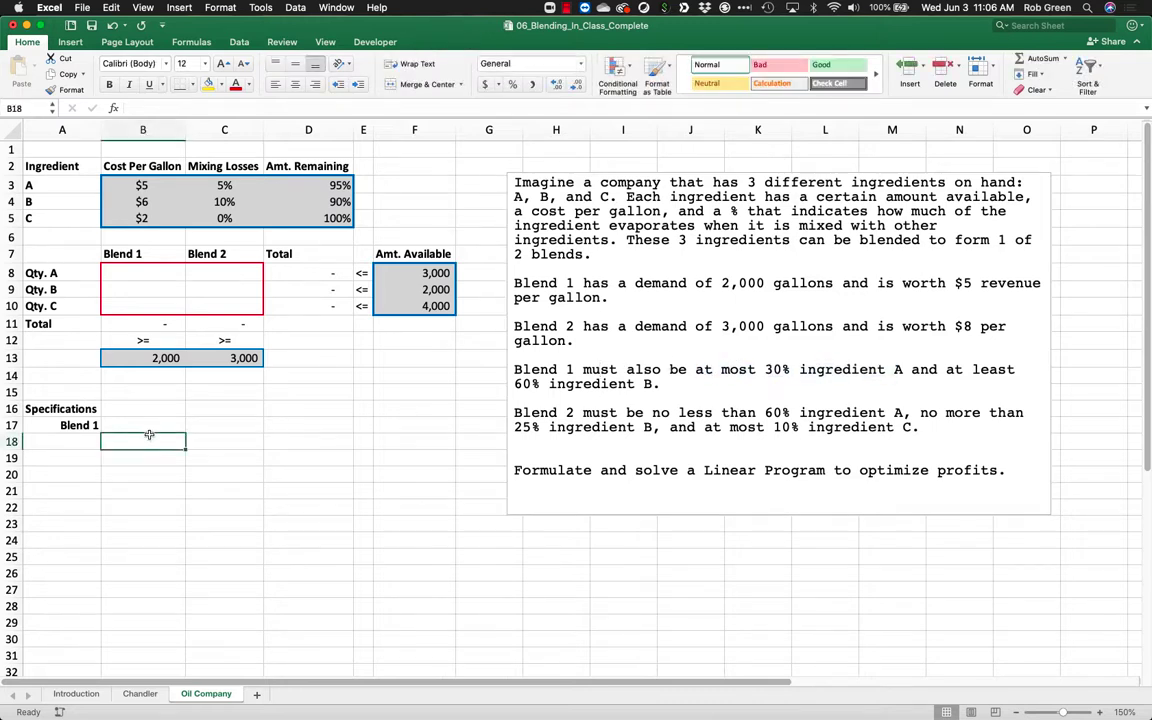
pyautogui.write('A (At Most)')
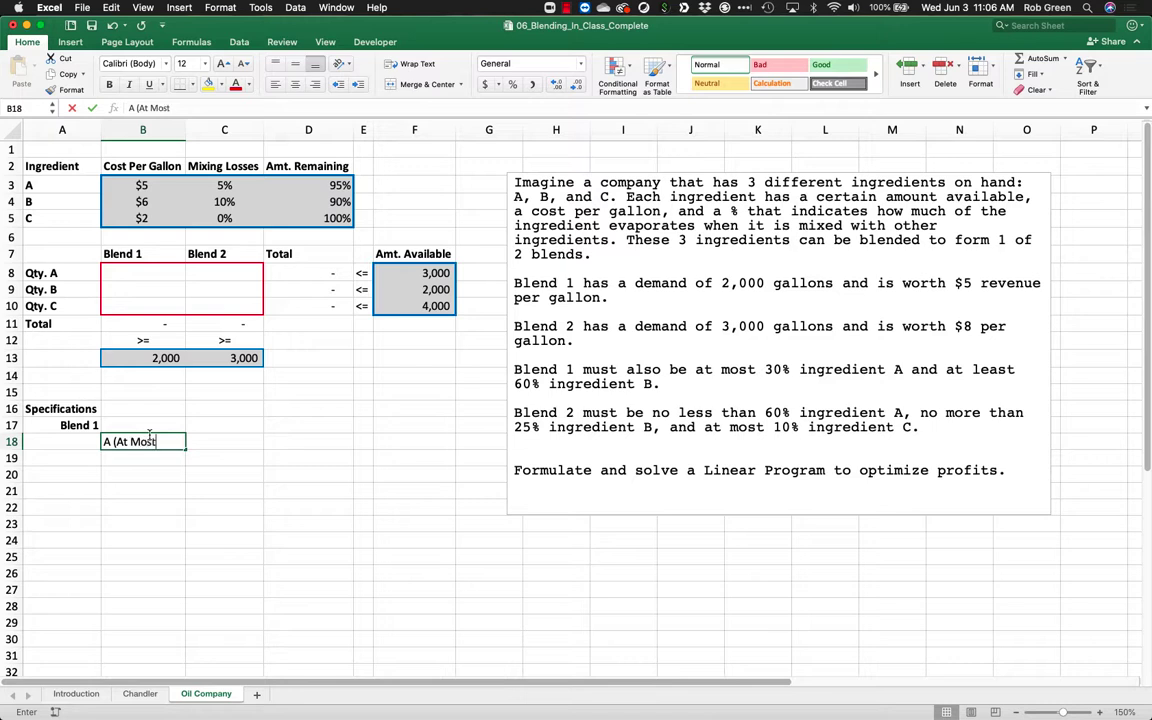
pyautogui.press('Return')
pyautogui.write('B (A')
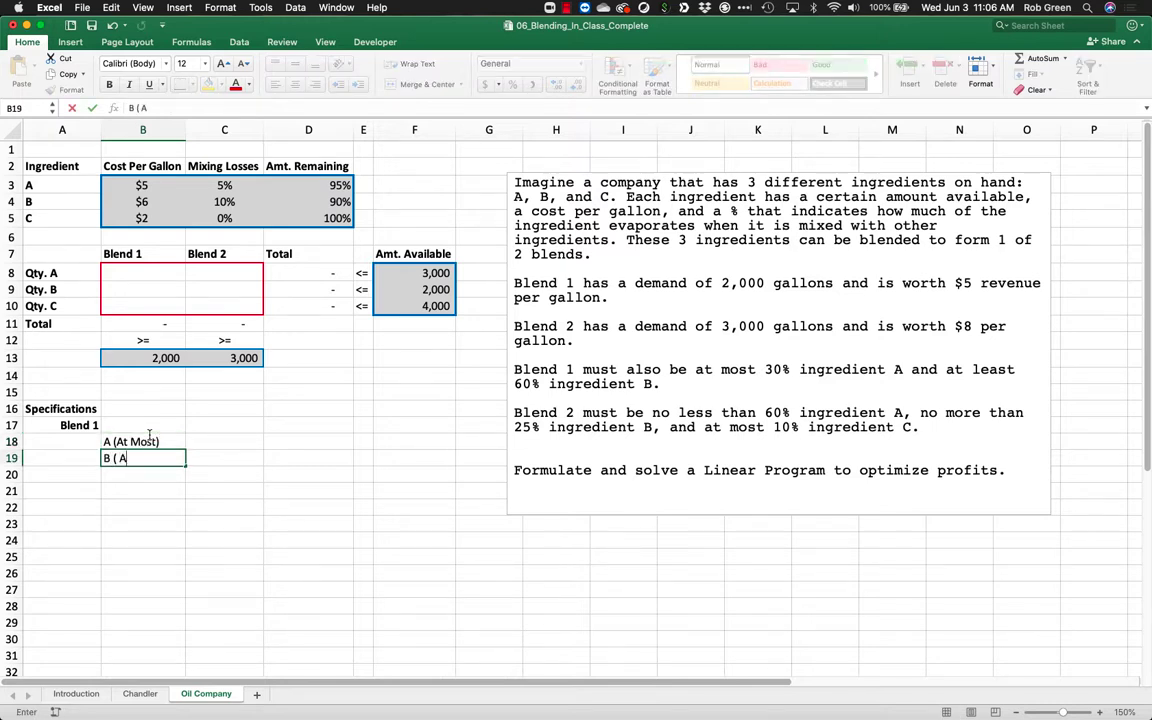
pyautogui.press('BackSpace')
pyautogui.press('BackSpace')
pyautogui.press('BackSpace')
pyautogui.write('At Lea')
pyautogui.press('Tab')
pyautogui.press('Up')
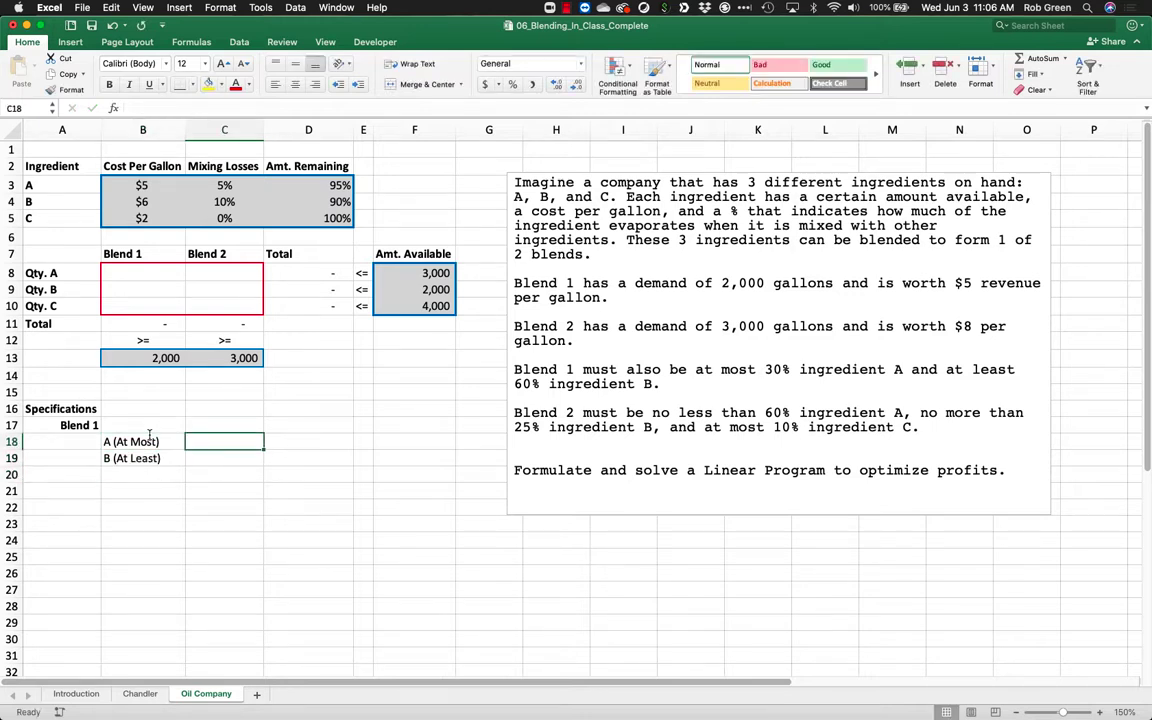
# - Enter the Blend 1 specification limits of 30% in C18 and 60% in C19
pyautogui.write('30')
pyautogui.press('Return')
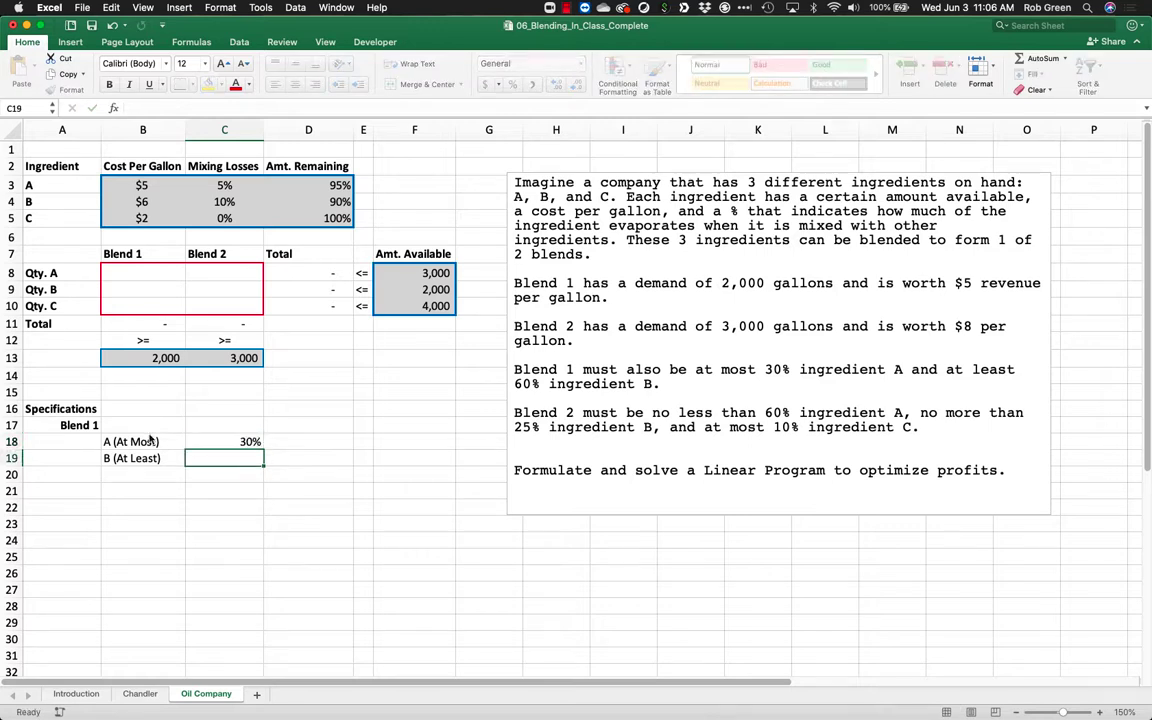
pyautogui.write('60')
pyautogui.press('Return')
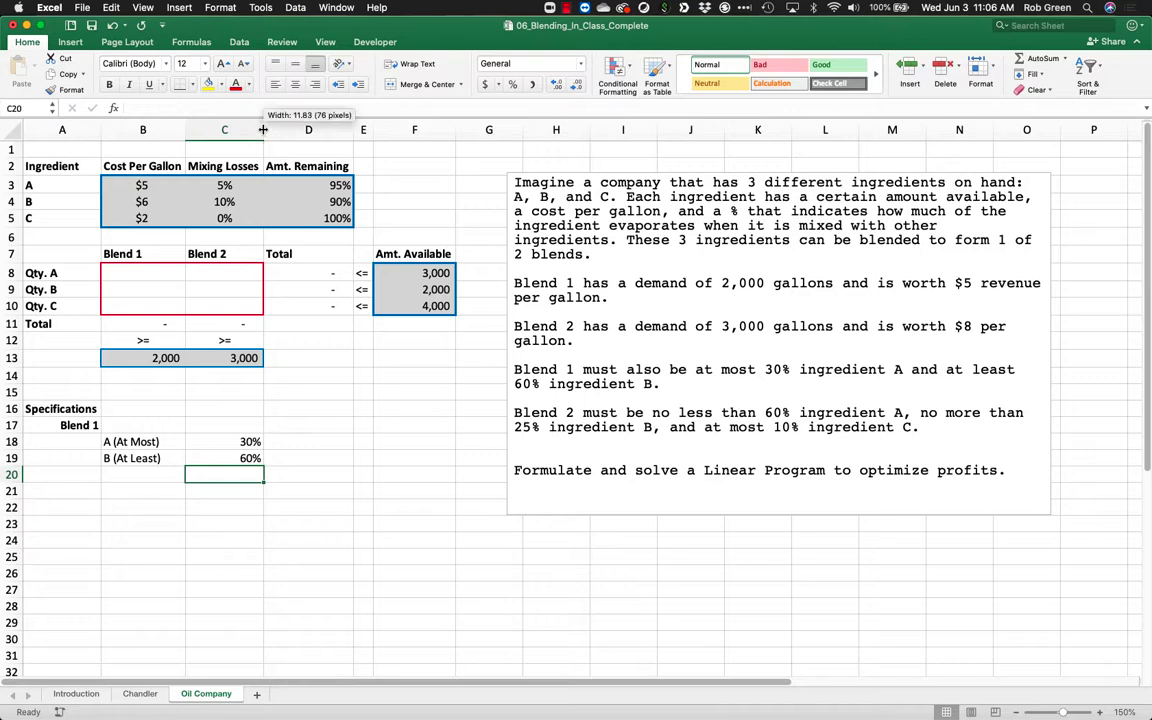
# - Set a light gray background fill for the Blend 1 limits in C18:C19
pyautogui.moveTo(250, 441); pyautogui.dragTo(252, 460)
pyautogui.click(406, 390)
pyautogui.rightClick(233, 458)
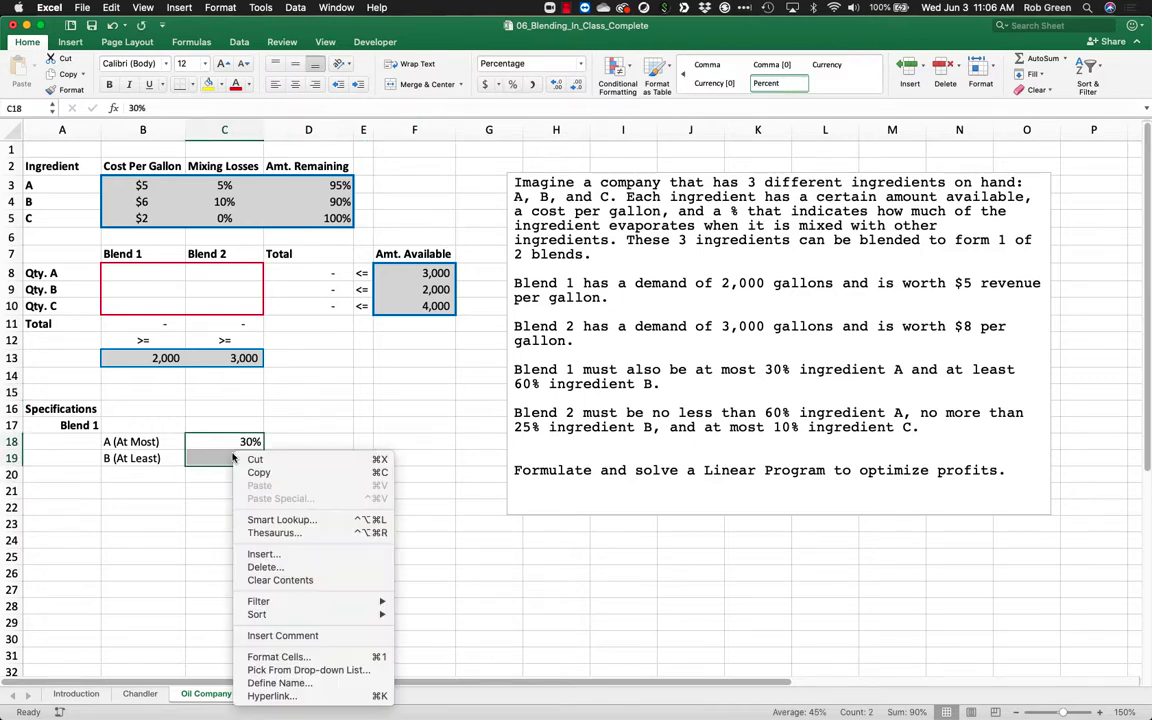
pyautogui.click(280, 656)
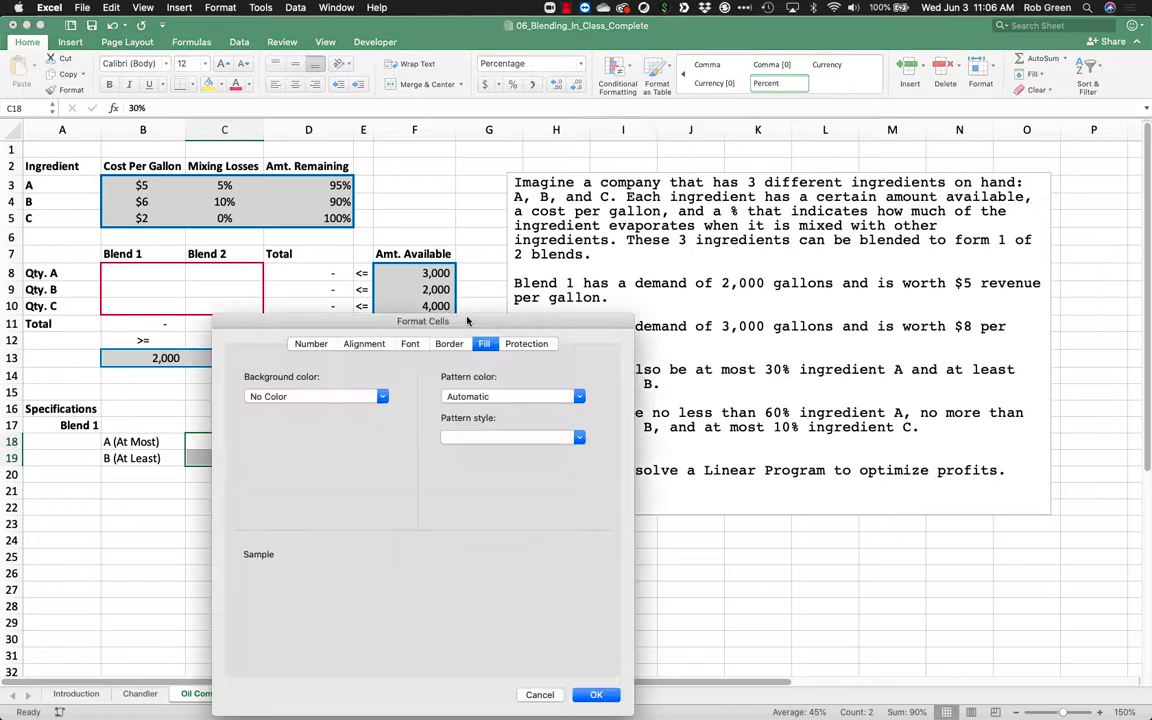
pyautogui.click(366, 397)
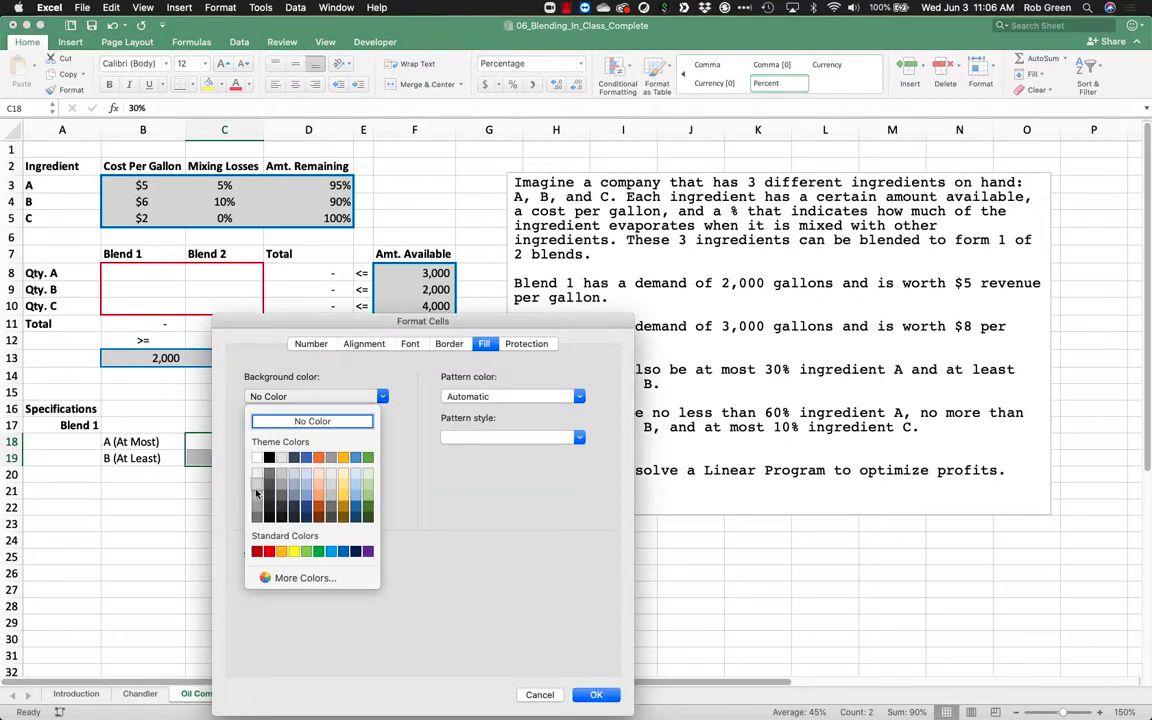
pyautogui.click(252, 441)
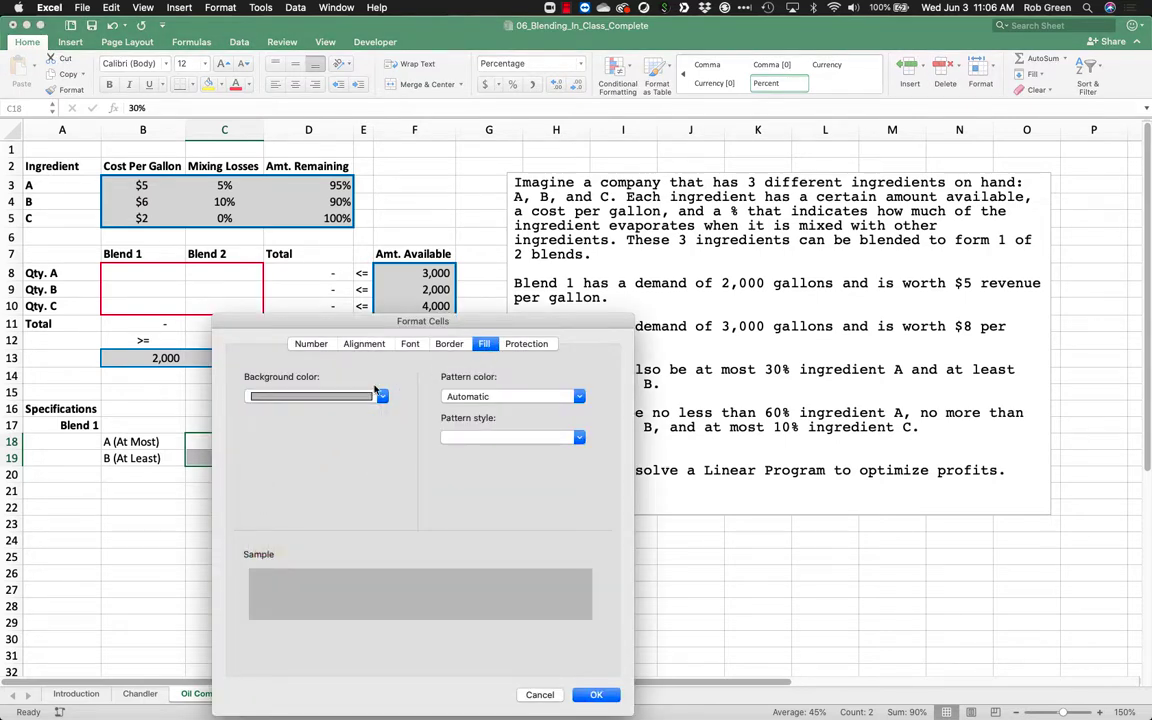
pyautogui.click(380, 396)
pyautogui.click(258, 462)
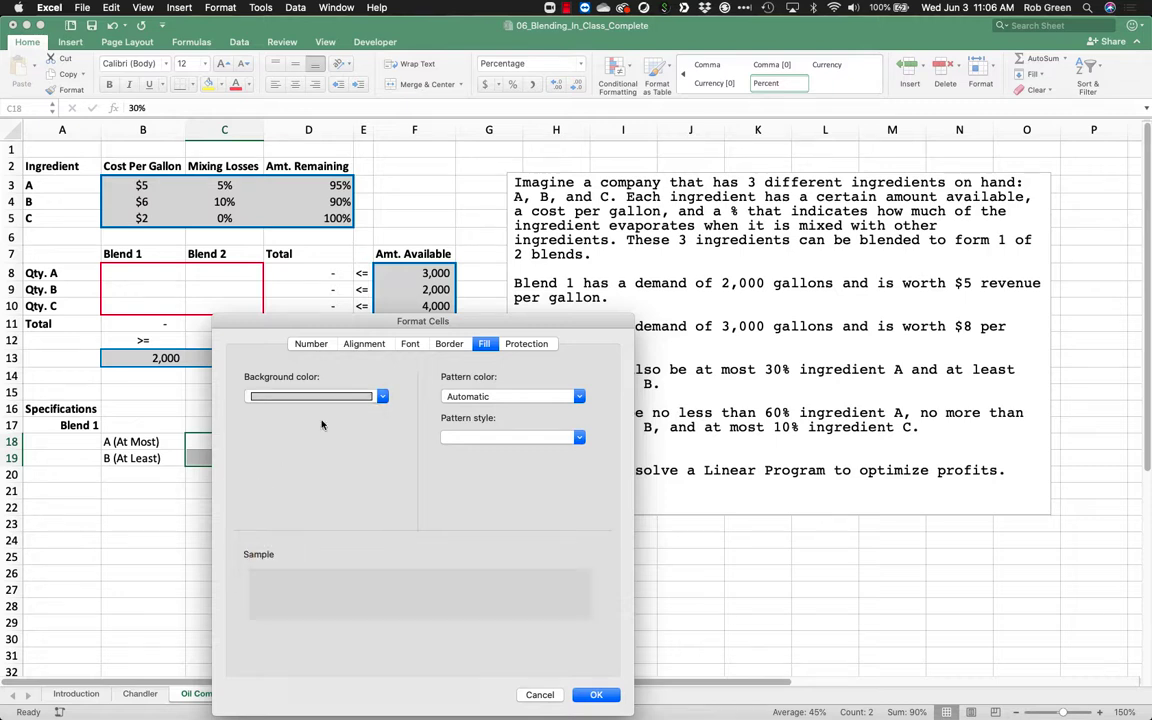
# - Add a solid blue outline border around the Blend 1 limits in C18:C19 and apply the cell formatting
pyautogui.click(440, 344)
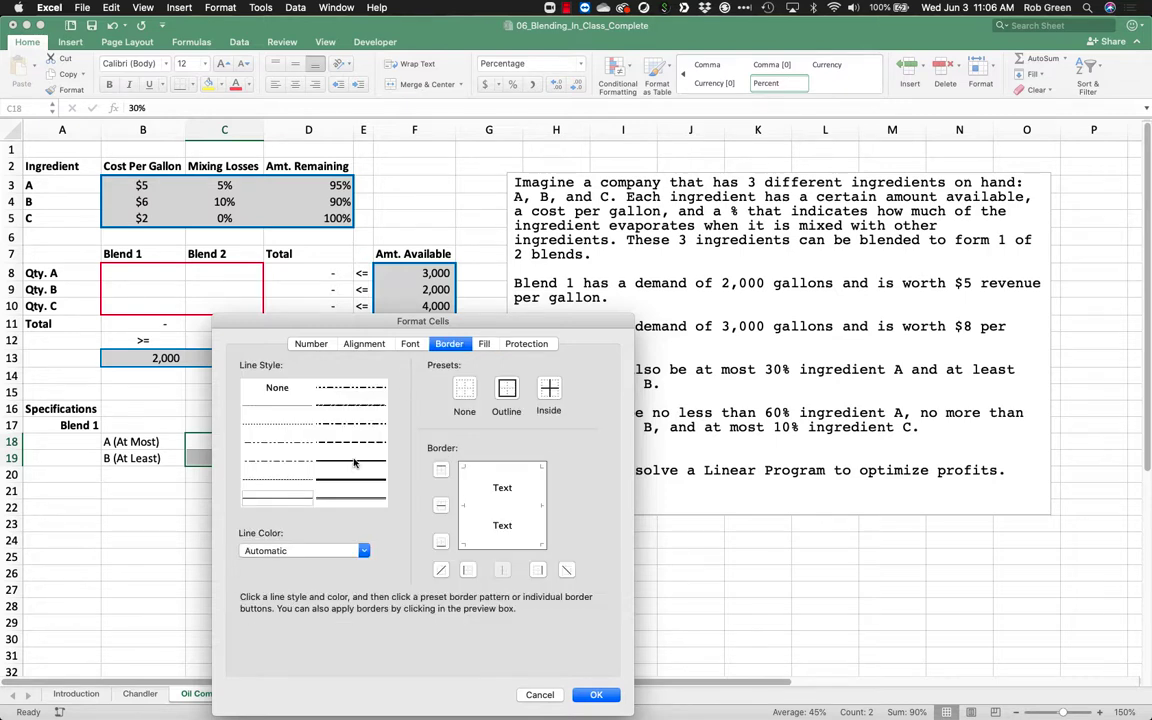
pyautogui.click(352, 556)
pyautogui.click(305, 609)
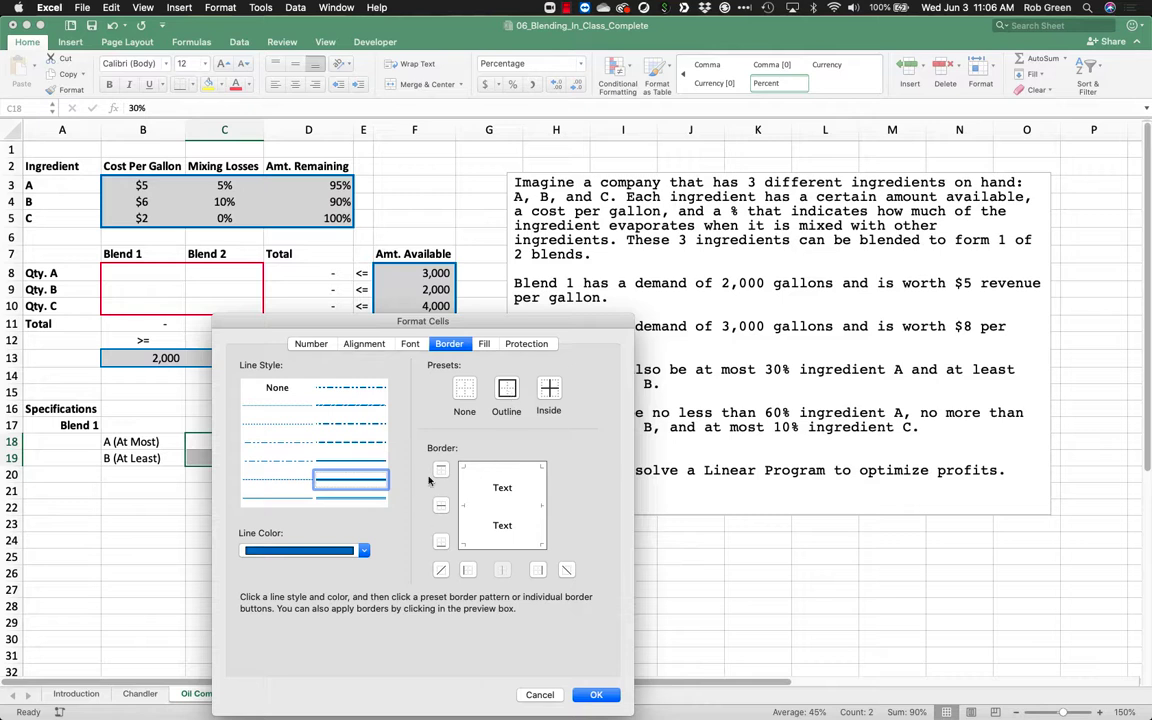
pyautogui.click(507, 390)
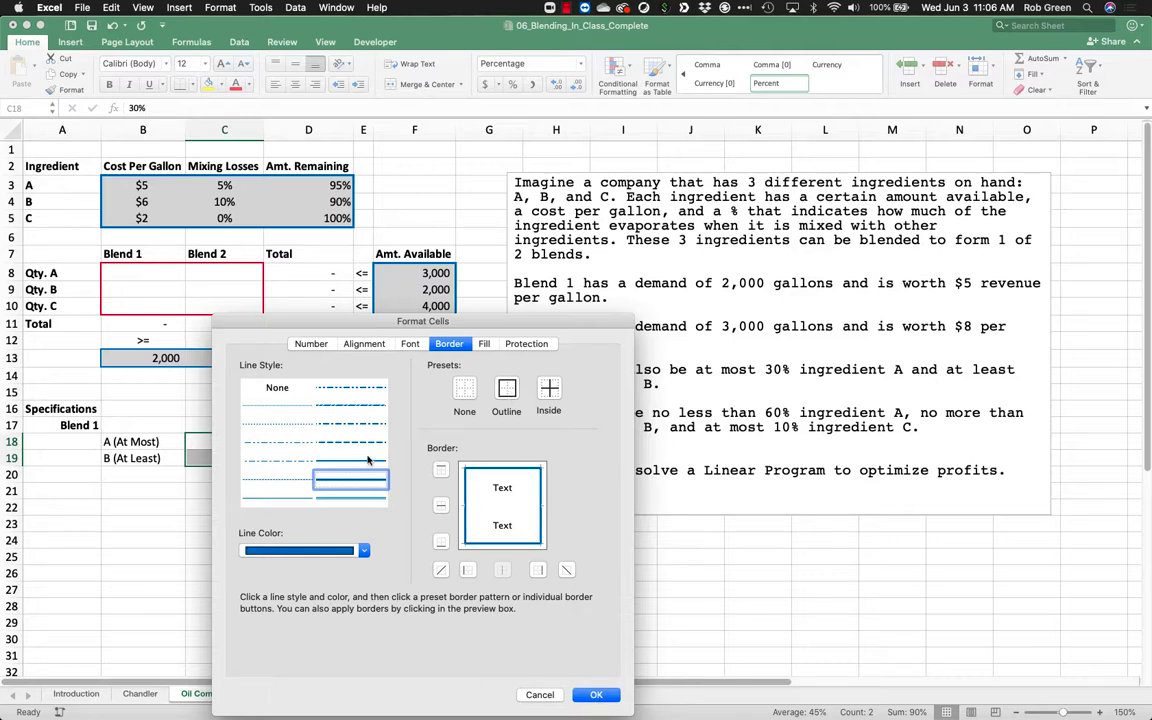
pyautogui.click(596, 694)
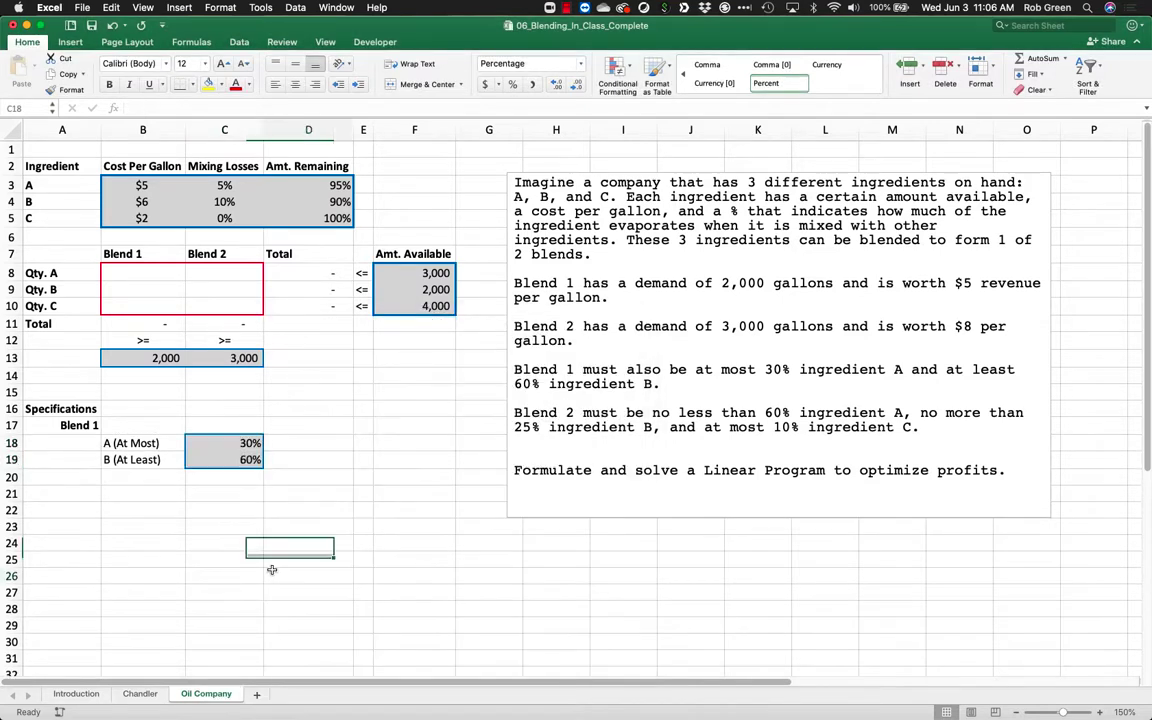
pyautogui.click(271, 569)
# - Enter a Blend 2 label in A21 and copy the bold, right-aligned formatting of the Blend 1 label to it
pyautogui.click(72, 488)
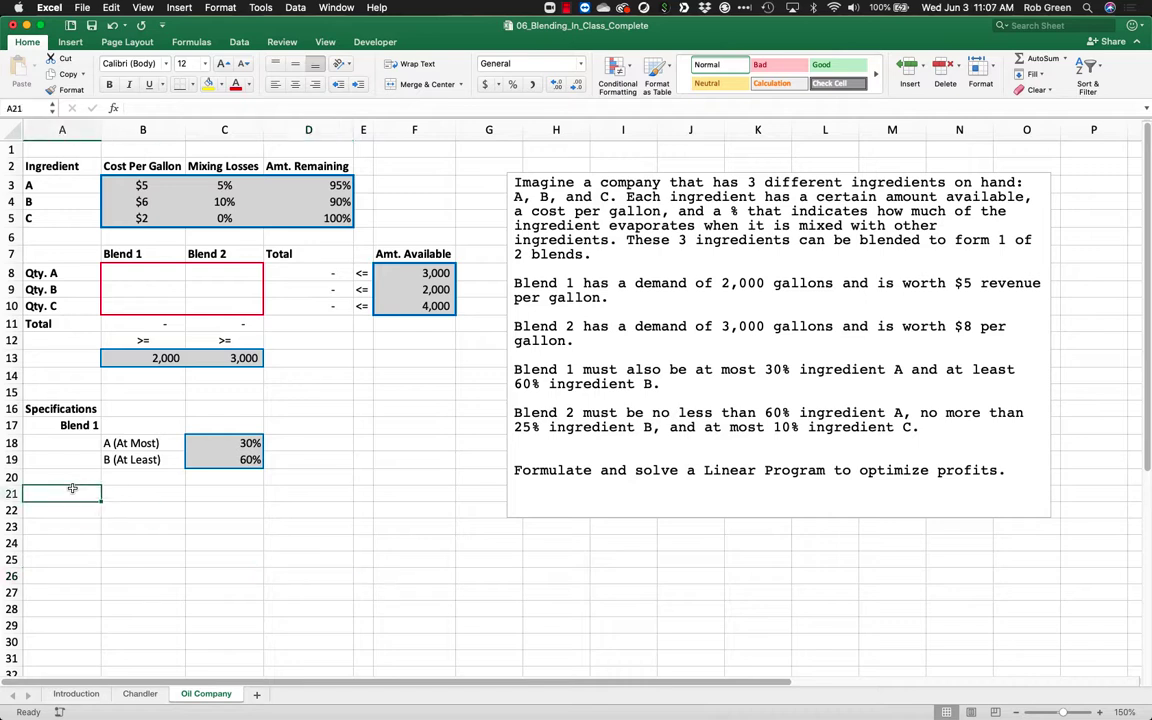
pyautogui.write('Blend 2')
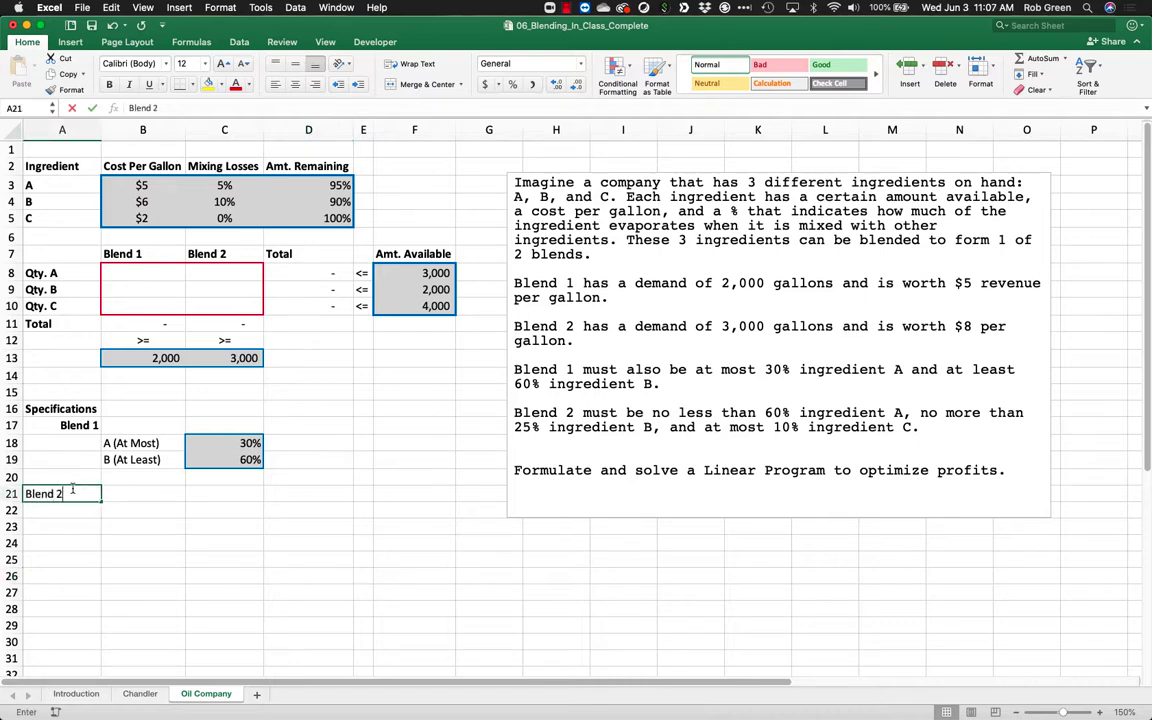
pyautogui.press('Return')
pyautogui.click(72, 490)
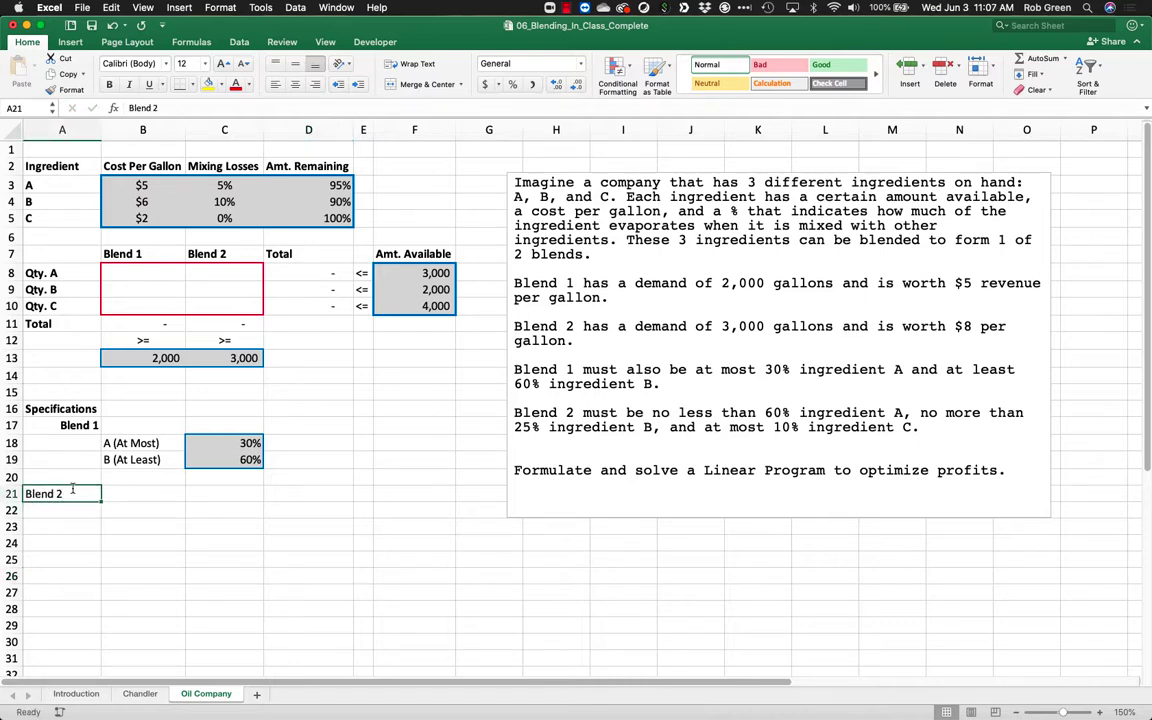
pyautogui.click(70, 425)
pyautogui.click(65, 89)
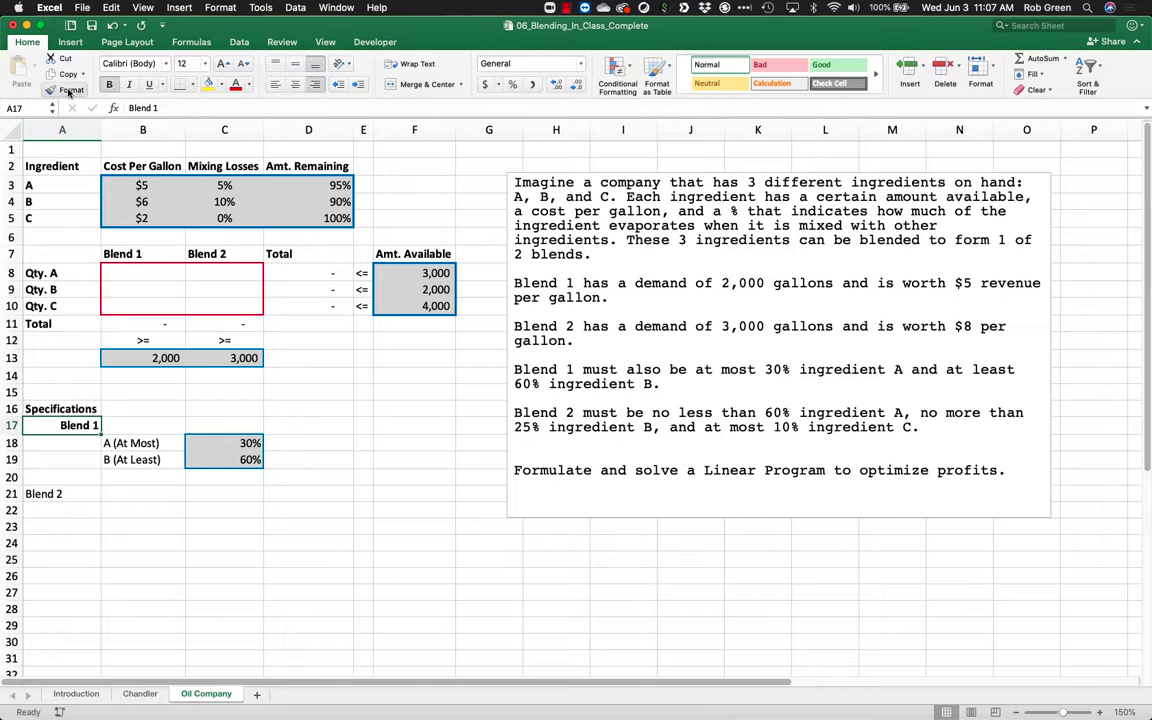
pyautogui.click(75, 493)
# - Enter the Blend 2 specification labels "A (No Less Than)" in B22 and "B(No More Than)" in B23
pyautogui.click(133, 513)
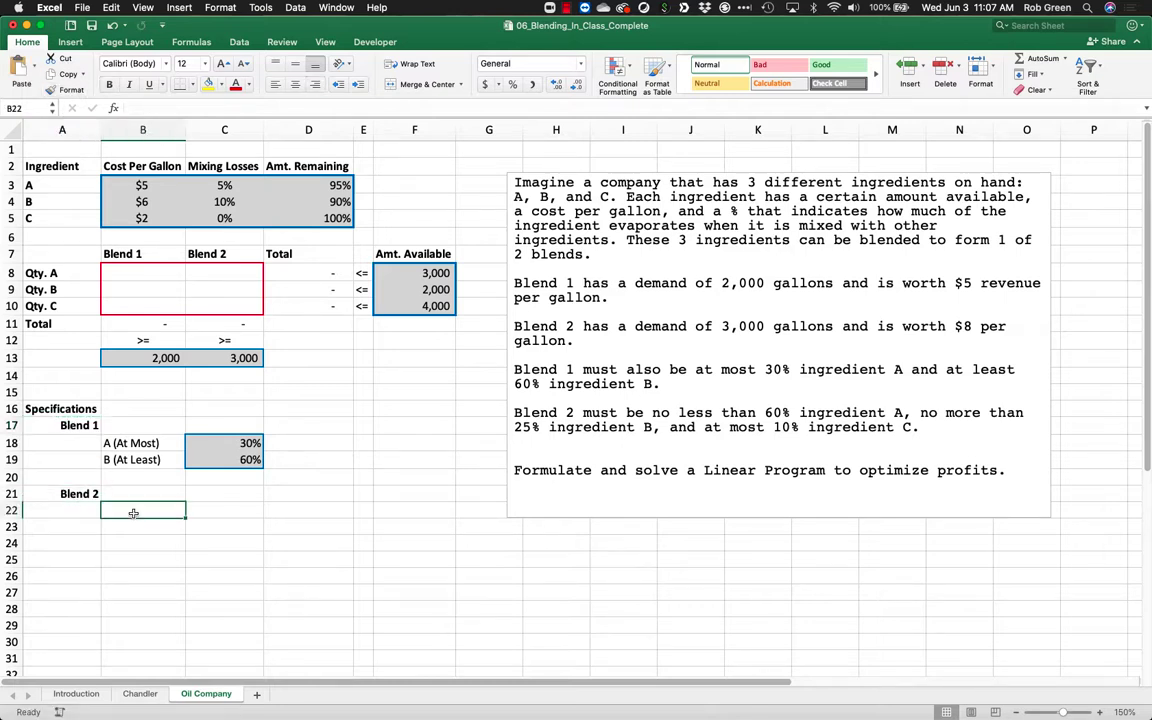
pyautogui.write('A (No Less')
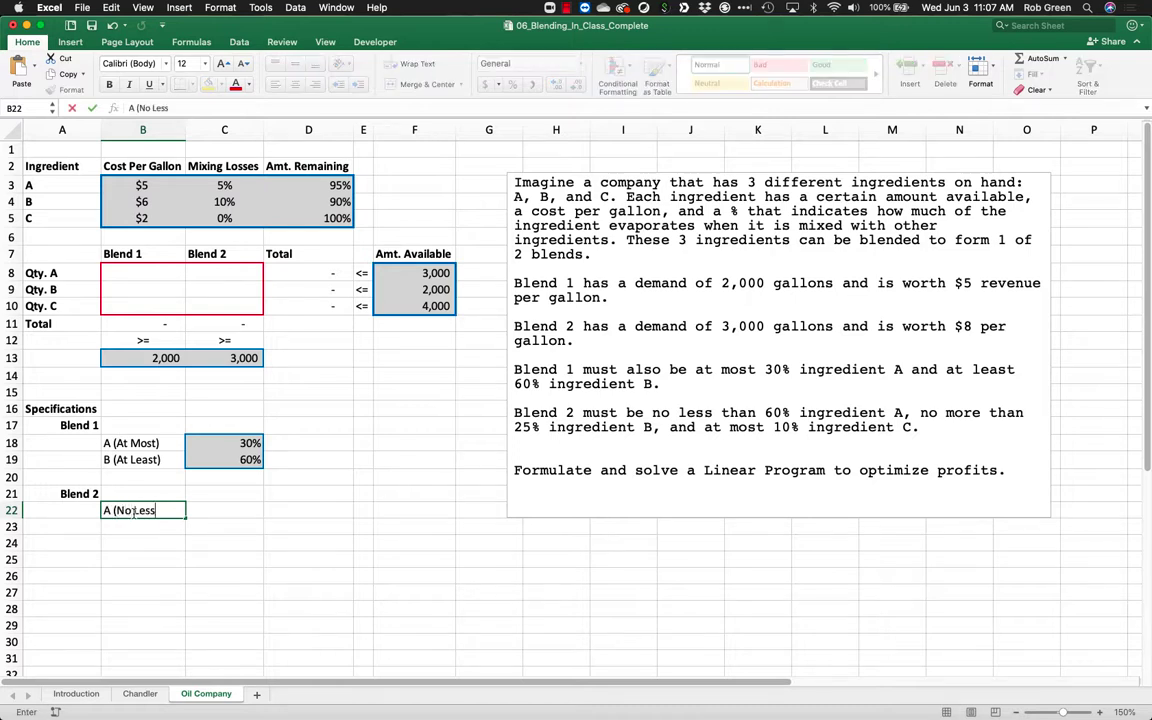
pyautogui.write(' Than)')
pyautogui.press('Return')
pyautogui.write('B')
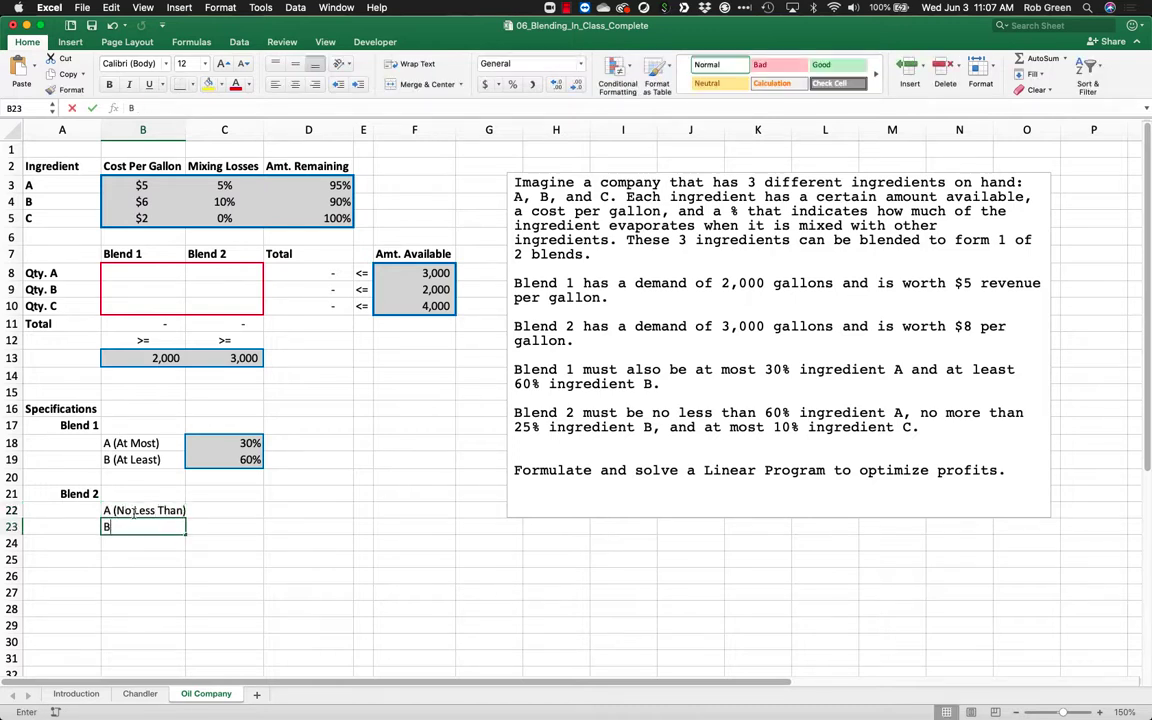
pyautogui.write('(')
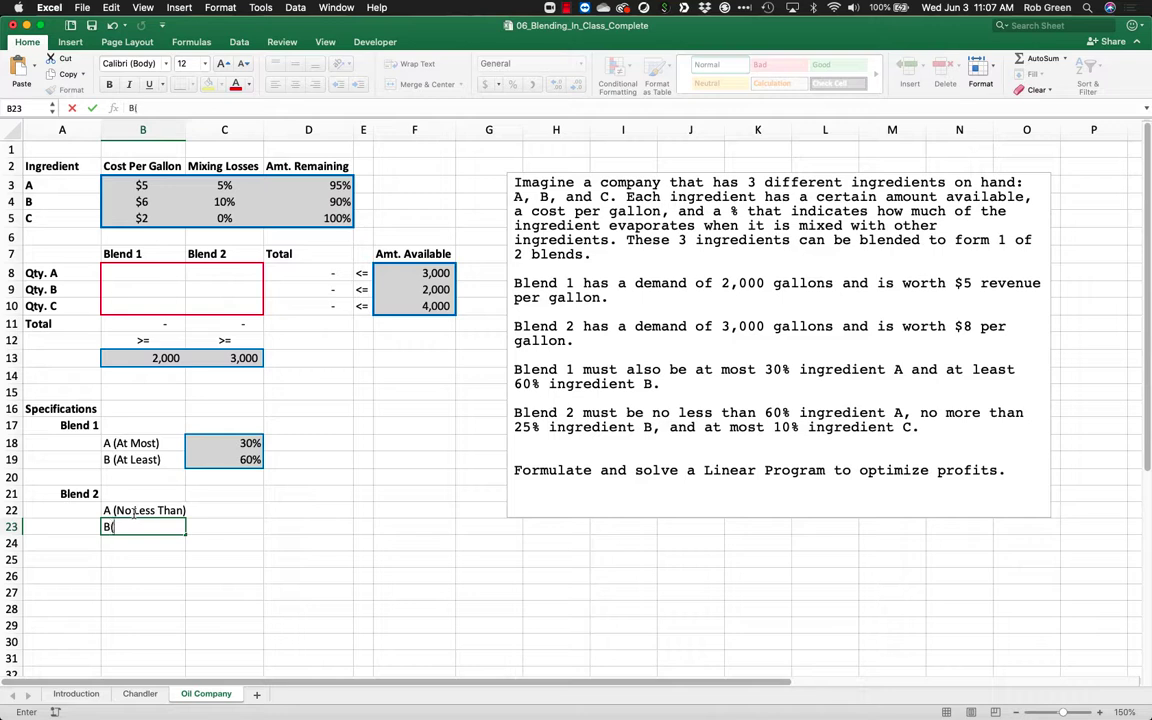
pyautogui.write('No More Than)')
pyautogui.press('Return')
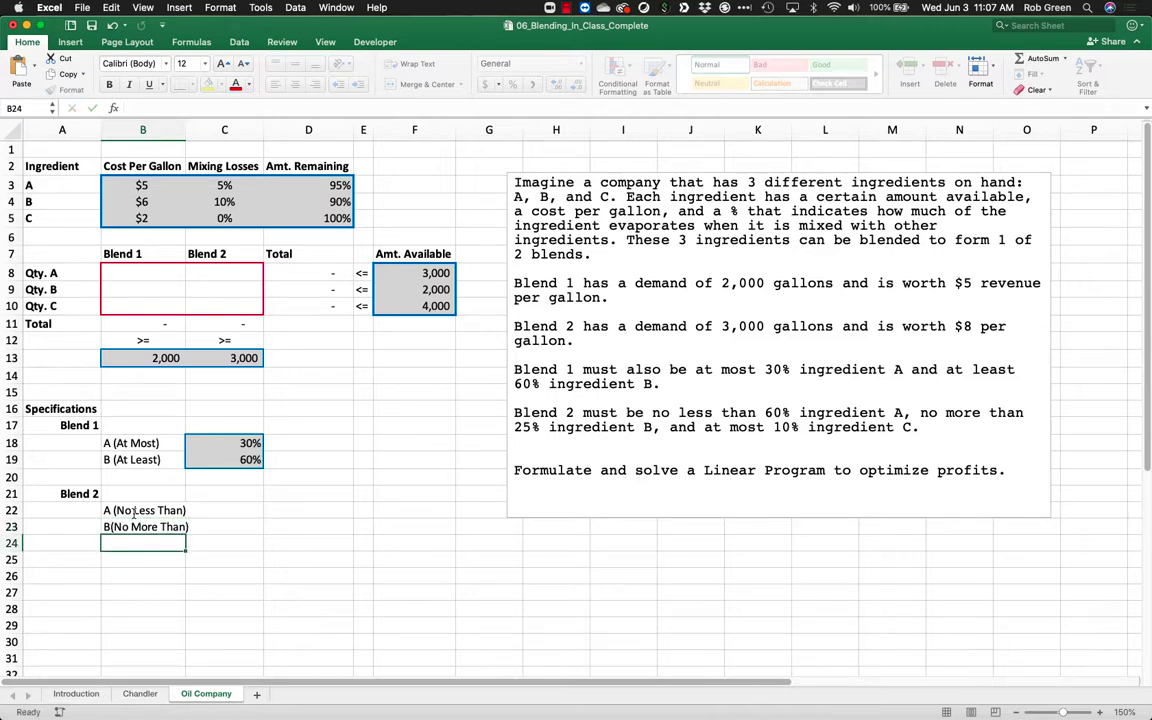
# - Widen column B, correct the B23 label to "B (No More Than)", and enter "C (At Most)" in B24
pyautogui.moveTo(185, 130); pyautogui.dragTo(196, 130)
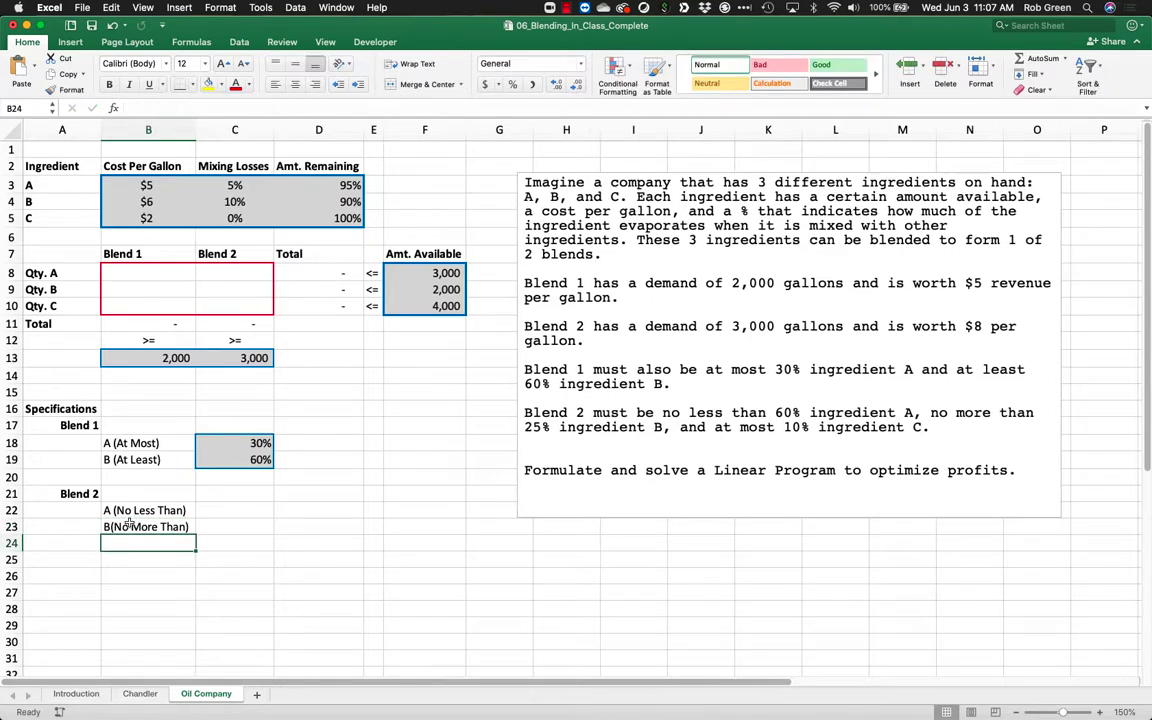
pyautogui.doubleClick(129, 524)
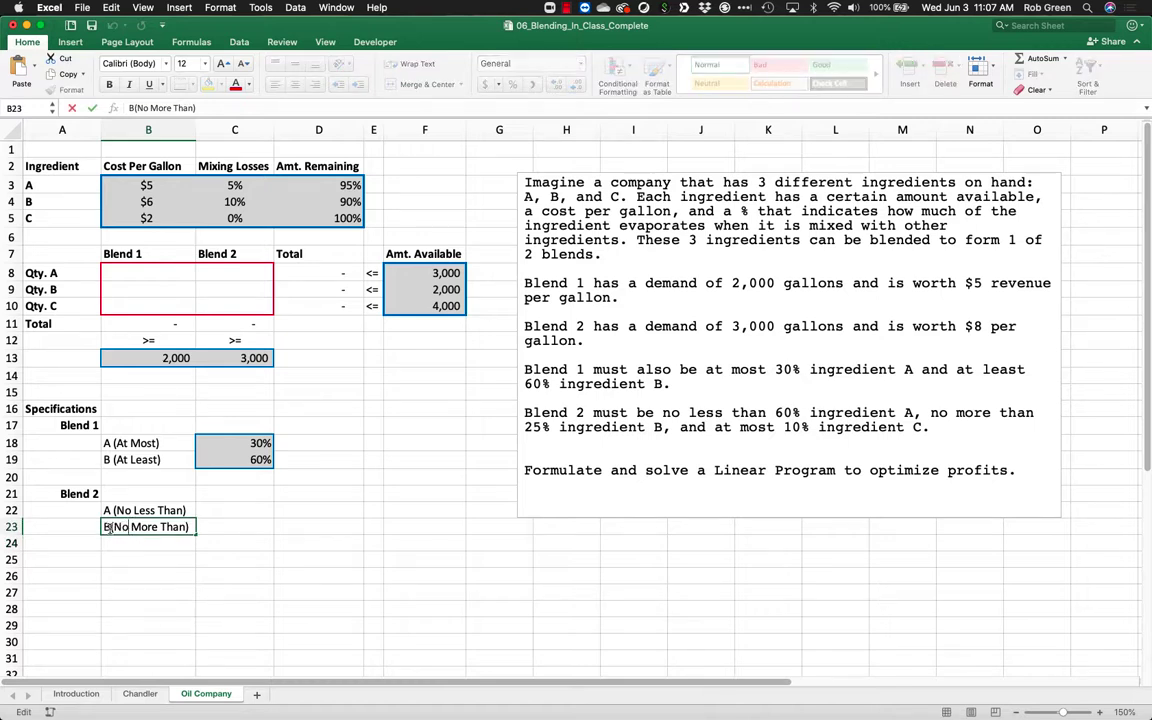
pyautogui.press('Return')
pyautogui.write('C (At Most)')
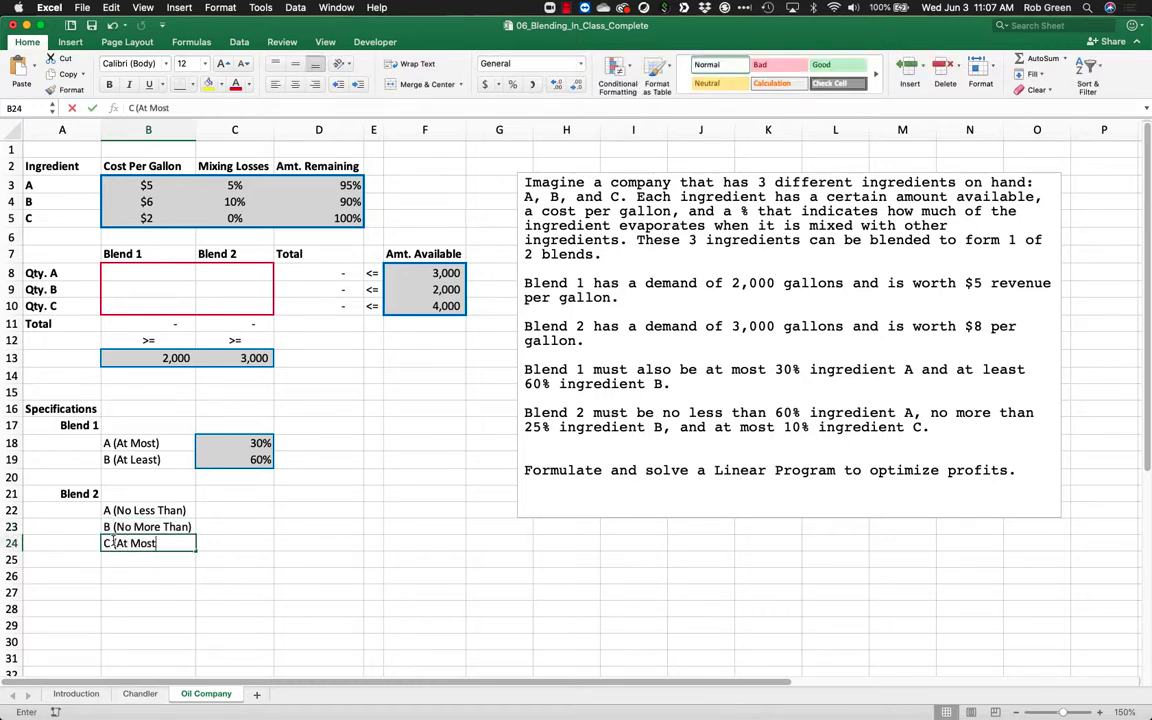
pyautogui.press('Return')
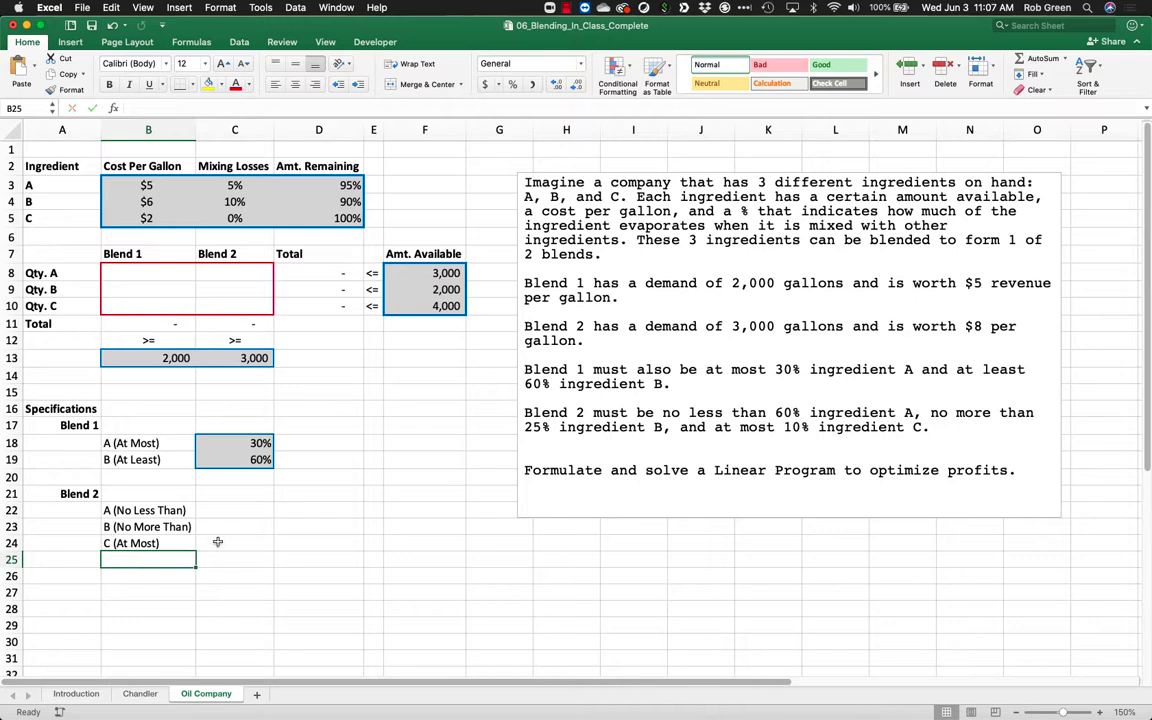
# - Enter the Blend 2 specification limits of 60% in C22, 25% in C23 and 10% in C24
pyautogui.click(228, 507)
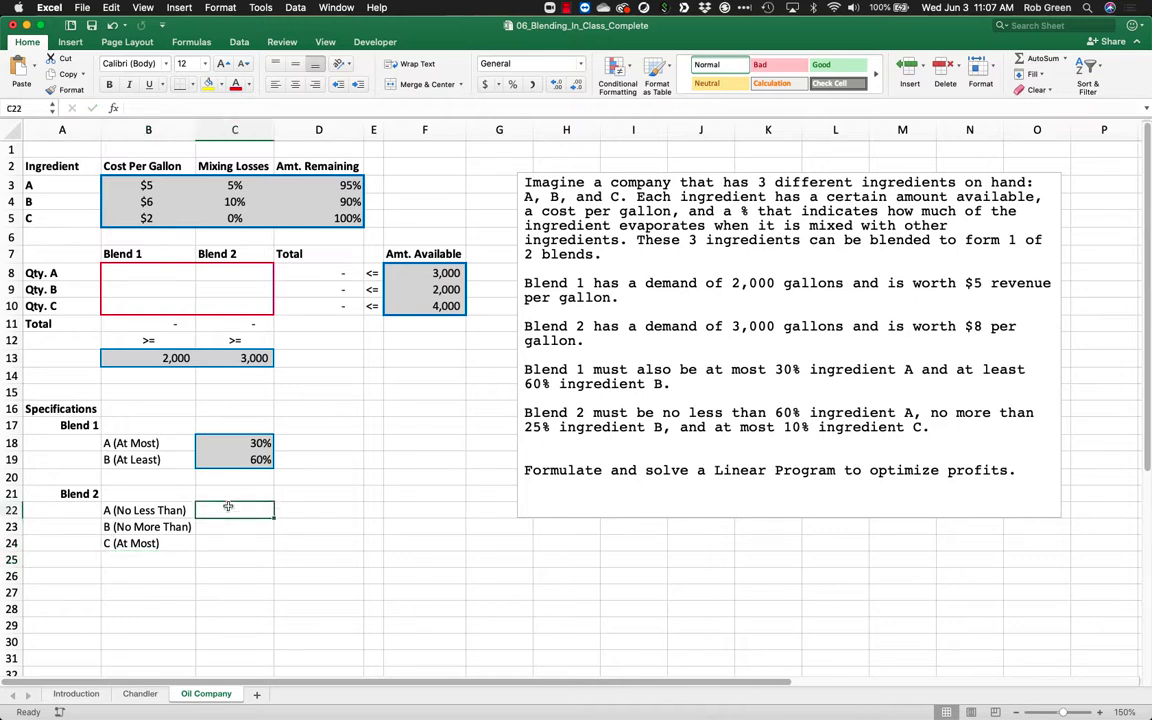
pyautogui.write('60')
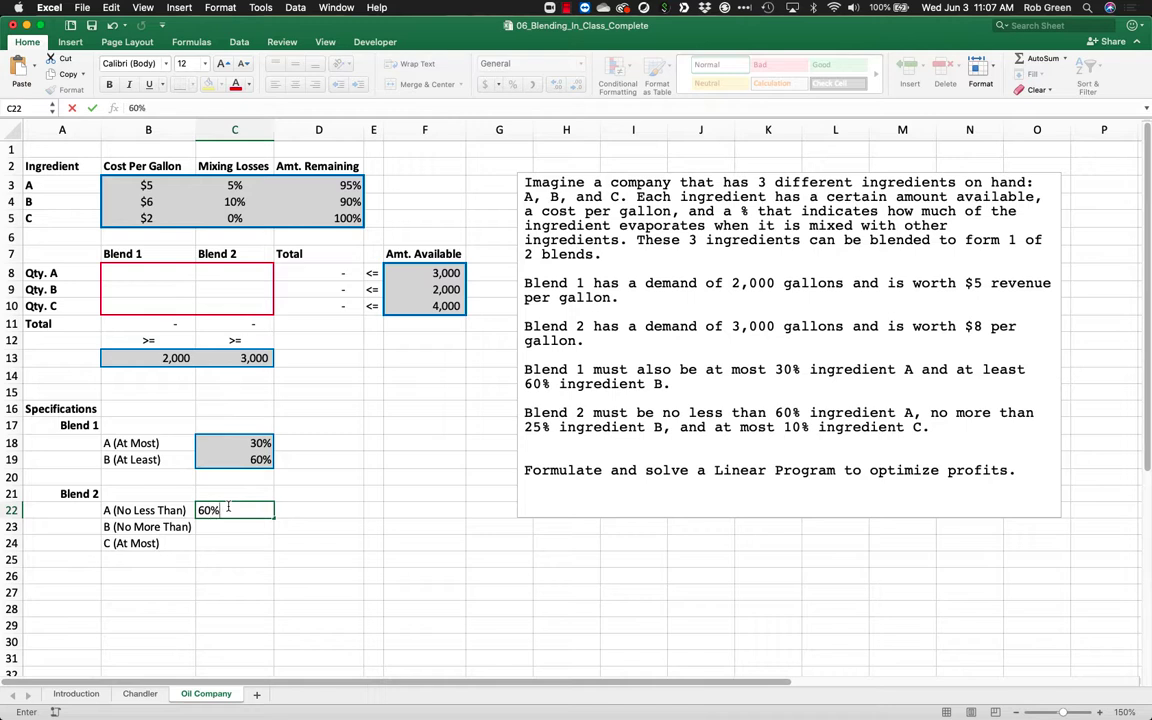
pyautogui.press('Return')
pyautogui.write('25%')
pyautogui.press('Return')
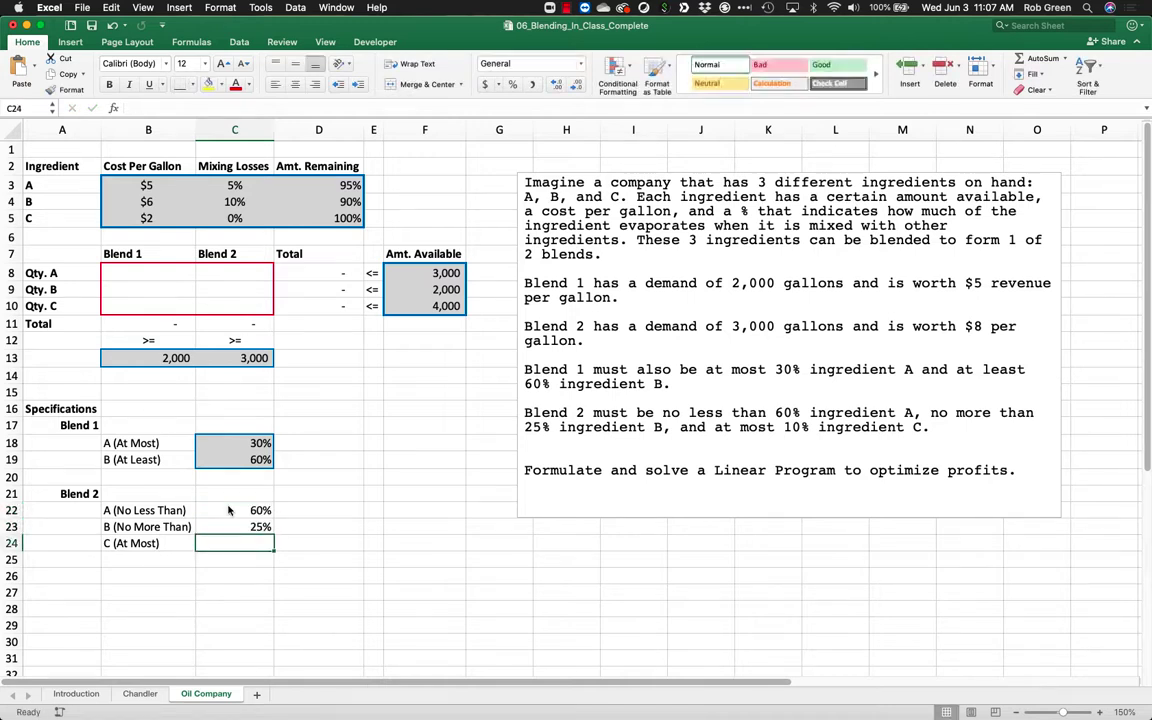
pyautogui.write('1')
pyautogui.press('Return')
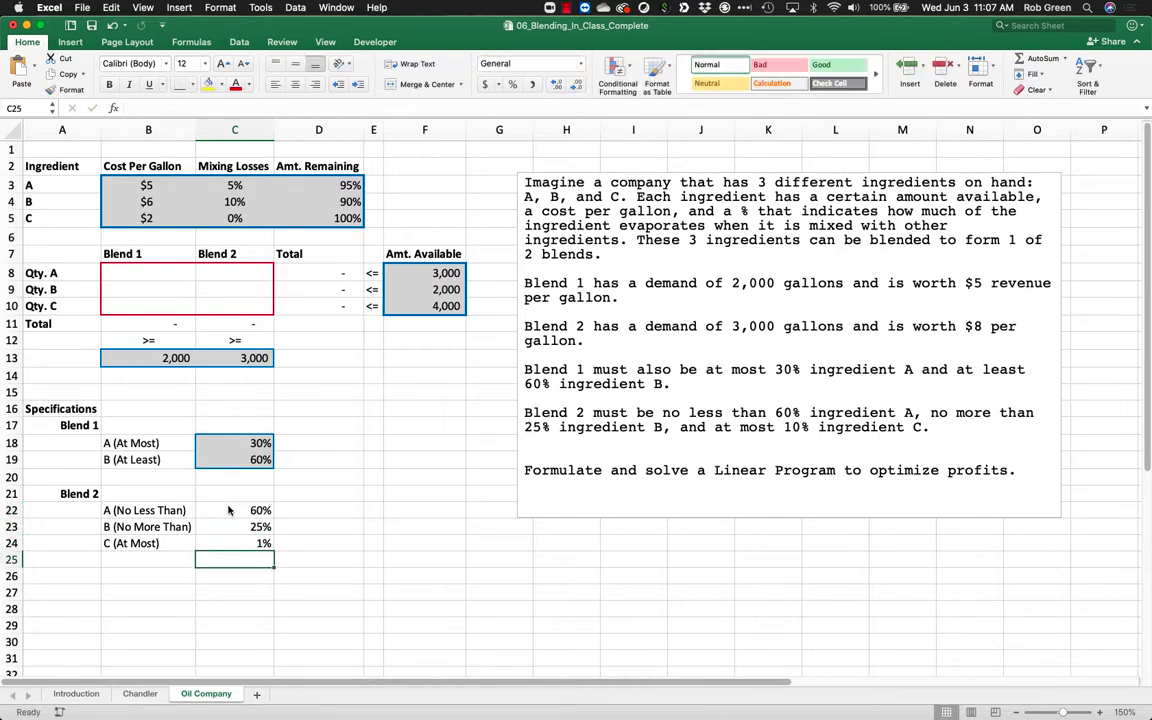
pyautogui.press('Up')
pyautogui.write('10')
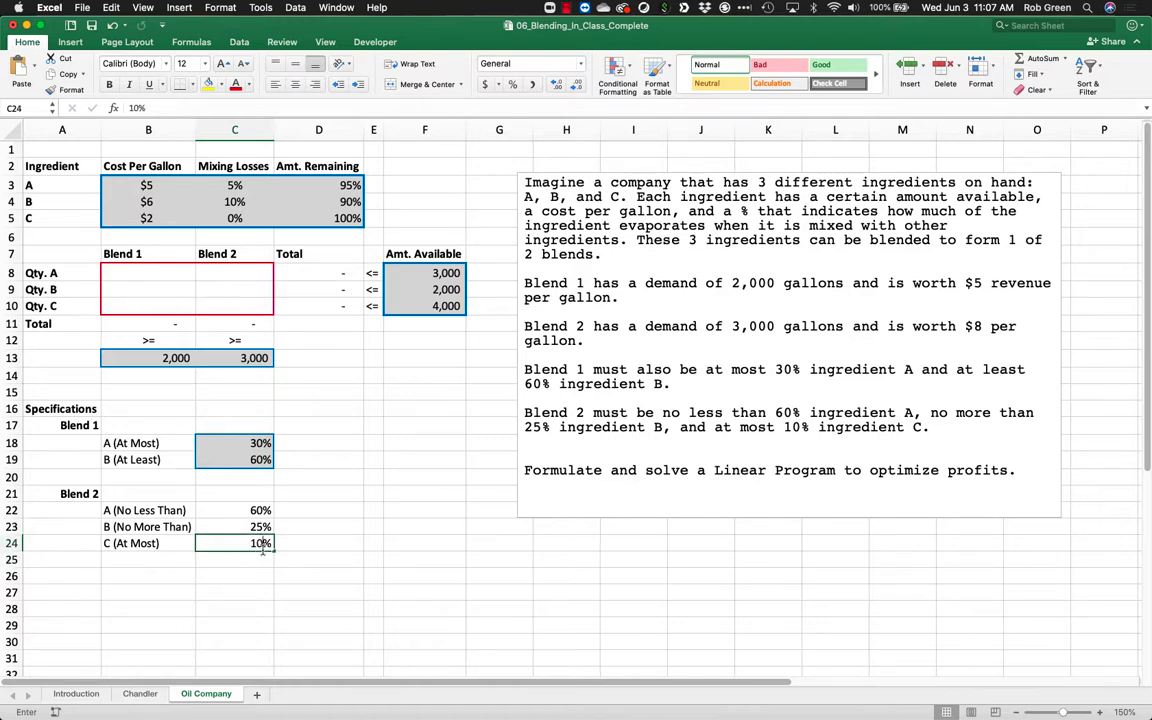
pyautogui.press('Return')
# - Format the Blend 2 limits in C22:C24 with a solid blue outline border and a light gray background fill
pyautogui.moveTo(249, 509); pyautogui.dragTo(255, 543)
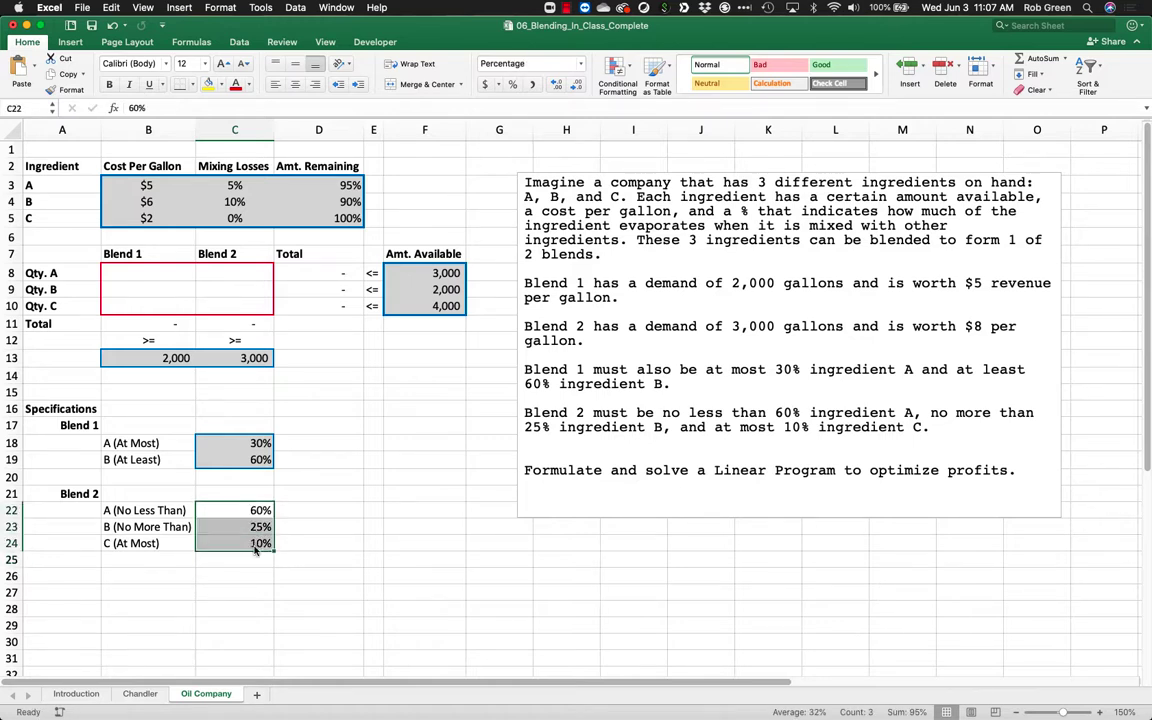
pyautogui.rightClick(257, 540)
pyautogui.click(300, 667)
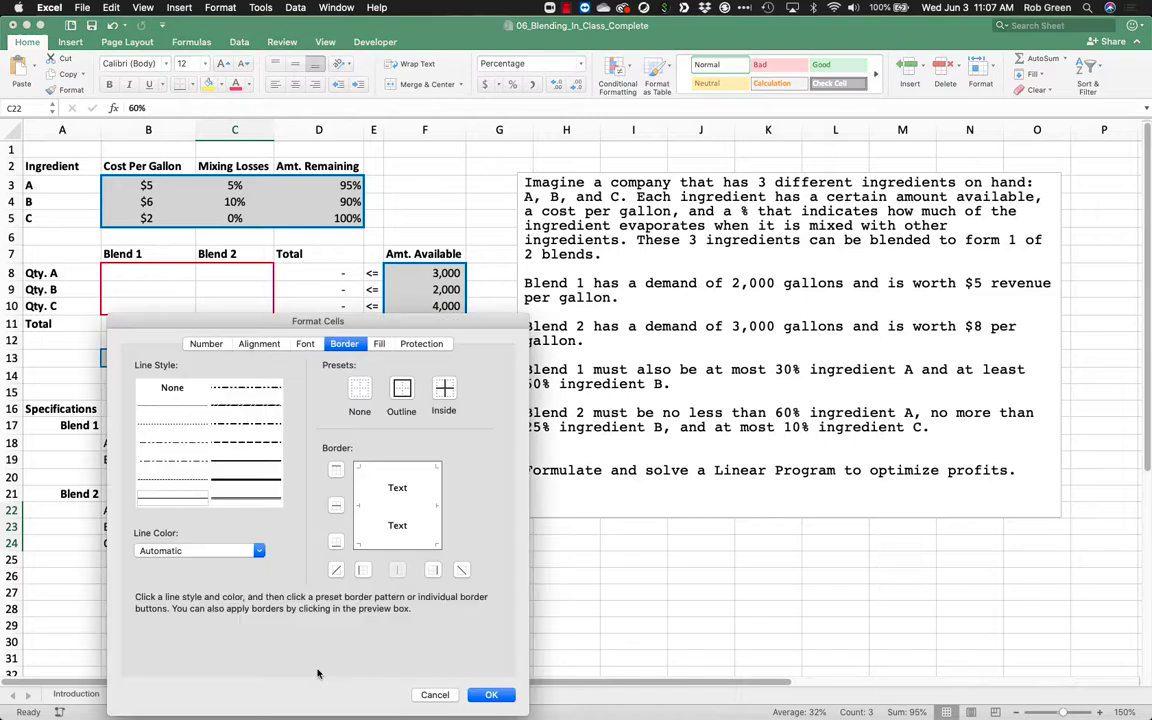
pyautogui.click(238, 552)
pyautogui.click(212, 612)
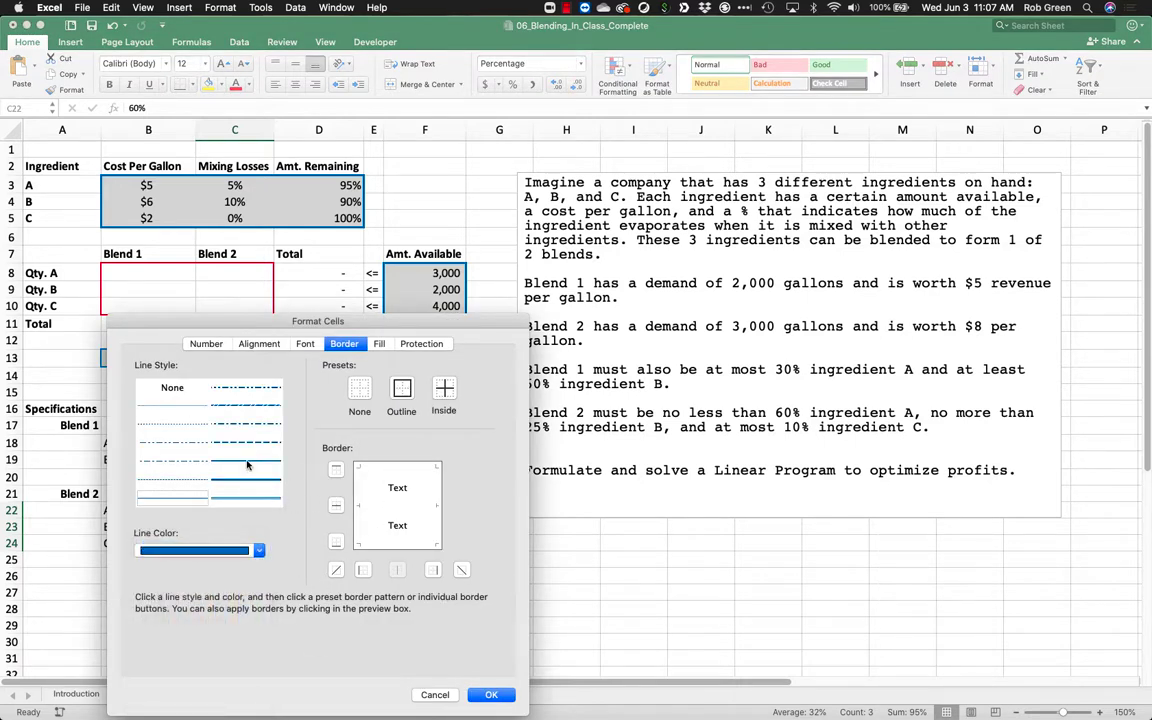
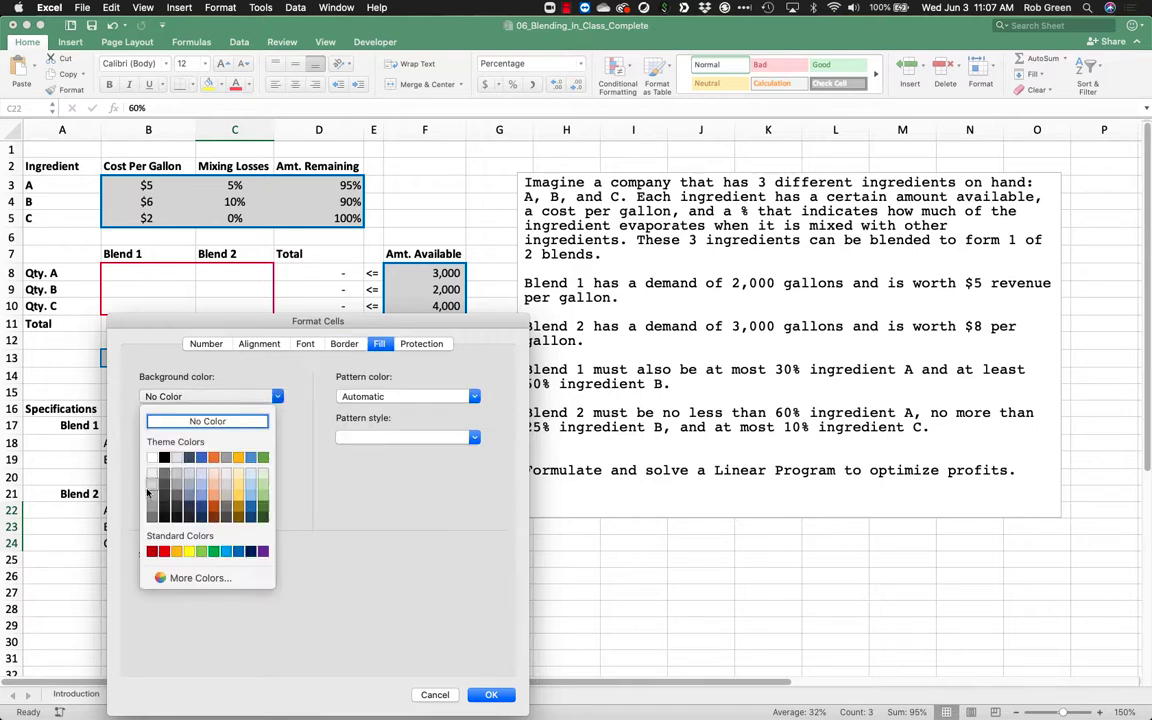
pyautogui.click(491, 694)
pyautogui.click(351, 517)
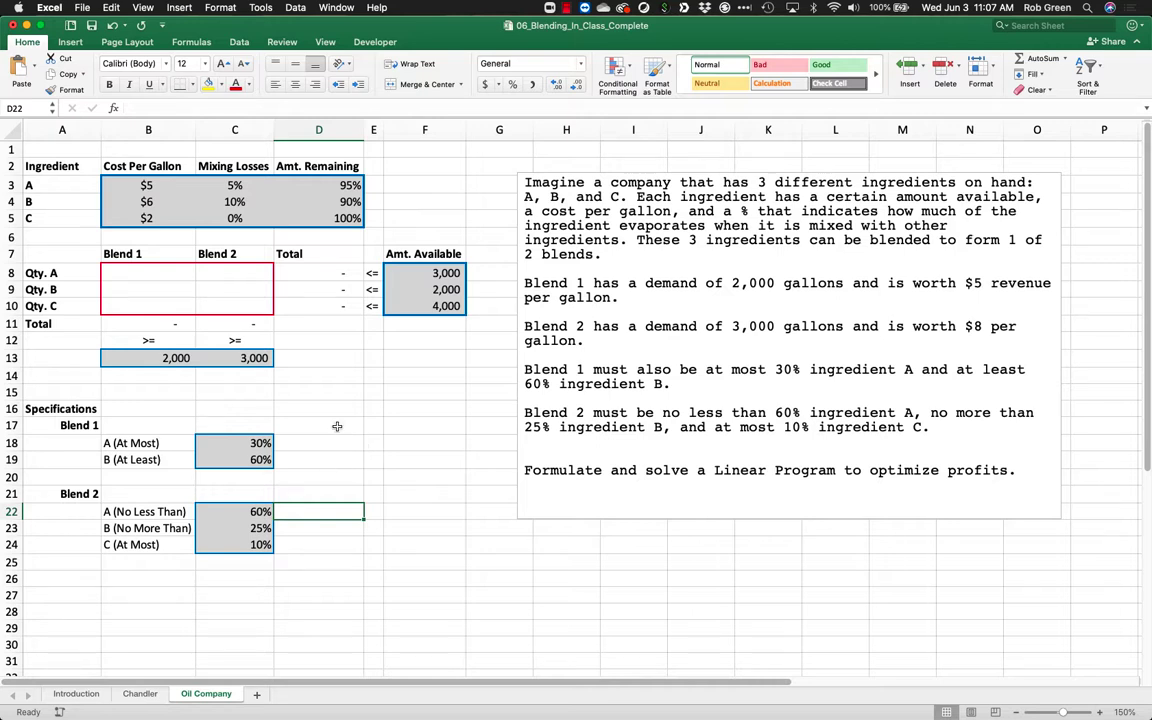
# - Enter a Quantity header in D17 and a Total header in F17, and right-align the Quantity header
pyautogui.click(336, 426)
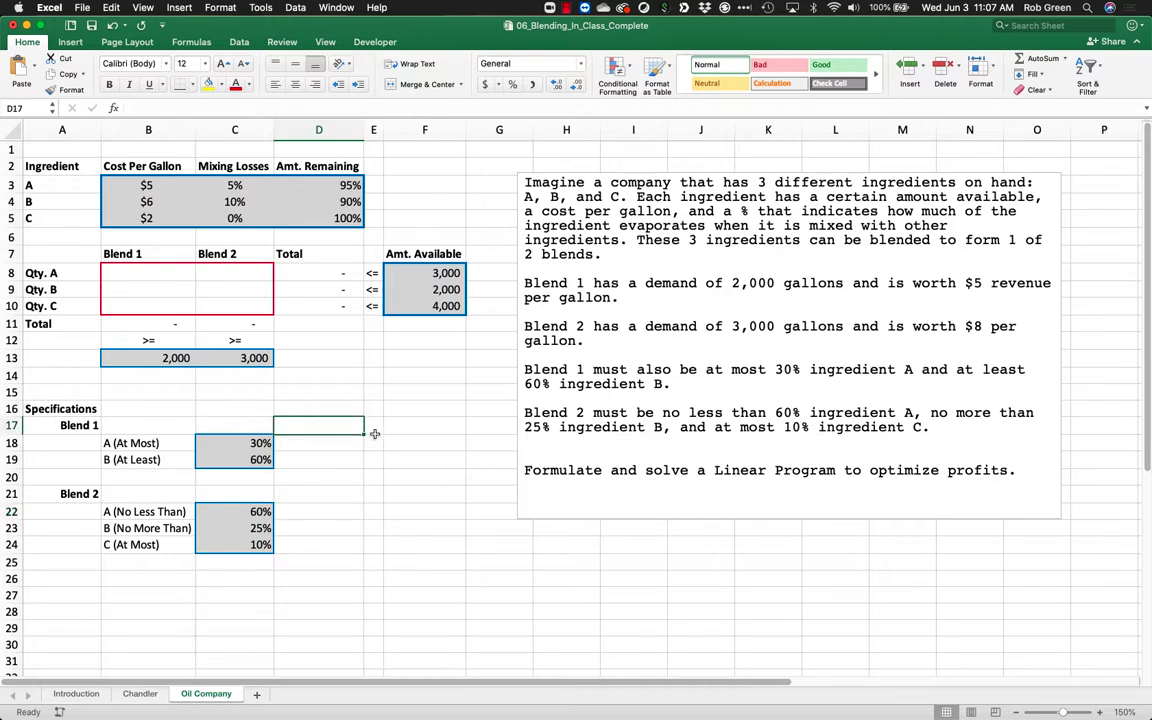
pyautogui.write('Quantity')
pyautogui.press('Return')
pyautogui.click(374, 428)
pyautogui.press('Right')
pyautogui.write('Total')
pyautogui.press('Return')
pyautogui.click(350, 426)
pyautogui.click(315, 84)
# - Enter the Blend 1 constraint signs, <= in E18 for ingredient A and >= in E19 for ingredient B
pyautogui.click(446, 440)
pyautogui.moveTo(148, 446); pyautogui.dragTo(155, 545)
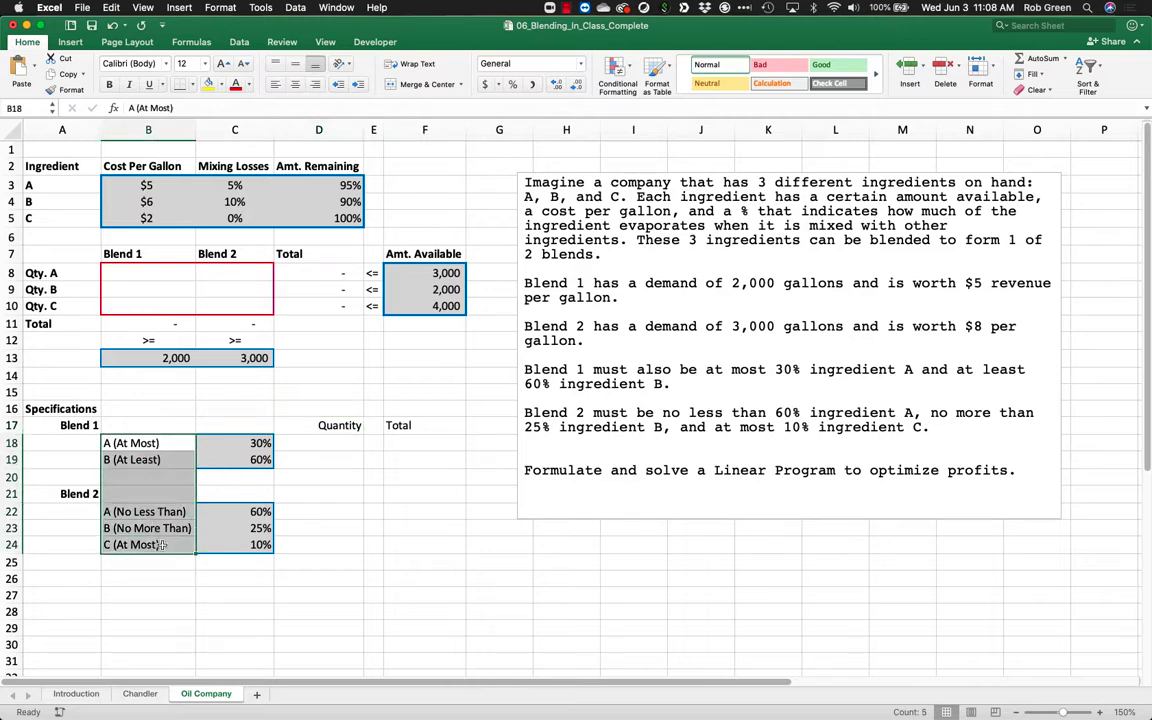
pyautogui.click(312, 492)
pyautogui.click(375, 443)
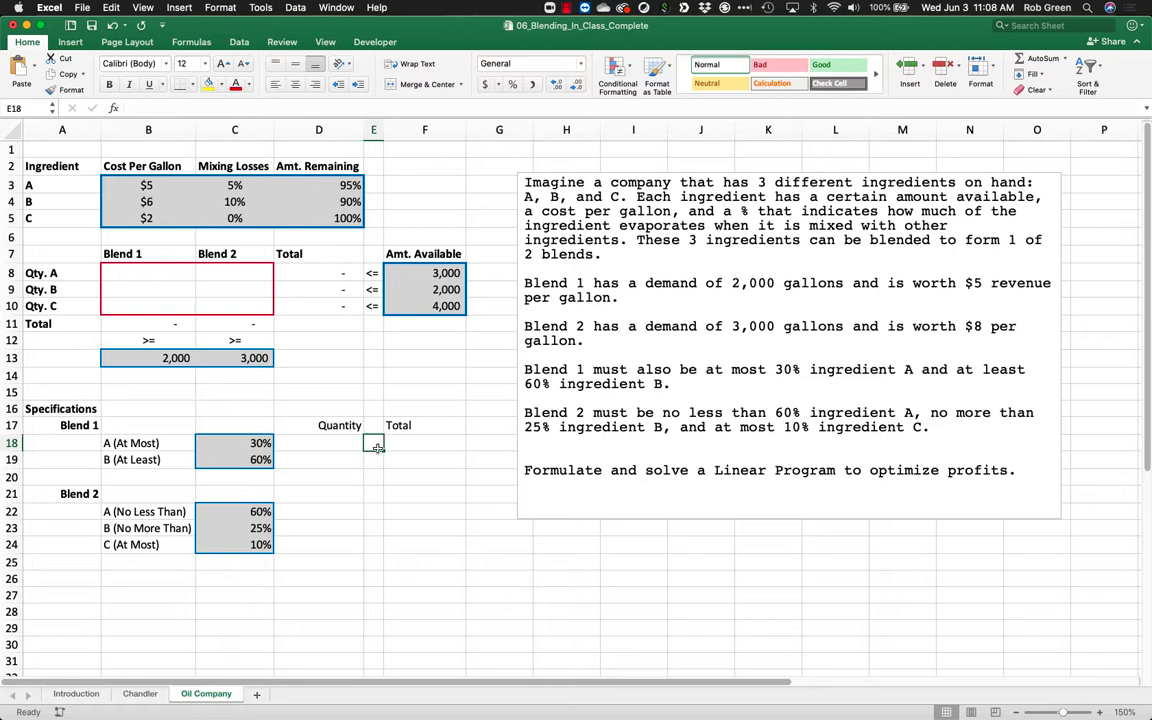
pyautogui.write('<=')
pyautogui.press('Return')
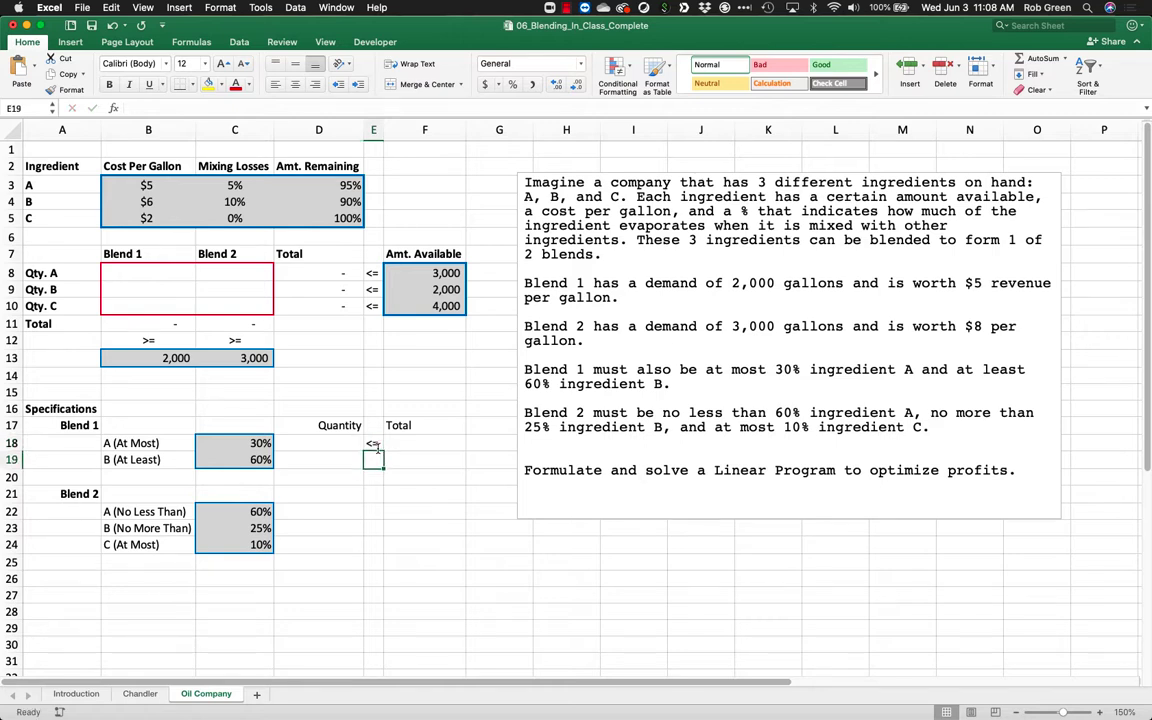
pyautogui.write('>=')
# - Enter the Blend 2 constraint signs, >= in E22, <= in E23 and <= in E24
pyautogui.click(375, 512)
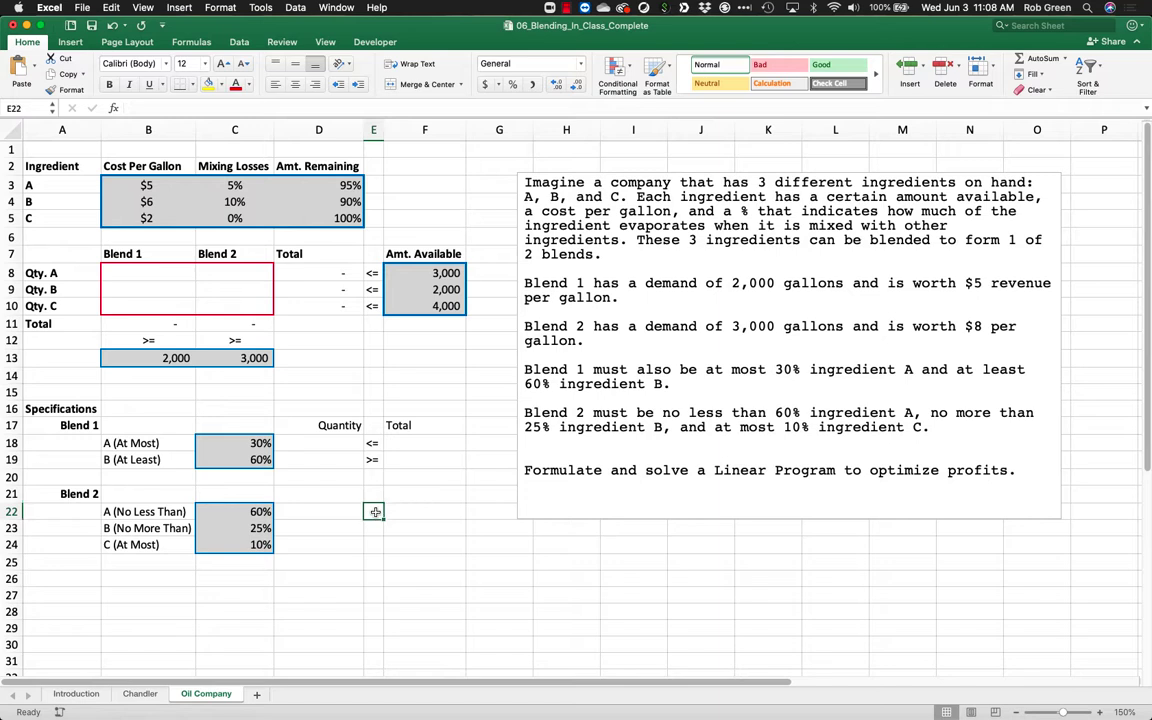
pyautogui.write('>=')
pyautogui.press('Return')
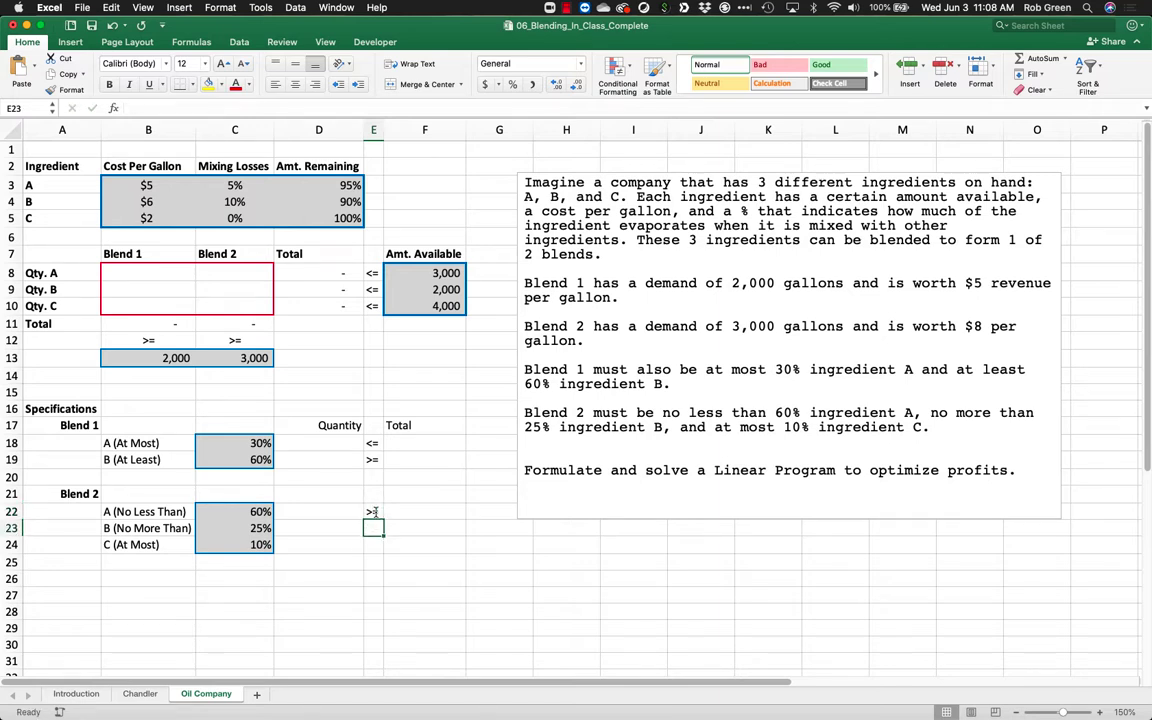
pyautogui.write('<=')
pyautogui.press('Return')
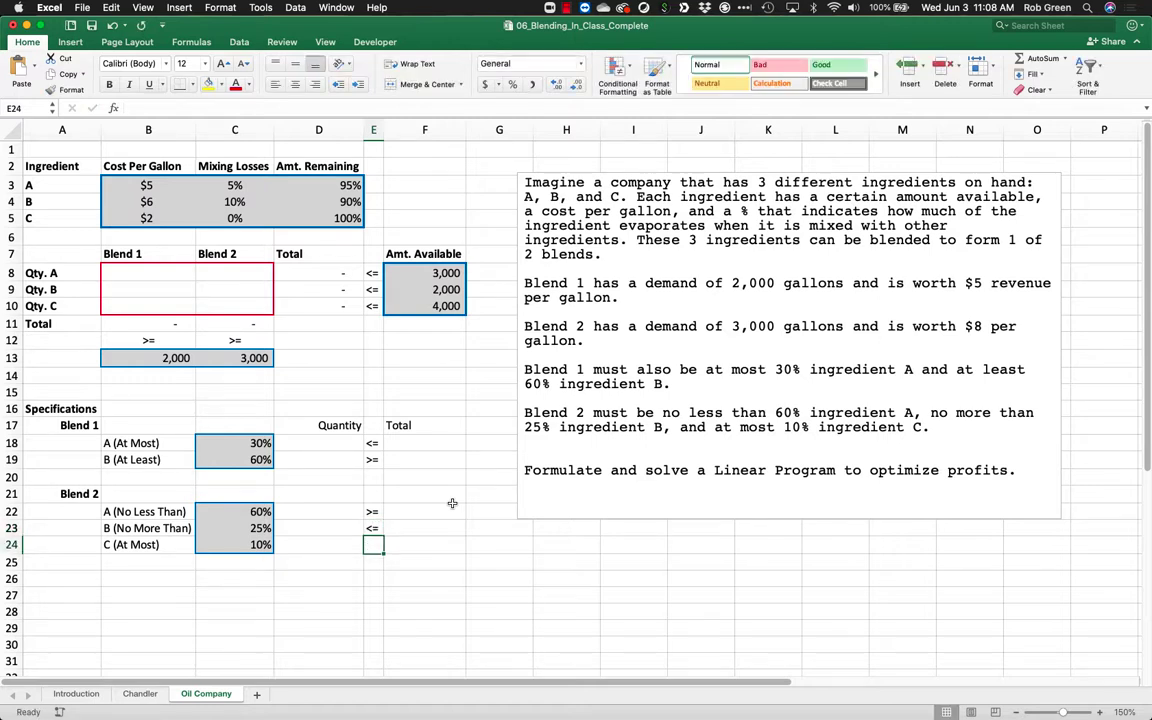
pyautogui.write('<=')
pyautogui.press('Return')
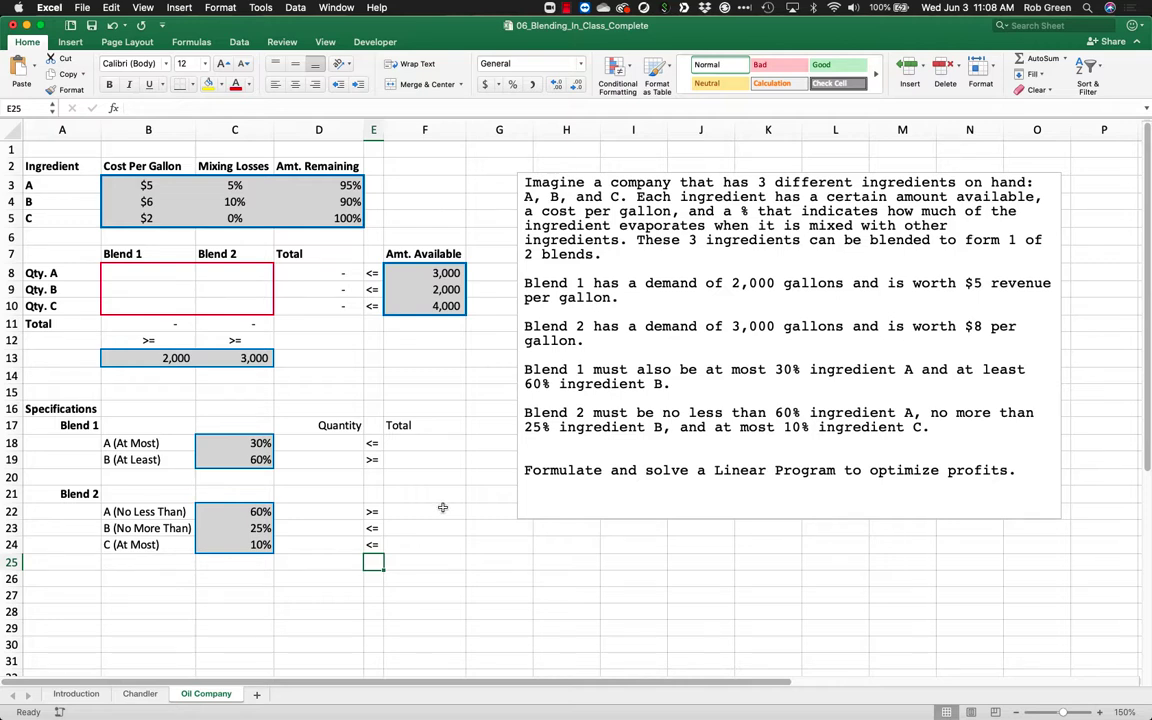
# - Enter the formula =C18*$C$11 in F18 and fill it down to F19
pyautogui.click(430, 443)
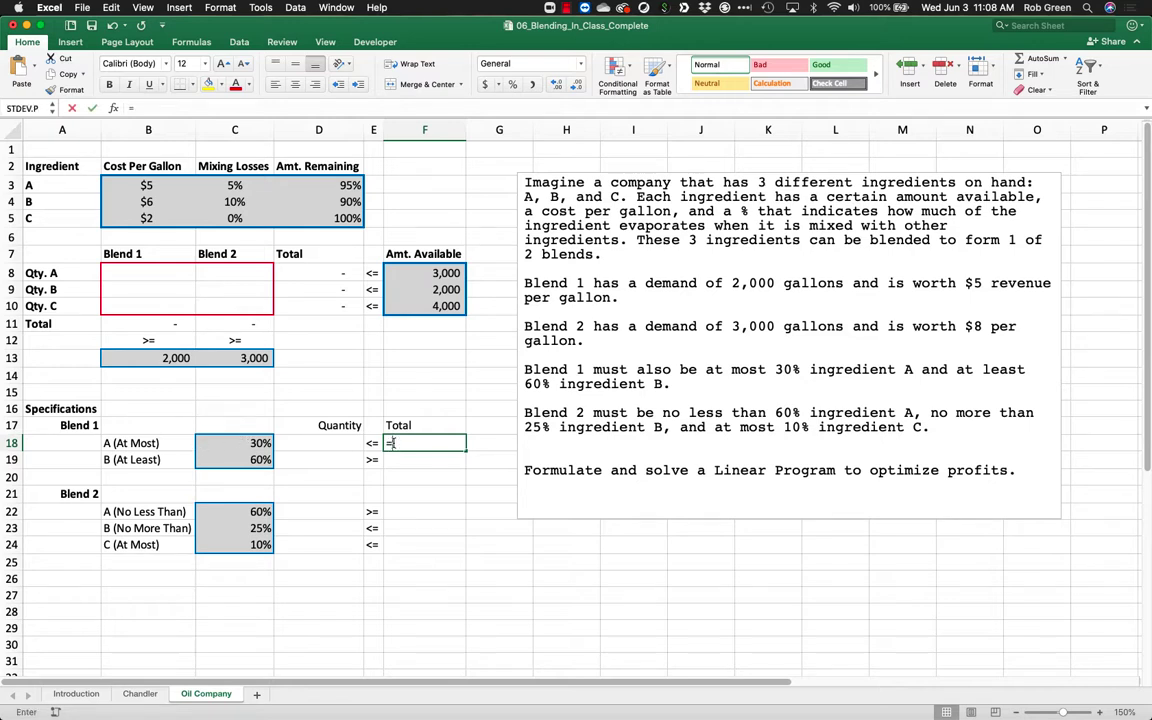
pyautogui.write('=')
pyautogui.click(240, 446)
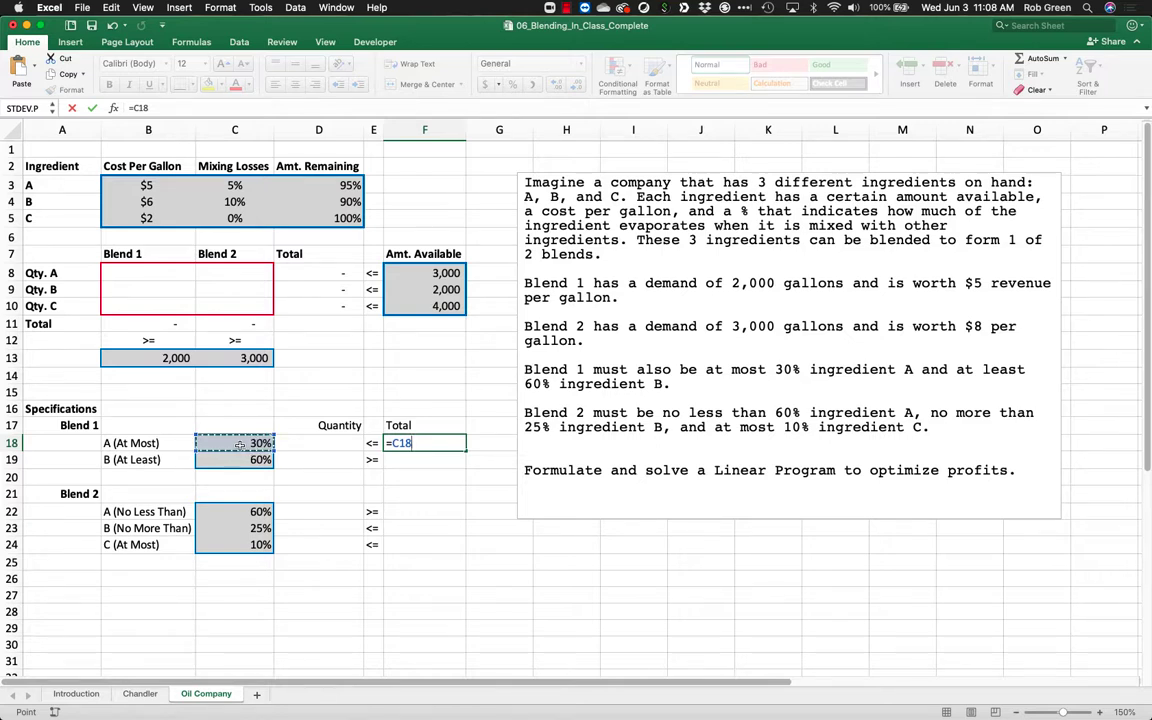
pyautogui.write('*')
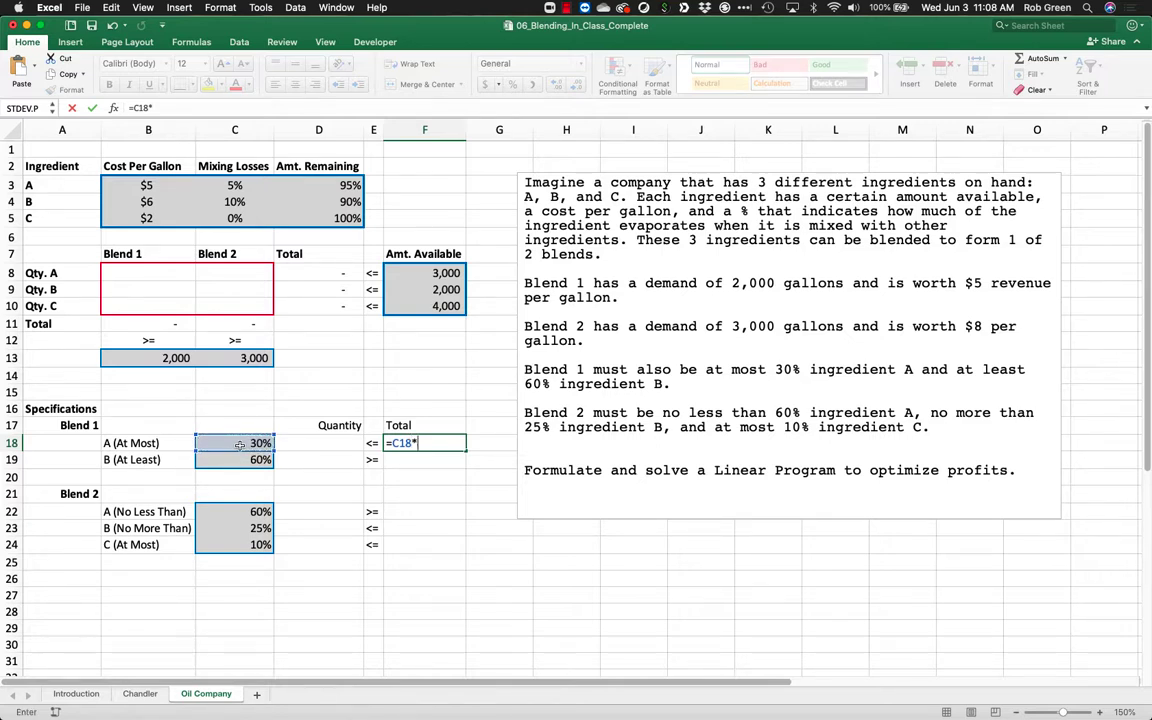
pyautogui.click(238, 325)
pyautogui.press('F4')
pyautogui.press('Return')
pyautogui.click(430, 443)
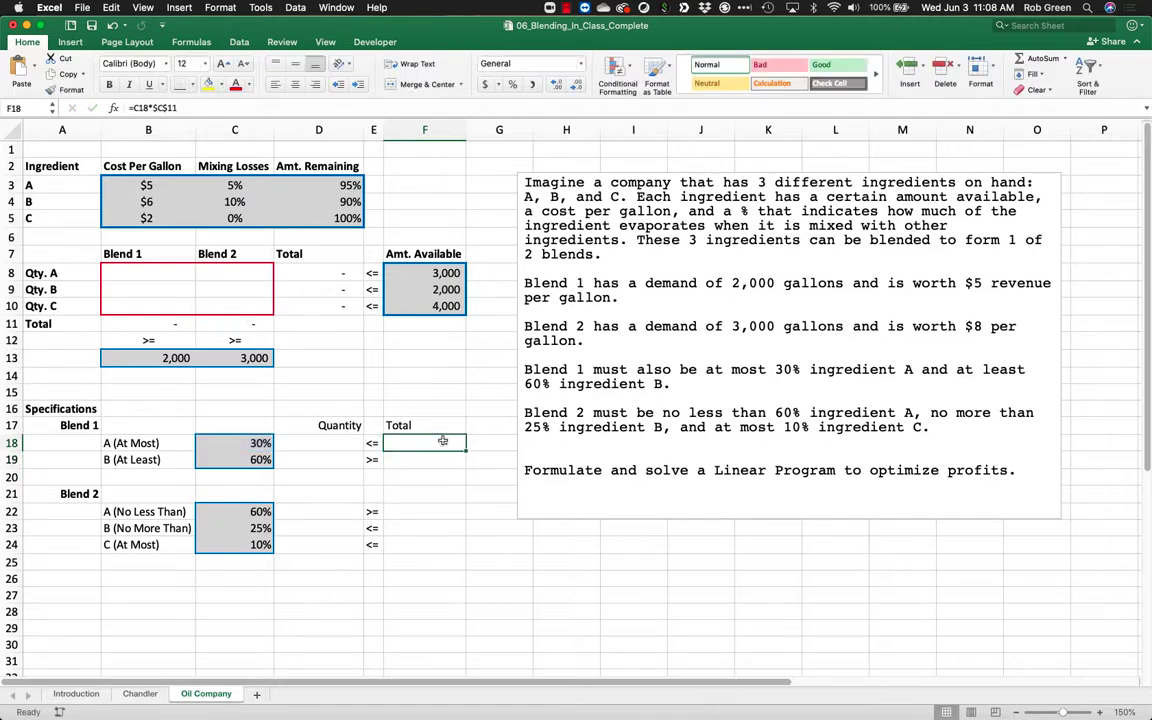
pyautogui.moveTo(465, 451); pyautogui.dragTo(418, 459)
pyautogui.doubleClick(418, 459)
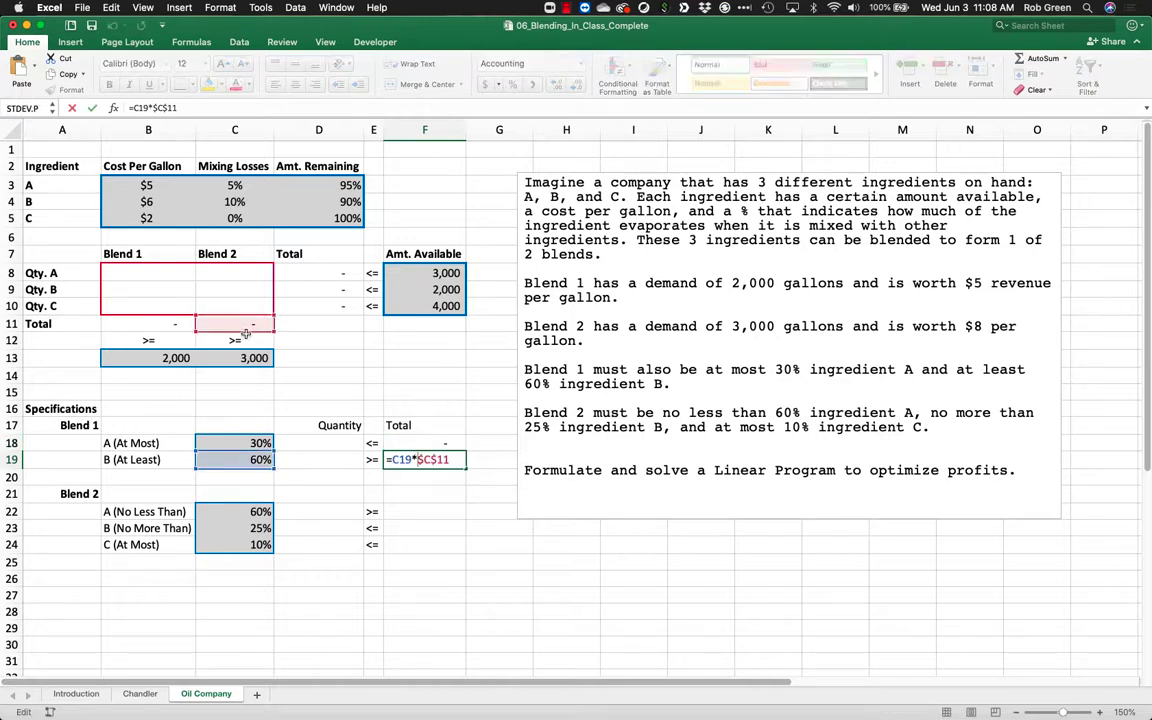
pyautogui.press('Escape')
# - Correct the F18 formula to =C18*$B$11, copy it down to F19 and open F19 to check its references
pyautogui.doubleClick(420, 438)
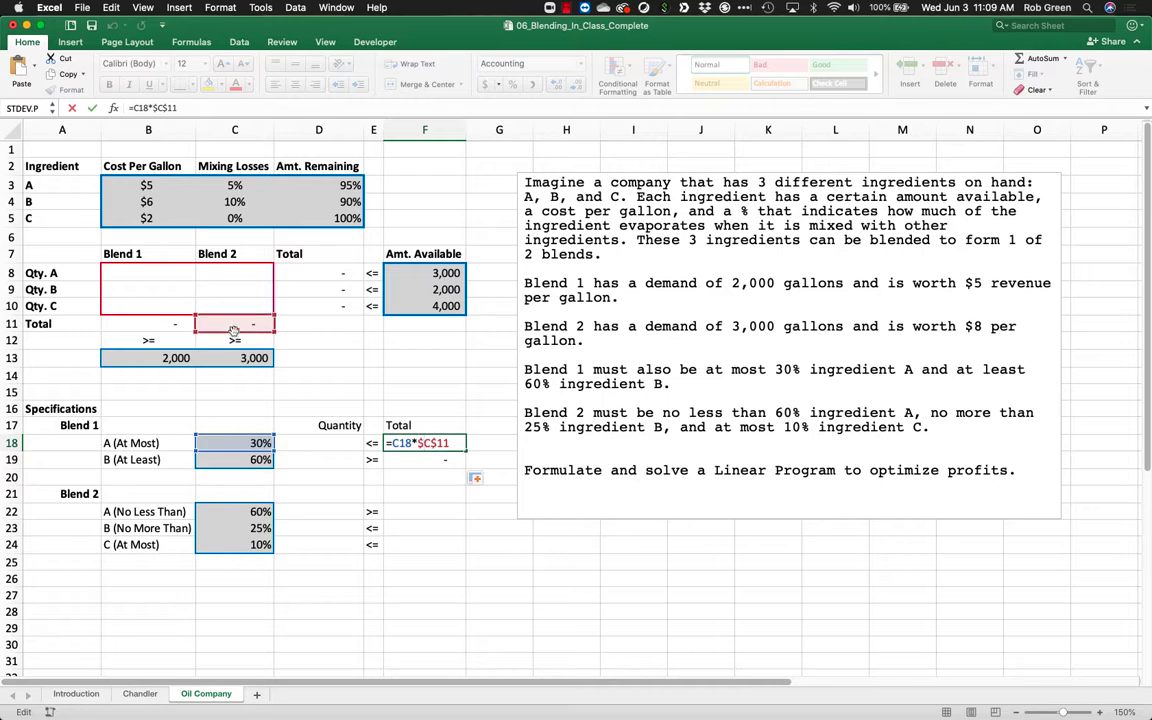
pyautogui.moveTo(231, 326); pyautogui.dragTo(170, 332)
pyautogui.press('Return')
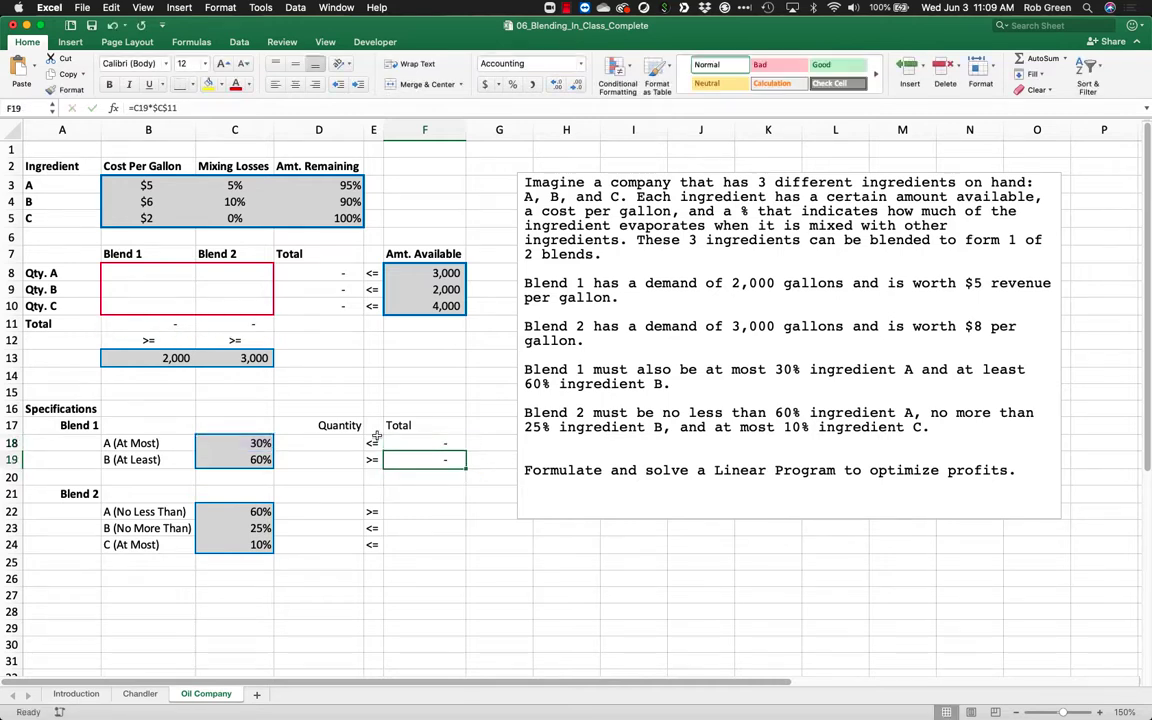
pyautogui.doubleClick(426, 458)
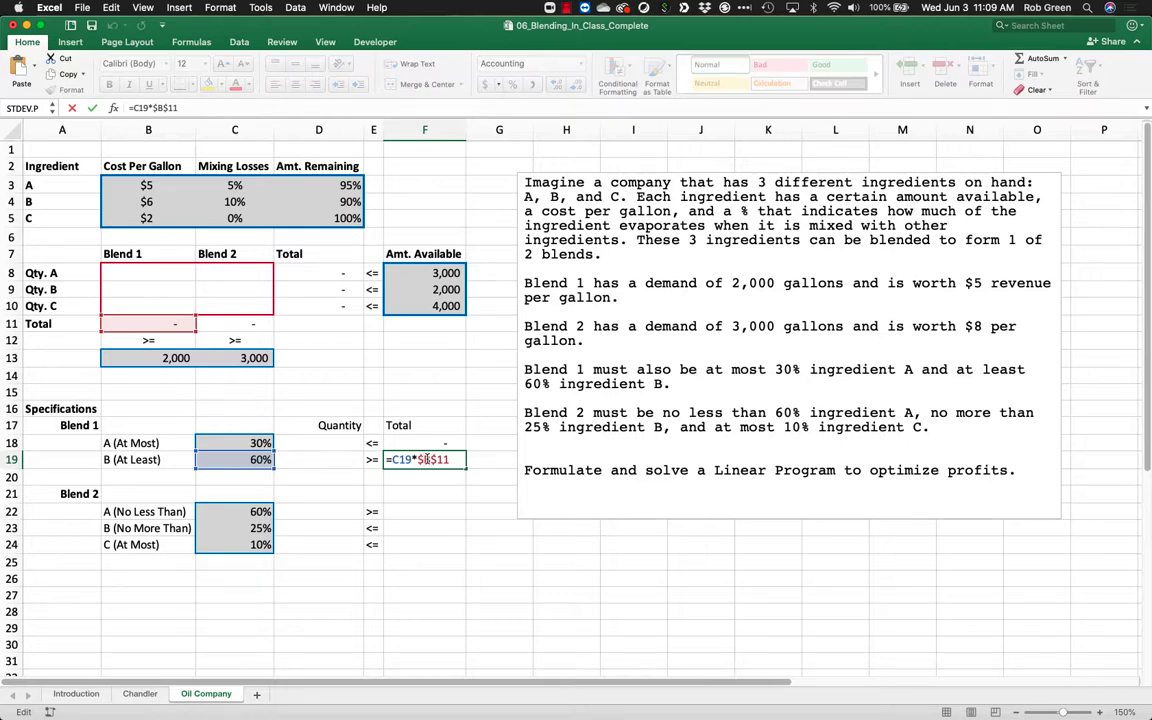
# - Enter the formula =C22*C11 in F22 for the Blend 2 ingredient A limit
pyautogui.press('Return')
pyautogui.click(420, 511)
pyautogui.write('=')
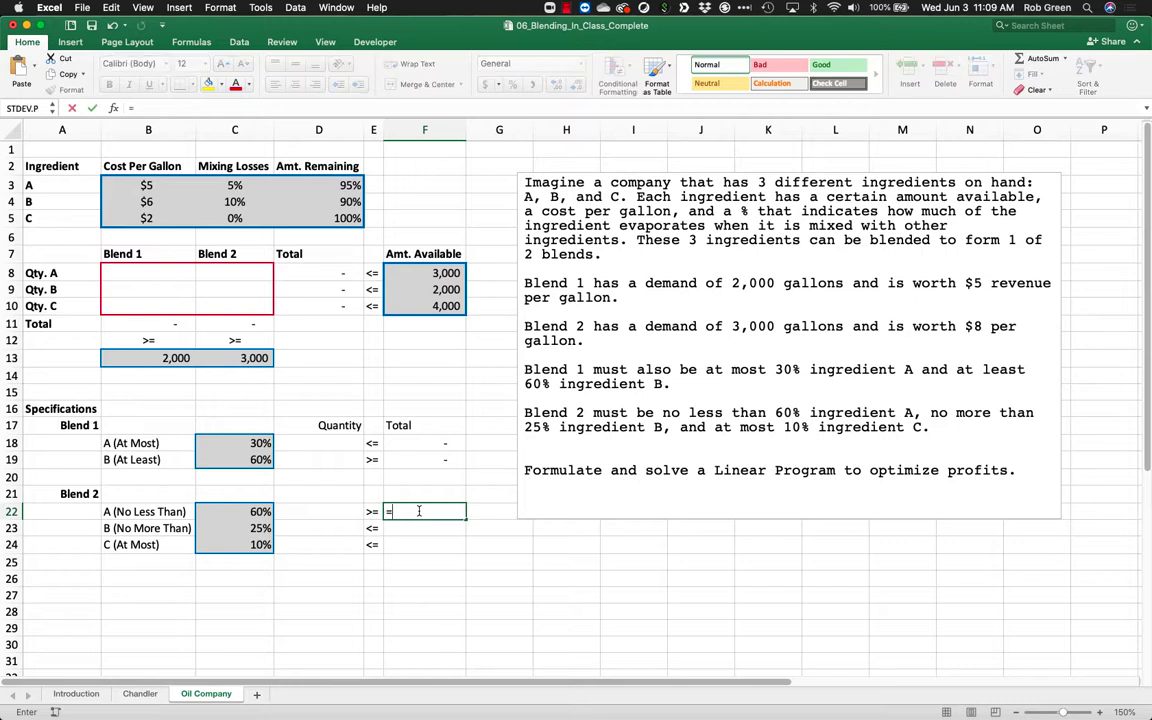
pyautogui.click(236, 512)
pyautogui.write('*')
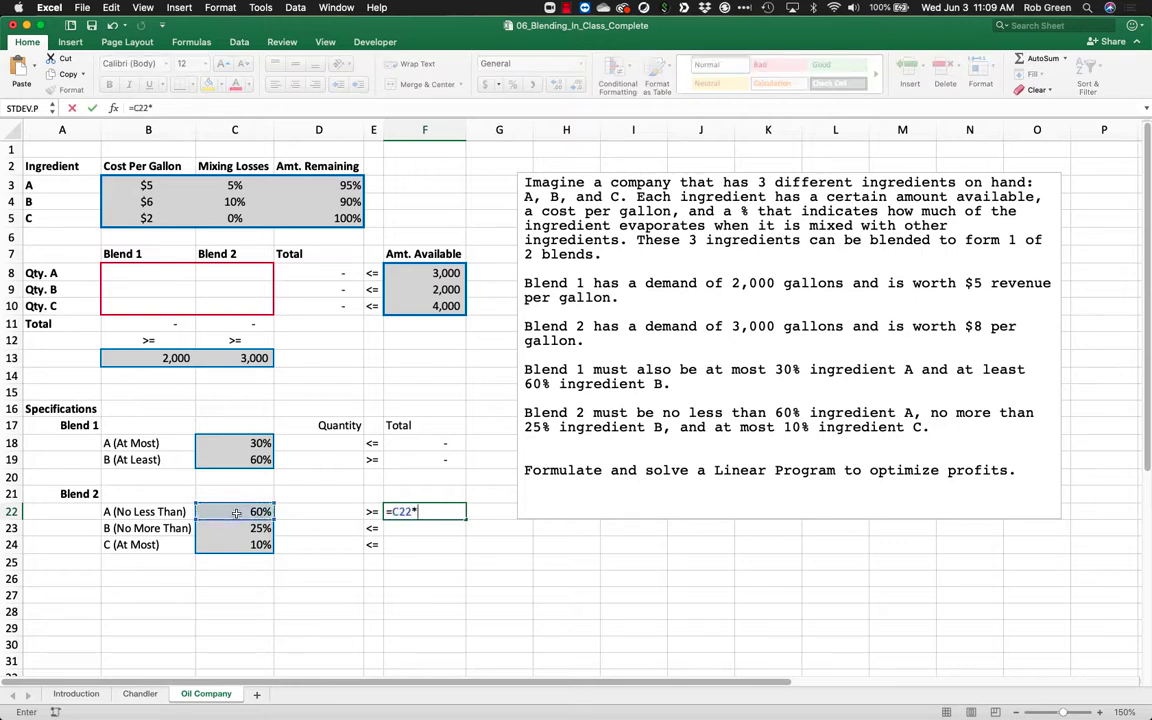
pyautogui.click(243, 326)
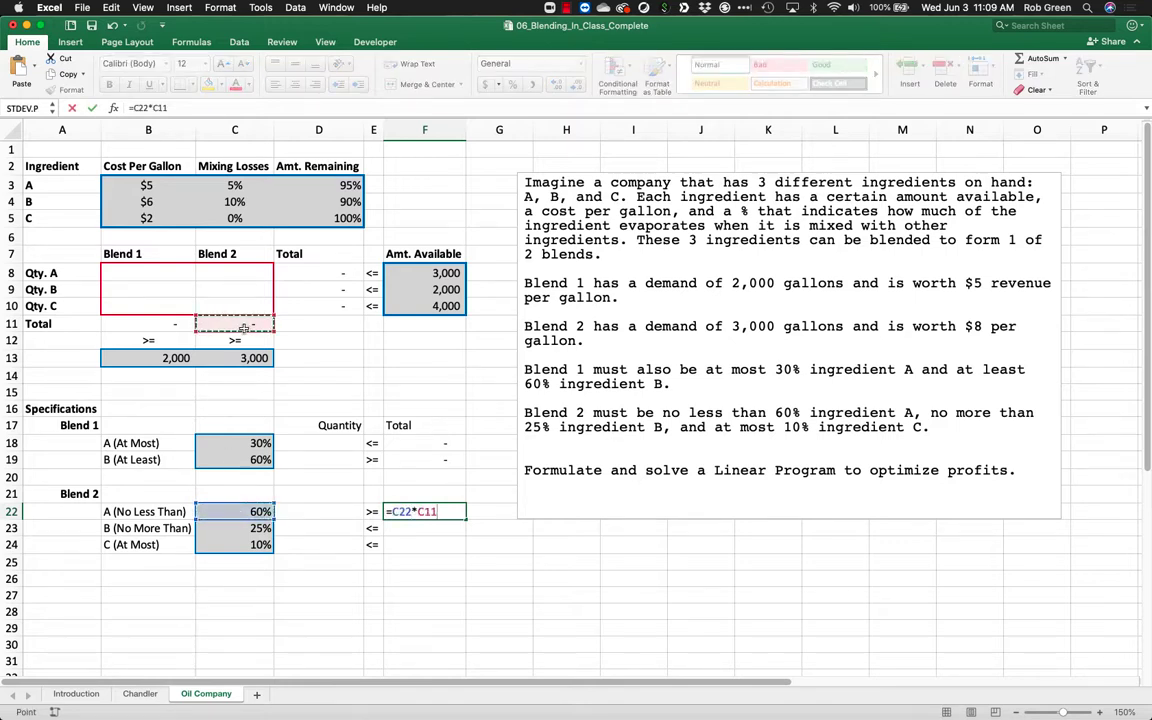
pyautogui.press('Return')
# - Make the C11 reference in F22 absolute and fill the formula down to F24
pyautogui.click(454, 512)
pyautogui.doubleClick(454, 512)
pyautogui.press('Escape')
pyautogui.doubleClick(455, 512)
pyautogui.press('F4')
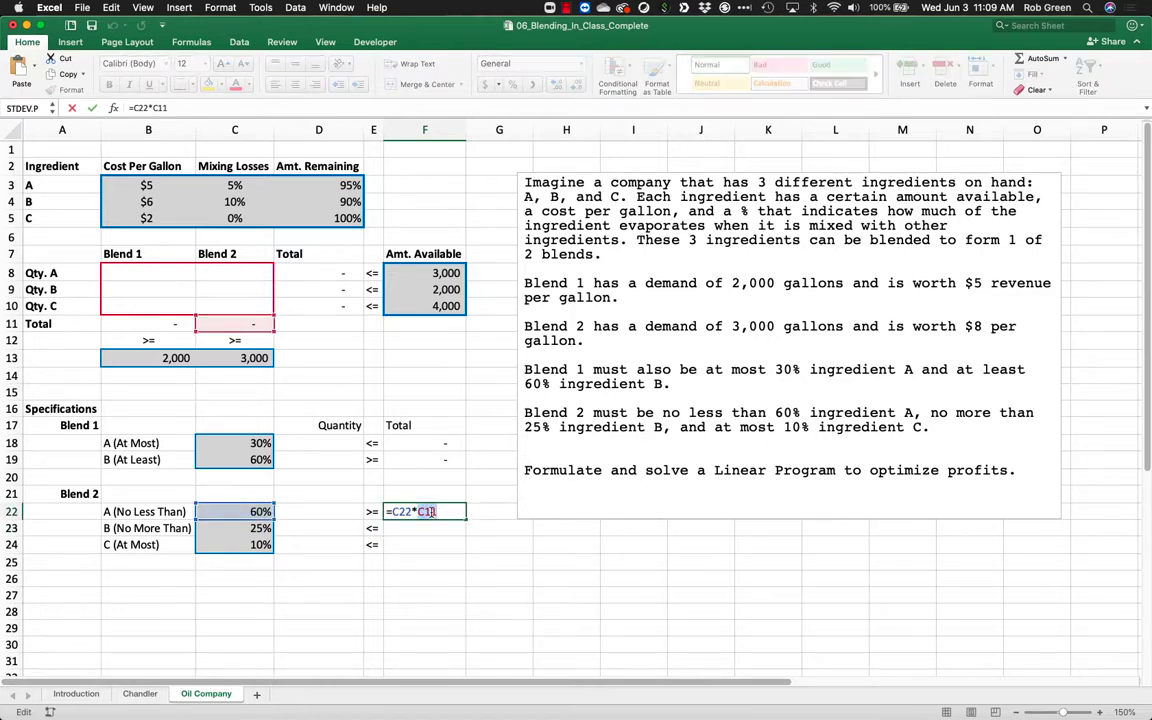
pyautogui.hotkey('ctrl', 'Return')
pyautogui.moveTo(459, 516); pyautogui.dragTo(460, 547)
# - Bold the Quantity and Total headings and the constraint signs in the specifications section
pyautogui.click(424, 611)
pyautogui.click(461, 138)
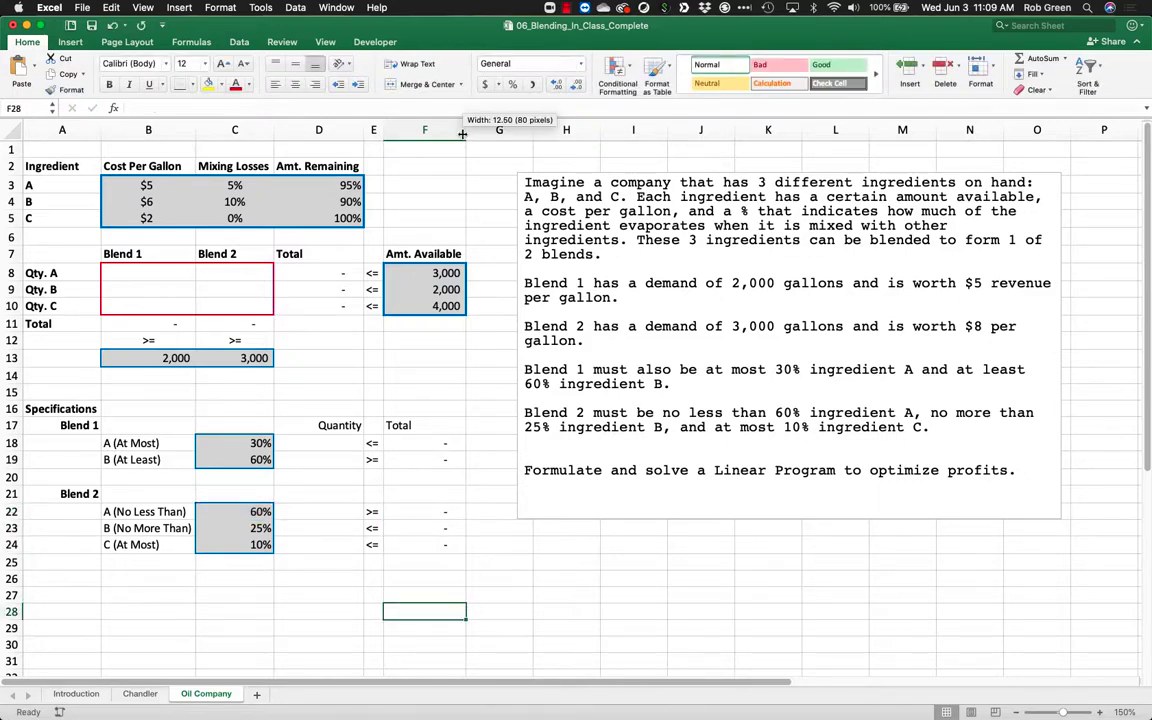
pyautogui.moveTo(415, 426); pyautogui.dragTo(374, 545)
pyautogui.click(450, 575)
pyautogui.click(425, 578)
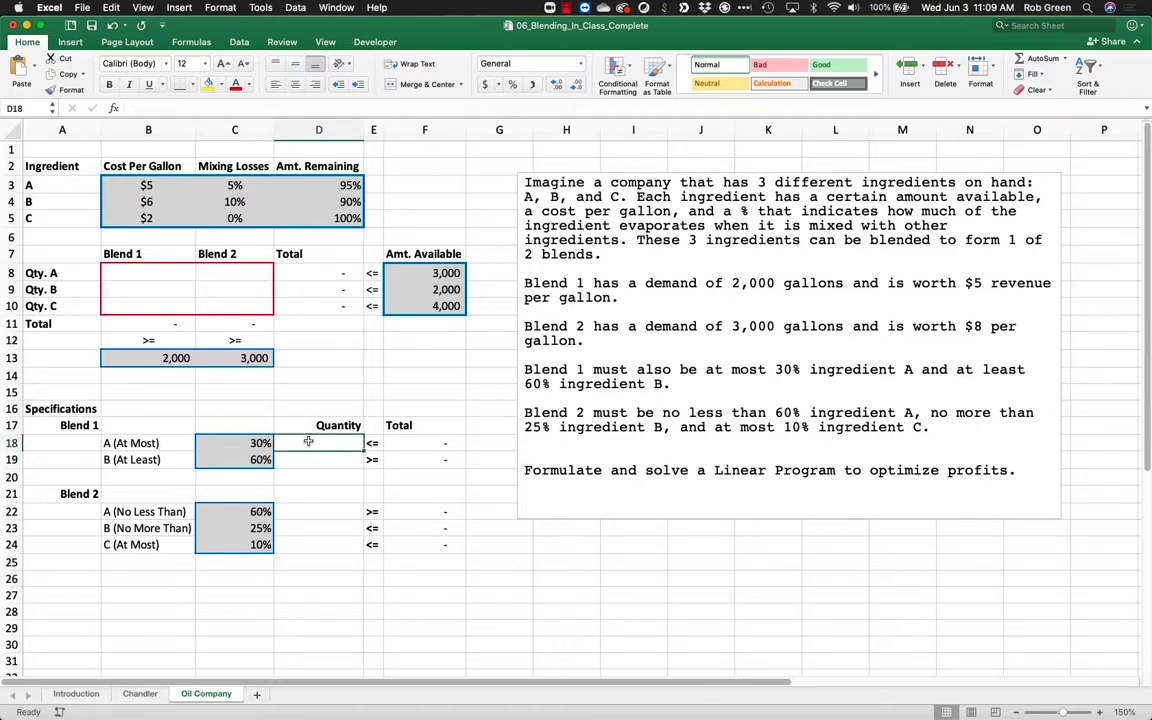
# - Enter the formula =B8*D3 in D18 for the quantity of ingredient A remaining in Blend 1
pyautogui.write('=')
pyautogui.click(186, 272)
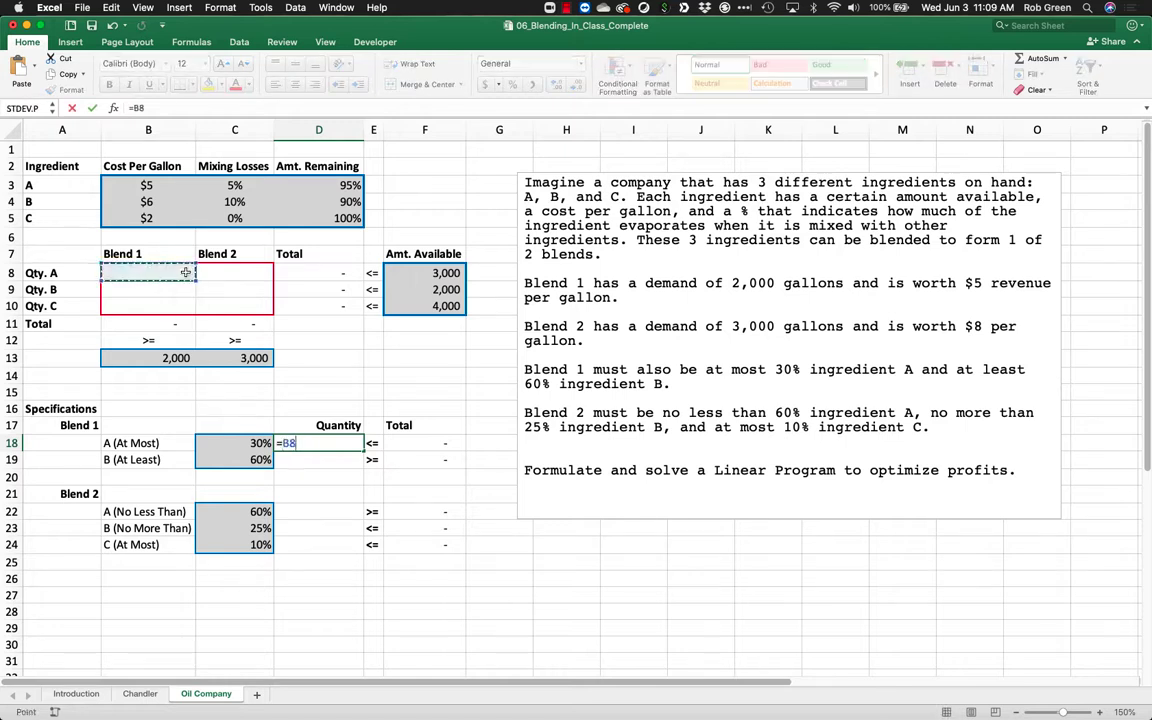
pyautogui.write('*')
pyautogui.click(335, 185)
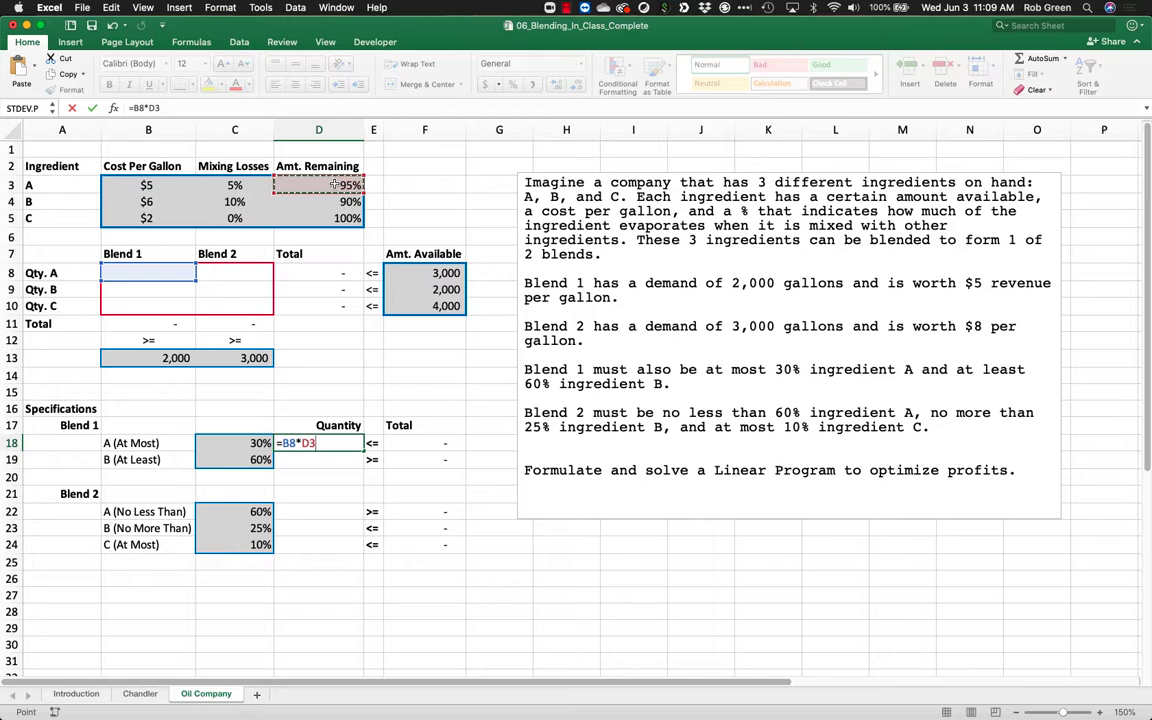
pyautogui.press('Return')
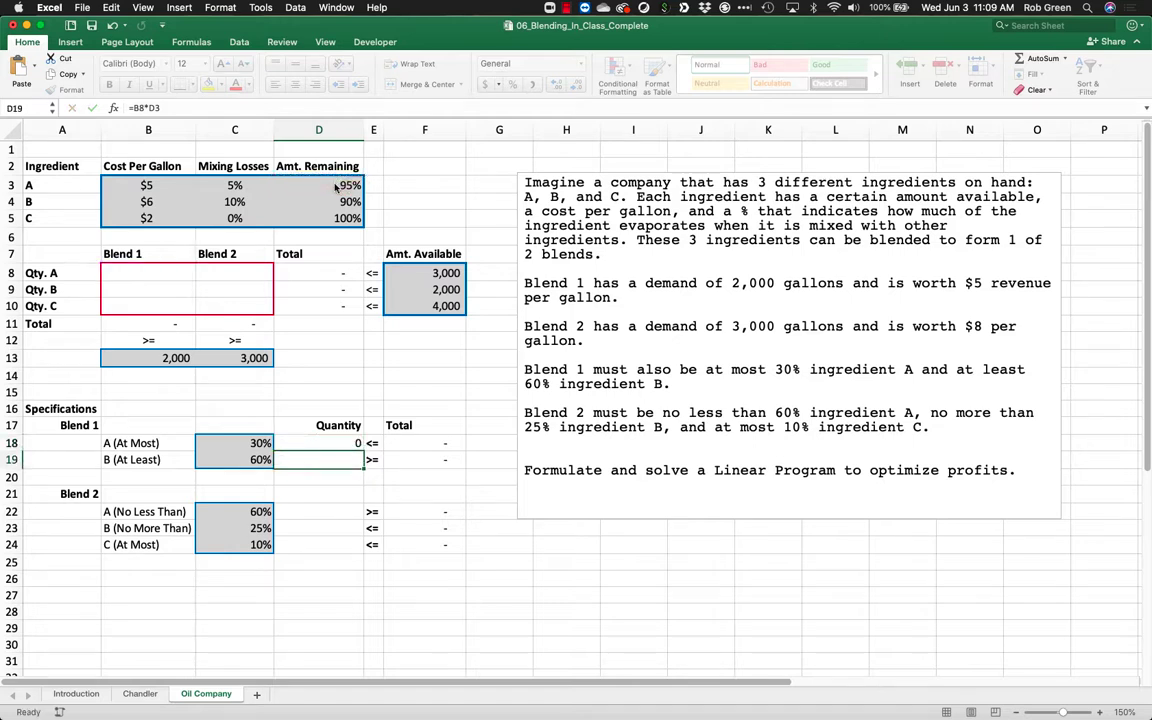
# - Enter the formula =B9*D4 in D19 for the quantity of ingredient B remaining in Blend 1
pyautogui.write('=')
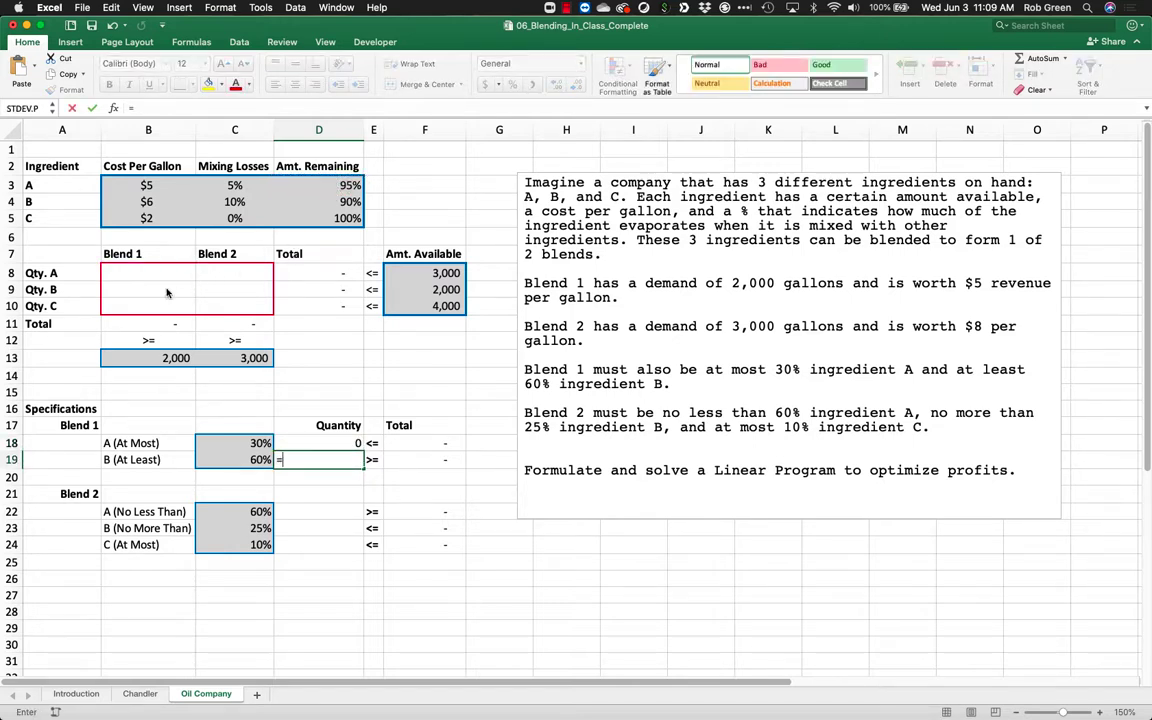
pyautogui.click(168, 292)
pyautogui.write('*')
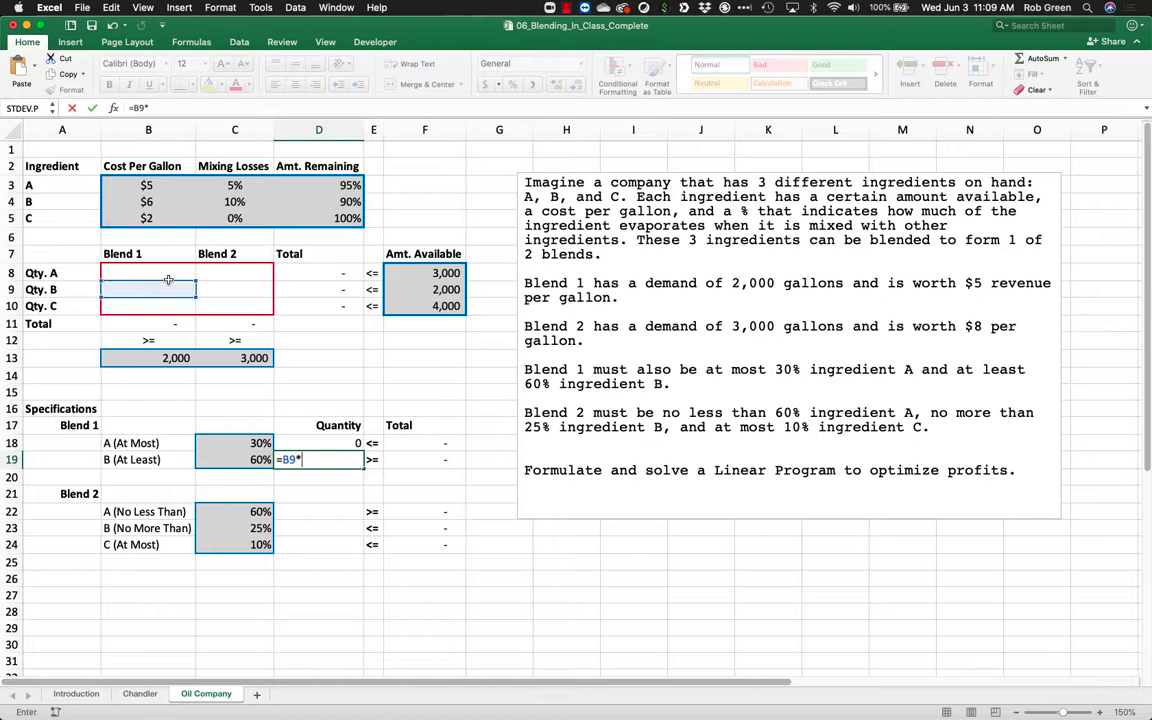
pyautogui.click(355, 203)
pyautogui.press('Return')
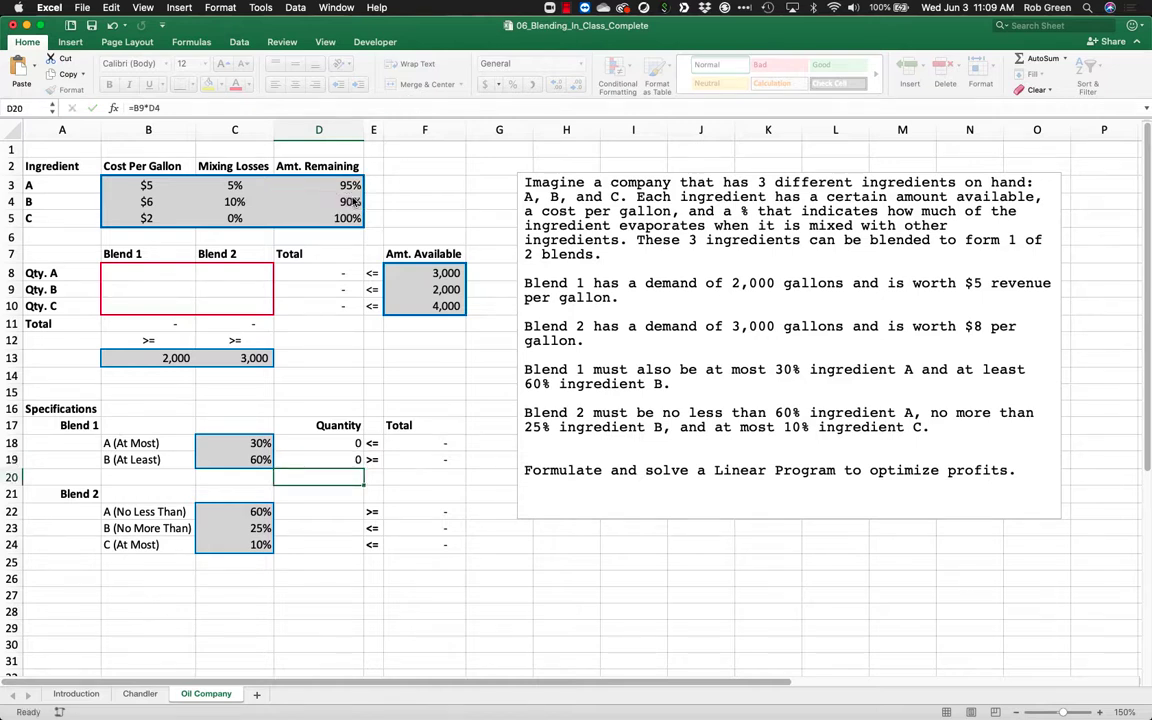
# - Enter the formula =C8*D3 in D22 for the quantity of ingredient A remaining in Blend 2
pyautogui.click(313, 512)
pyautogui.write('=')
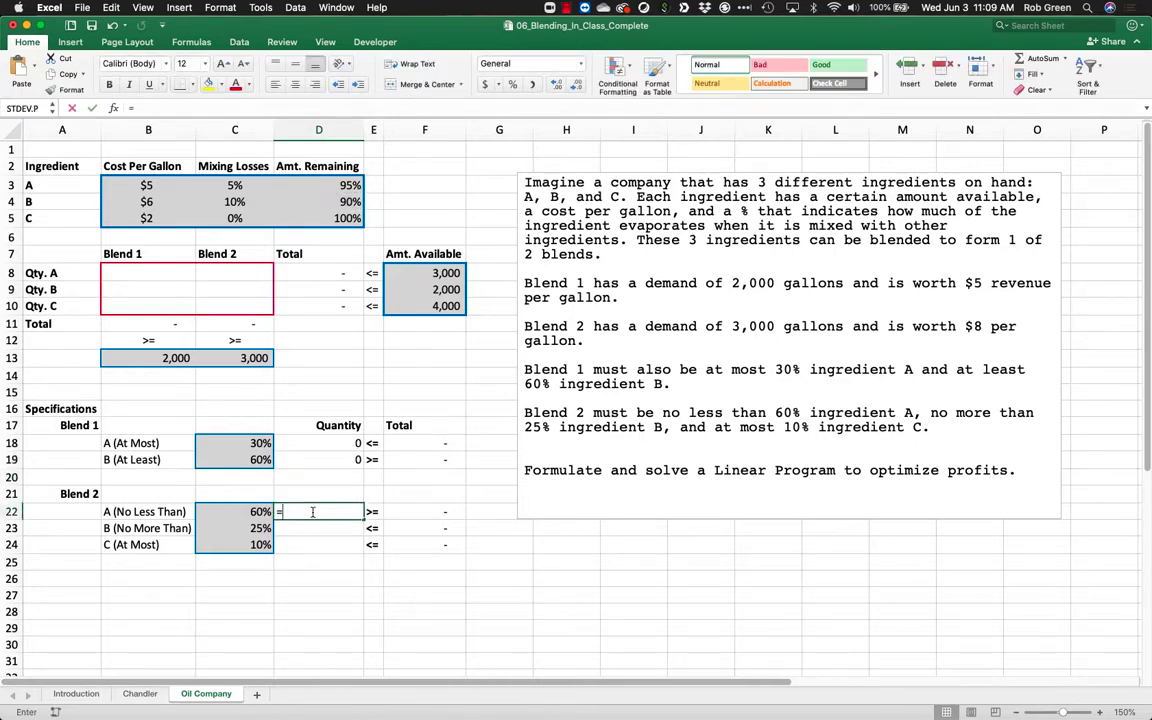
pyautogui.click(253, 272)
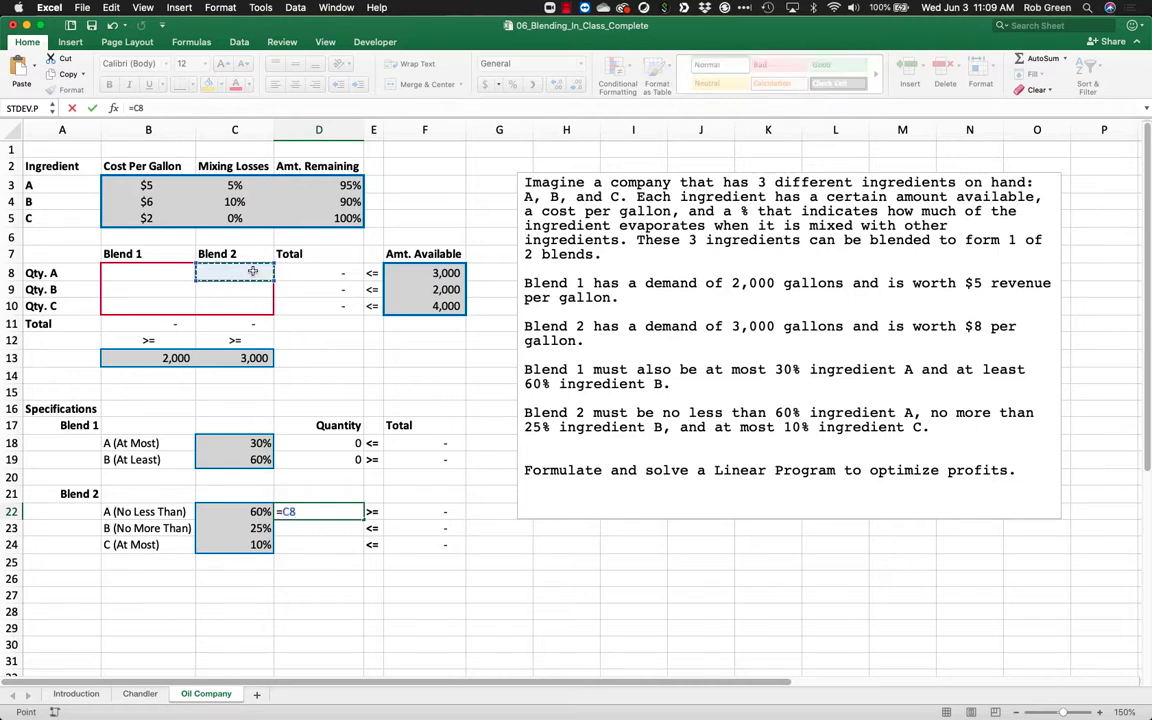
pyautogui.write('*')
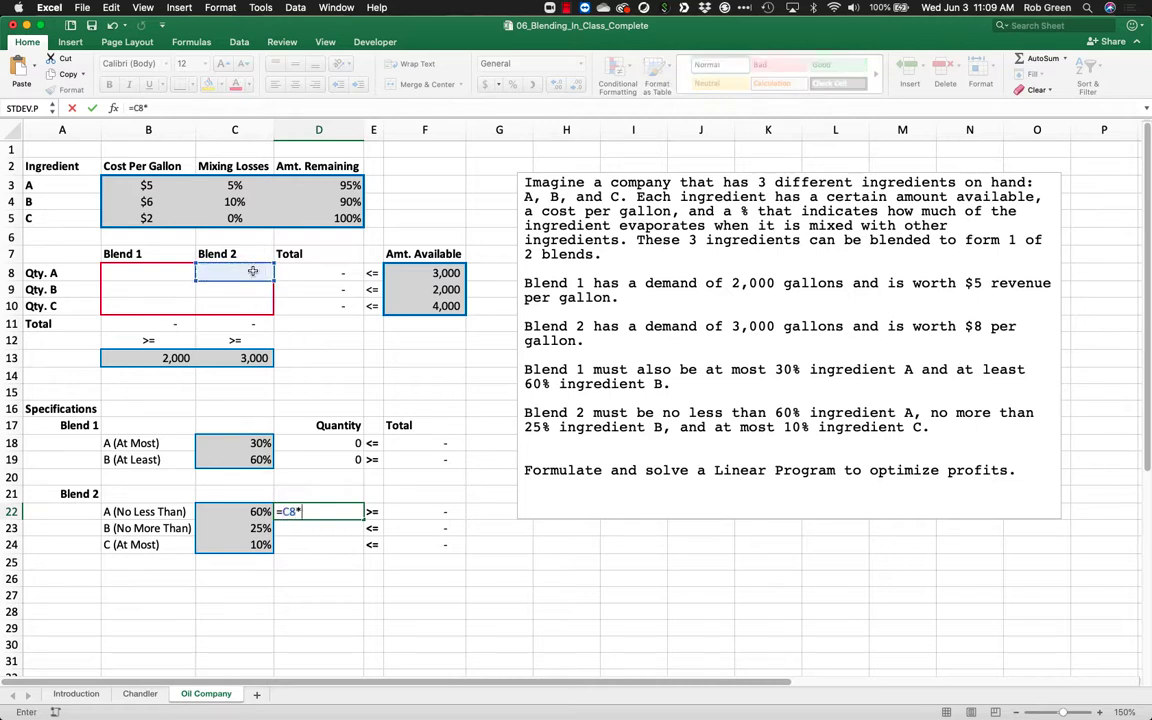
pyautogui.click(348, 187)
pyautogui.press('Return')
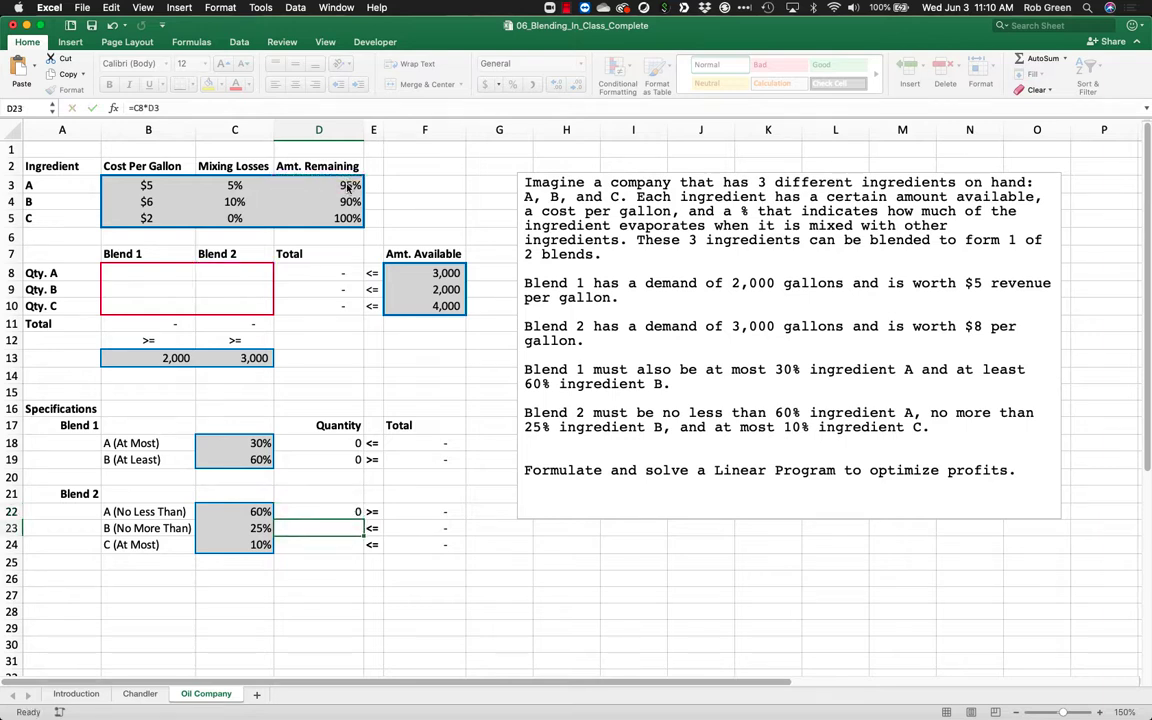
# - Fill the D22 formula down to D24 and check the cell references in D24
pyautogui.click(356, 511)
pyautogui.moveTo(363, 519); pyautogui.dragTo(362, 548)
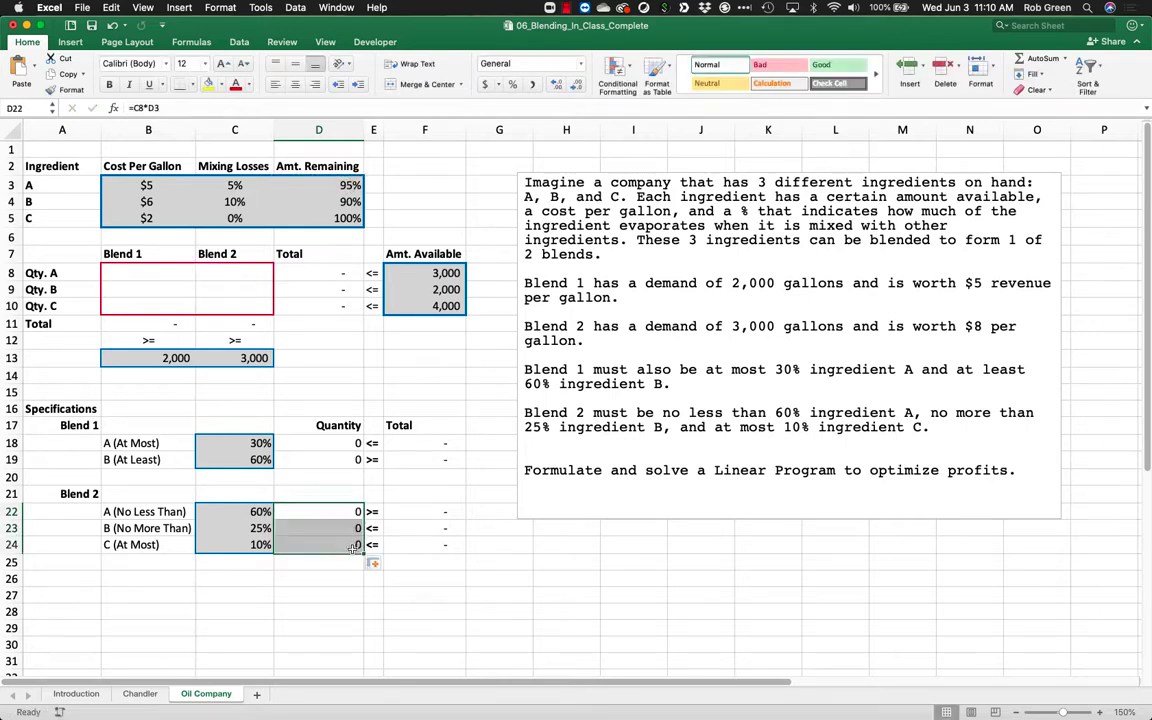
pyautogui.doubleClick(352, 546)
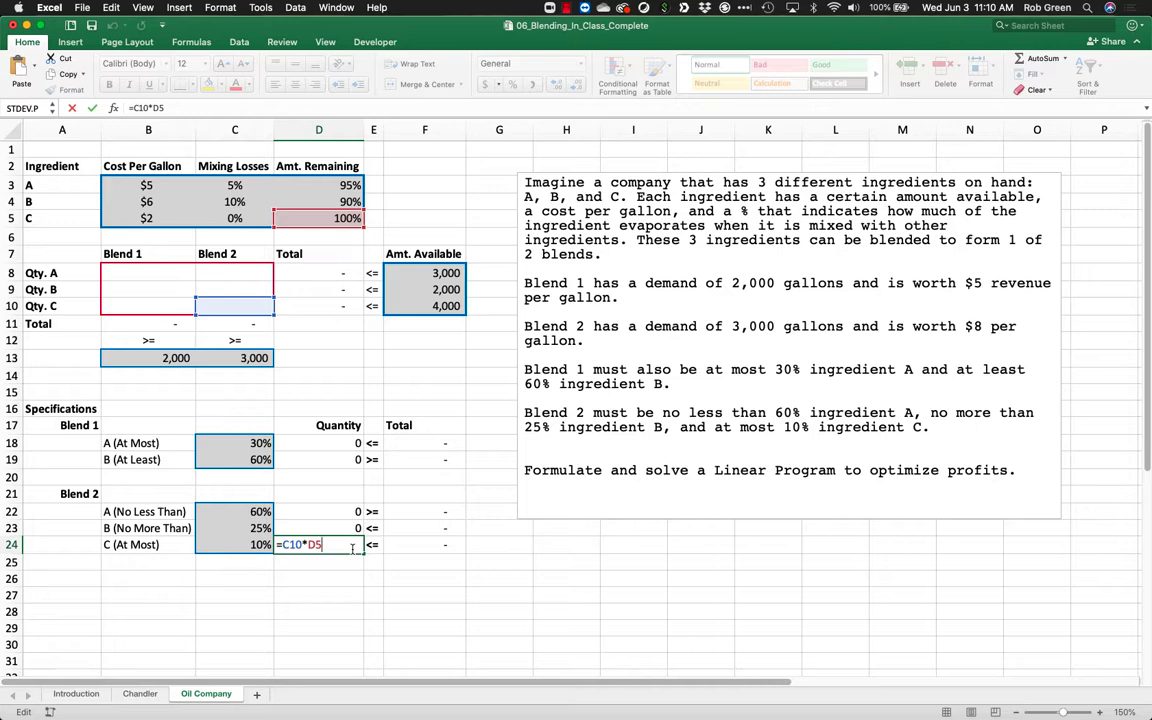
pyautogui.press('Return')
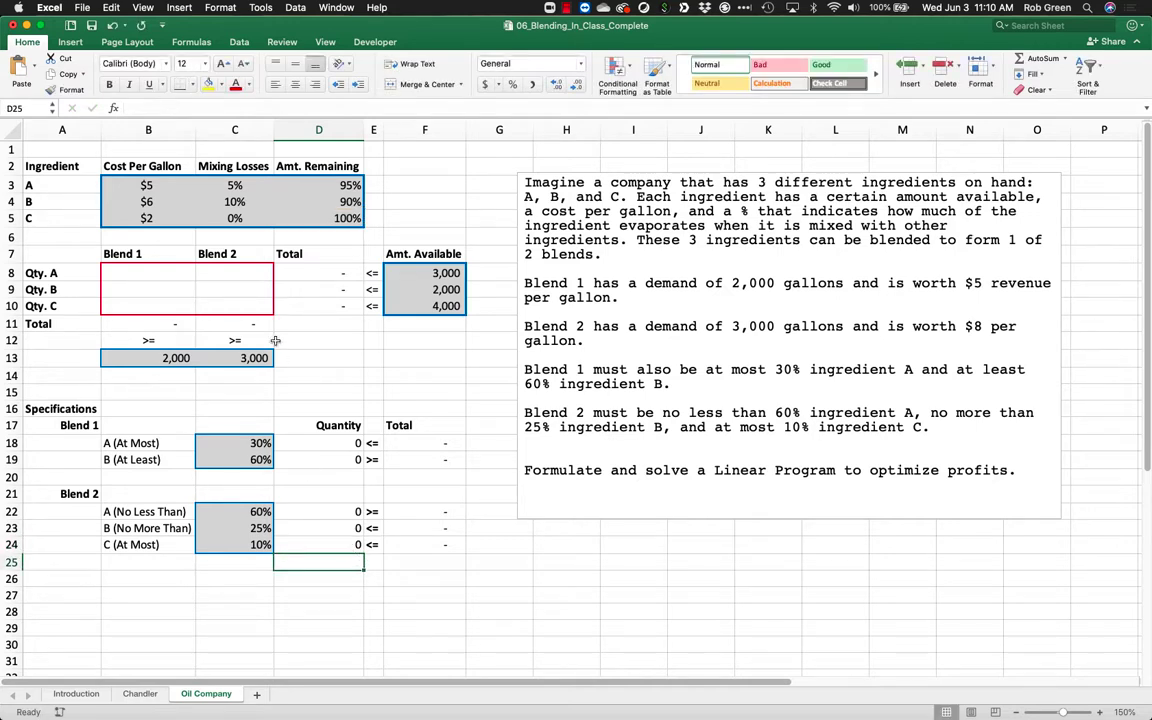
# - Enter 1 in B8 as a test quantity of ingredient A in Blend 1
pyautogui.click(159, 266)
pyautogui.write('1')
pyautogui.press('Return')
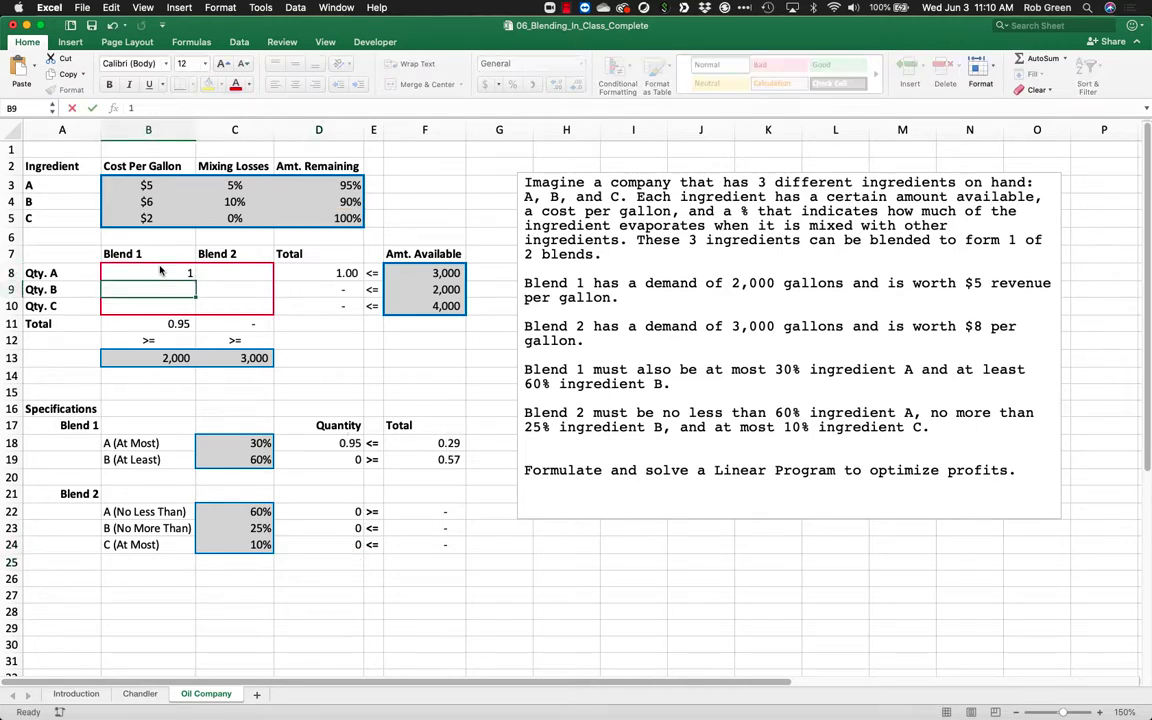
# - Examine how the test quantity feeds the Blend 1 total in B11, the quantity in D18 and the limit formulas in F18 and F19
pyautogui.click(162, 269)
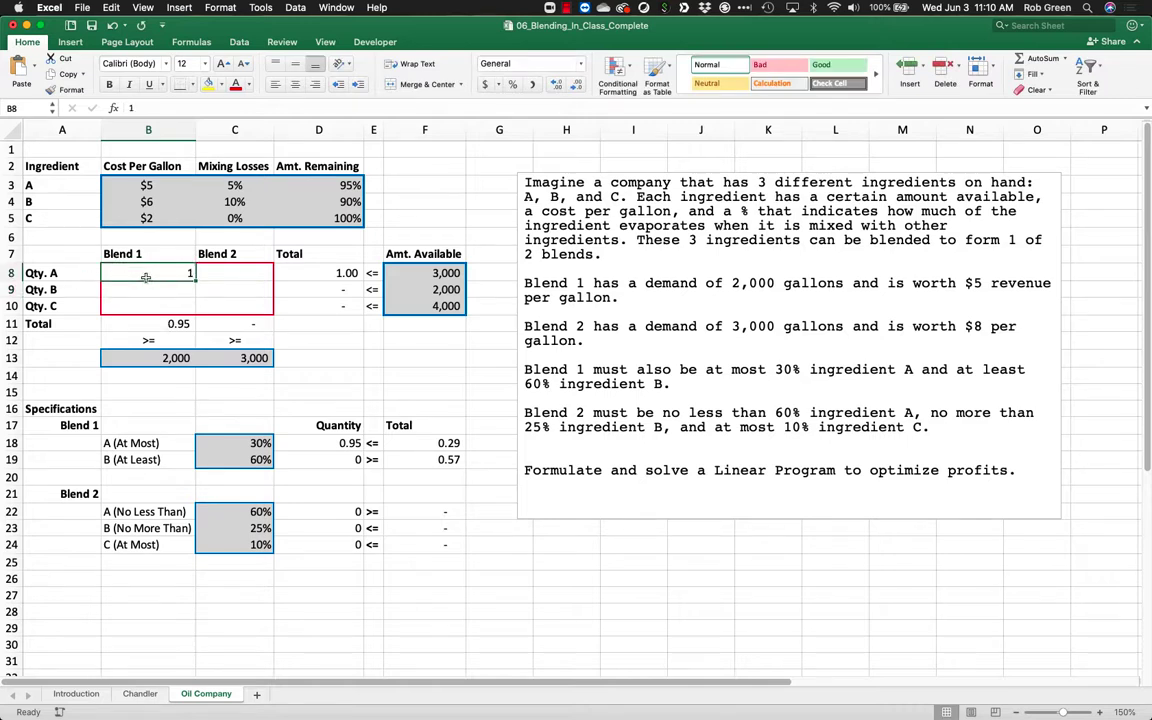
pyautogui.click(175, 323)
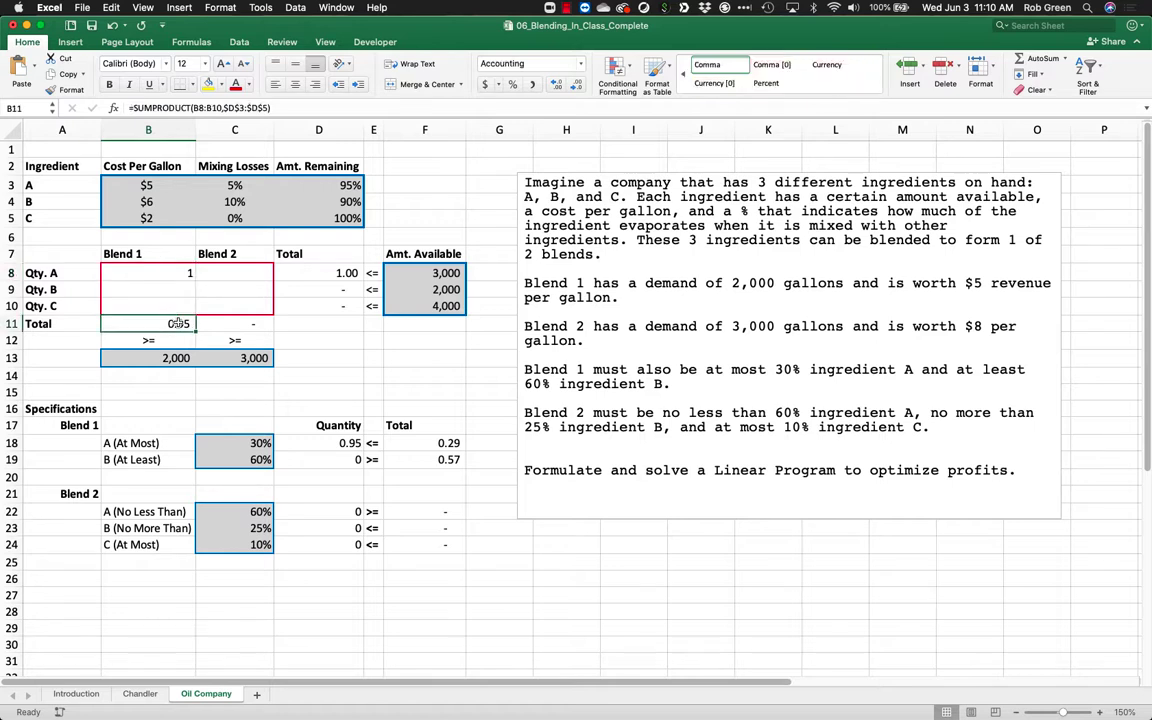
pyautogui.click(352, 442)
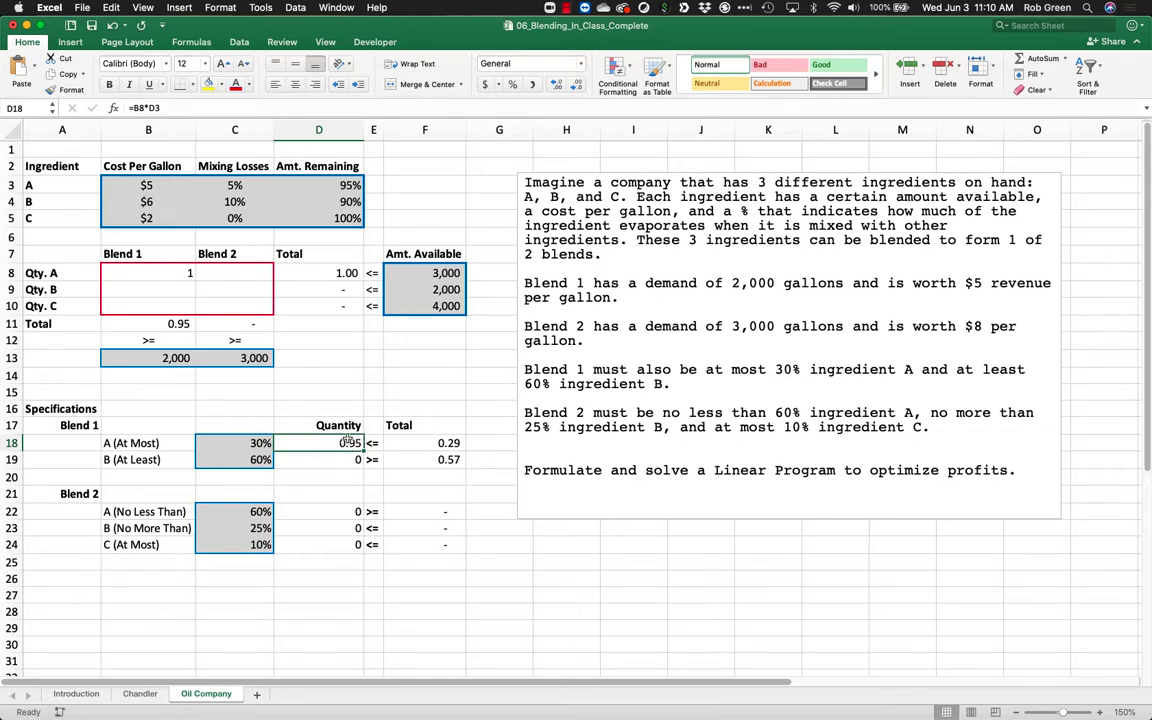
pyautogui.click(417, 443)
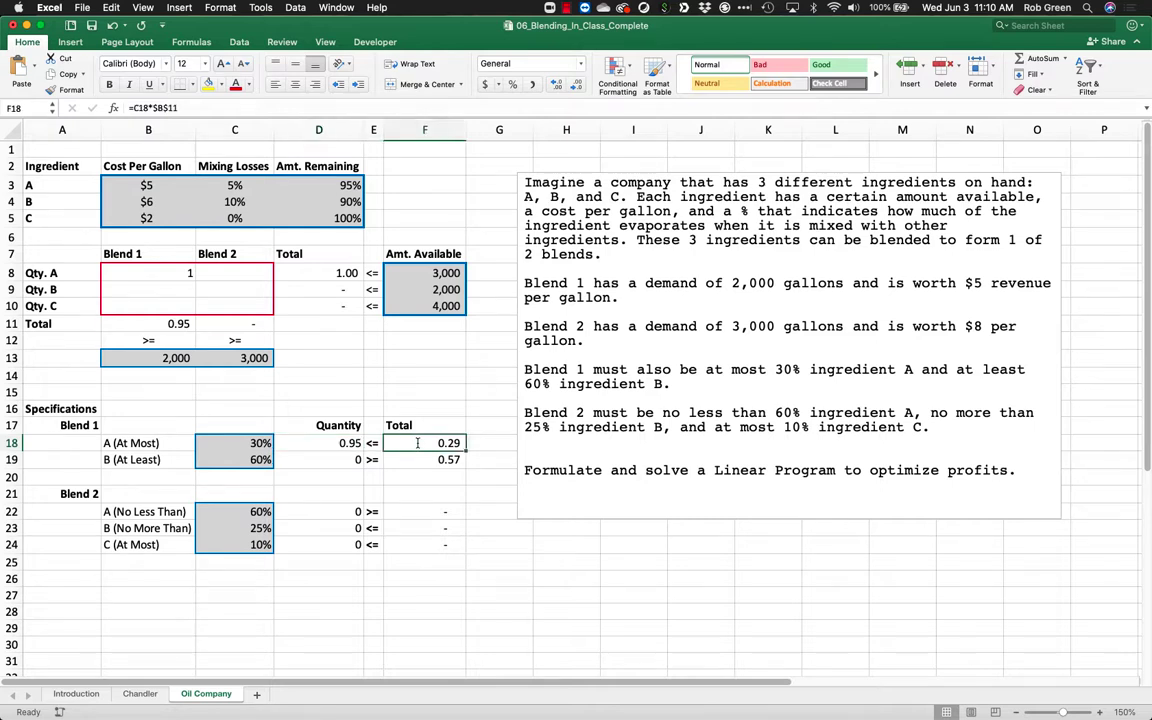
pyautogui.doubleClick(417, 443)
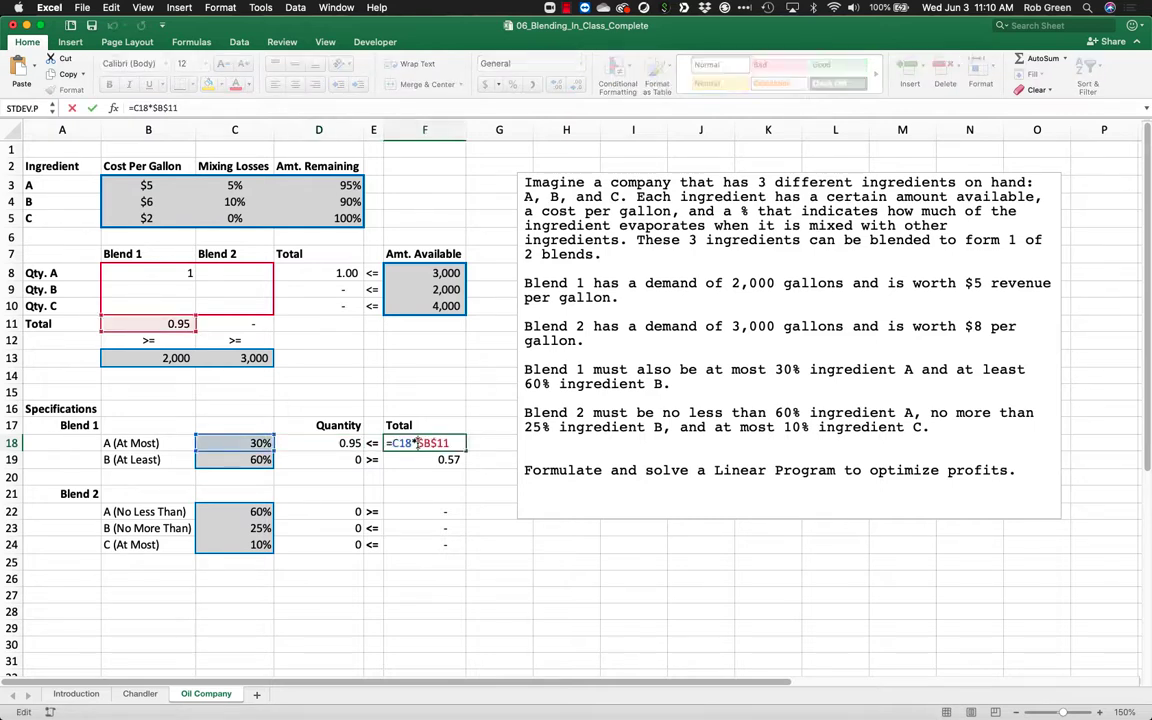
pyautogui.press('Escape')
pyautogui.click(415, 459)
pyautogui.doubleClick(416, 459)
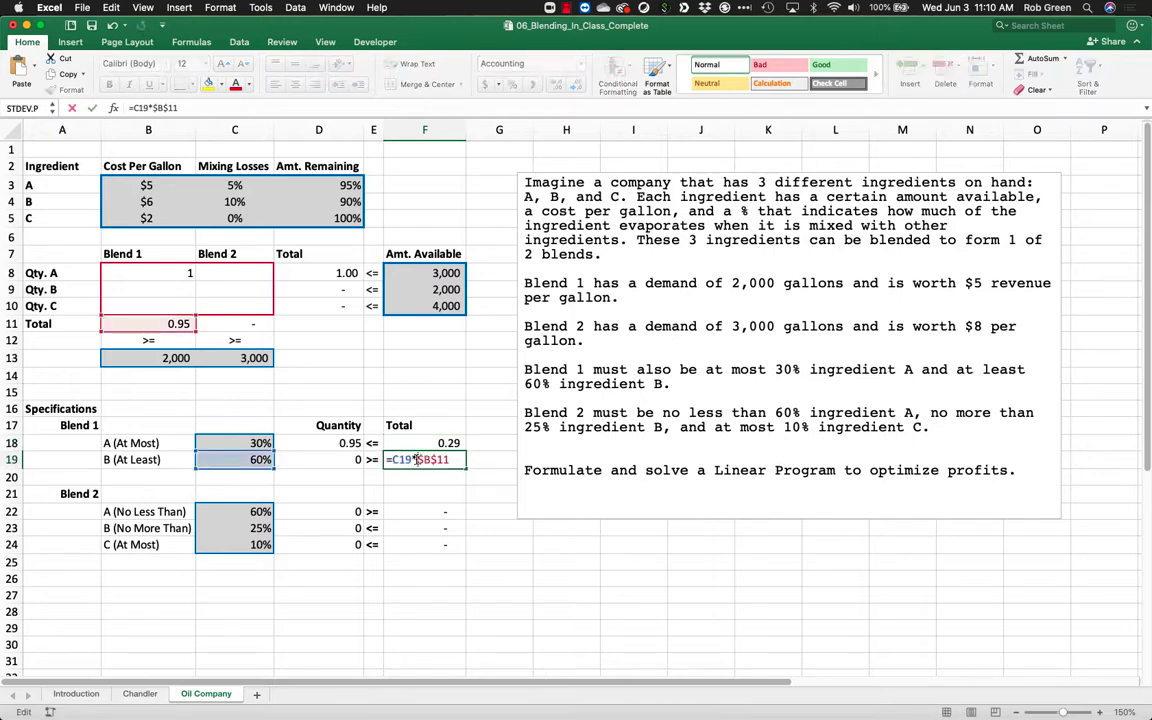
pyautogui.press('Return')
pyautogui.press('Up')
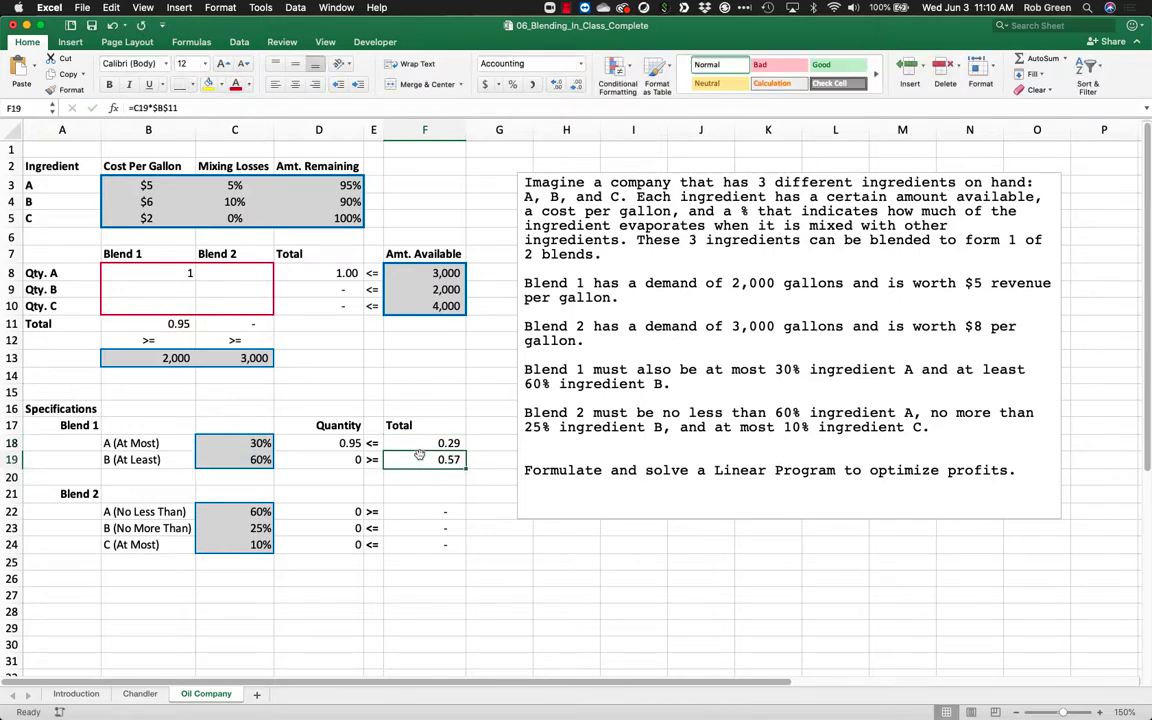
# - Clear the contents of the Blend 1 total cell B11
pyautogui.click(184, 324)
pyautogui.press('Delete')
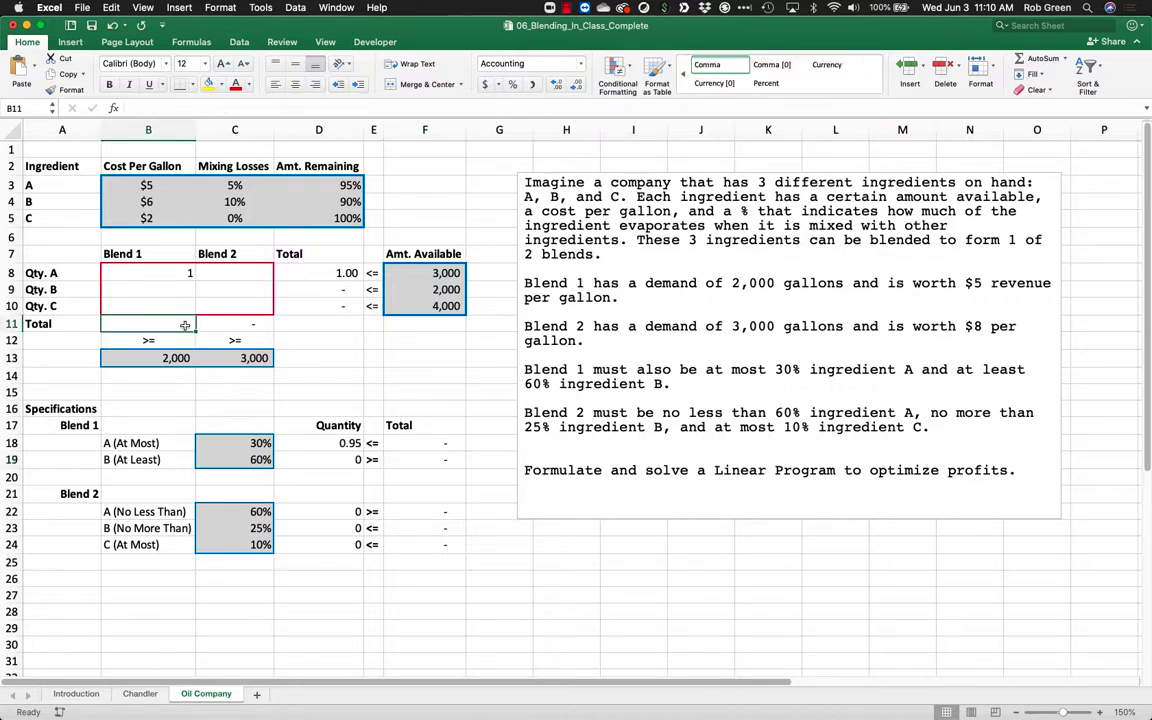
# - Enter the labels Cost, Revenue and Profit in A26 through A28
pyautogui.click(81, 580)
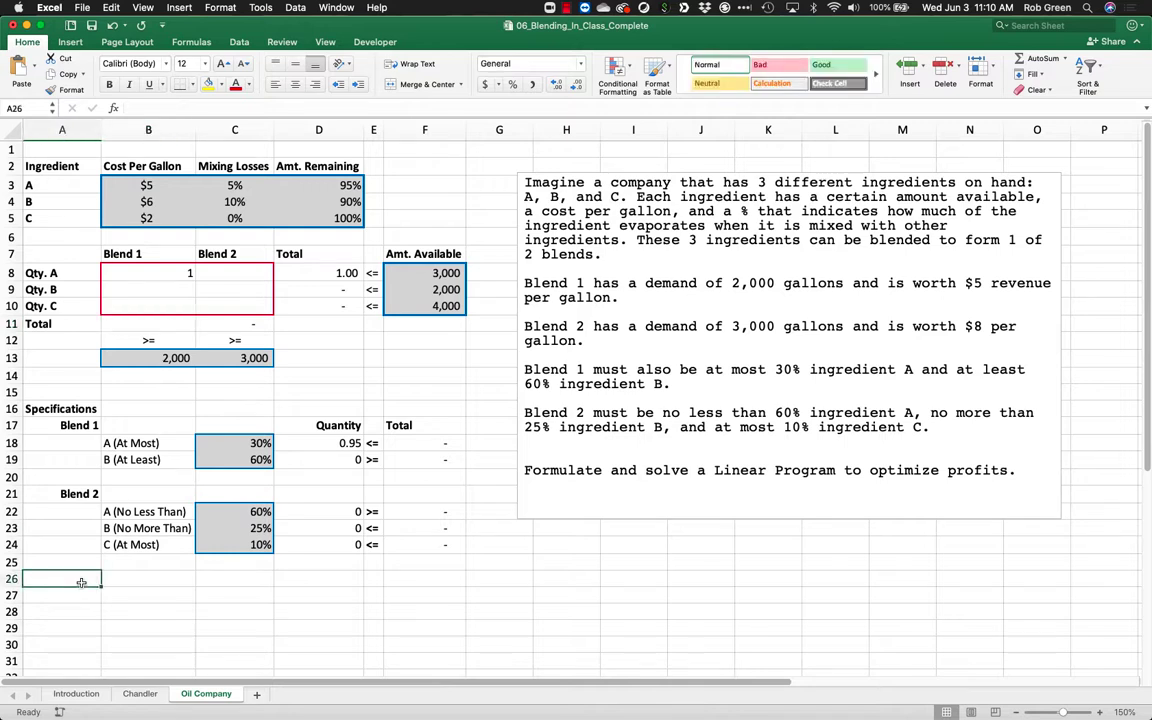
pyautogui.write('Cost')
pyautogui.press('Return')
pyautogui.write('Revenue')
pyautogui.press('Return')
pyautogui.write('Profit')
pyautogui.press('Return')
# - Give the profit cell B28 a double-line outline border
pyautogui.click(122, 611)
pyautogui.rightClick(122, 611)
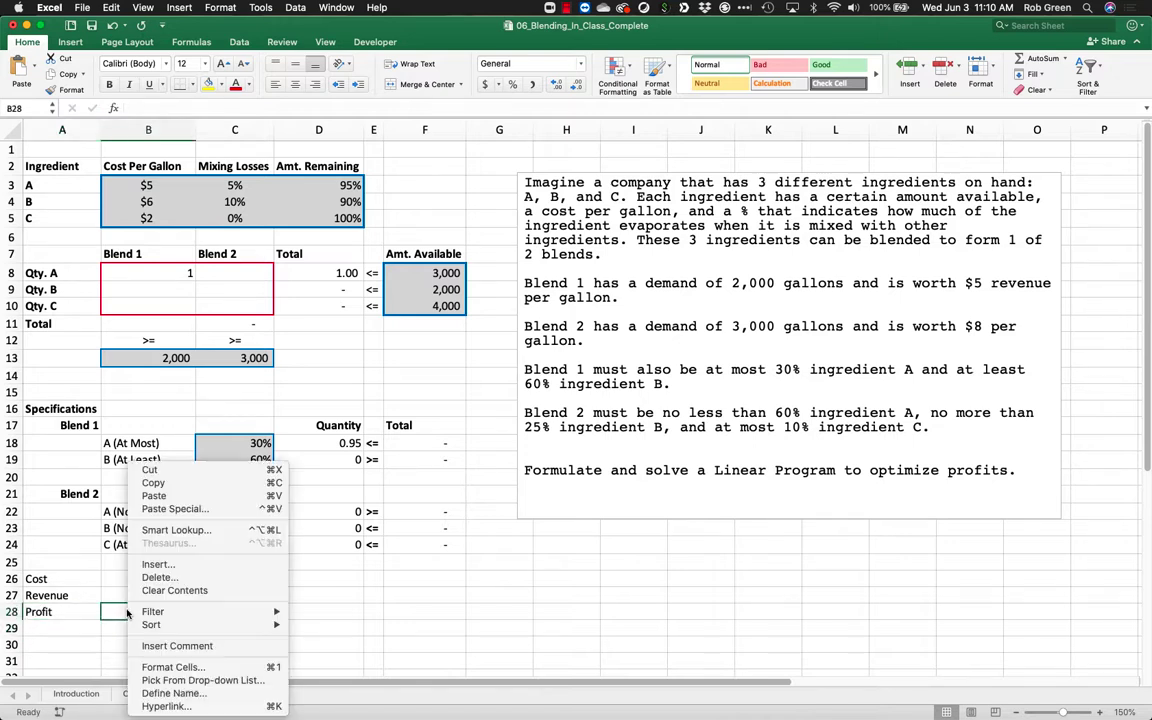
pyautogui.click(181, 667)
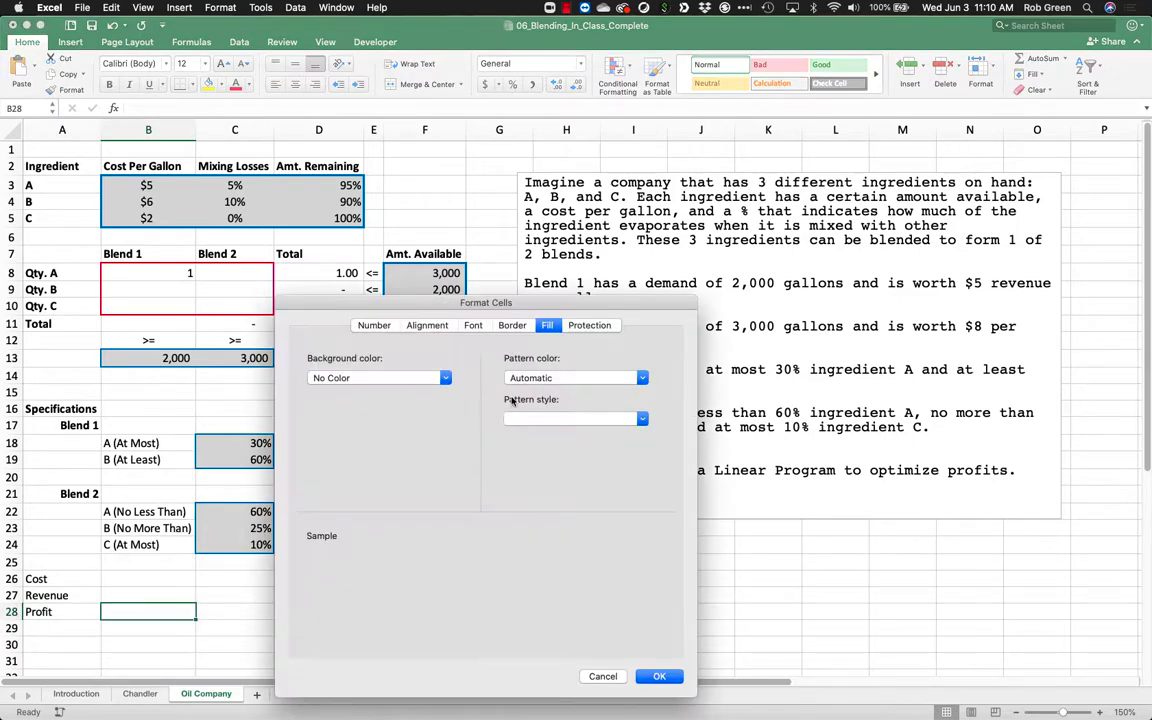
pyautogui.click(509, 326)
pyautogui.click(427, 481)
pyautogui.click(569, 370)
pyautogui.click(659, 676)
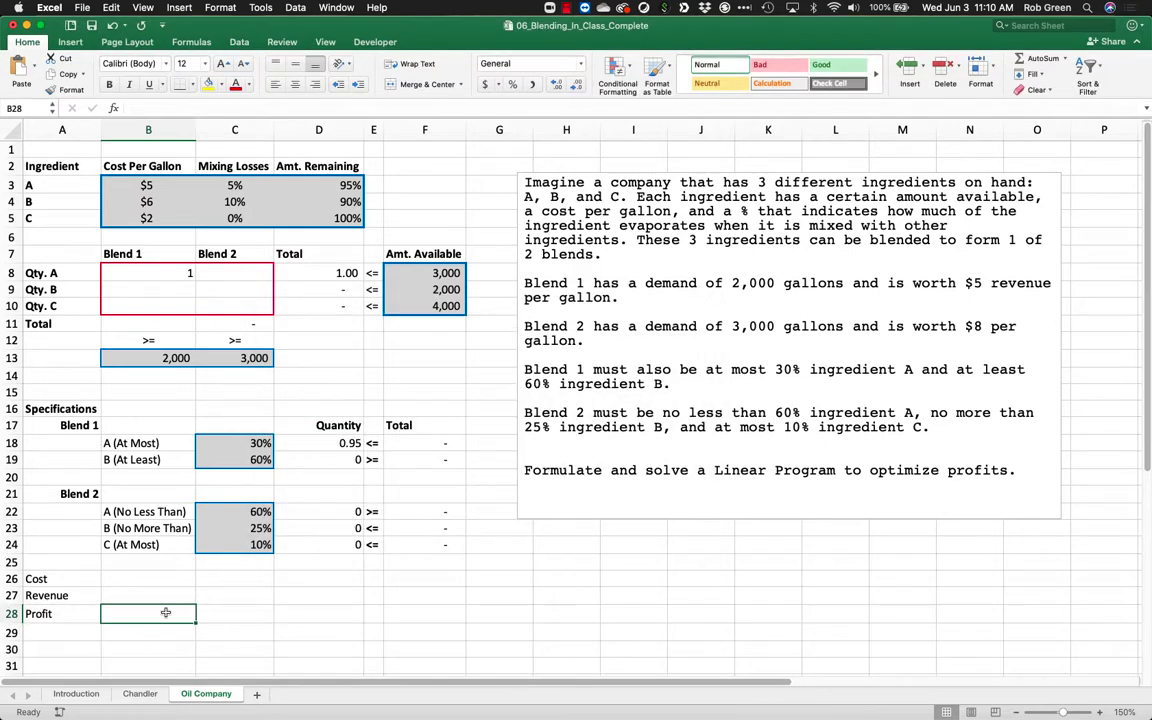
# - Enter the profit formula =B27-B26 in B28
pyautogui.write('=')
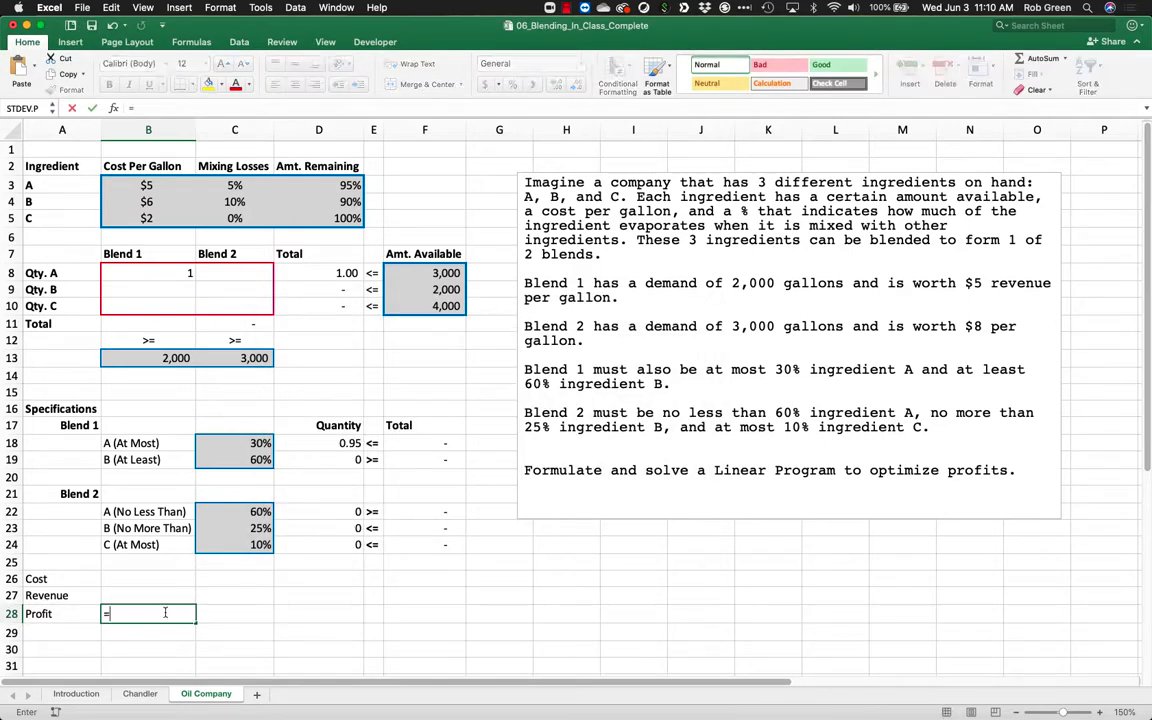
pyautogui.write('B27-B26')
pyautogui.press('Return')
# - Apply the dollar accounting number format to the cost, revenue and profit cells B26:B28
pyautogui.click(170, 614)
pyautogui.click(485, 84)
pyautogui.moveTo(150, 579); pyautogui.dragTo(150, 613)
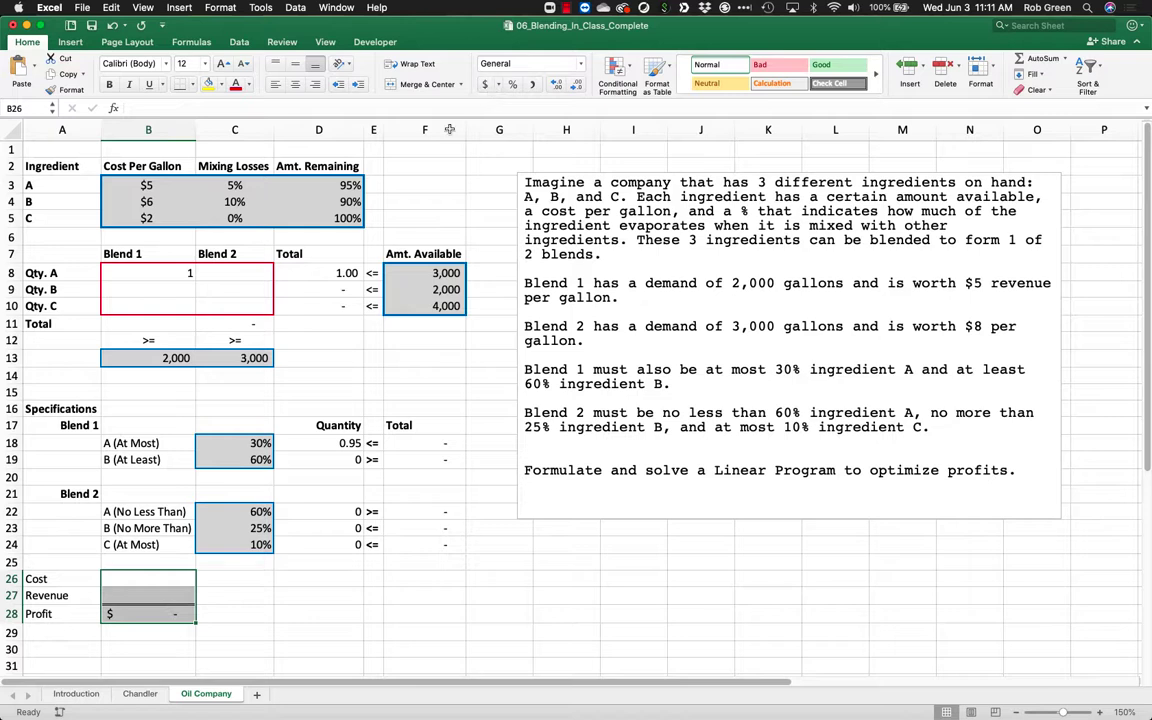
pyautogui.click(485, 84)
# - Enter the cost formula =SUMPRODUCT(B3:B5,D8:D10) in B26
pyautogui.click(122, 578)
pyautogui.write('=sumproduct(')
pyautogui.moveTo(146, 186); pyautogui.dragTo(152, 216)
pyautogui.write(',')
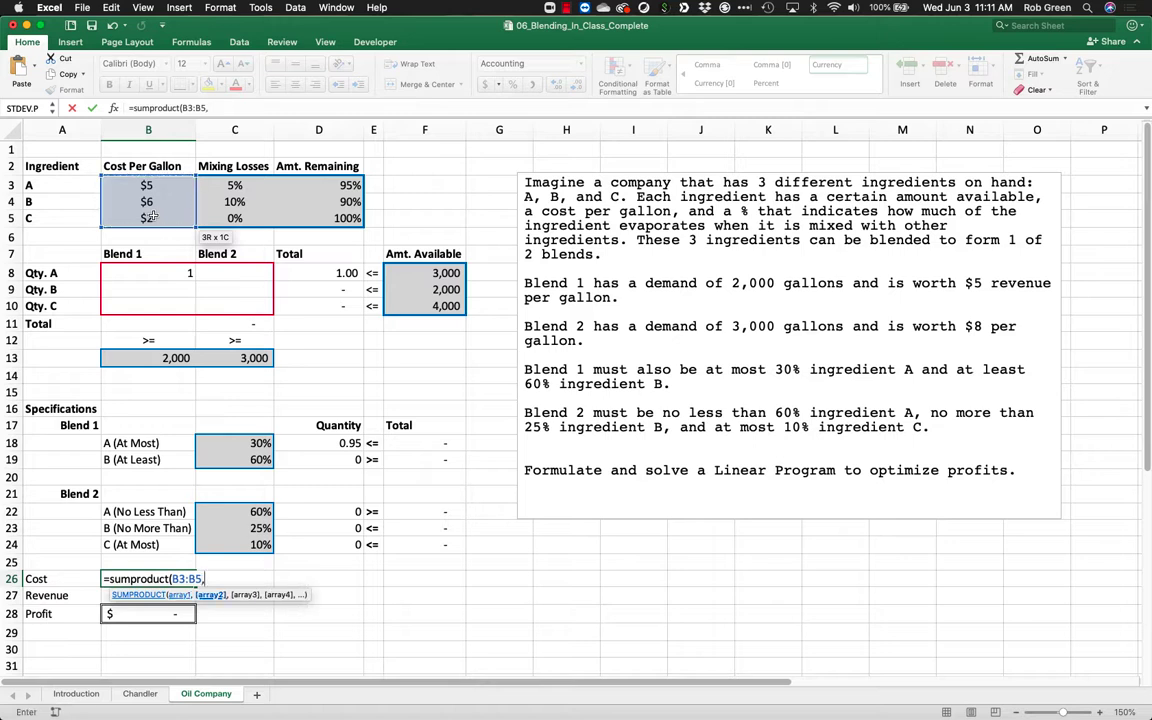
pyautogui.moveTo(346, 263); pyautogui.dragTo(346, 313)
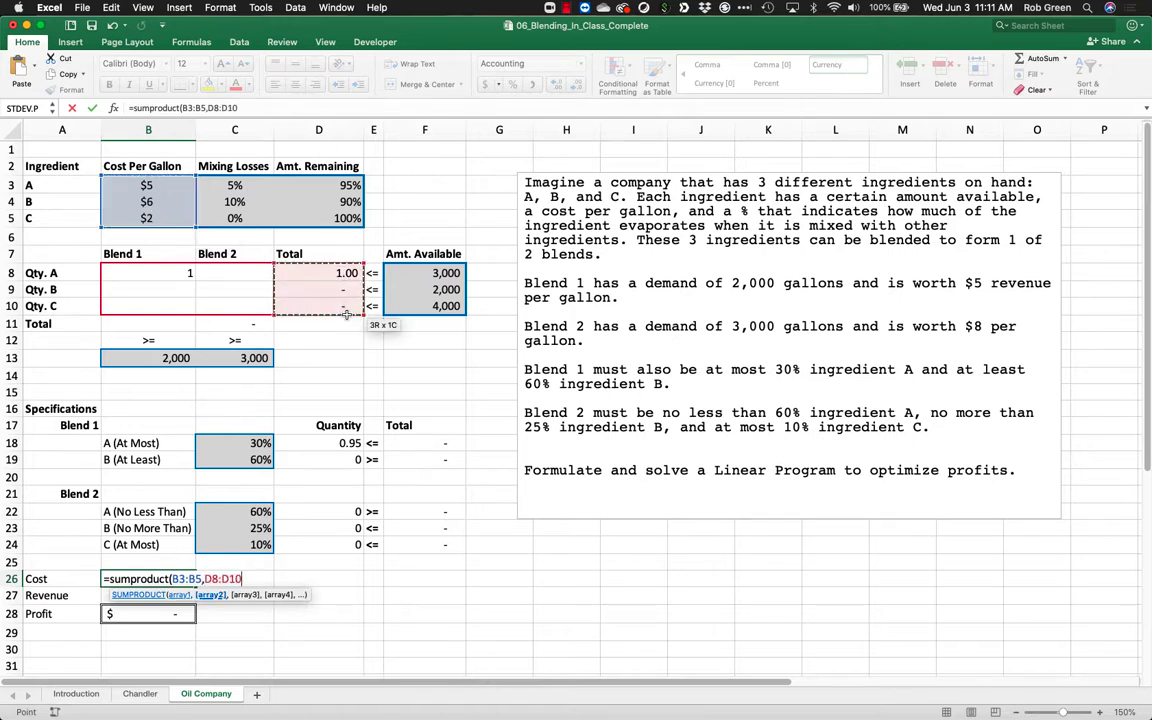
pyautogui.write(')')
pyautogui.press('Return')
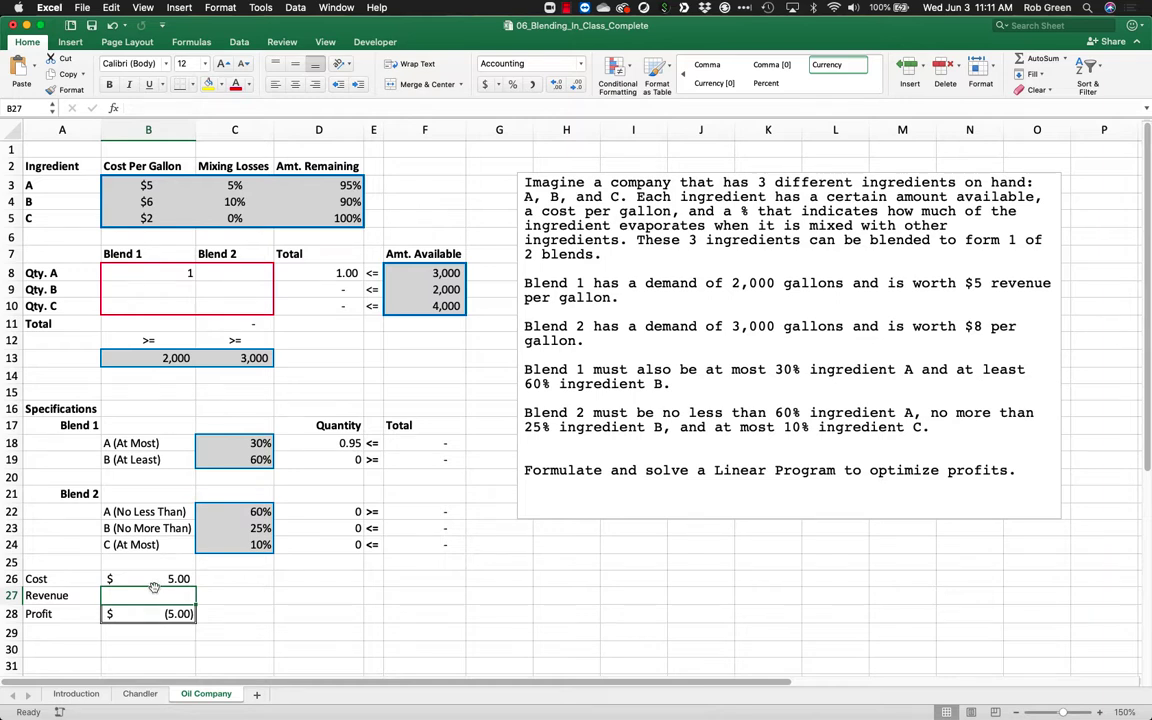
# - Check the problem description and the existing input tables for the revenue per gallon of each blend
pyautogui.click(770, 283)
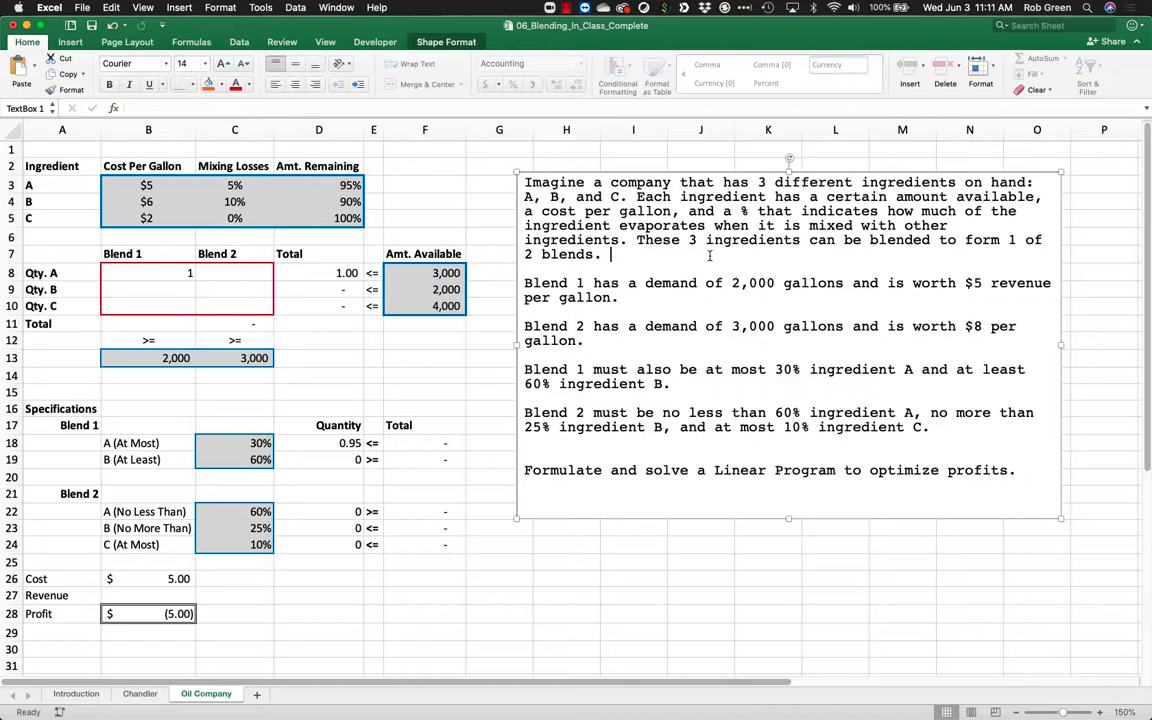
pyautogui.tripleClick(740, 283)
pyautogui.click(731, 240)
pyautogui.moveTo(610, 182); pyautogui.dragTo(705, 226)
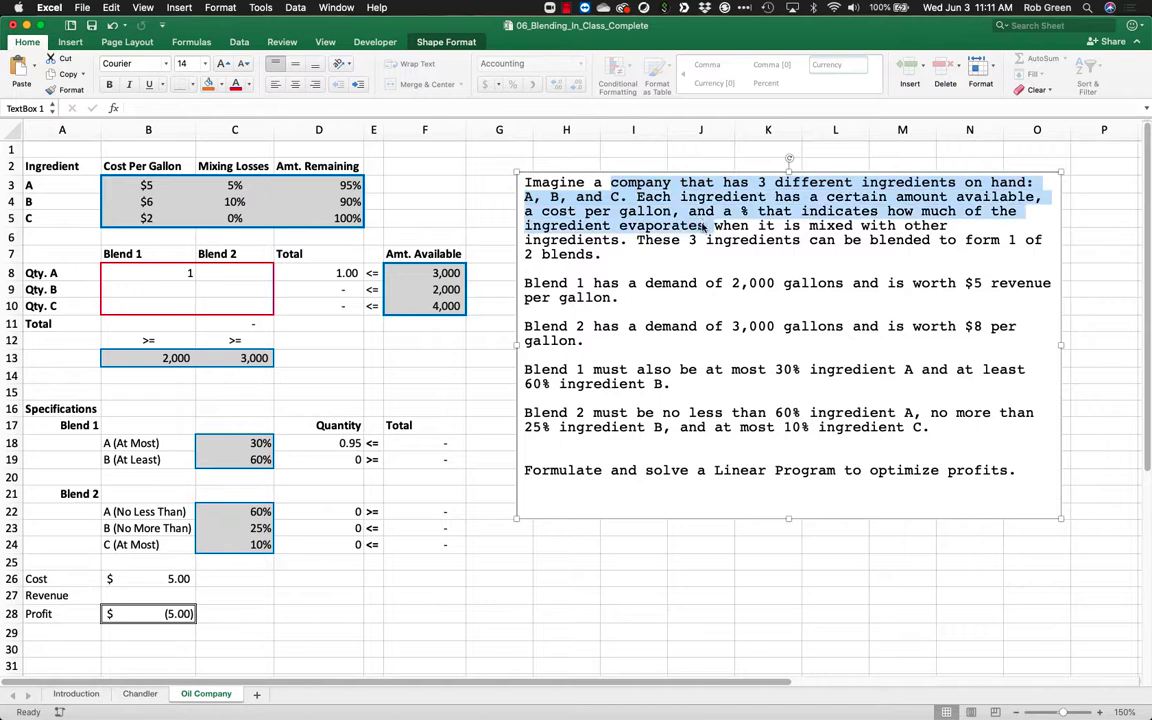
pyautogui.click(733, 209)
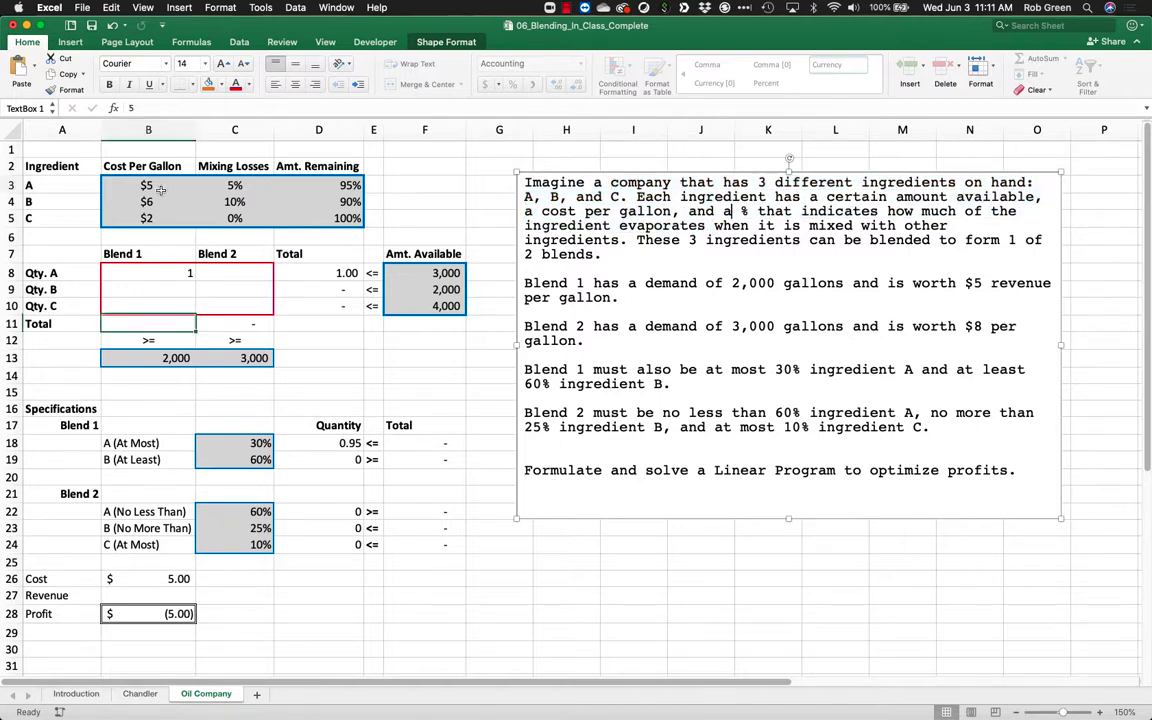
pyautogui.click(376, 187)
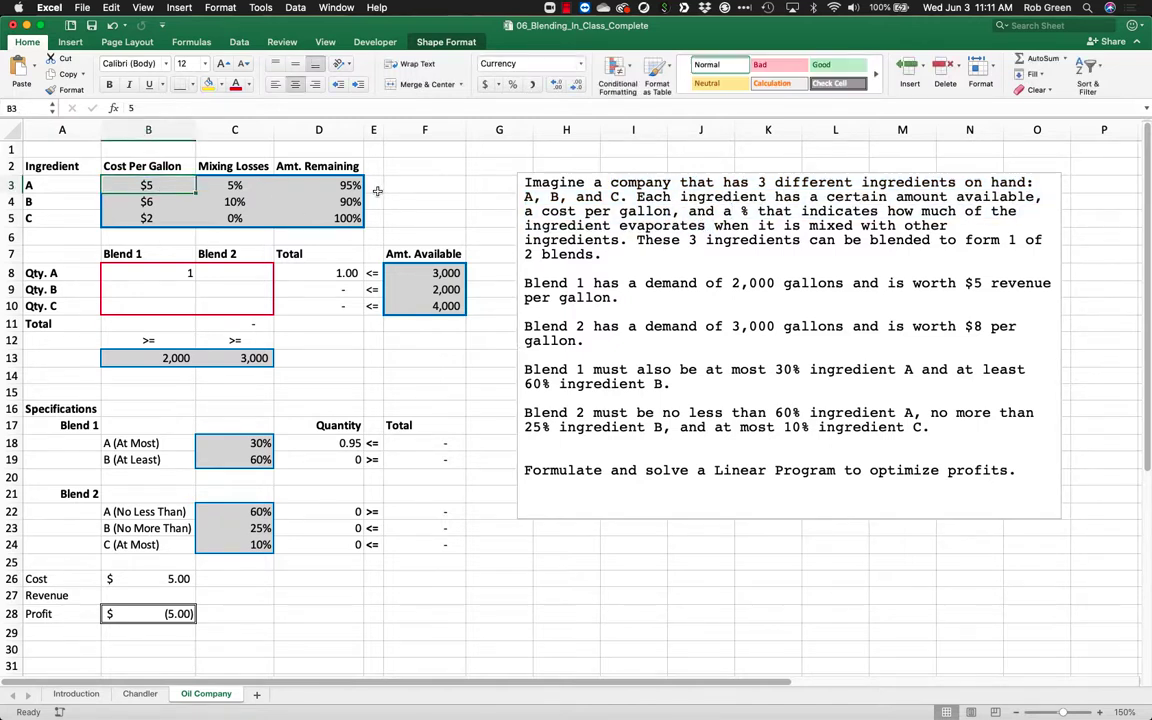
pyautogui.click(147, 596)
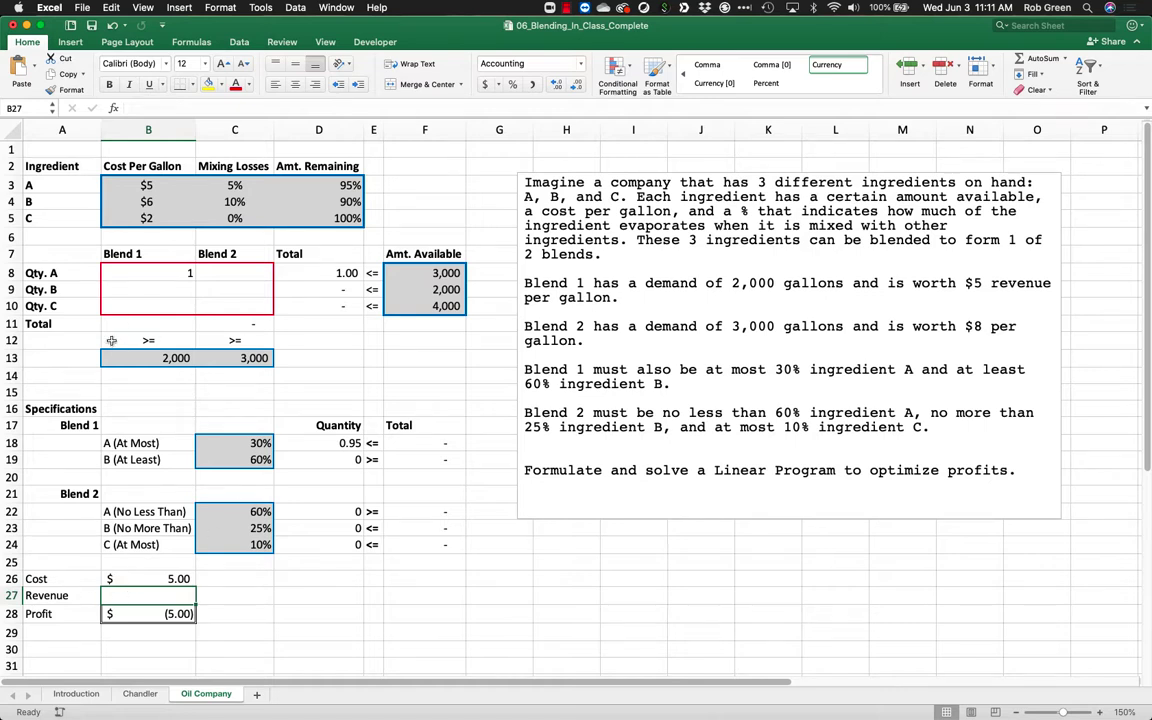
pyautogui.click(12, 237)
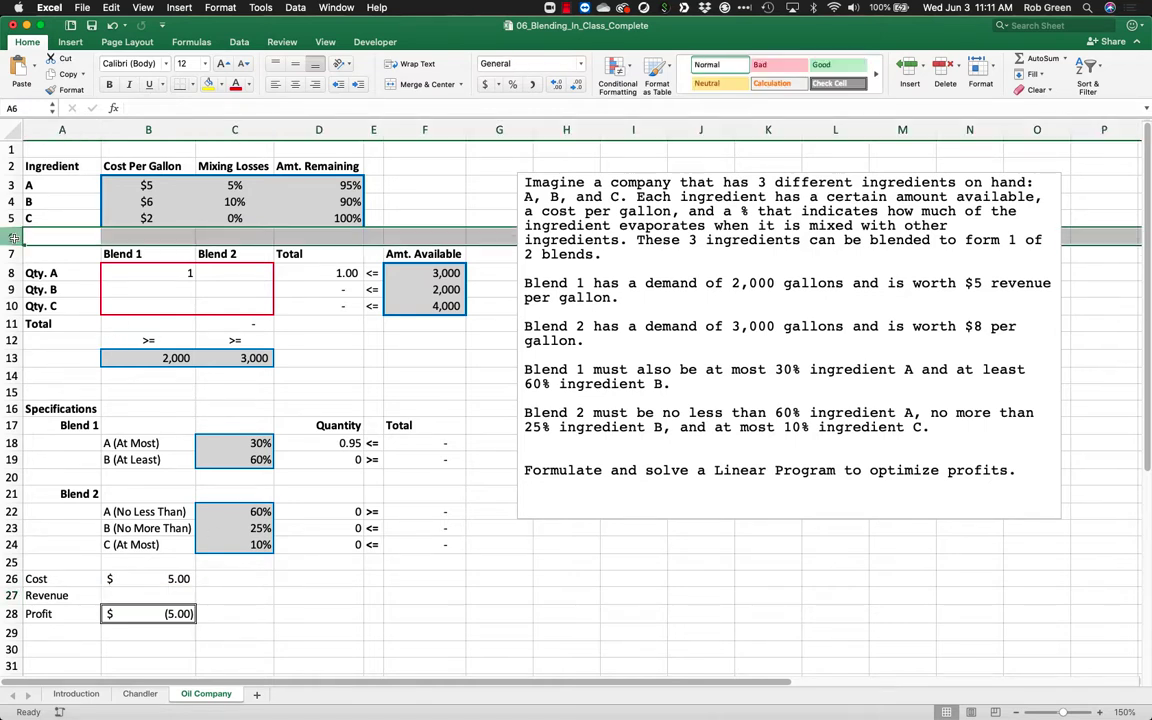
# - Add a Revenue Per Gallon row in A15 with 5 in both B15 and C15, and fit column A to its contents
pyautogui.click(25, 393)
pyautogui.write('Revenue PerGallon')
pyautogui.press('Tab')
pyautogui.write('5')
pyautogui.press('Tab')
pyautogui.write('5')
pyautogui.press('Return')
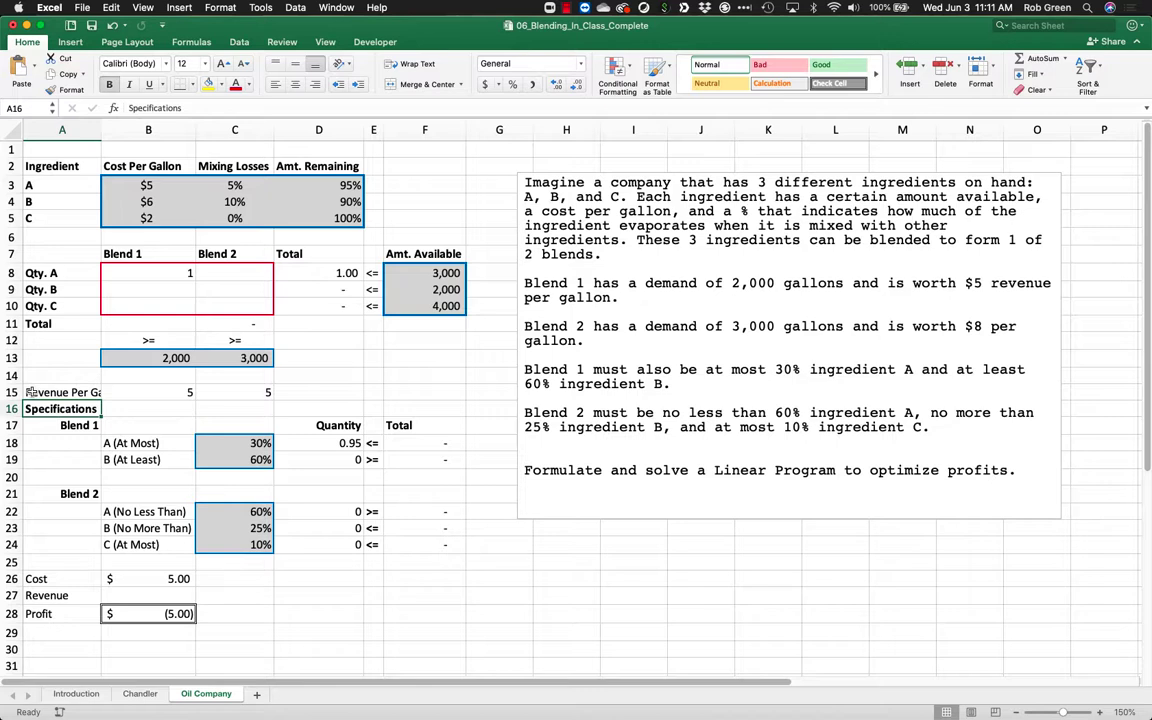
pyautogui.doubleClick(104, 129)
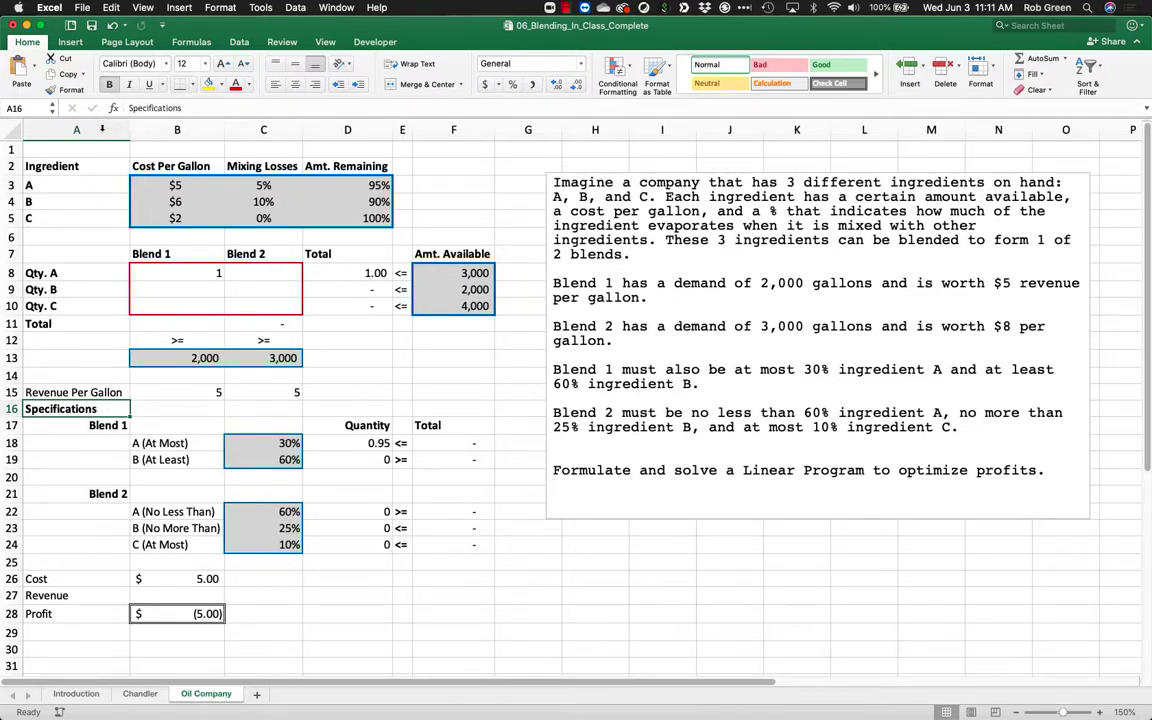
# - Set Blend 2's revenue per gallon in C15 to 8 and apply the dollar accounting format to B15:C15
pyautogui.click(263, 391)
pyautogui.write('8')
pyautogui.hotkey('shift', 'Left')
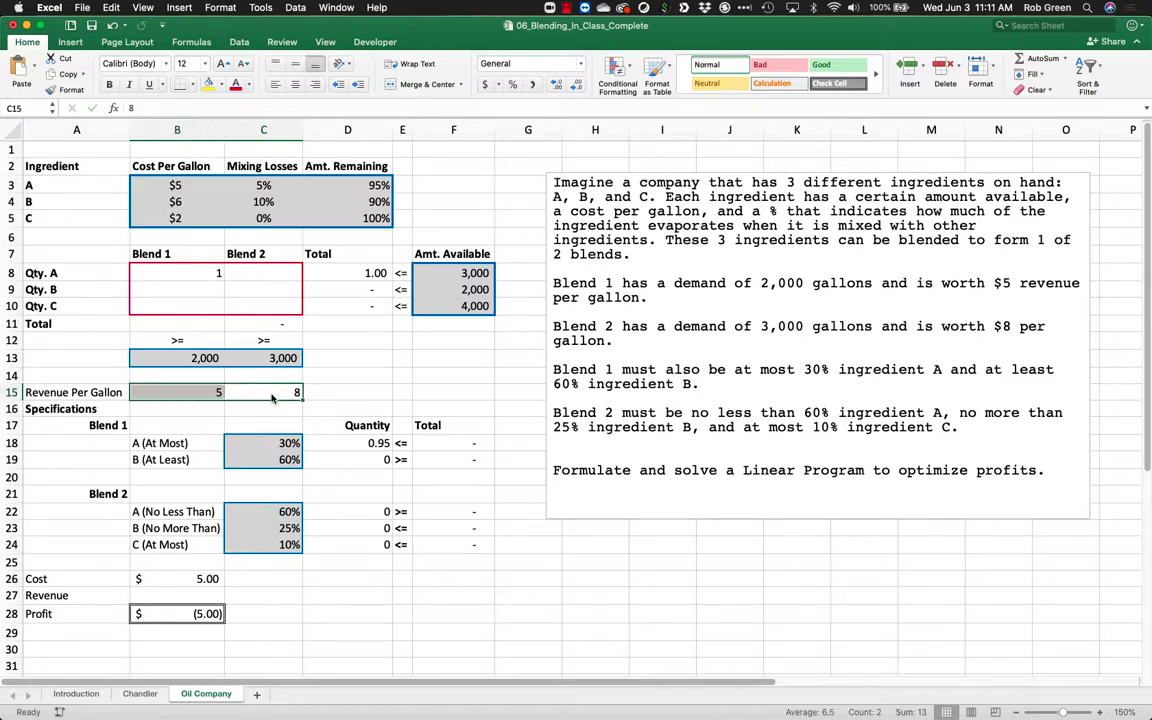
pyautogui.click(485, 84)
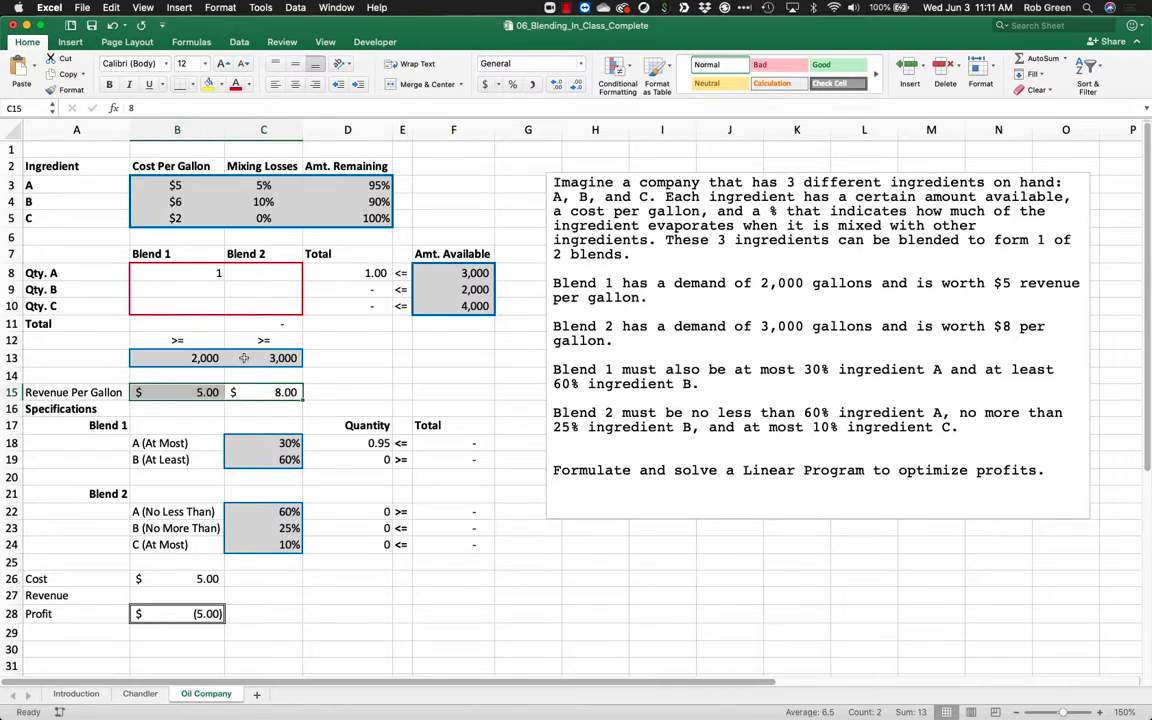
# - Bold the Revenue Per Gallon label in A15 and choose a light gray background fill for B15:C15
pyautogui.click(110, 392)
pyautogui.press('super+b')
pyautogui.moveTo(158, 393); pyautogui.dragTo(246, 392)
pyautogui.rightClick(246, 392)
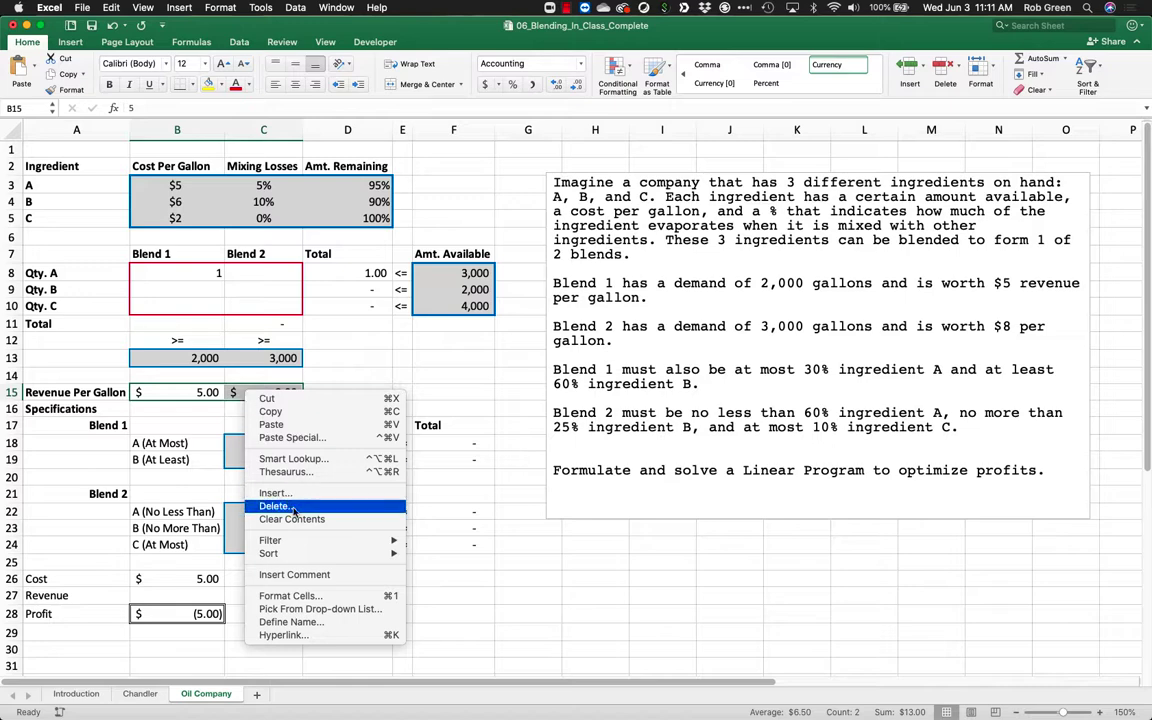
pyautogui.click(300, 595)
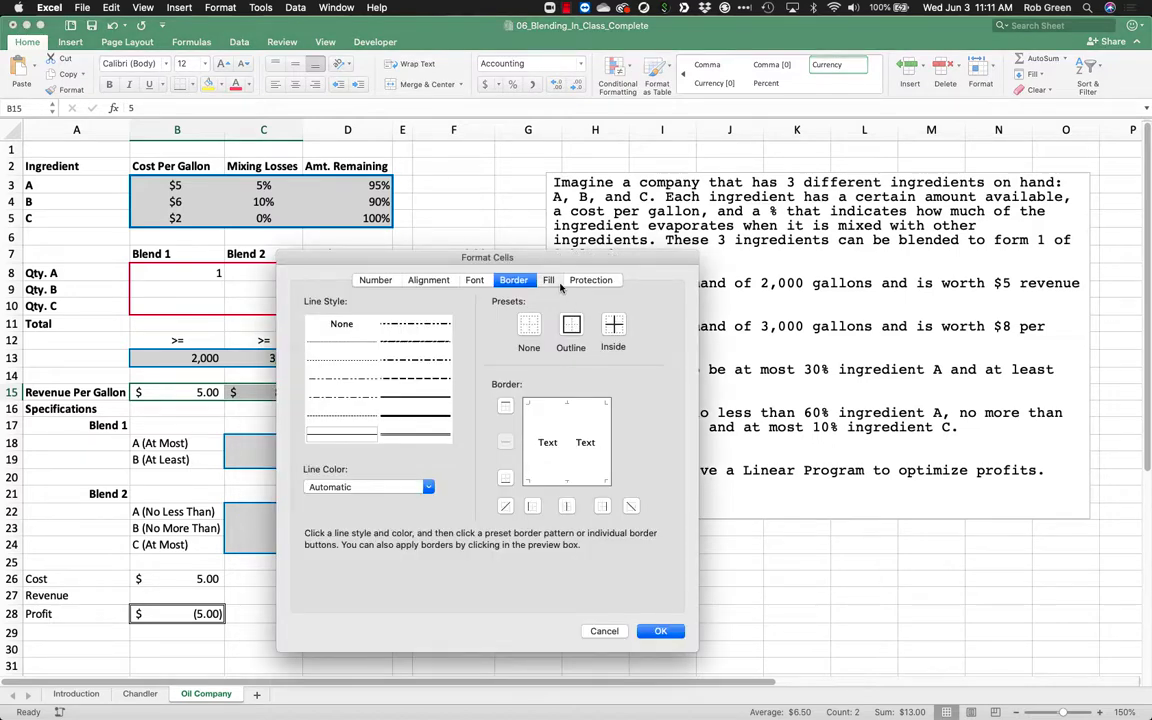
pyautogui.click(548, 280)
pyautogui.click(380, 334)
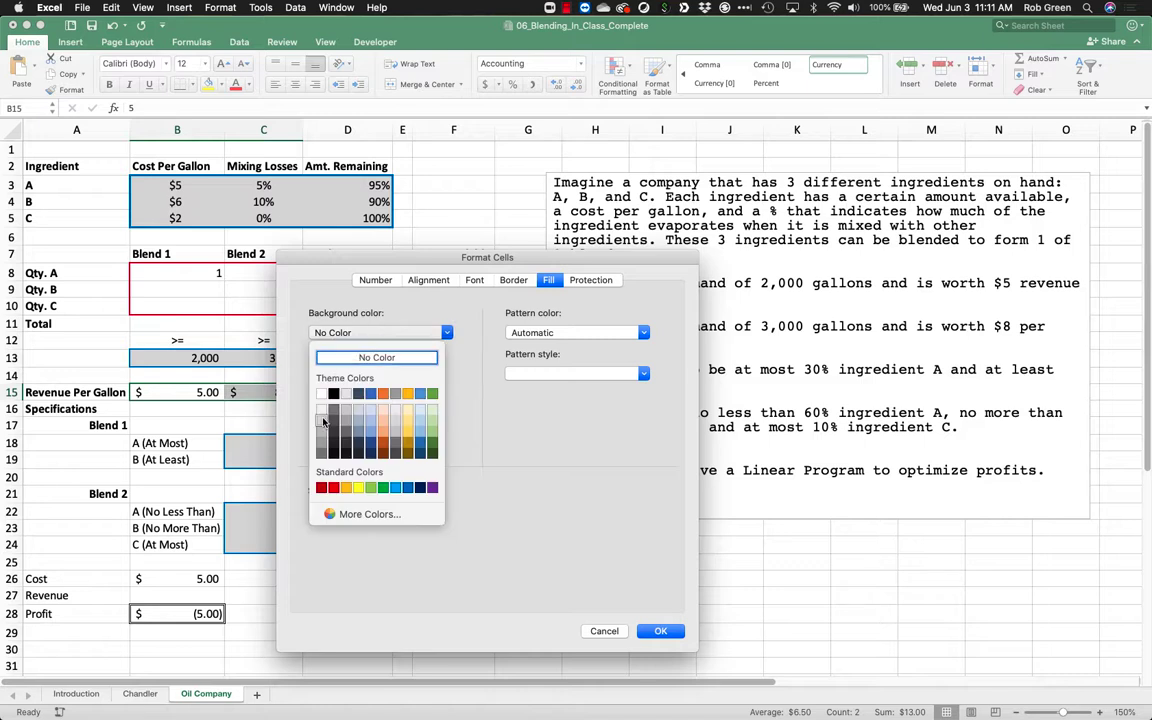
pyautogui.click(312, 400)
# - Give the revenue per gallon cells B15:C15 a medium-thick blue outline border and apply the cell formatting
pyautogui.click(512, 280)
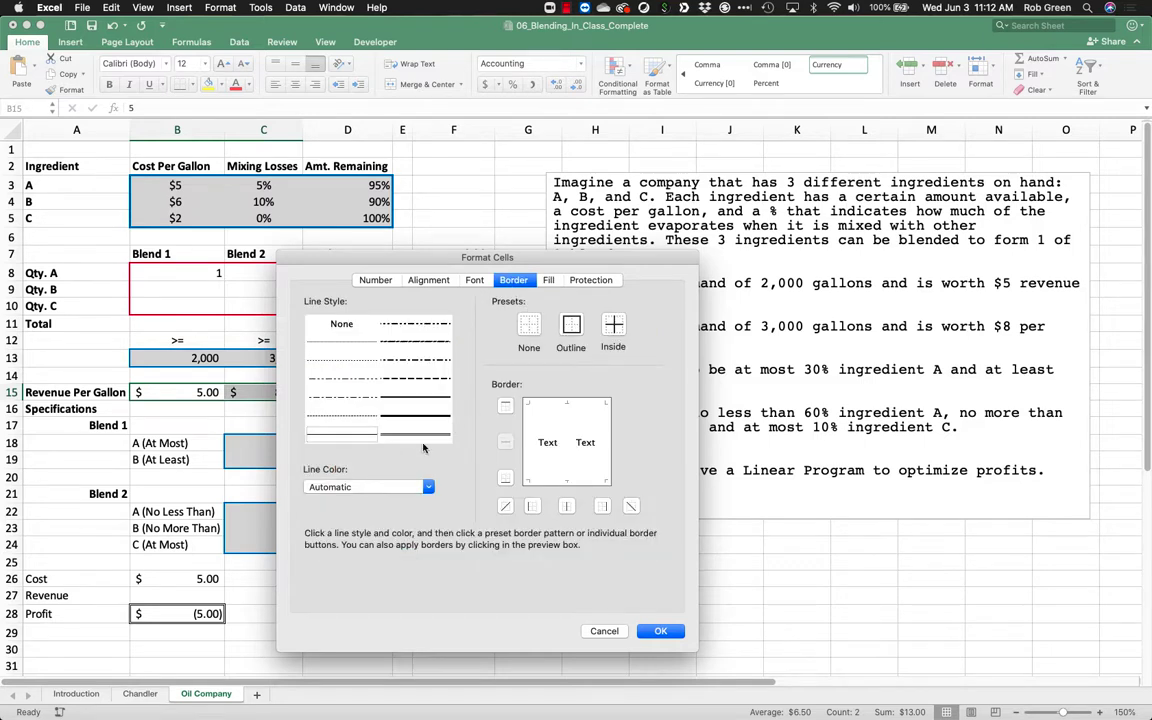
pyautogui.click(427, 488)
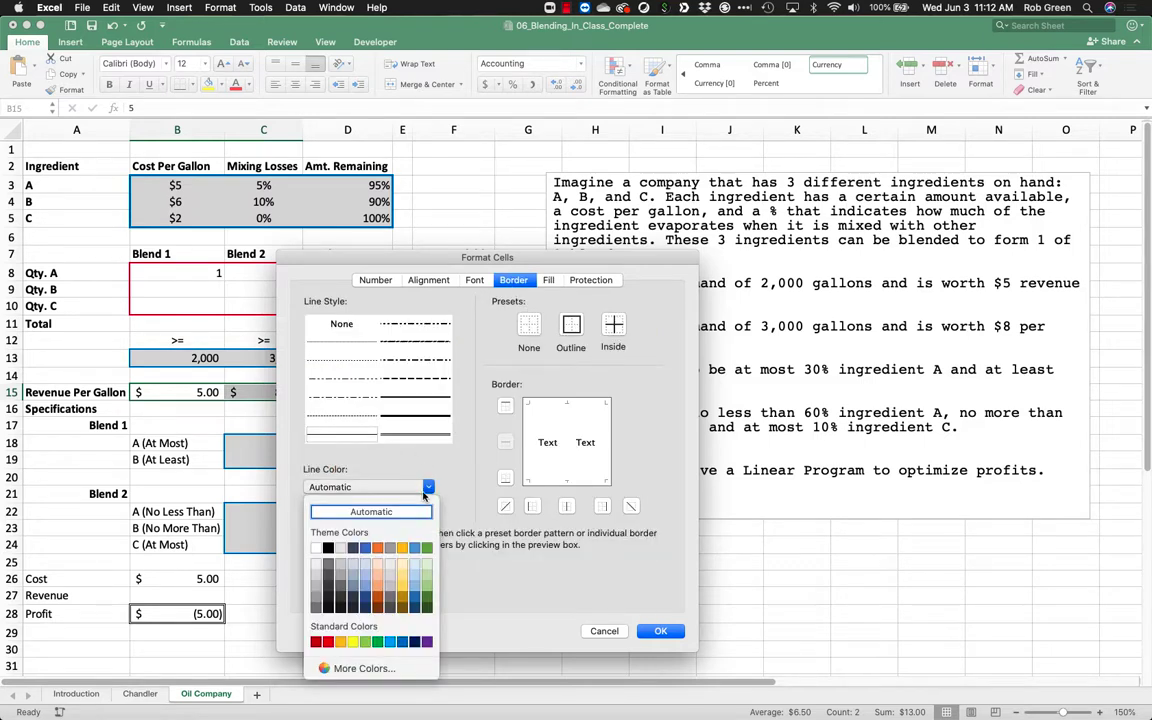
pyautogui.click(365, 579)
pyautogui.click(415, 397)
pyautogui.click(571, 325)
pyautogui.click(660, 632)
pyautogui.click(528, 565)
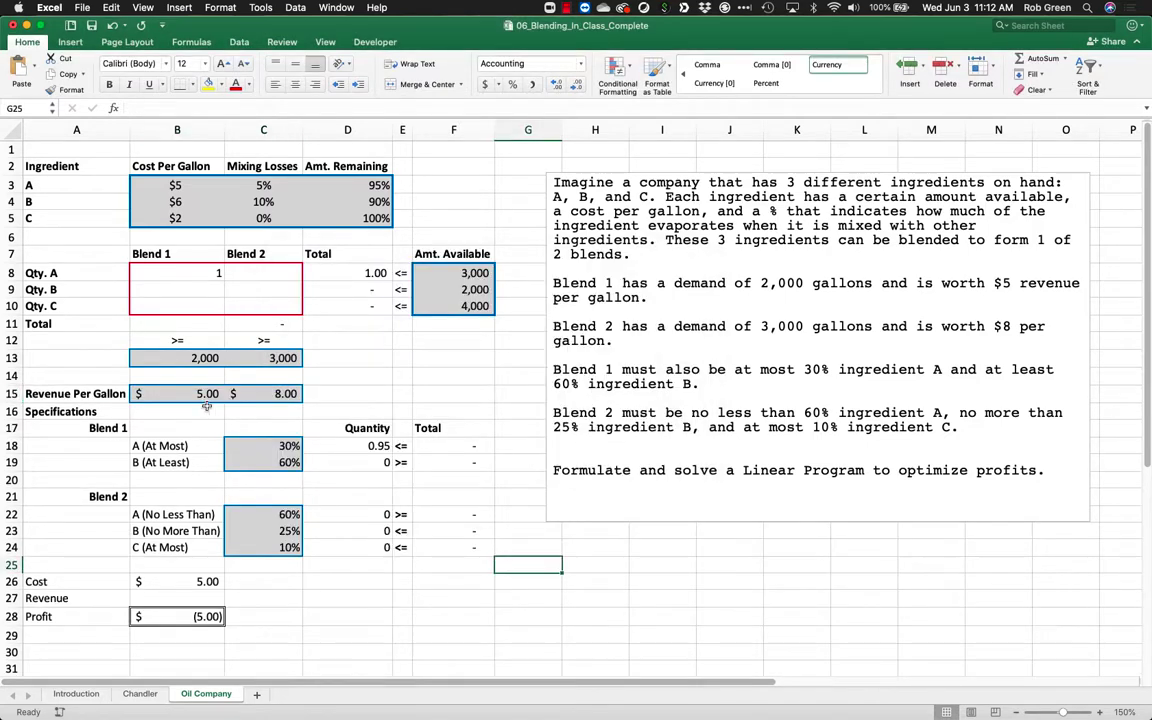
pyautogui.rightClick(27, 411)
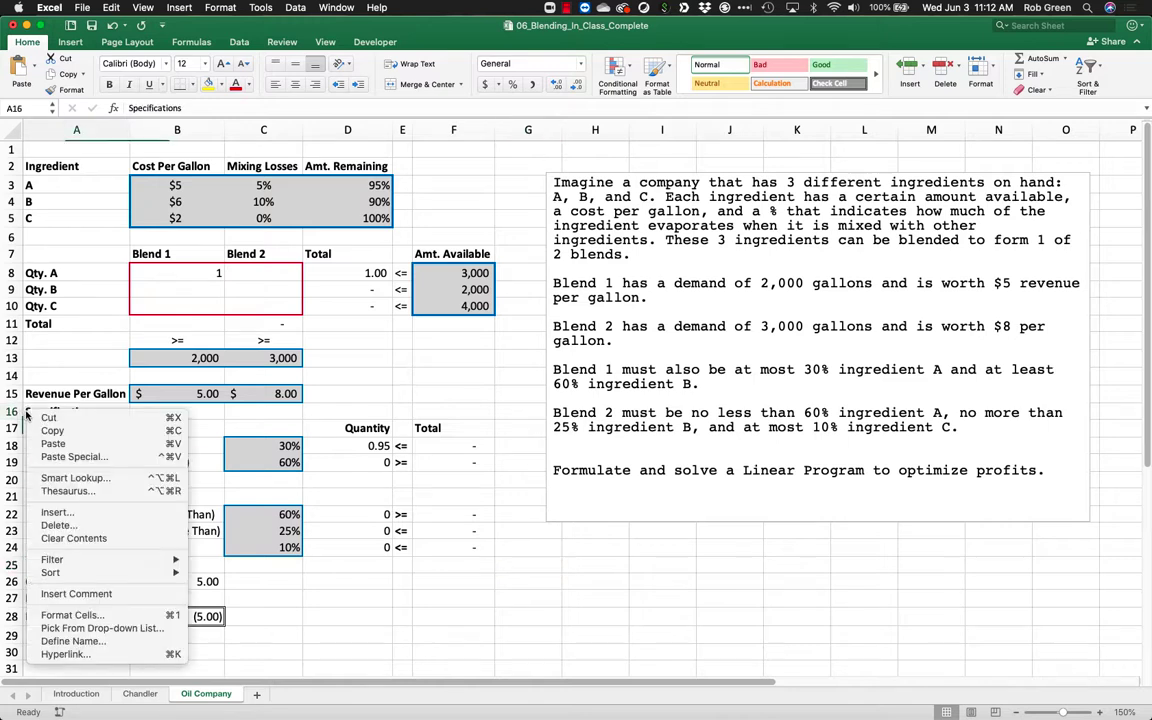
pyautogui.click(50, 522)
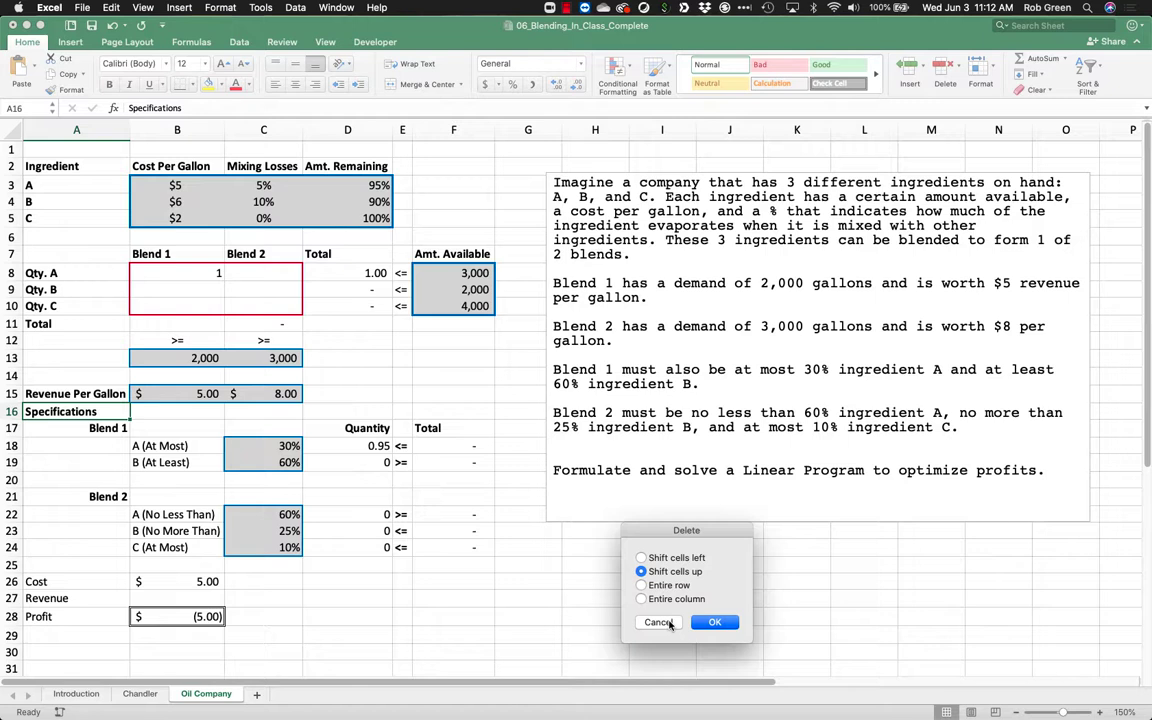
pyautogui.click(670, 623)
pyautogui.click(442, 596)
pyautogui.scroll(-1, 442, 594)
pyautogui.click(347, 575)
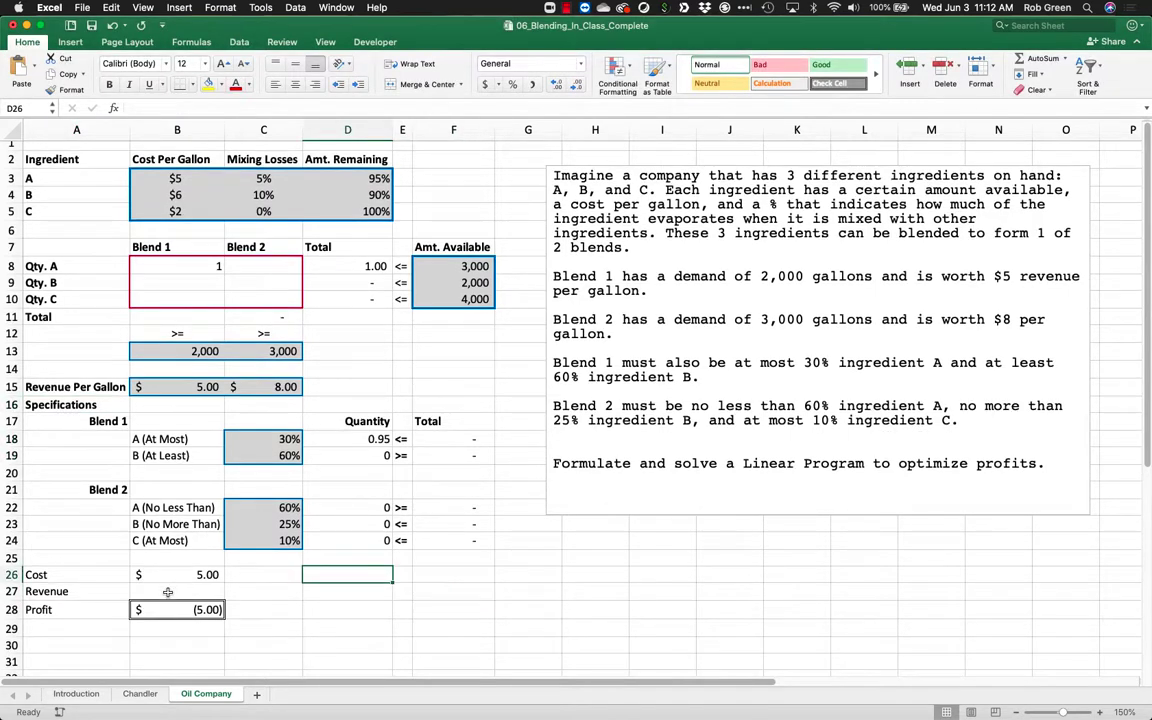
# - Enter the revenue formula =SUMPRODUCT(B15:C15,B11:C11) in B27
pyautogui.click(169, 592)
pyautogui.write('=sumproduc')
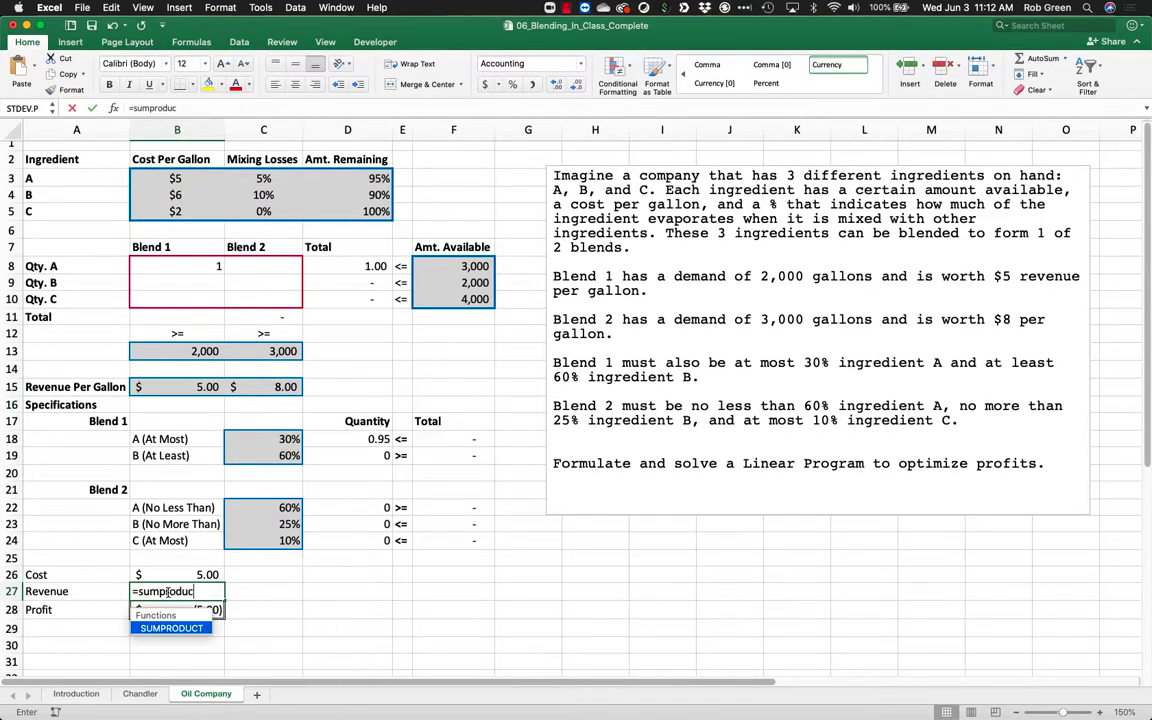
pyautogui.write('t(')
pyautogui.moveTo(194, 388); pyautogui.dragTo(259, 388)
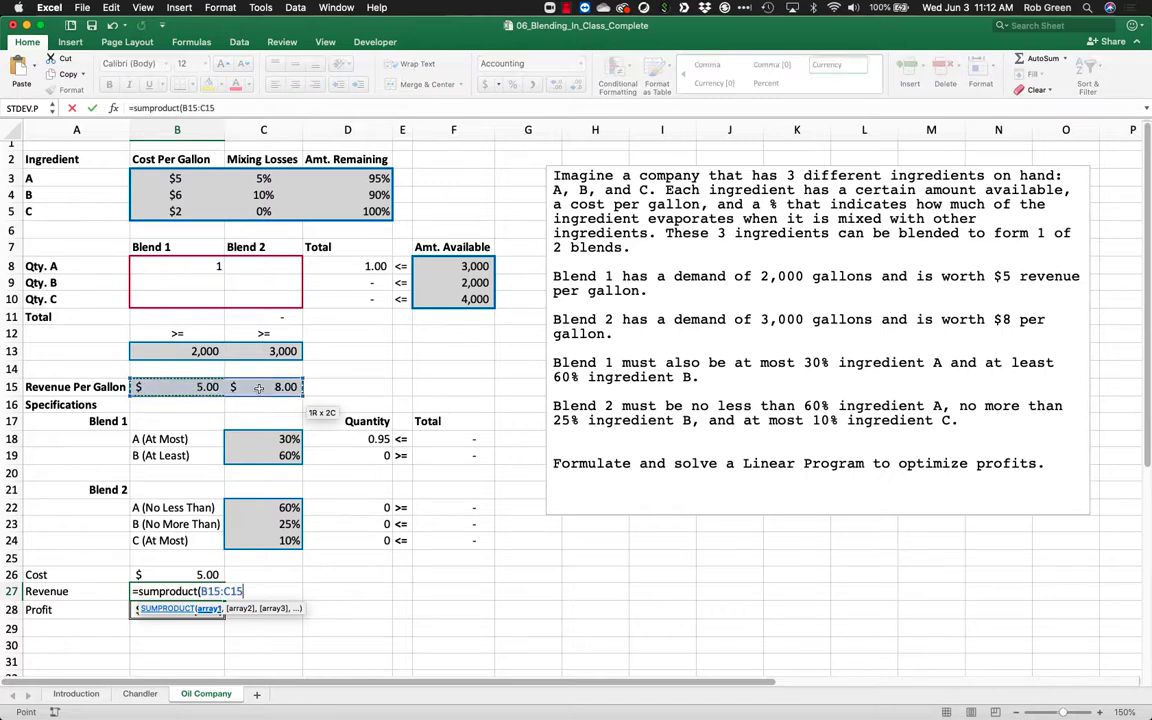
pyautogui.write(',')
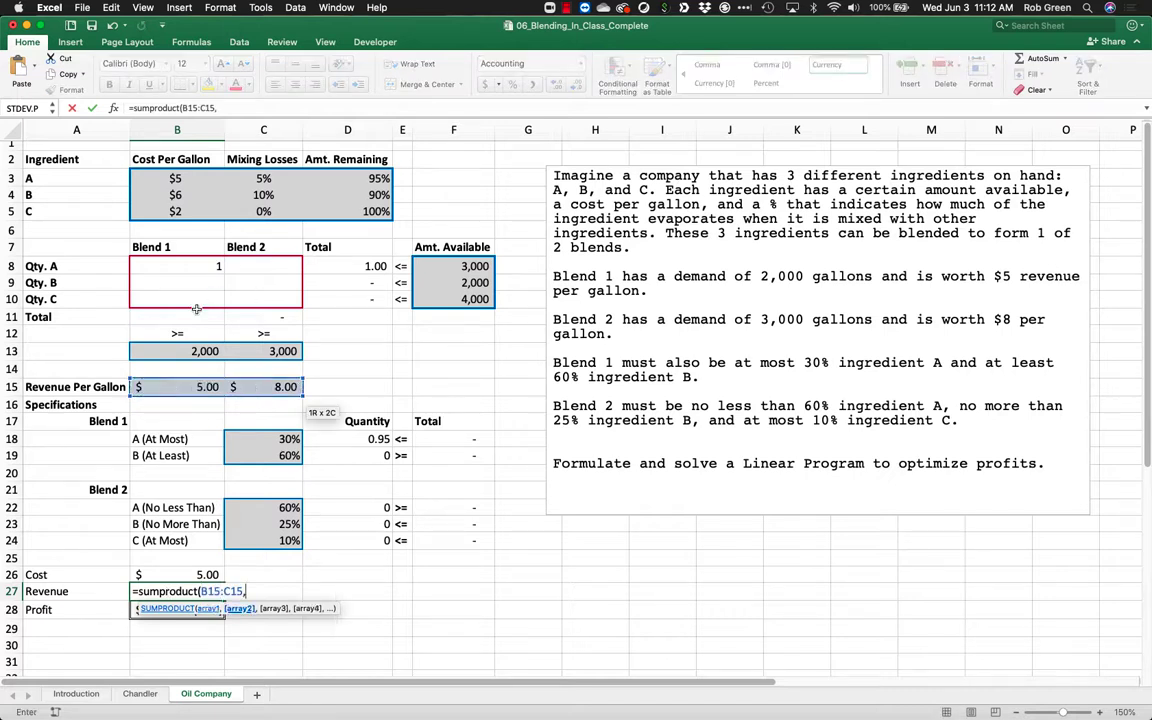
pyautogui.moveTo(212, 317); pyautogui.dragTo(257, 321)
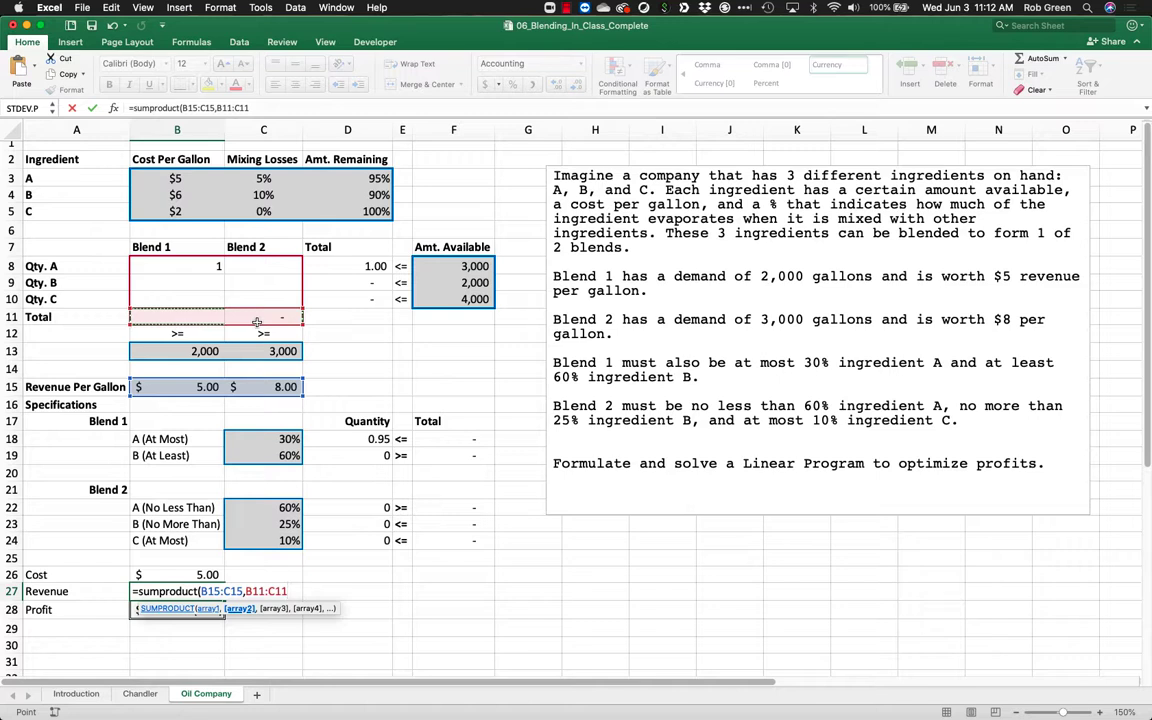
pyautogui.press('Return')
pyautogui.click(187, 596)
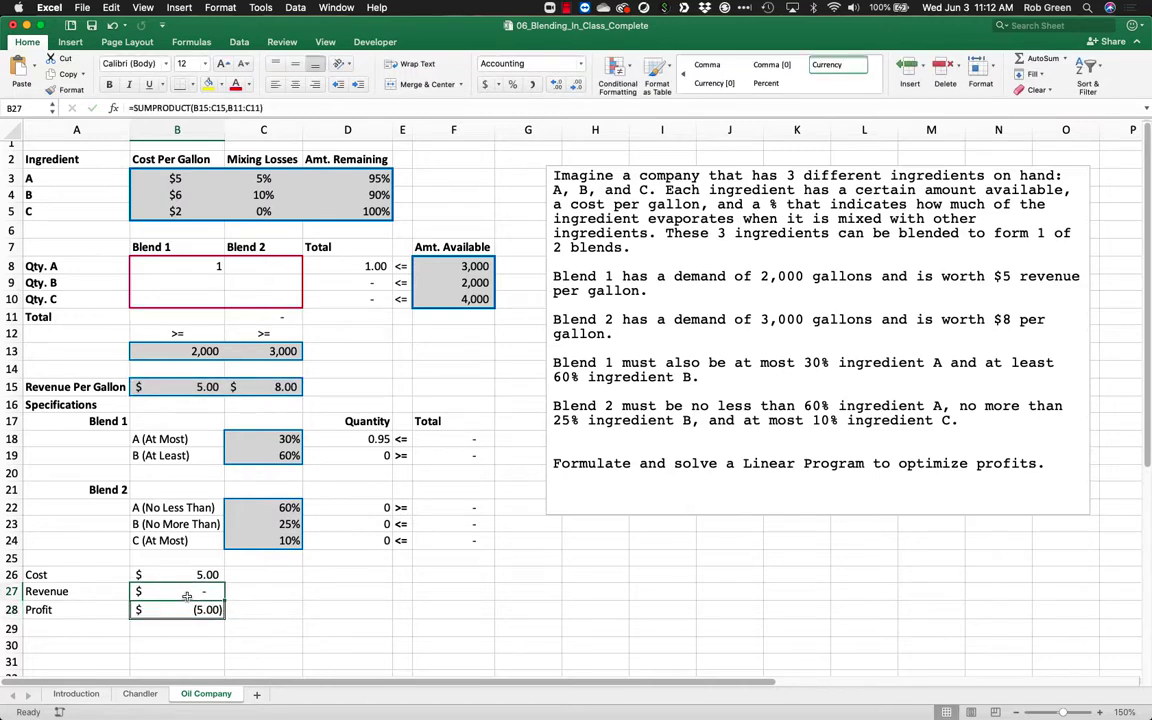
pyautogui.doubleClick(184, 614)
pyautogui.click(340, 610)
pyautogui.click(445, 610)
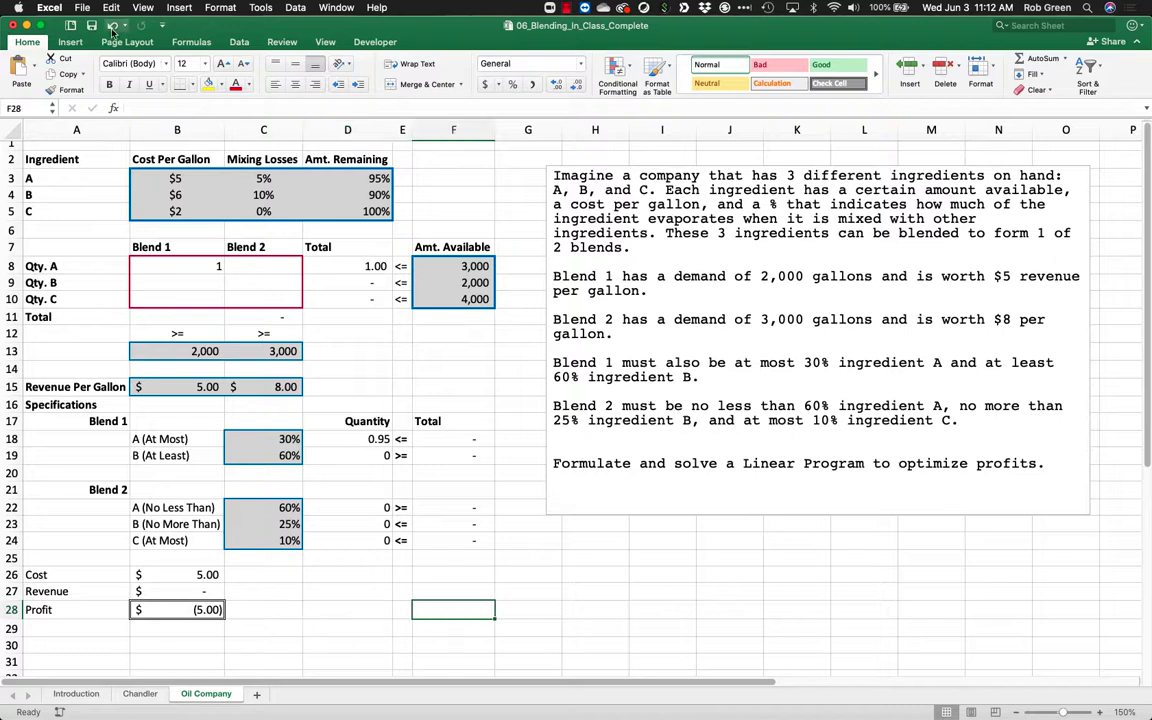
pyautogui.moveTo(463, 437); pyautogui.dragTo(325, 493)
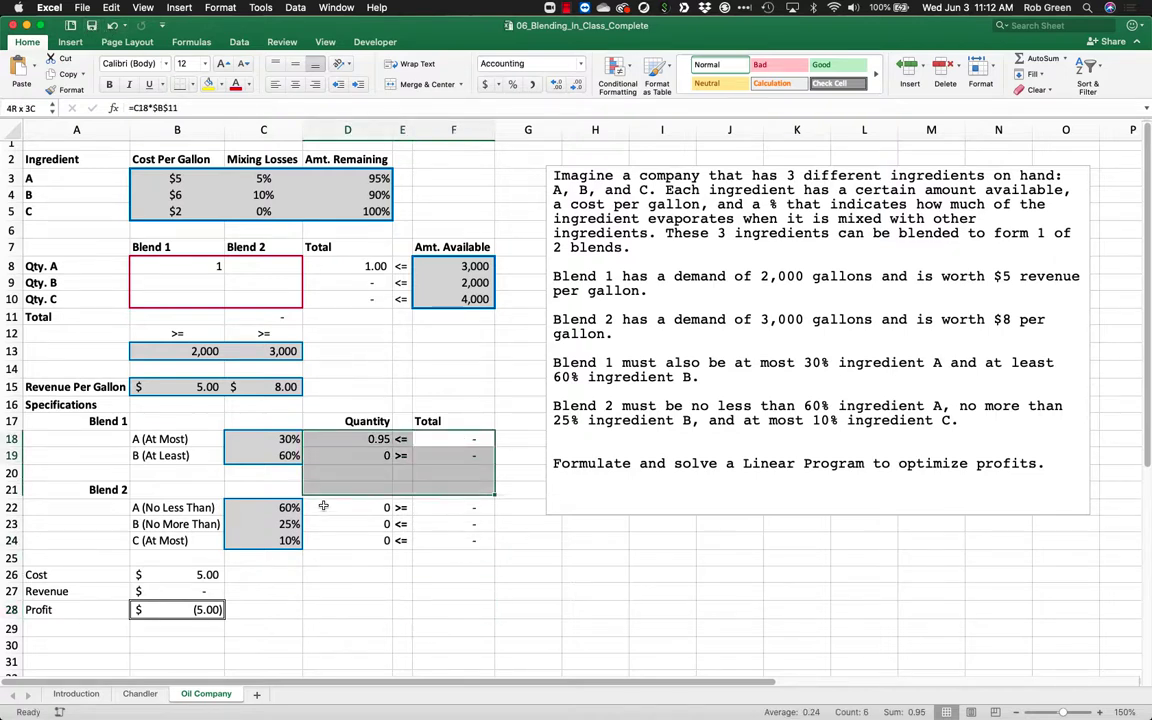
pyautogui.click(180, 610)
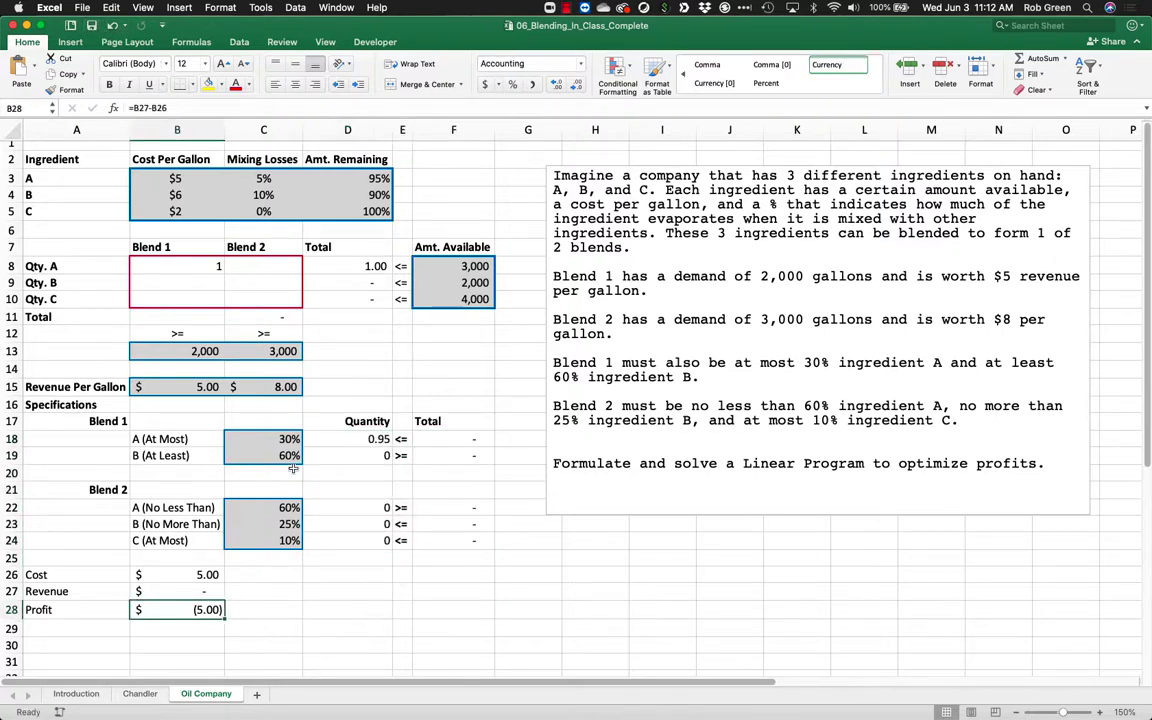
pyautogui.moveTo(324, 185); pyautogui.dragTo(263, 211)
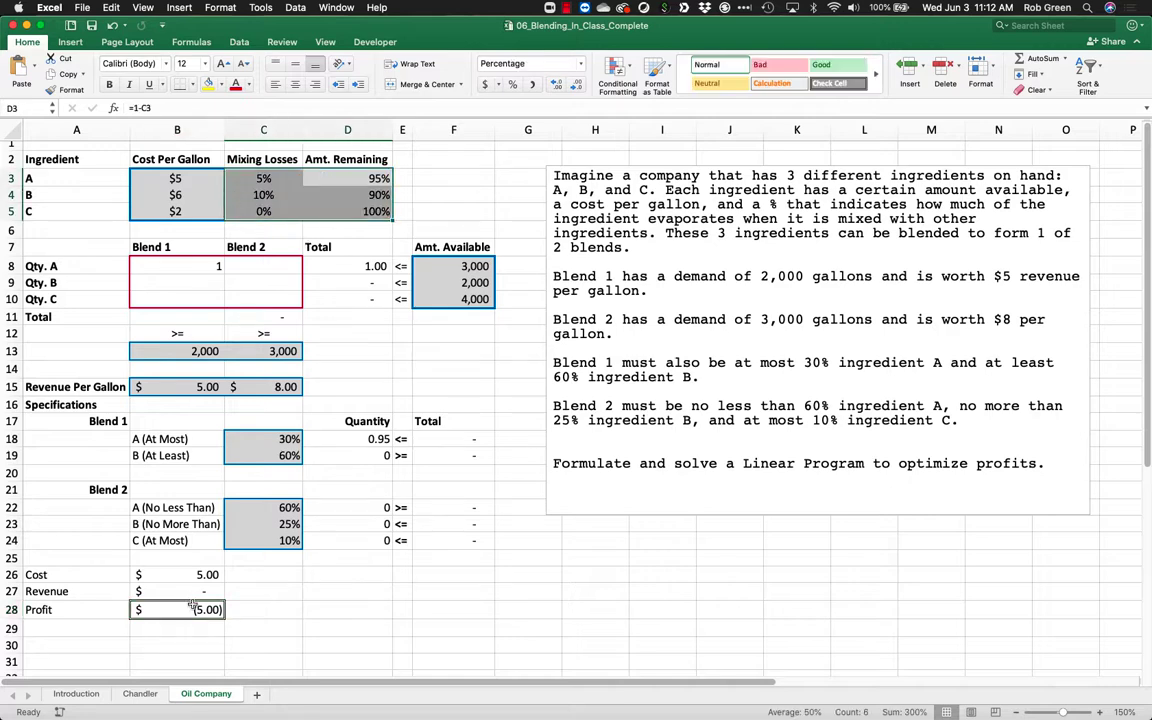
# - Start Solver and set the changing variable cells to the blend quantities 'Oil Company'!$B$8:$C$10
pyautogui.click(240, 42)
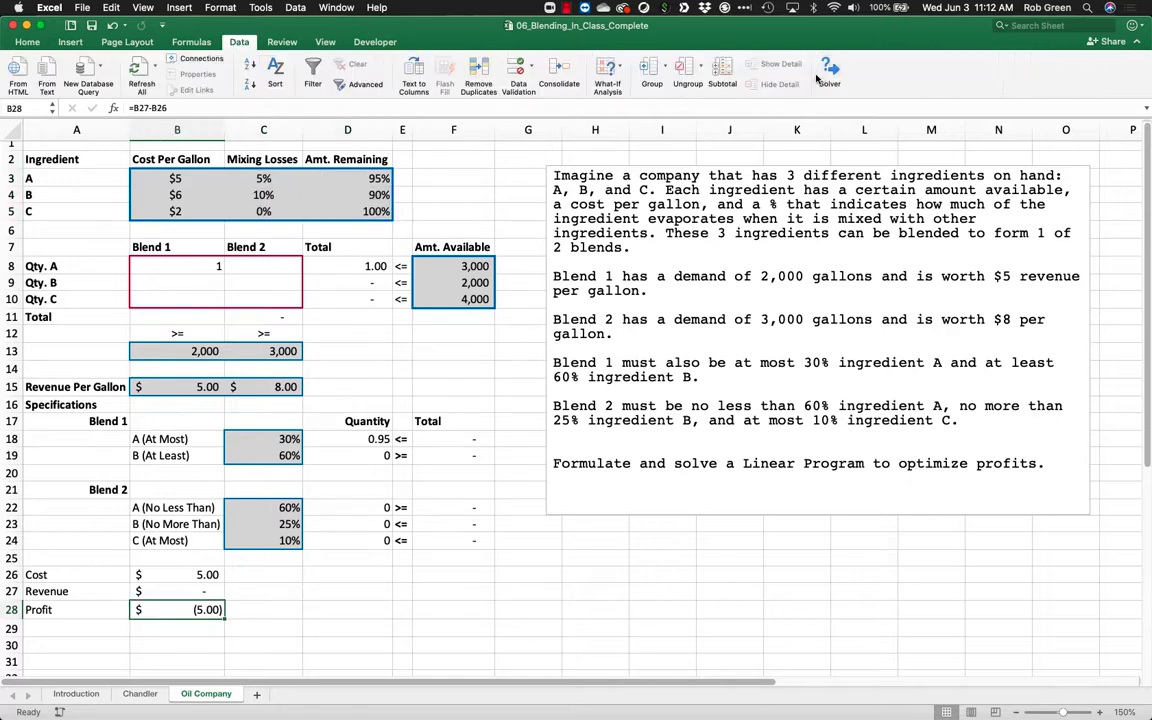
pyautogui.click(830, 70)
pyautogui.click(596, 264)
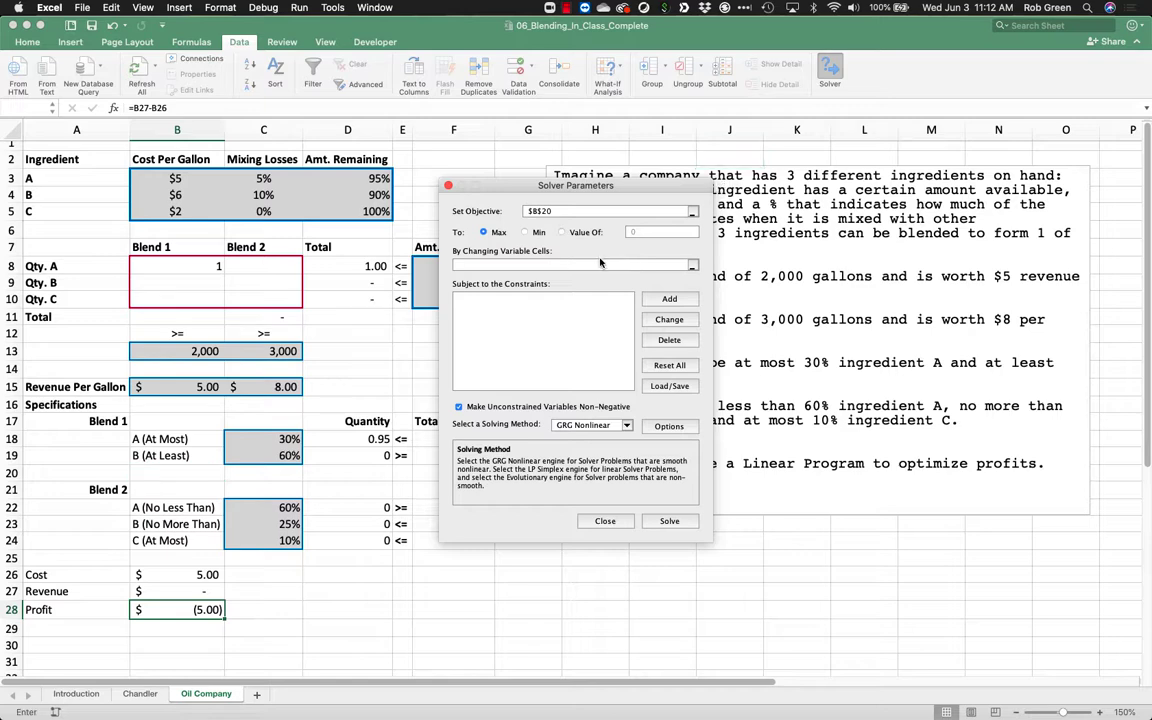
pyautogui.moveTo(180, 262); pyautogui.dragTo(240, 298)
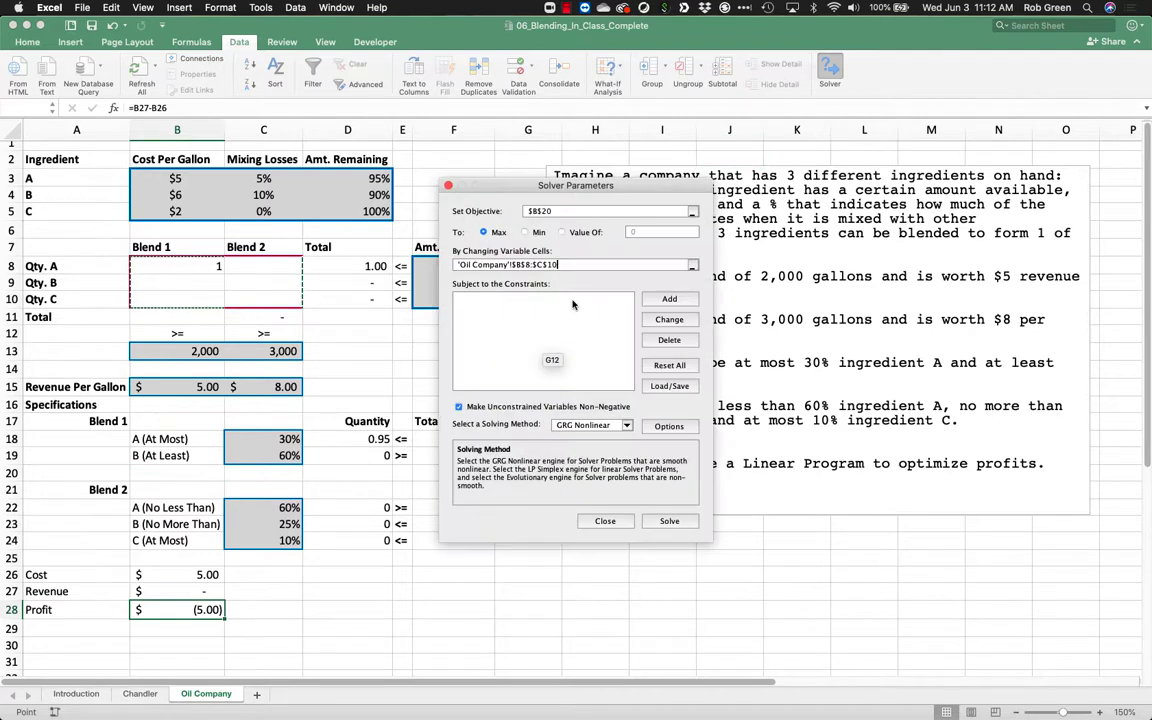
# - Set the Solver objective to the profit cell B28 and add the availability constraint D8:D10 <= F8:F10
pyautogui.click(494, 211)
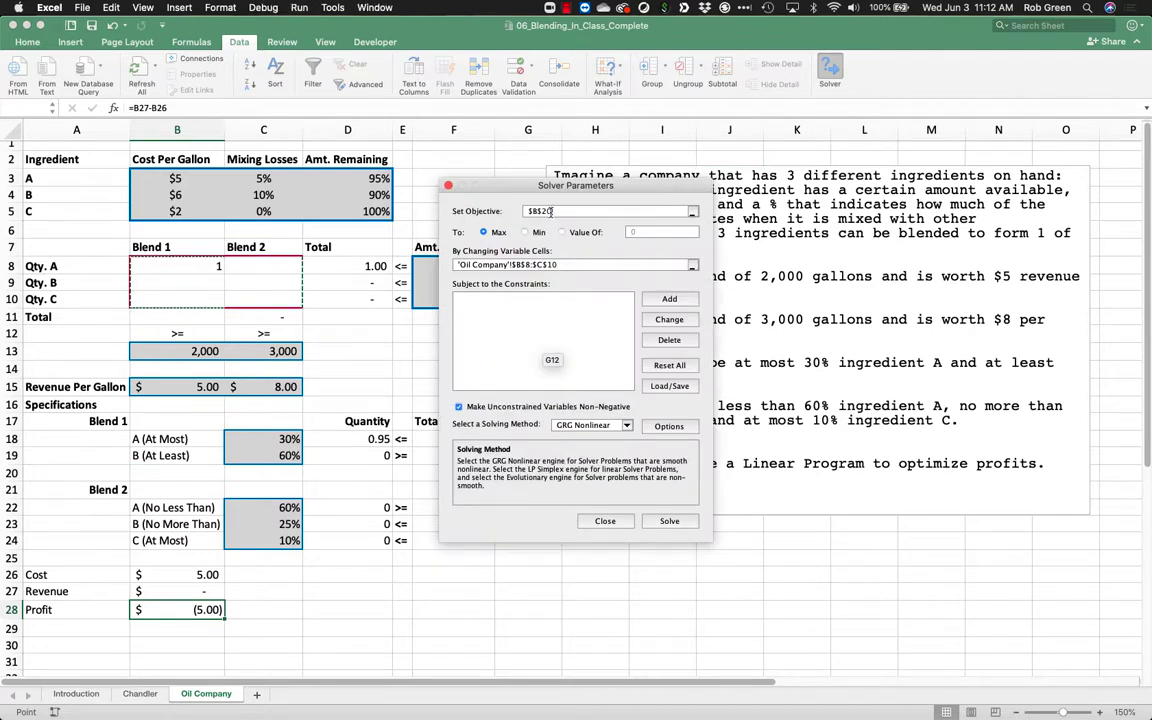
pyautogui.click(214, 606)
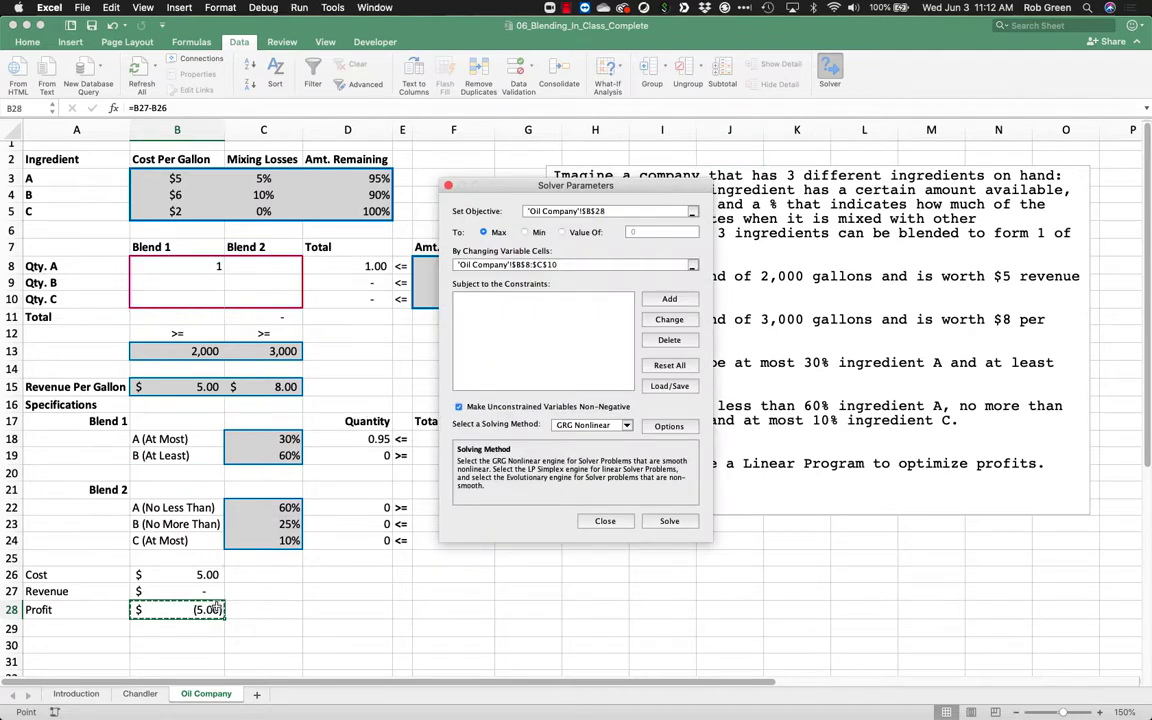
pyautogui.click(669, 299)
pyautogui.moveTo(365, 266); pyautogui.dragTo(385, 302)
pyautogui.moveTo(470, 270); pyautogui.dragTo(474, 300)
pyautogui.click(494, 382)
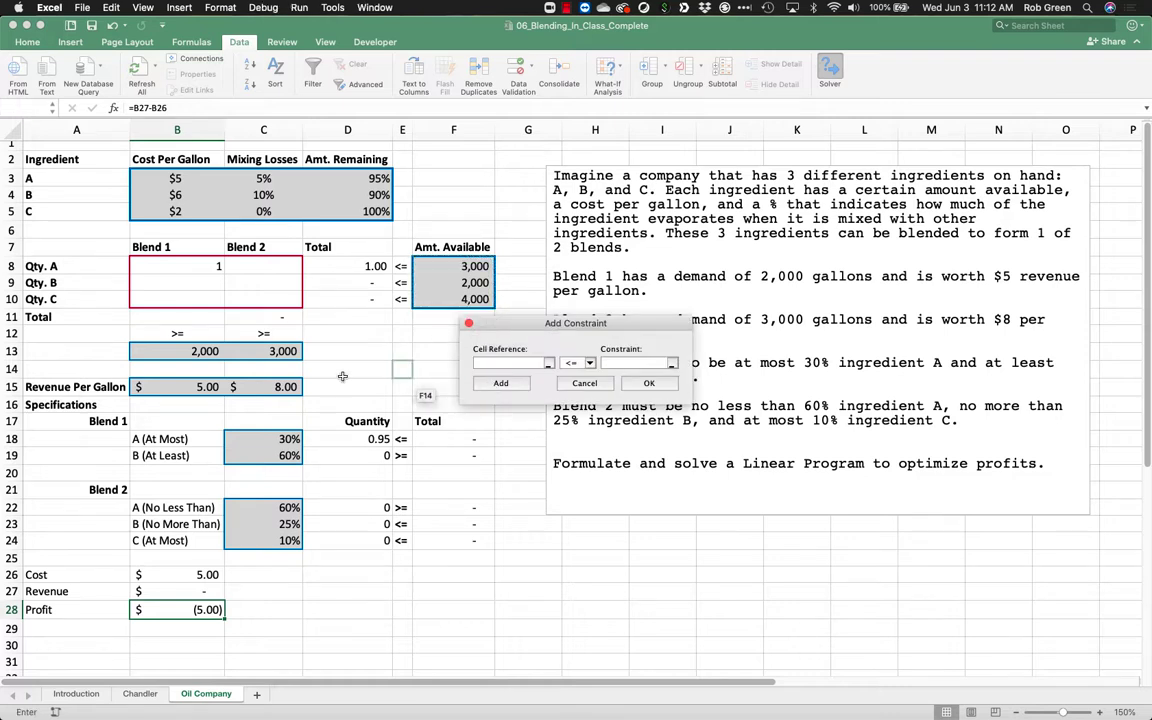
# - Add the demand constraint that the blend totals B11:C11 are >= the demands in B13:C13
pyautogui.moveTo(178, 320); pyautogui.dragTo(240, 320)
pyautogui.click(575, 362)
pyautogui.click(583, 395)
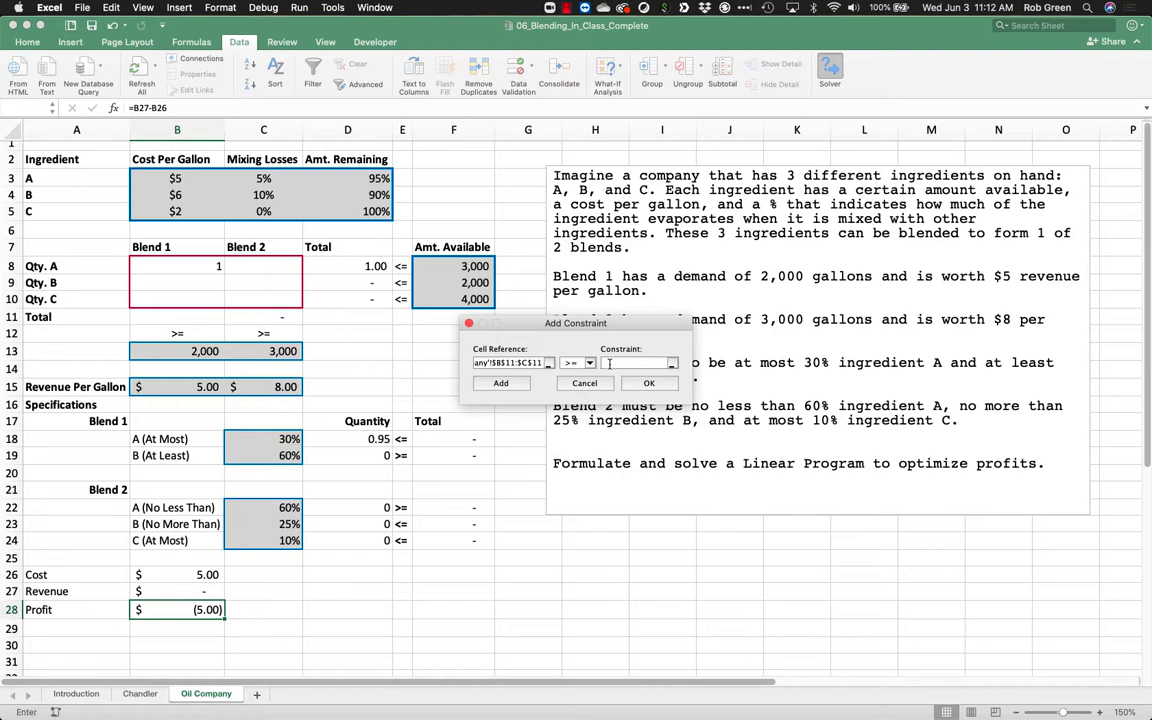
pyautogui.moveTo(154, 354); pyautogui.dragTo(264, 357)
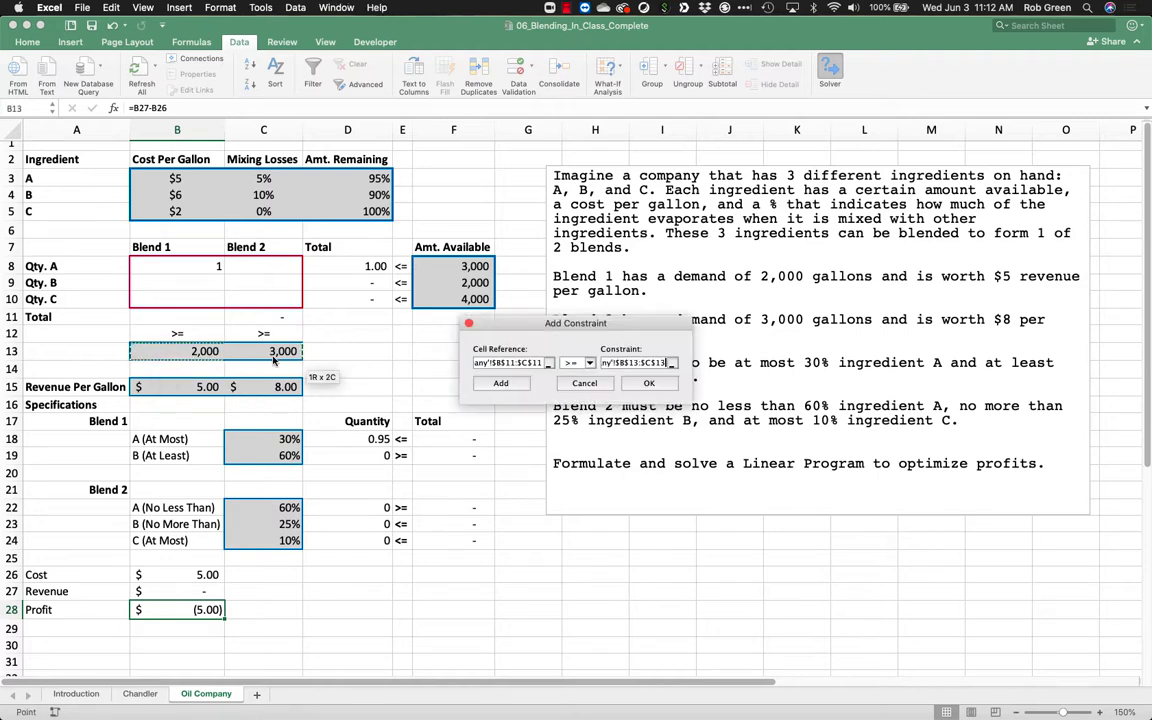
pyautogui.click(502, 385)
# - Add the Blend 1 specification constraints D18 <= F18 and D19 >= F19
pyautogui.click(364, 441)
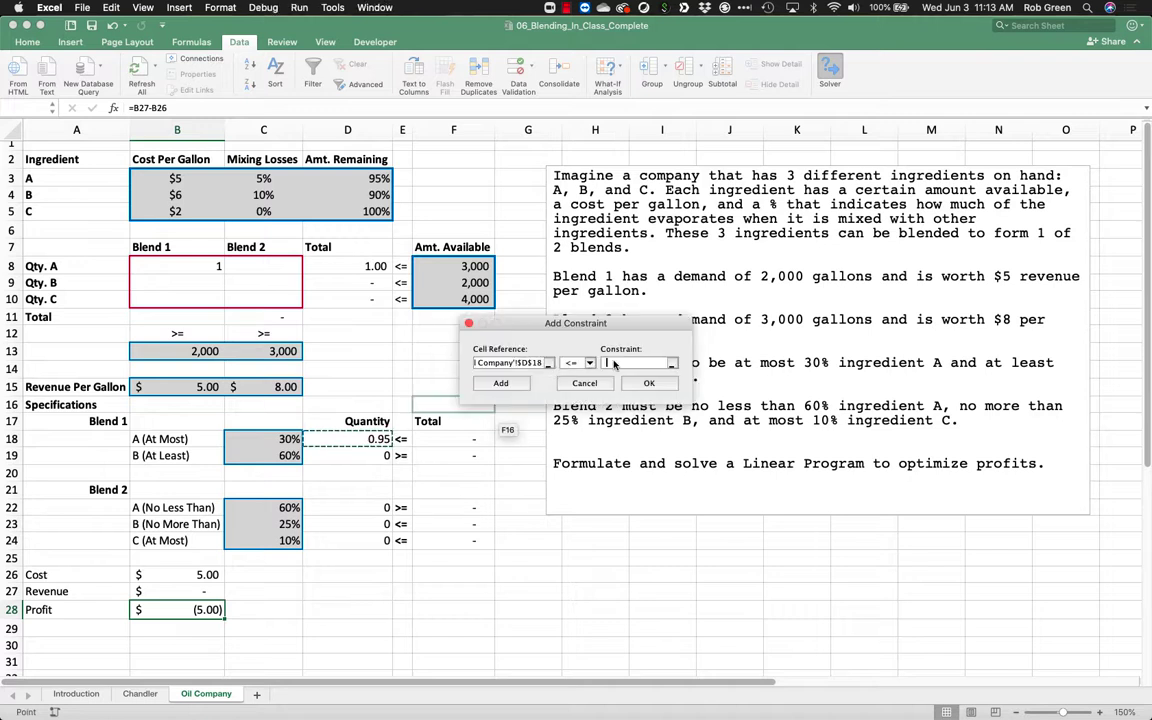
pyautogui.click(460, 438)
pyautogui.click(501, 383)
pyautogui.click(368, 453)
pyautogui.click(589, 363)
pyautogui.click(578, 386)
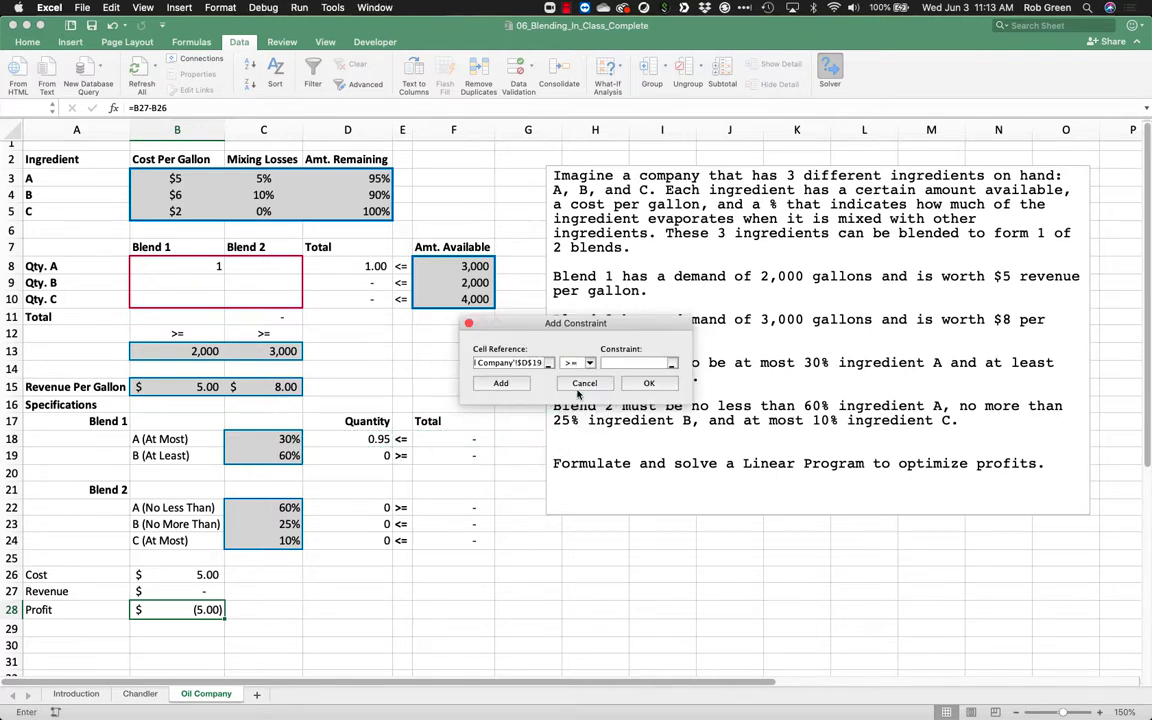
pyautogui.click(464, 458)
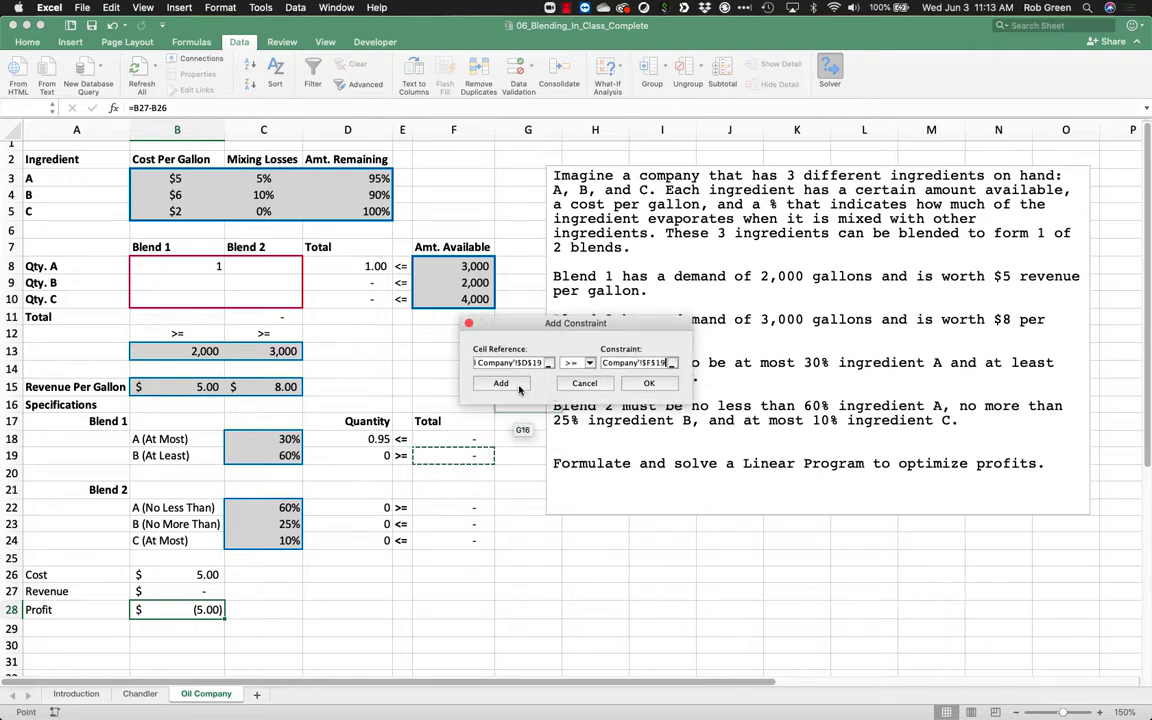
pyautogui.click(501, 383)
# - Add the Blend 2 specification constraints D22 >= F22 and D23:D24 <= F23:F24, completing the constraint list
pyautogui.click(377, 509)
pyautogui.click(589, 363)
pyautogui.click(578, 386)
pyautogui.click(445, 507)
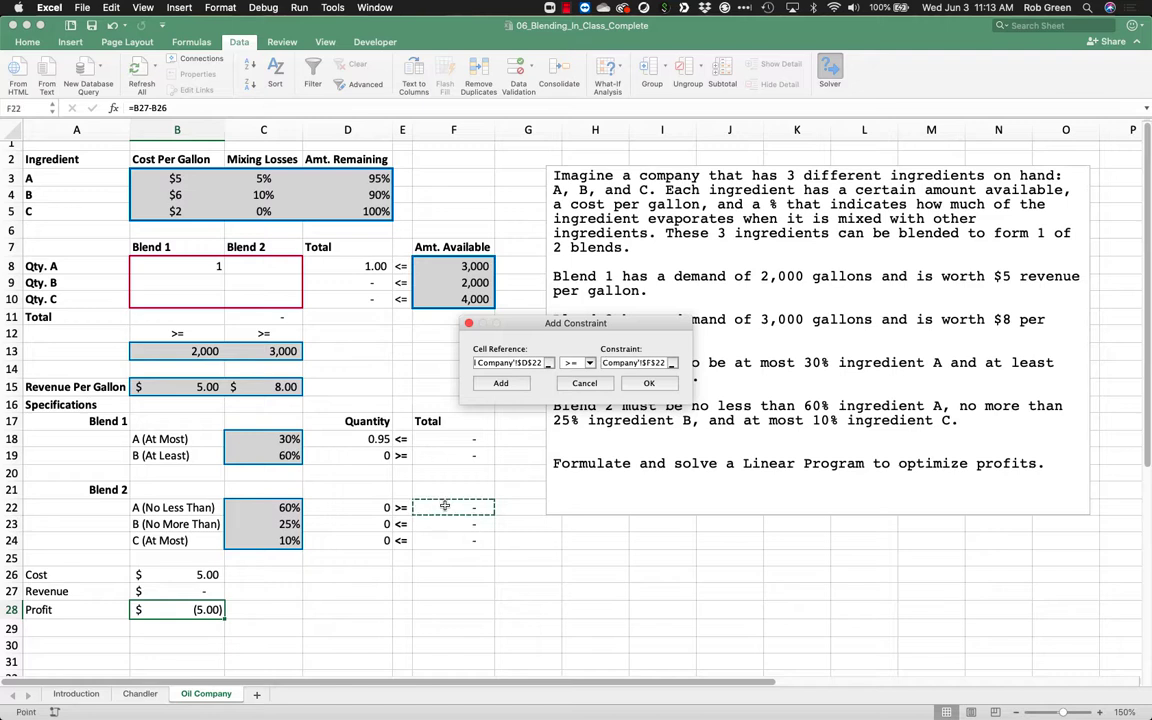
pyautogui.click(501, 383)
pyautogui.moveTo(391, 519); pyautogui.dragTo(453, 540)
pyautogui.click(608, 363)
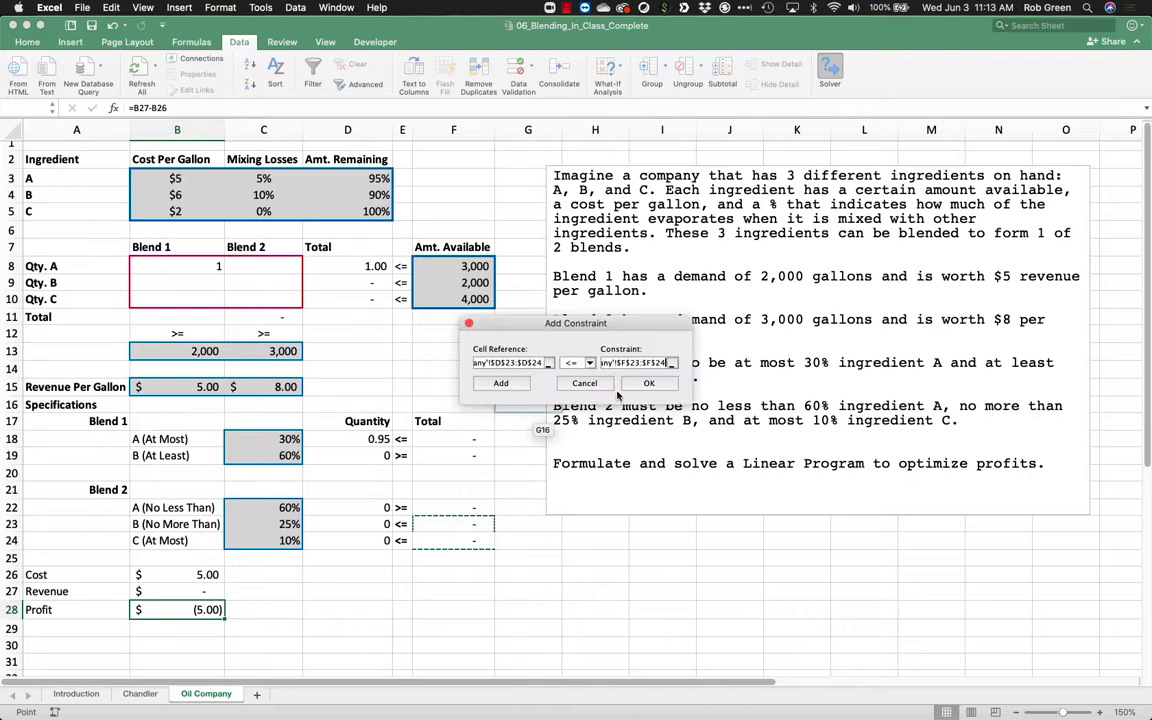
pyautogui.press('Return')
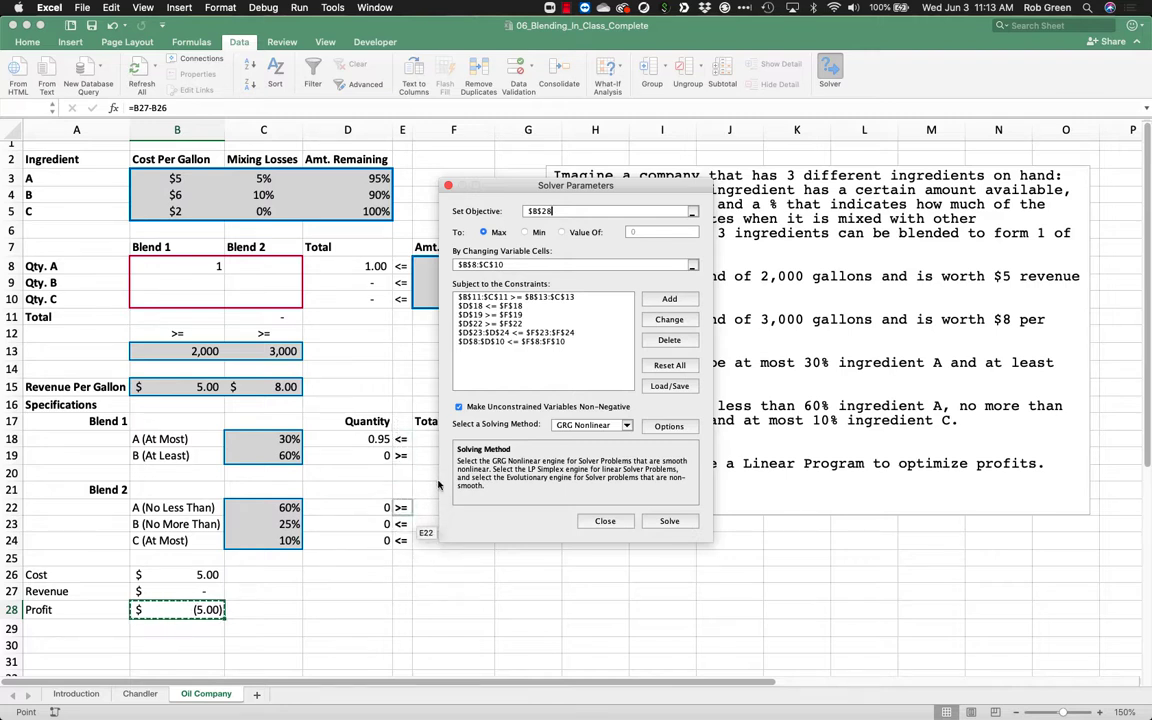
# - Choose Simplex LP as the solving method, solve the model and keep the Solver solution
pyautogui.click(566, 427)
pyautogui.click(572, 446)
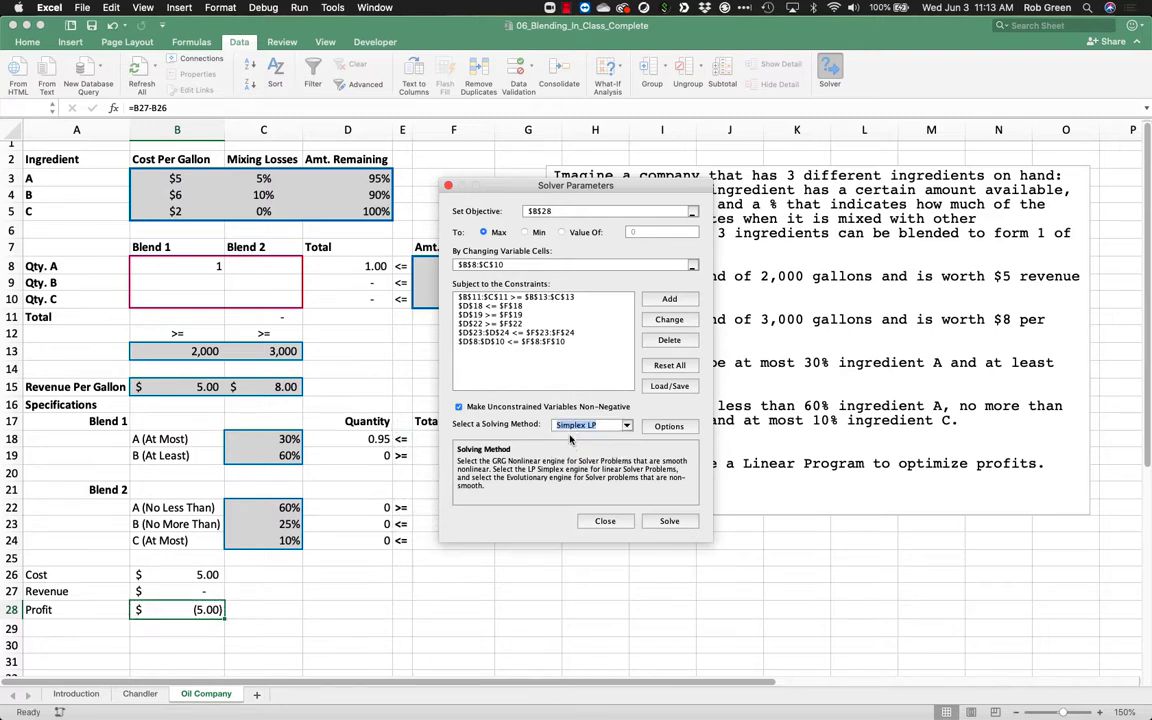
pyautogui.moveTo(585, 191); pyautogui.dragTo(656, 188)
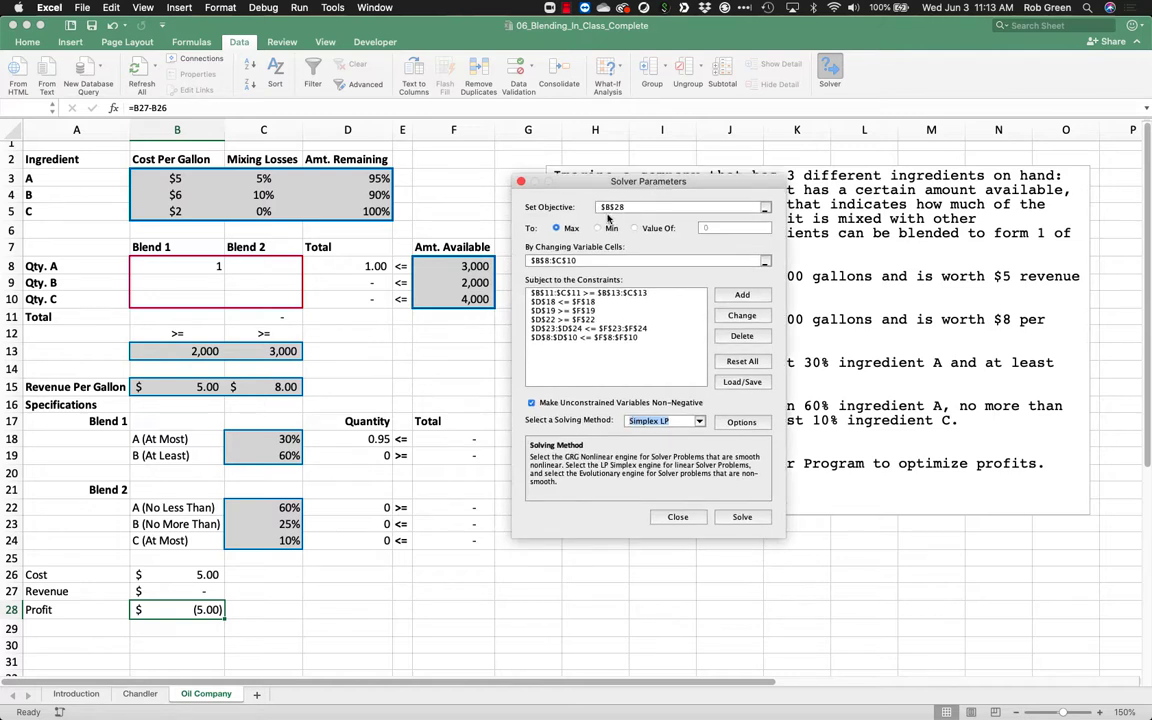
pyautogui.click(742, 518)
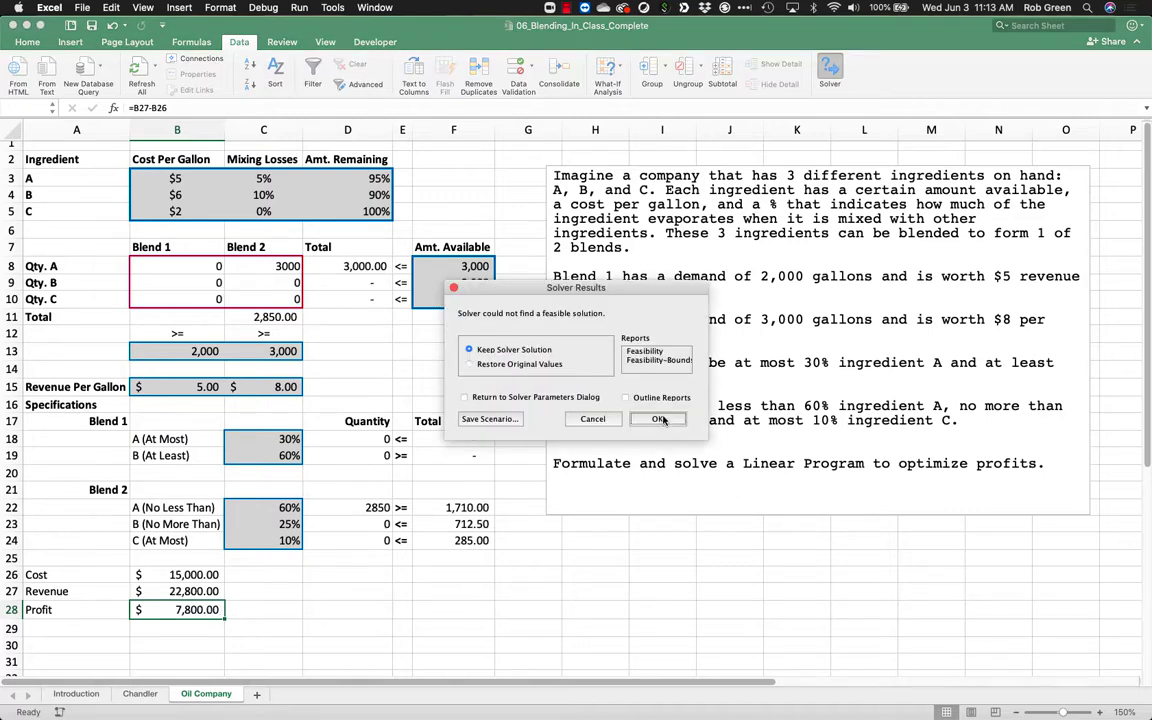
pyautogui.click(660, 419)
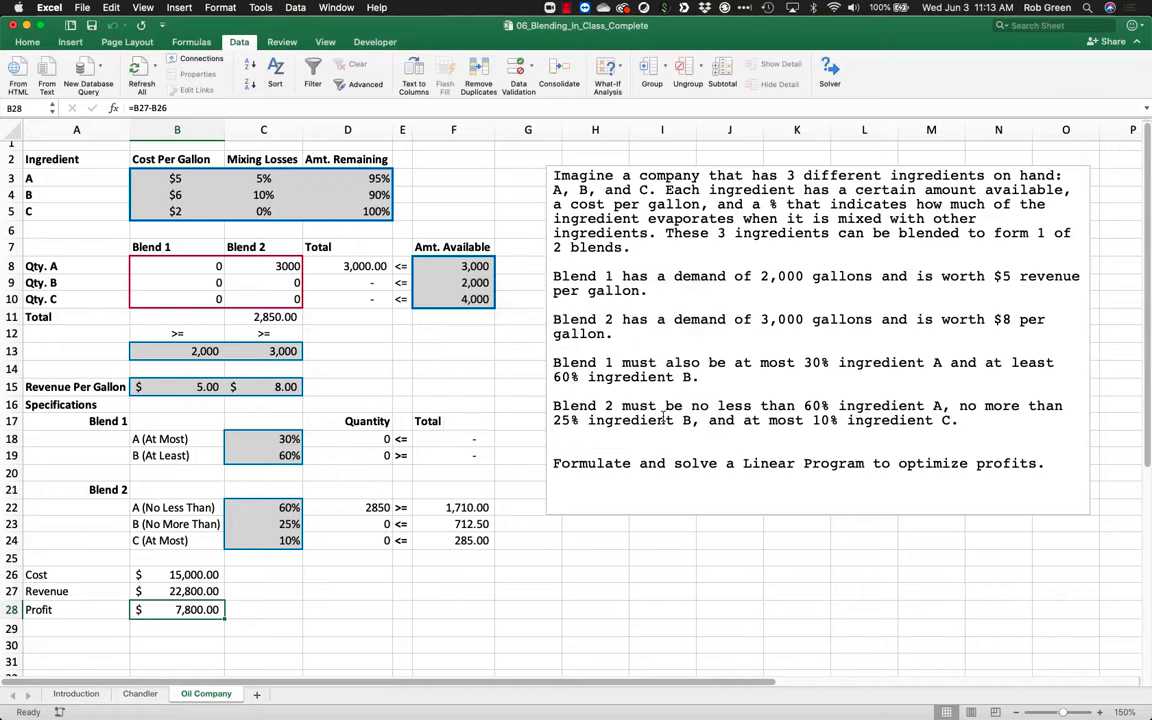
pyautogui.click(566, 8)
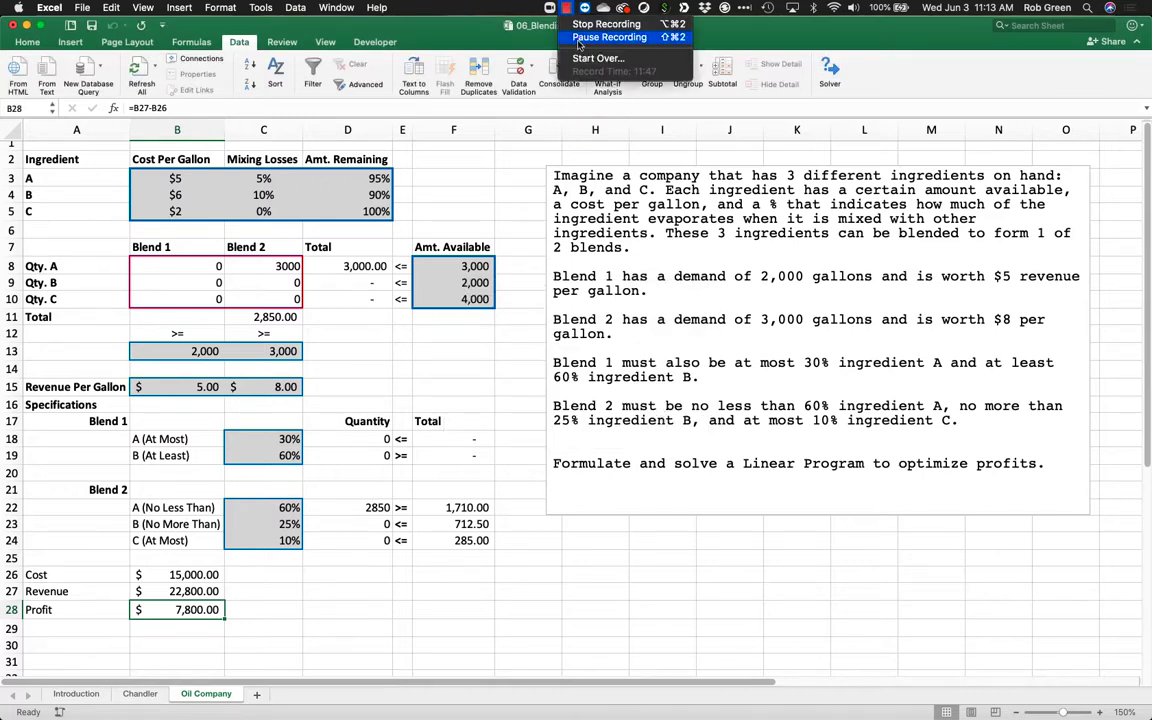
pyautogui.click(580, 36)
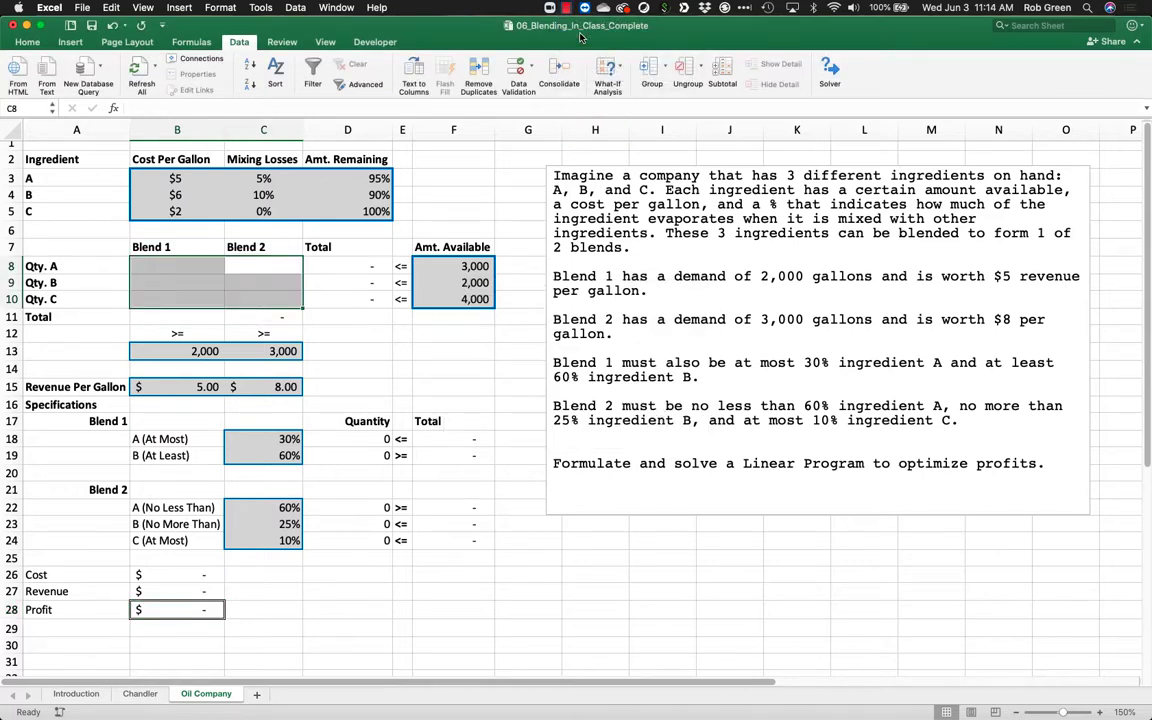
# - Examine the ingredient total formulas in D8:D10
pyautogui.click(477, 338)
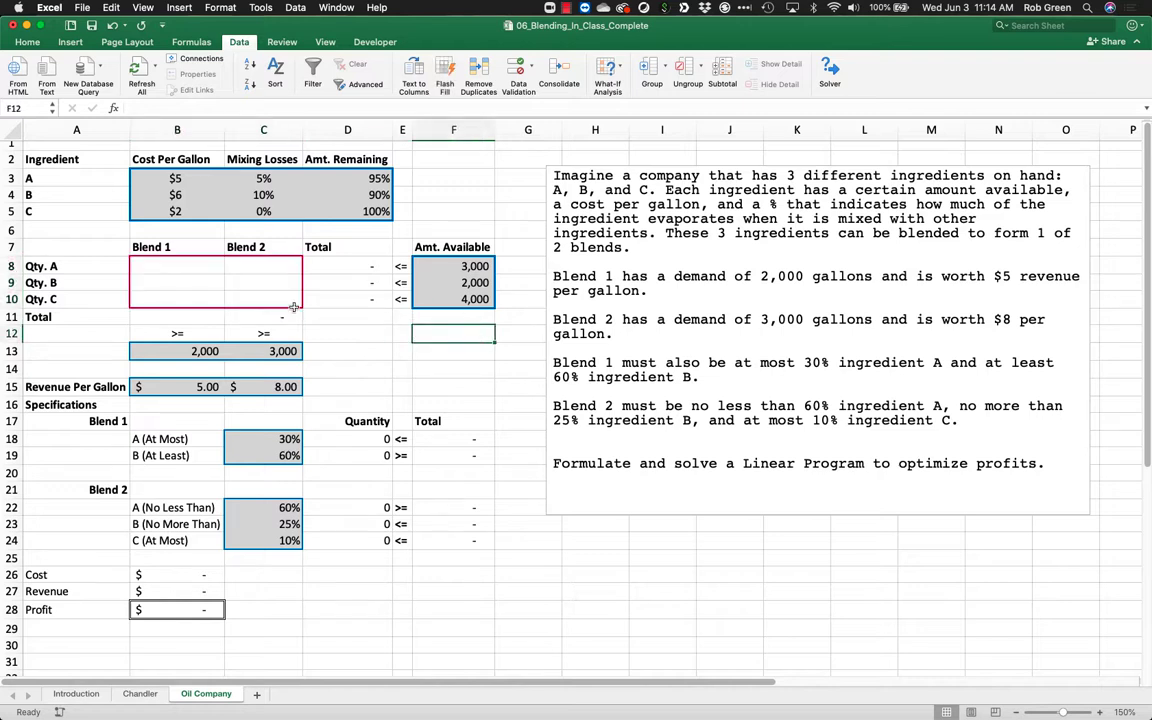
pyautogui.click(353, 270)
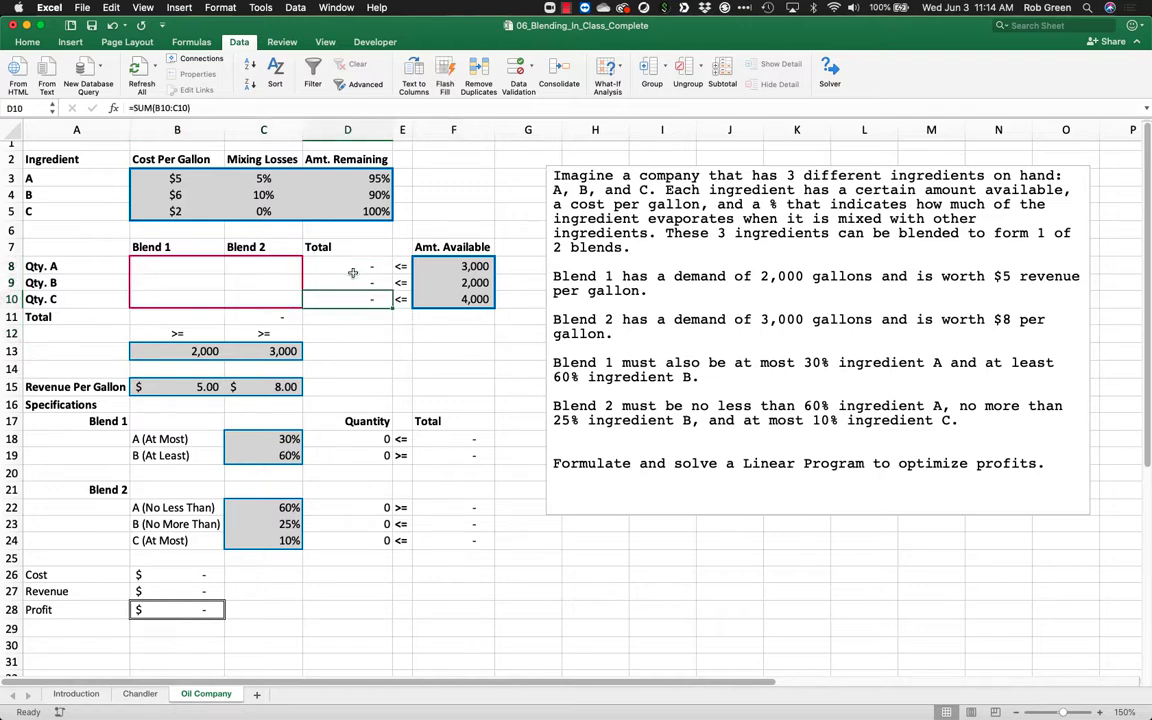
pyautogui.click(358, 283)
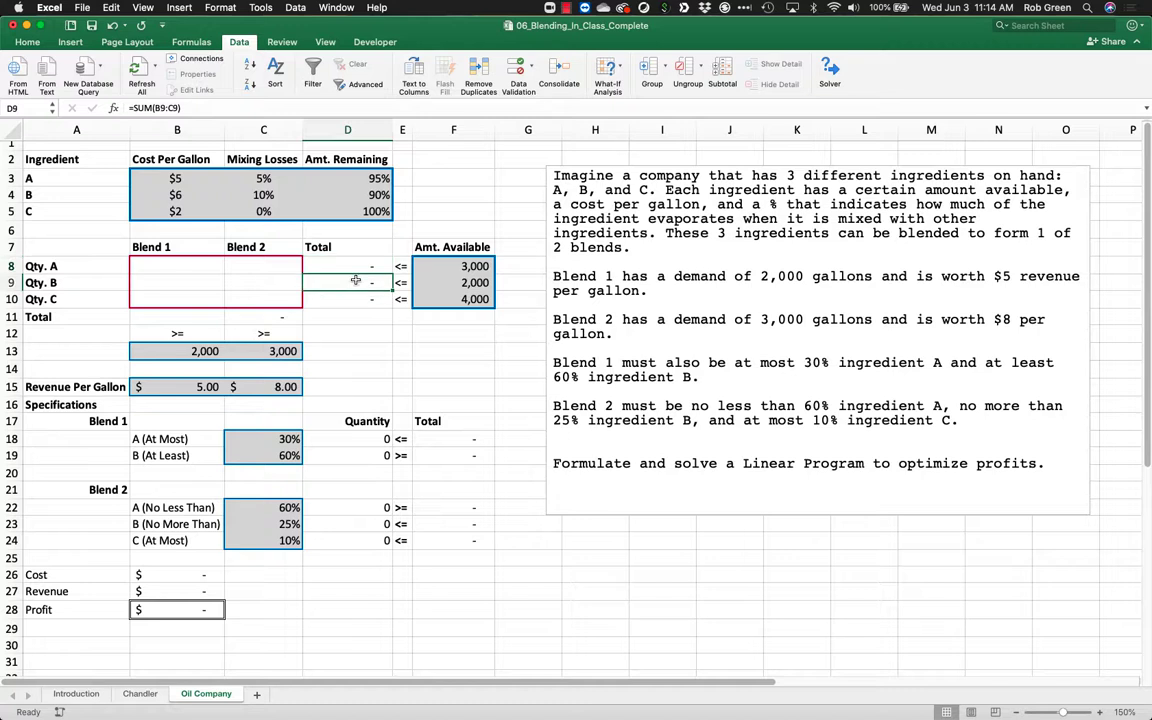
pyautogui.write('=SUMn(B9:C9)')
pyautogui.press('Return')
pyautogui.doubleClick(352, 283)
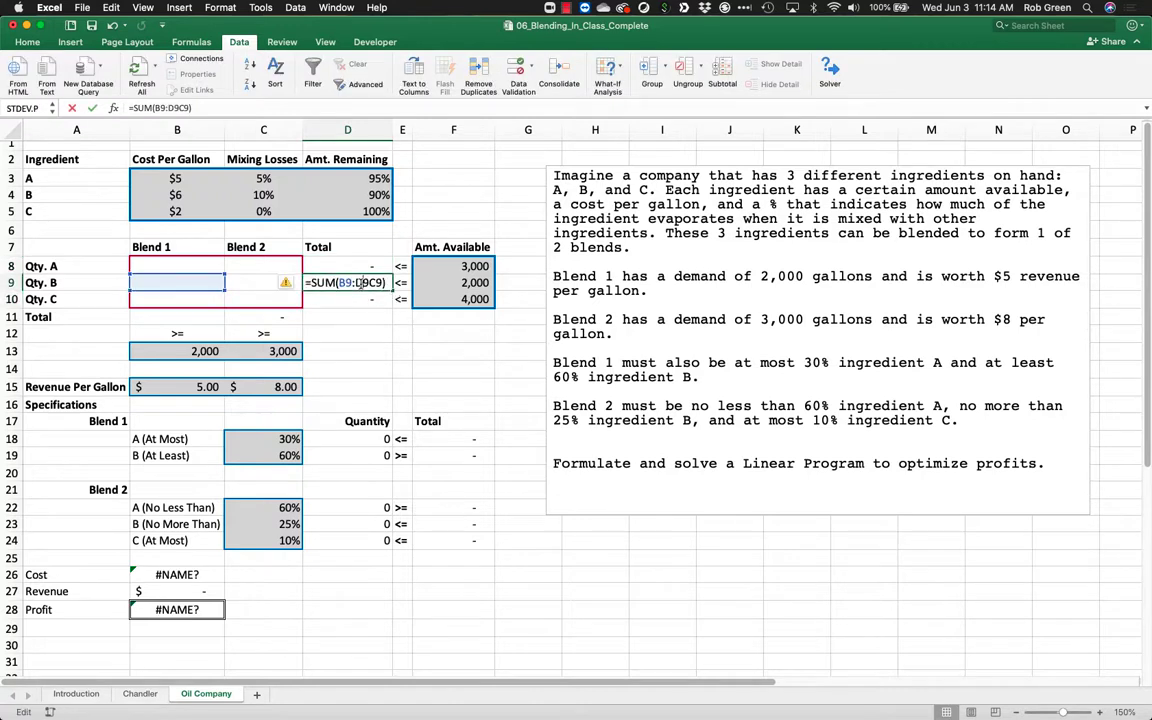
pyautogui.click(372, 263)
pyautogui.moveTo(387, 273); pyautogui.dragTo(385, 300)
# - Fill the Blend 2 total formula =SUMPRODUCT(C8:C10,$D$3:$D$5) from C11 across into the Blend 1 total in B11
pyautogui.doubleClick(240, 318)
pyautogui.press('Escape')
pyautogui.doubleClick(197, 318)
pyautogui.press('Escape')
pyautogui.click(270, 317)
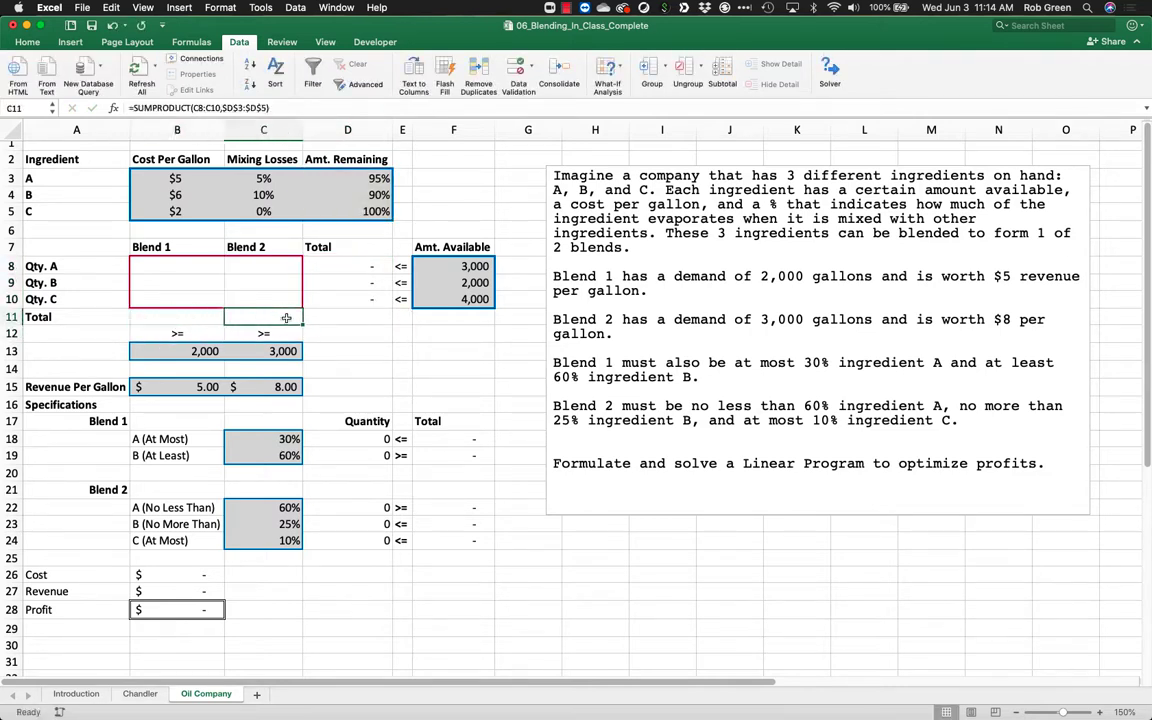
pyautogui.moveTo(301, 322); pyautogui.dragTo(195, 318)
pyautogui.click(398, 333)
# - Reopen Solver, check the D19 >= F19 and B11:C11 >= B13:C13 constraints, and solve the model again
pyautogui.click(830, 70)
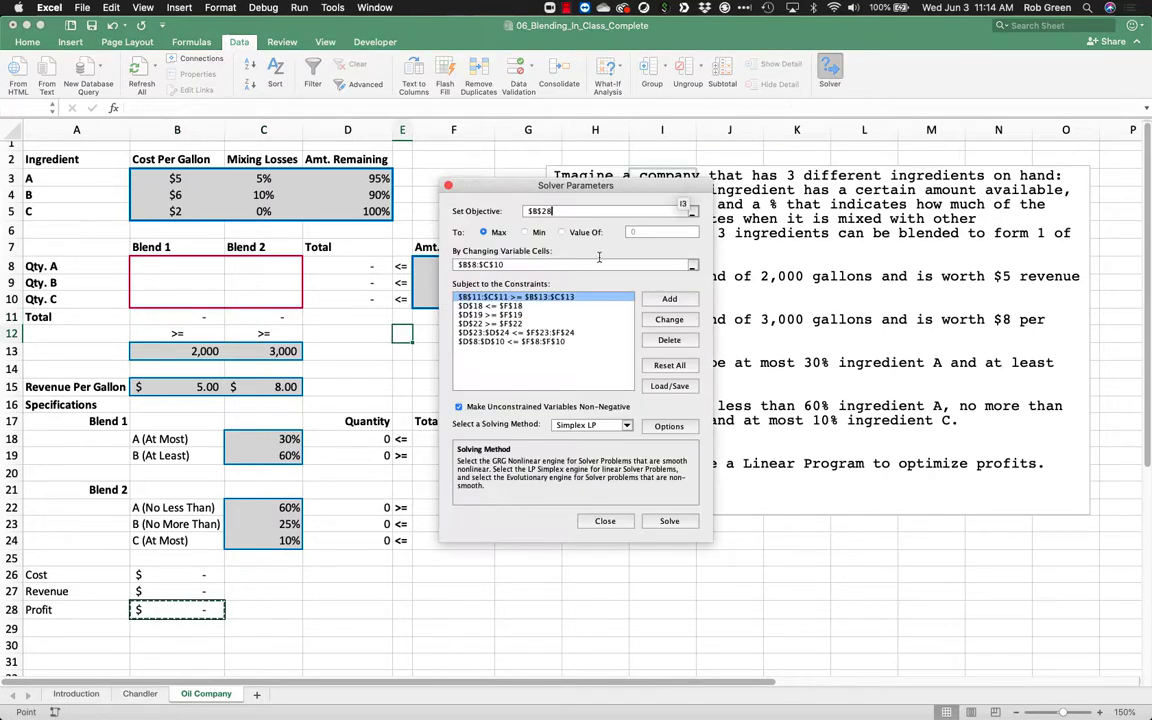
pyautogui.click(515, 316)
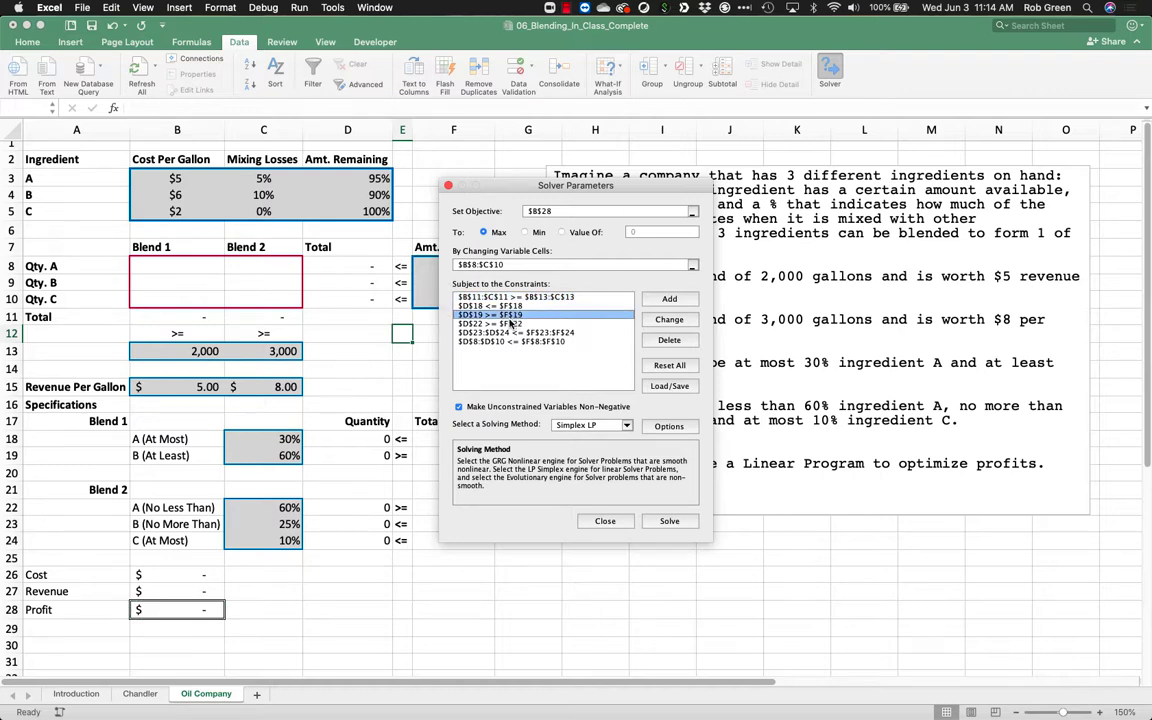
pyautogui.click(669, 320)
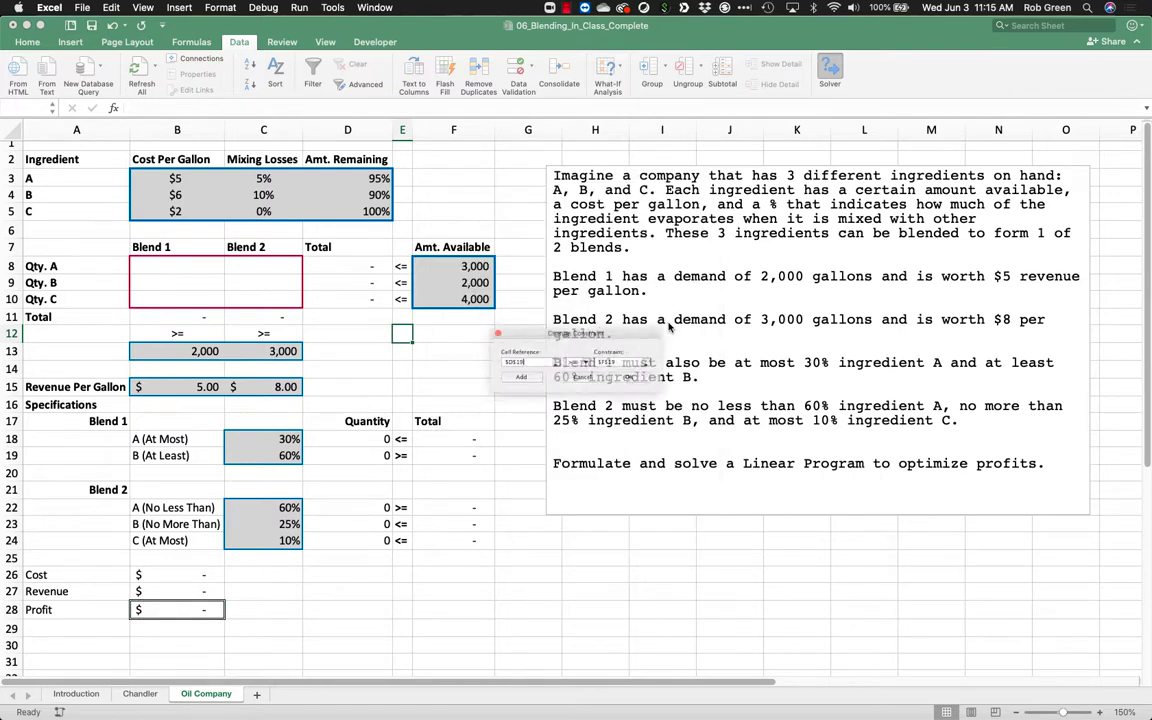
pyautogui.click(582, 385)
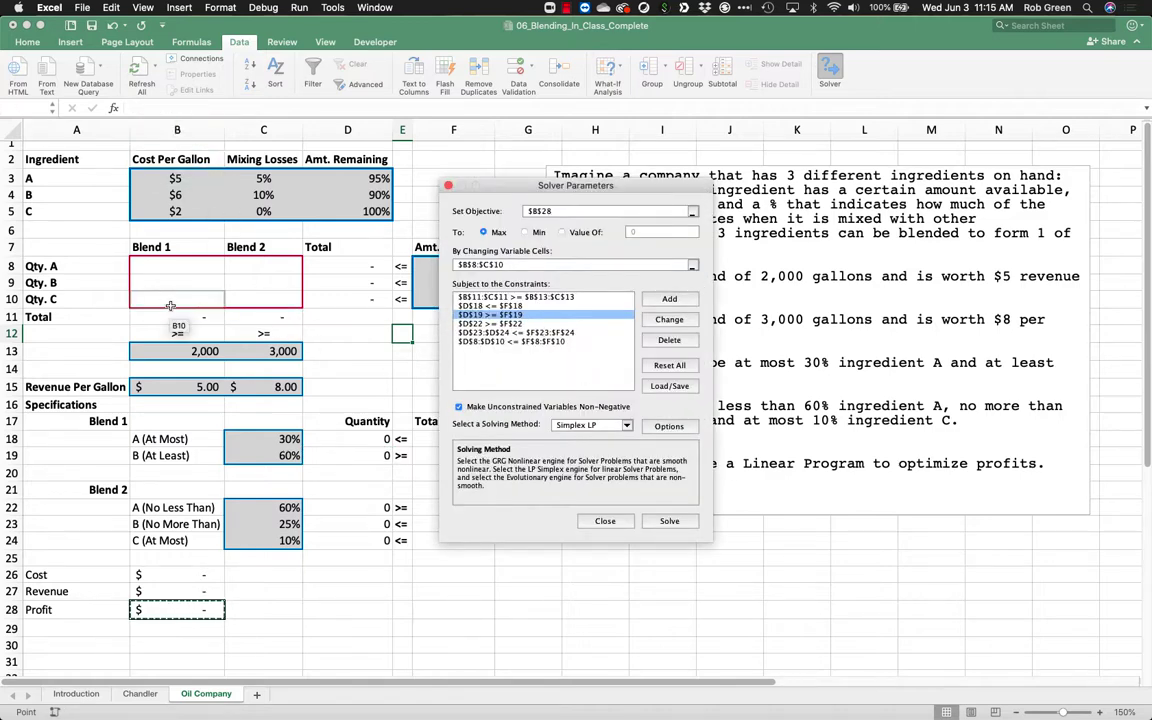
pyautogui.click(504, 298)
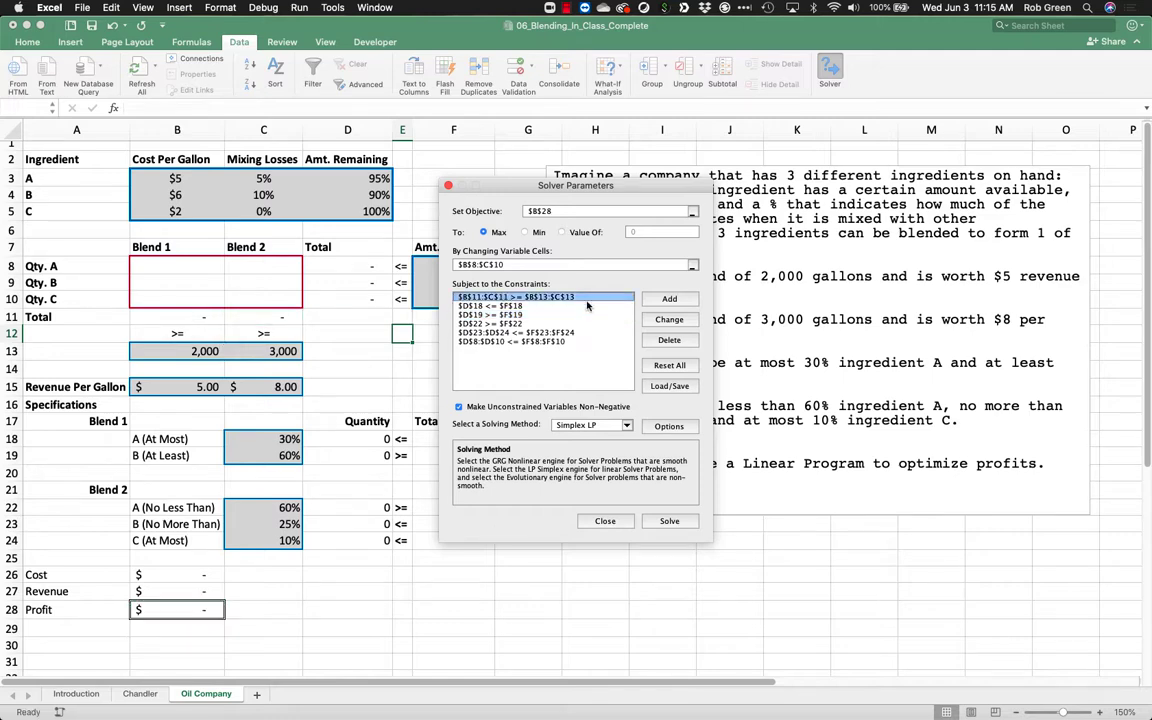
pyautogui.click(680, 320)
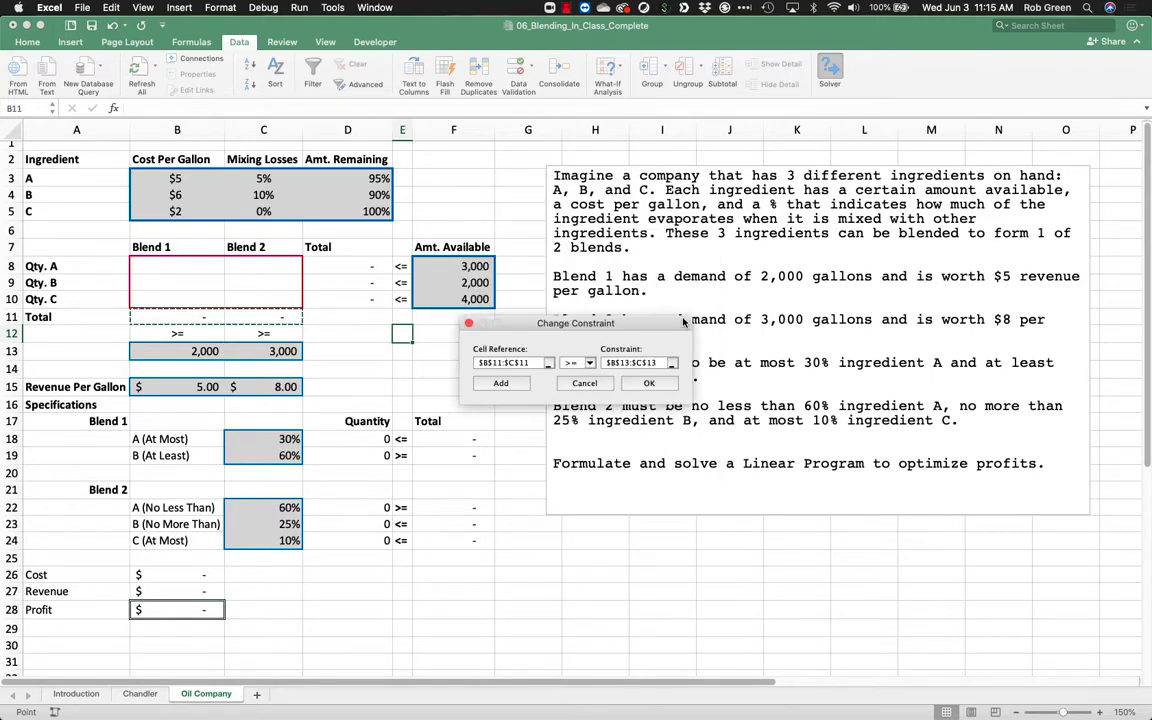
pyautogui.click(646, 384)
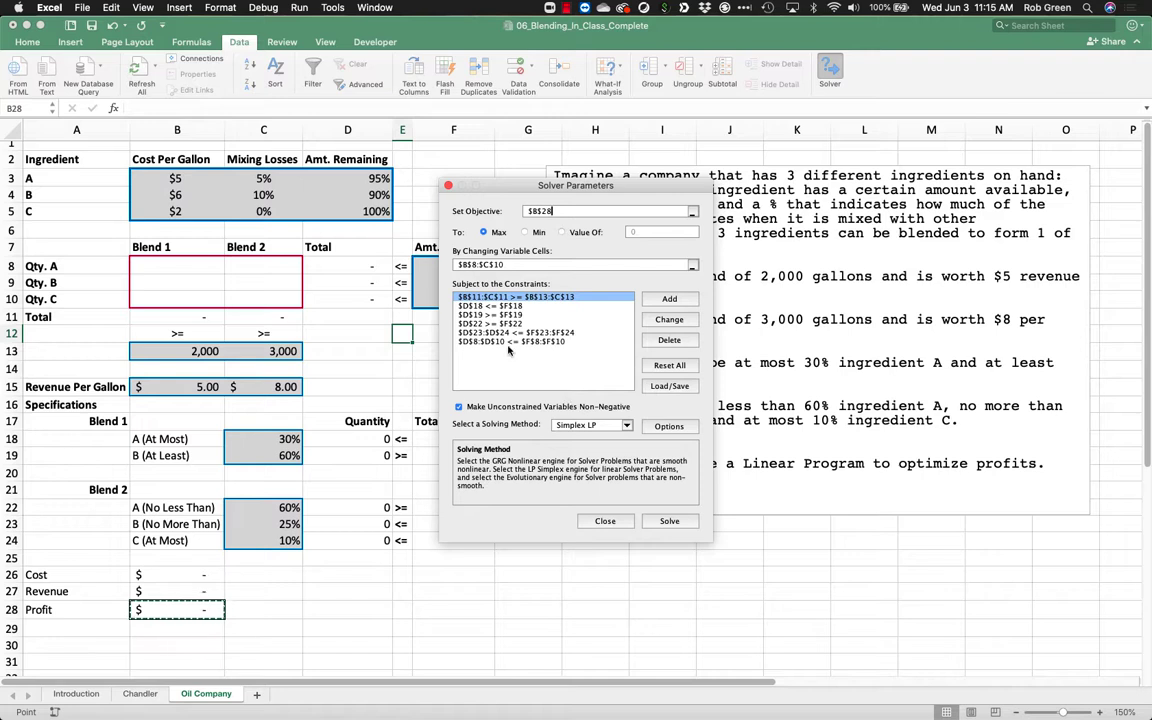
pyautogui.click(668, 521)
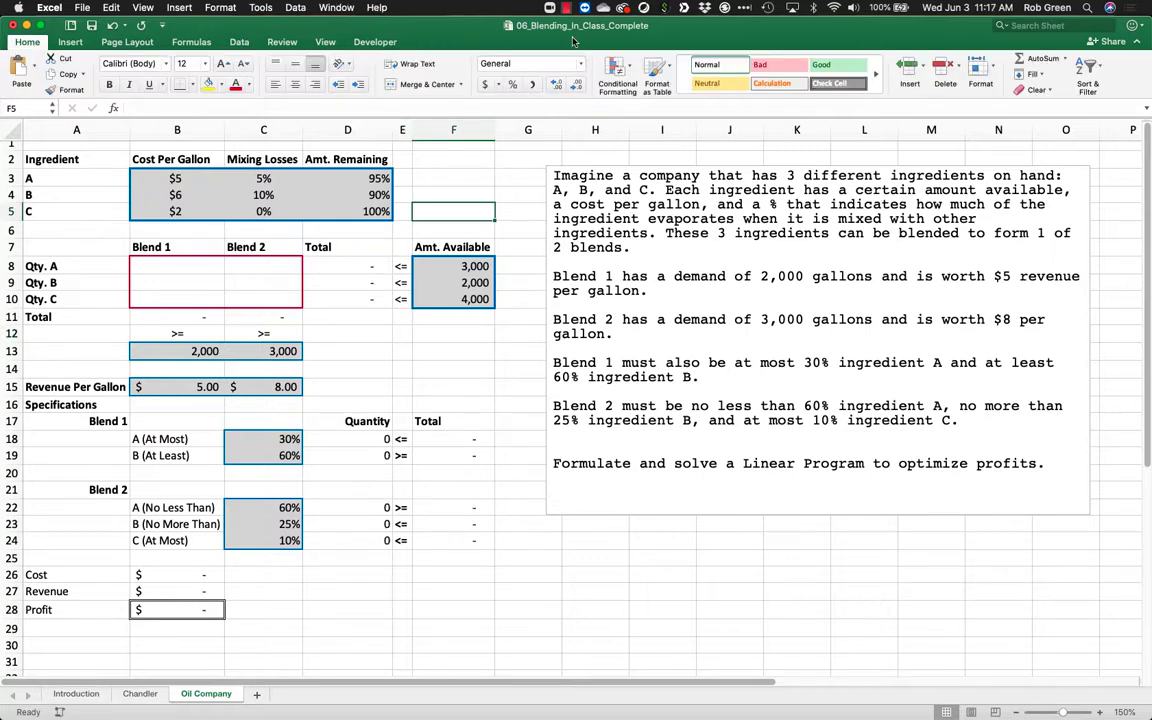
pyautogui.press('Down')
pyautogui.press('Down')
pyautogui.press('Down')
pyautogui.press('Down')
pyautogui.press('Down')
pyautogui.press('Down')
pyautogui.press('Down')
pyautogui.press('Down')
pyautogui.press('Down')
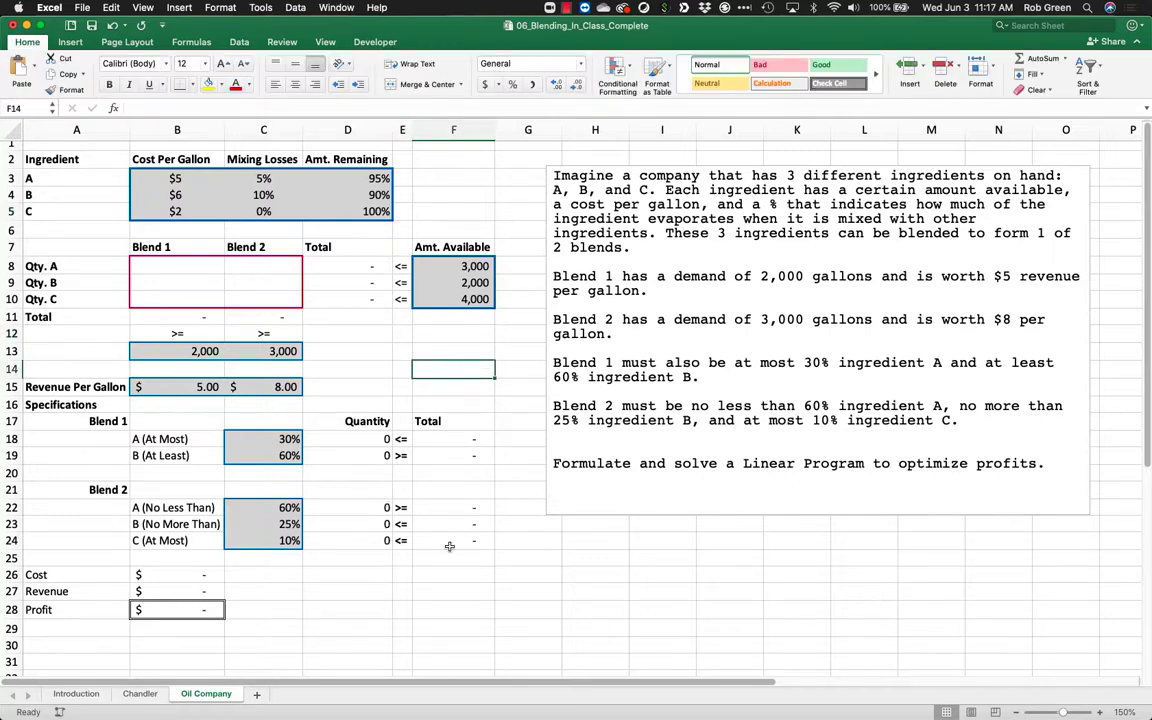
# - Examine the totals in D8:D10 against the available amounts and the specification limit formulas in F18:F24, including =C18*$B$11
pyautogui.click(331, 265)
pyautogui.press('Down')
pyautogui.press('Down')
pyautogui.click(442, 438)
pyautogui.write('=C18*$B$11')
pyautogui.press('Return')
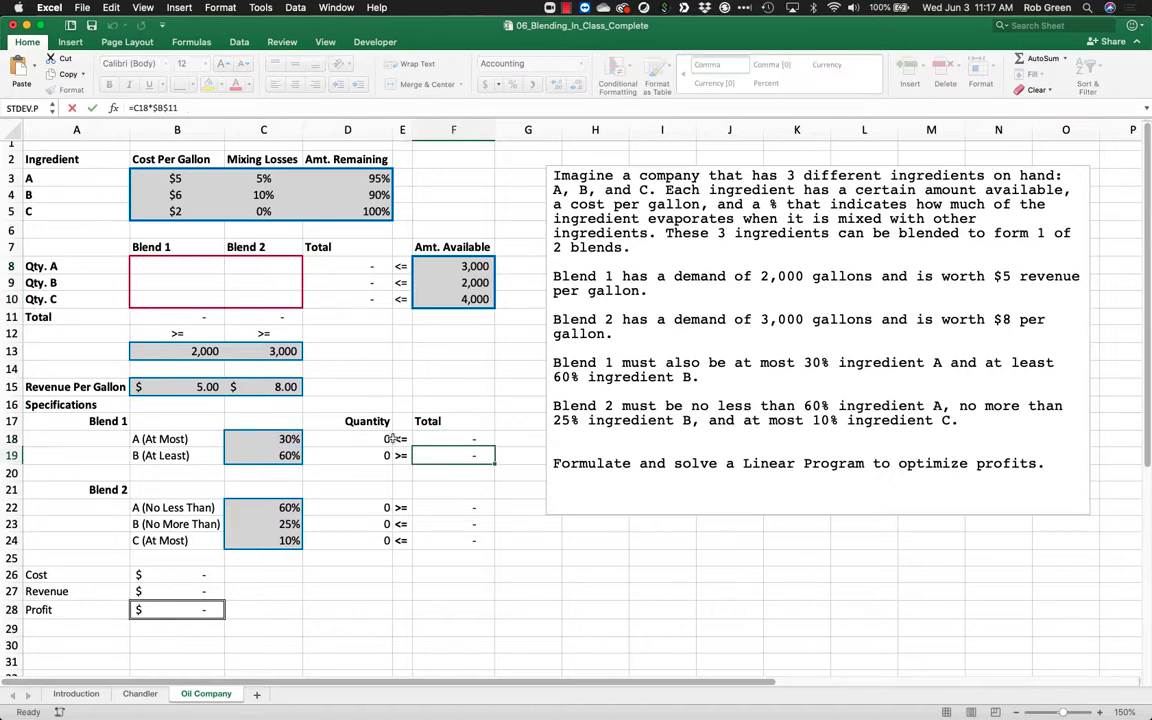
pyautogui.doubleClick(452, 455)
pyautogui.press('Return')
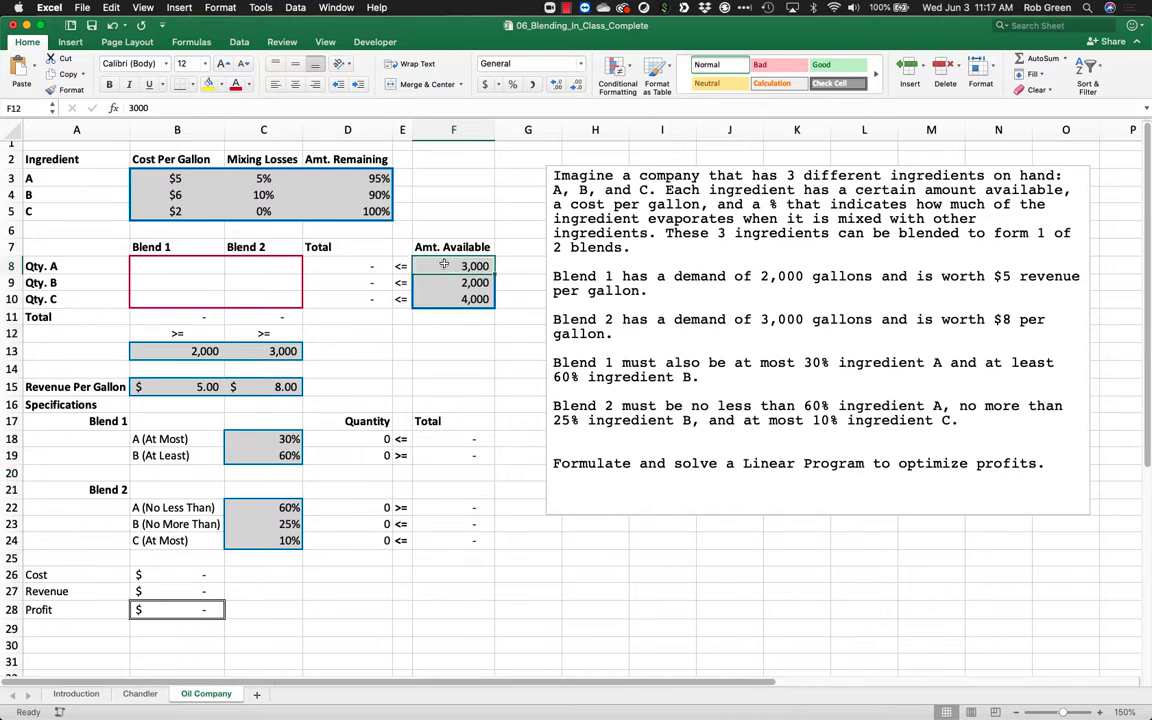
pyautogui.moveTo(468, 266); pyautogui.dragTo(392, 299)
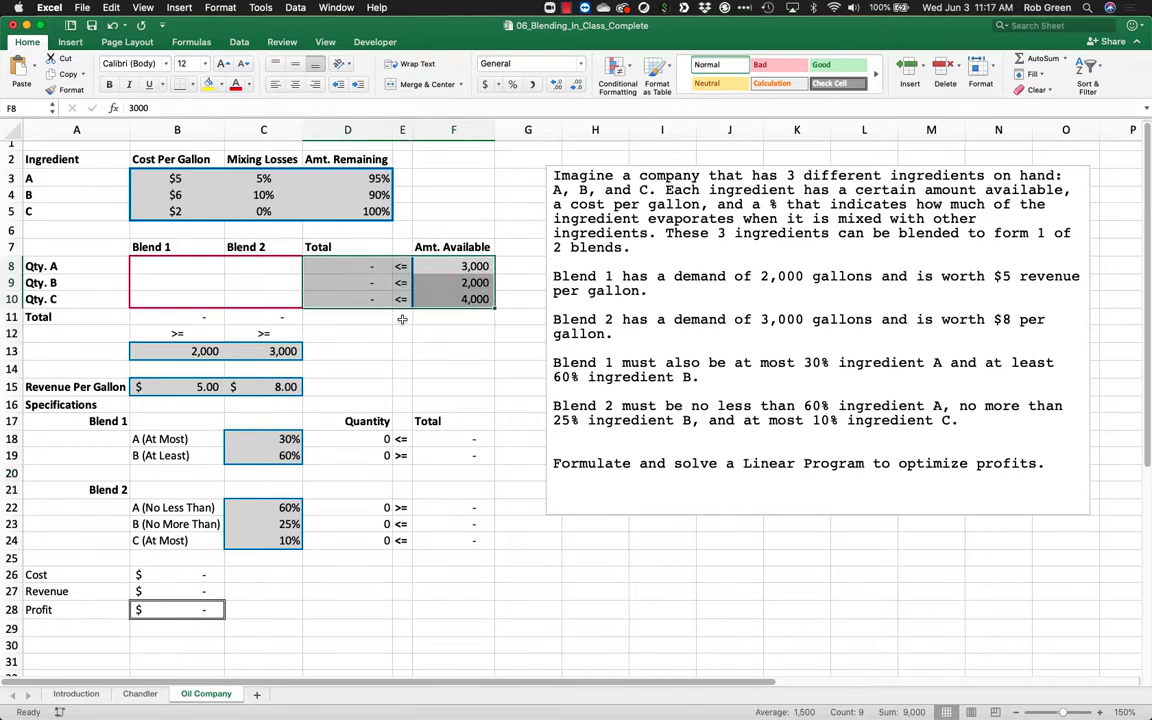
pyautogui.moveTo(470, 455); pyautogui.dragTo(364, 543)
pyautogui.click(400, 386)
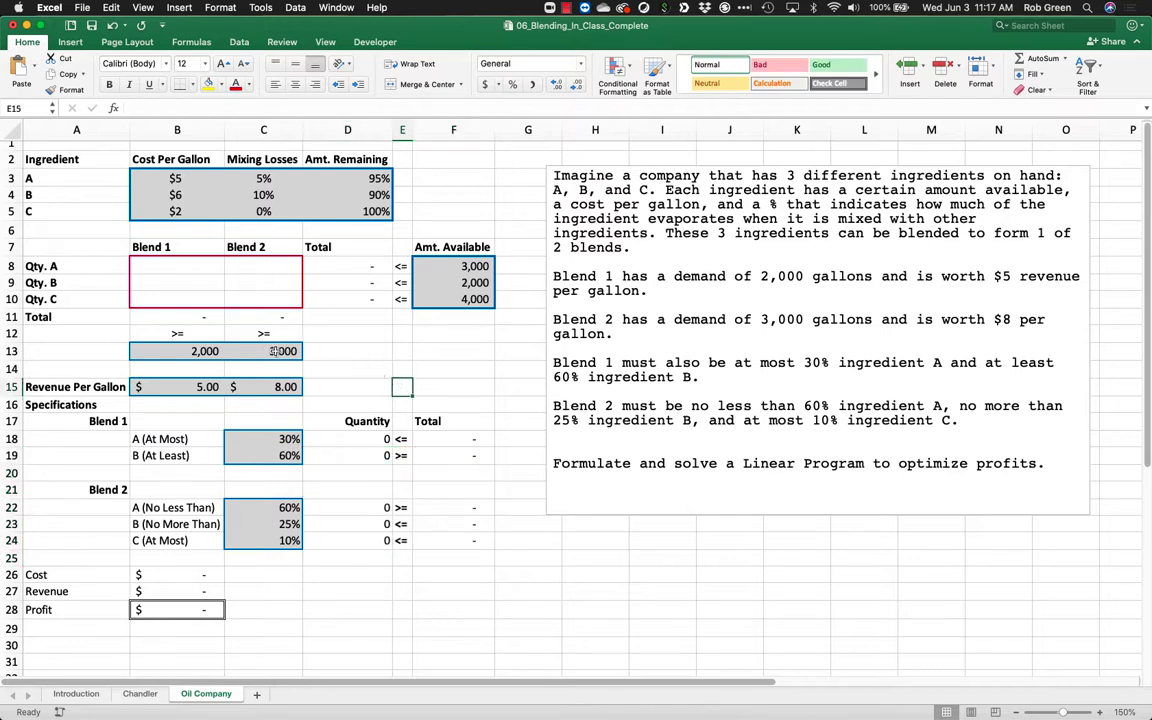
# - Change the demand constraint signs for Blend 1 and Blend 2 in B12:C12 to =
pyautogui.moveTo(196, 299); pyautogui.dragTo(279, 361)
pyautogui.click(347, 351)
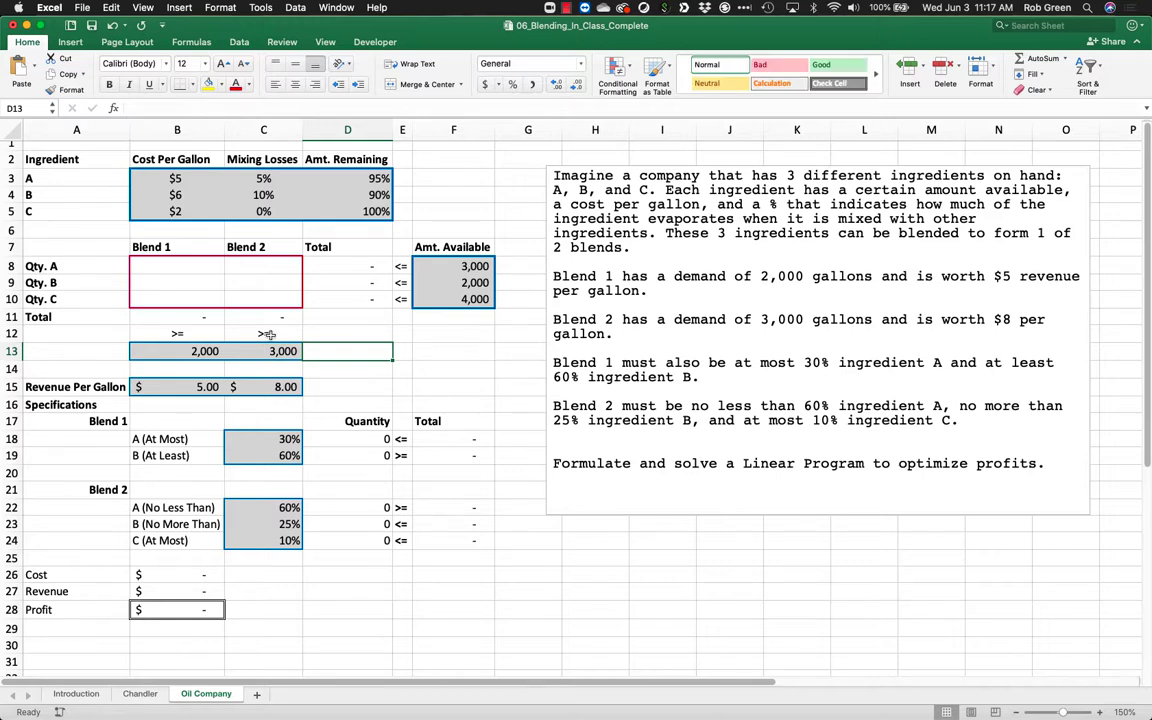
pyautogui.click(197, 333)
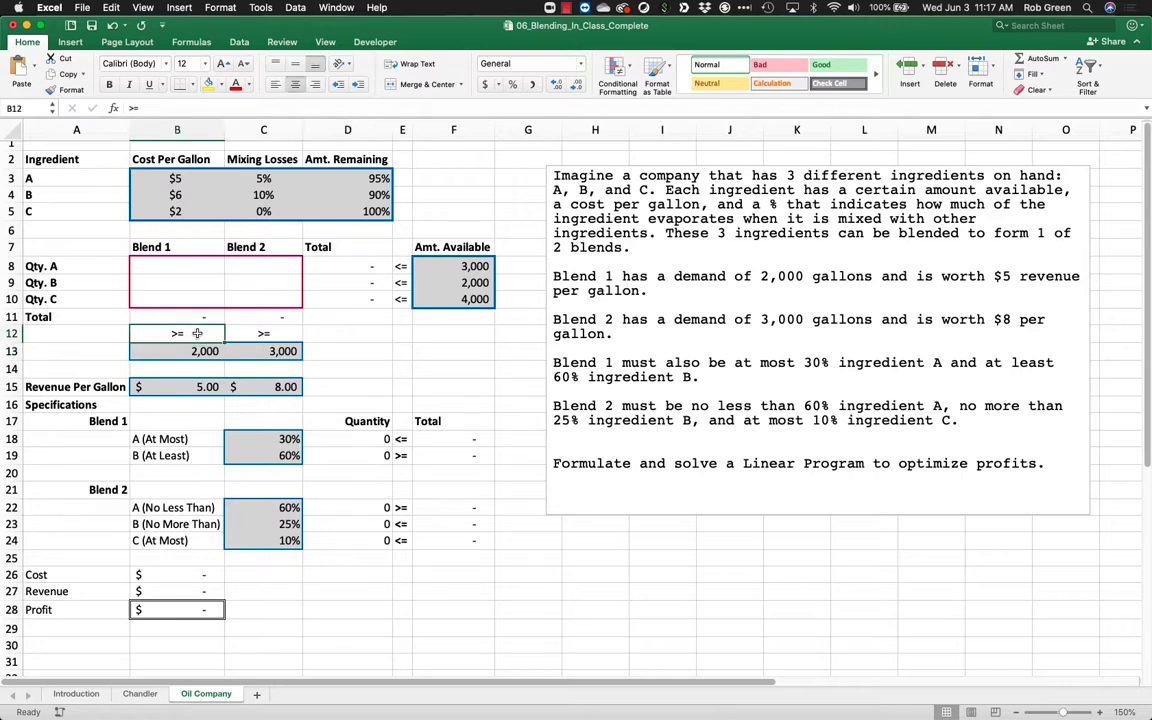
pyautogui.write('=')
pyautogui.press('Tab')
pyautogui.write('=')
pyautogui.press('Return')
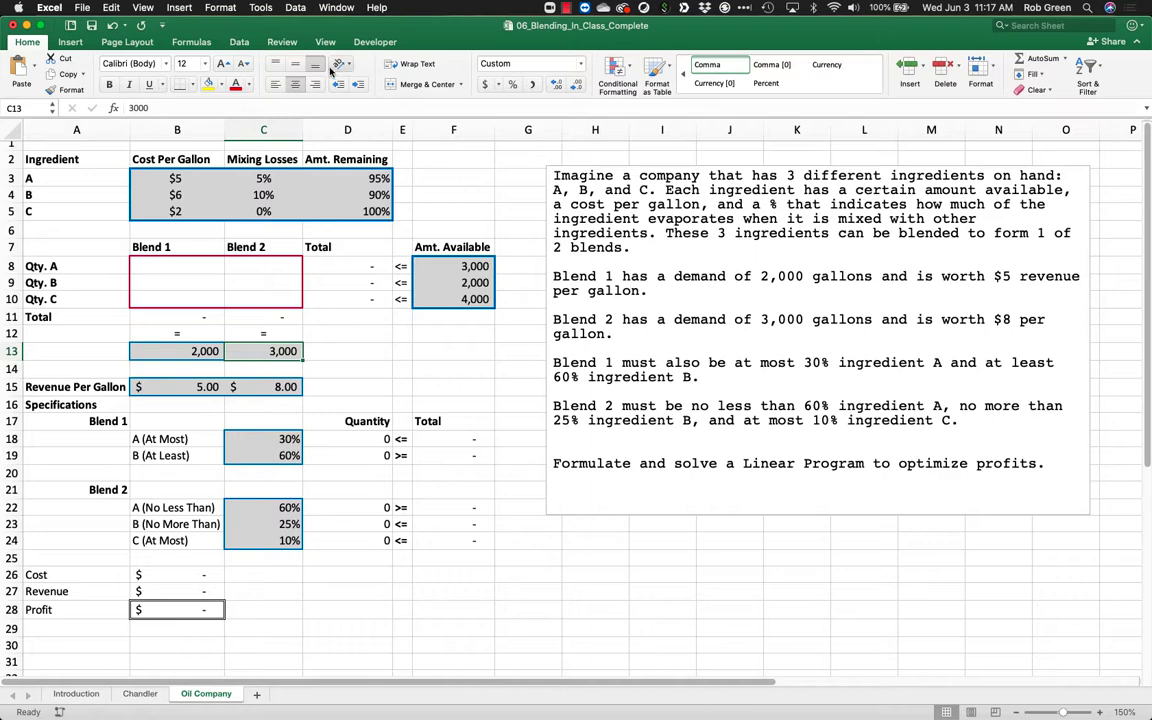
# - Solve the model in Solver with the demand constraint B11:C11 = B13:C13 and keep the Solver solution
pyautogui.click(239, 42)
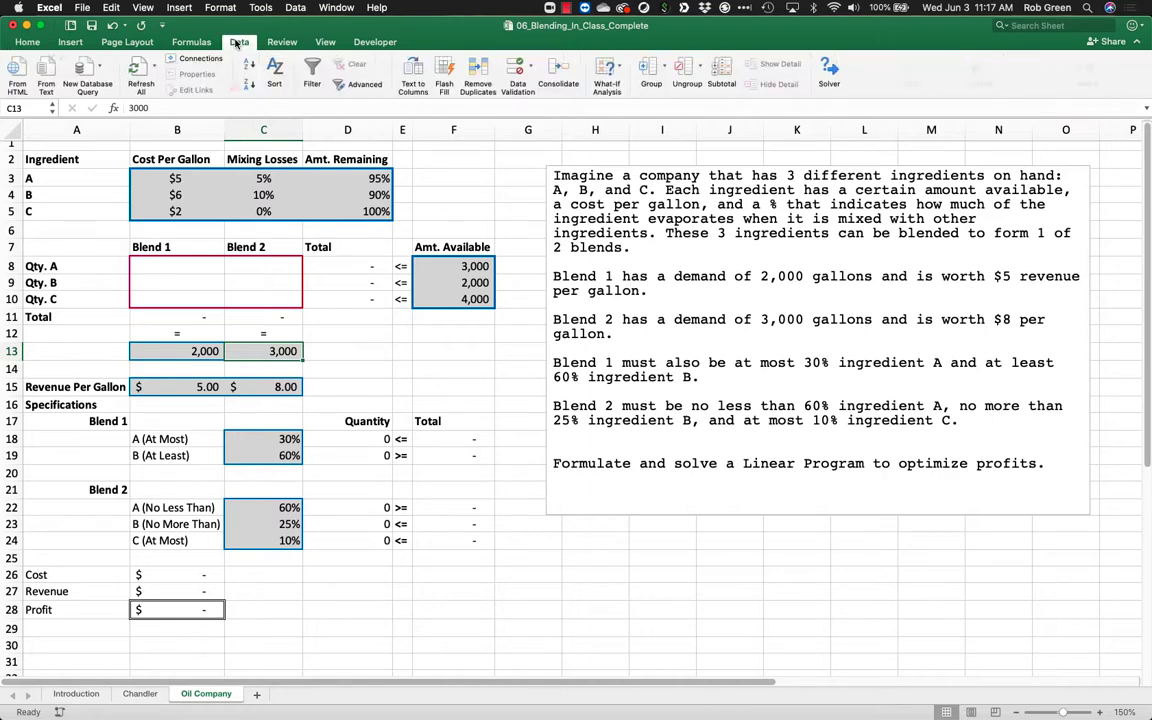
pyautogui.click(830, 70)
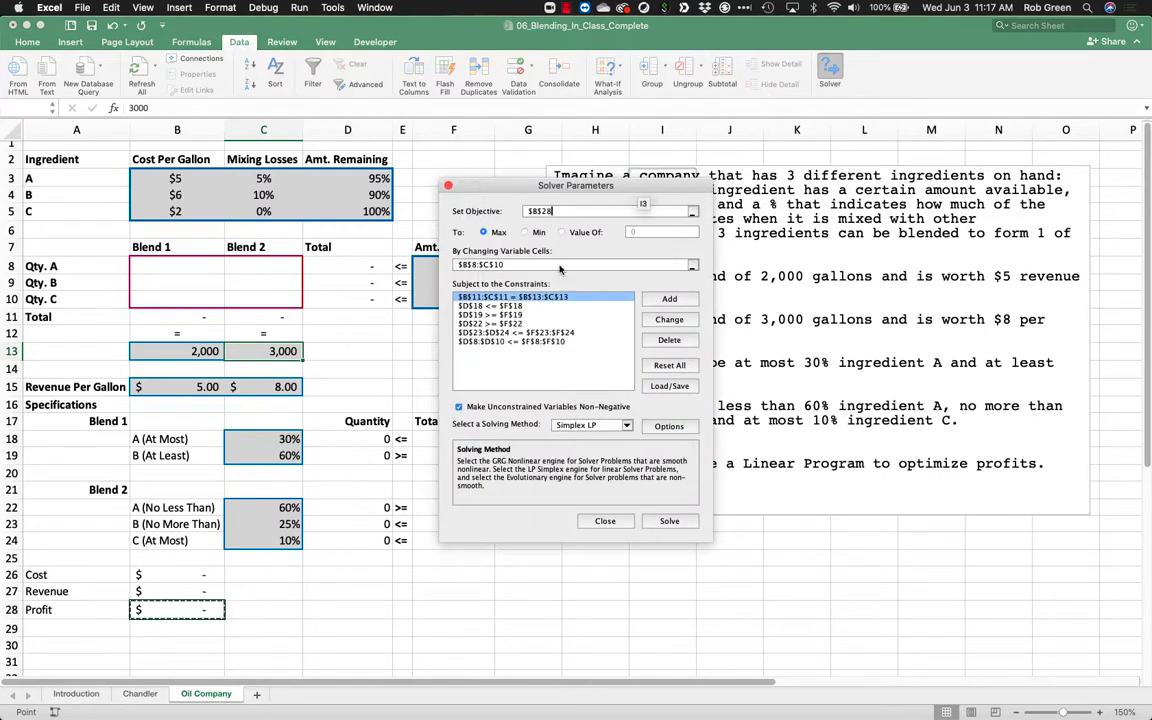
pyautogui.click(480, 306)
pyautogui.click(480, 297)
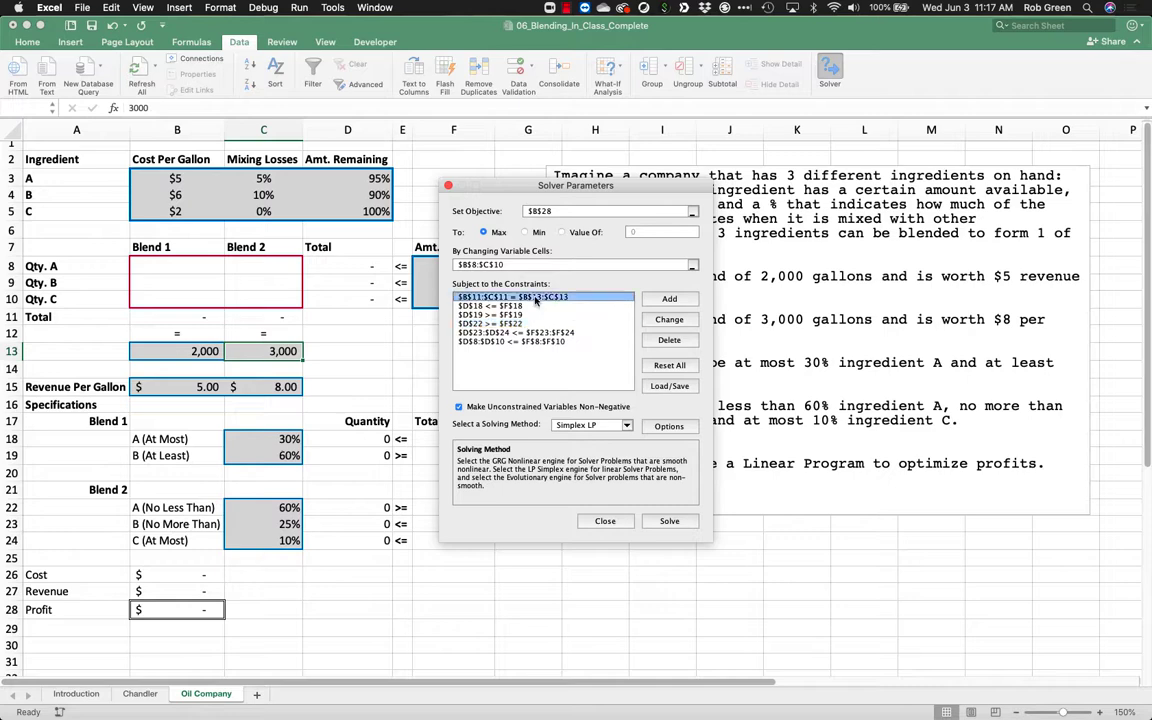
pyautogui.click(669, 319)
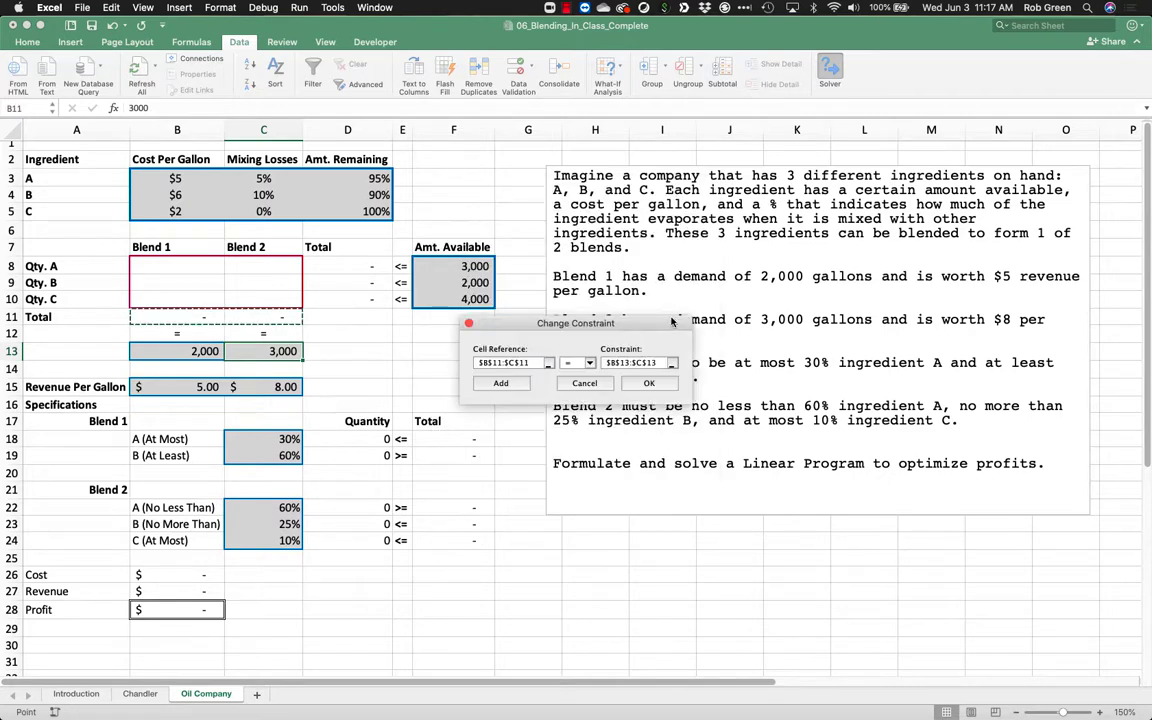
pyautogui.click(649, 383)
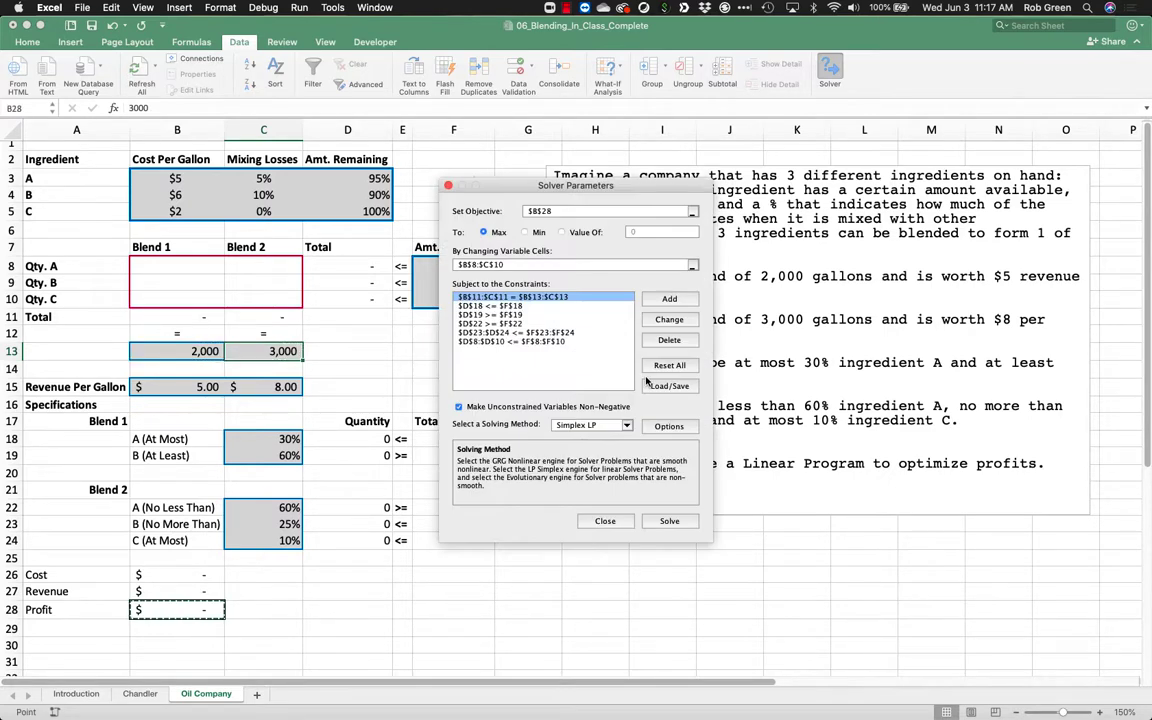
pyautogui.click(670, 522)
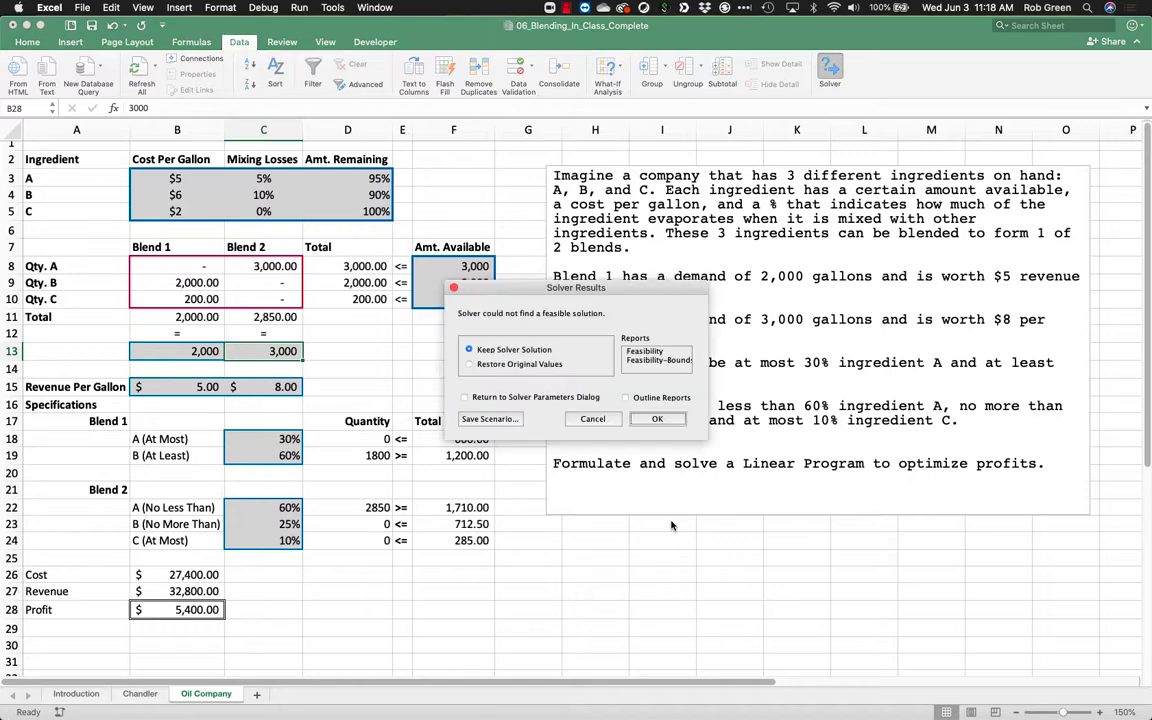
pyautogui.click(666, 420)
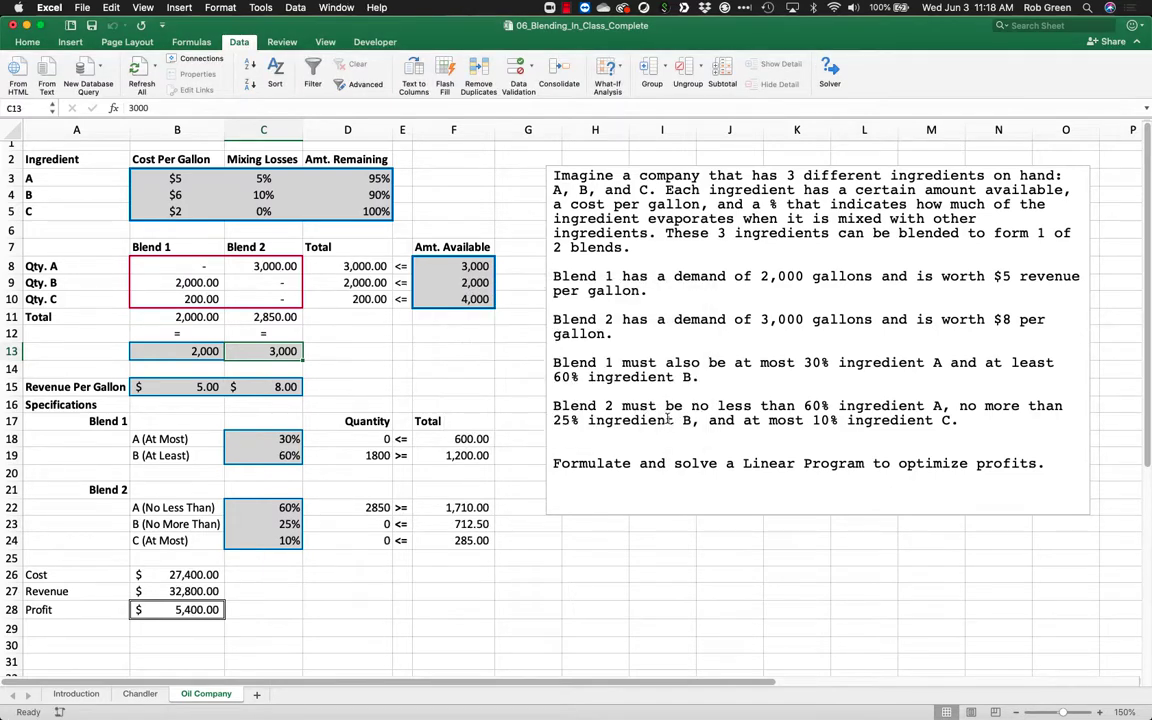
# - Run Solver again from the current blend quantities and keep the resulting solution
pyautogui.click(828, 72)
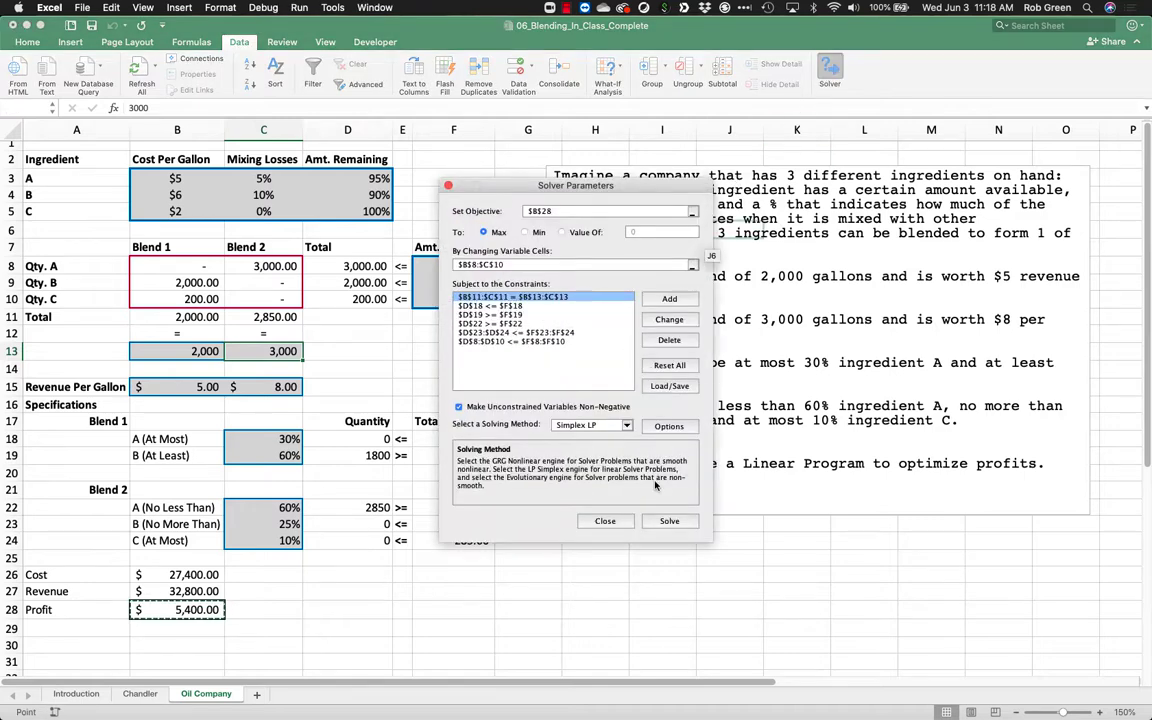
pyautogui.press('Escape')
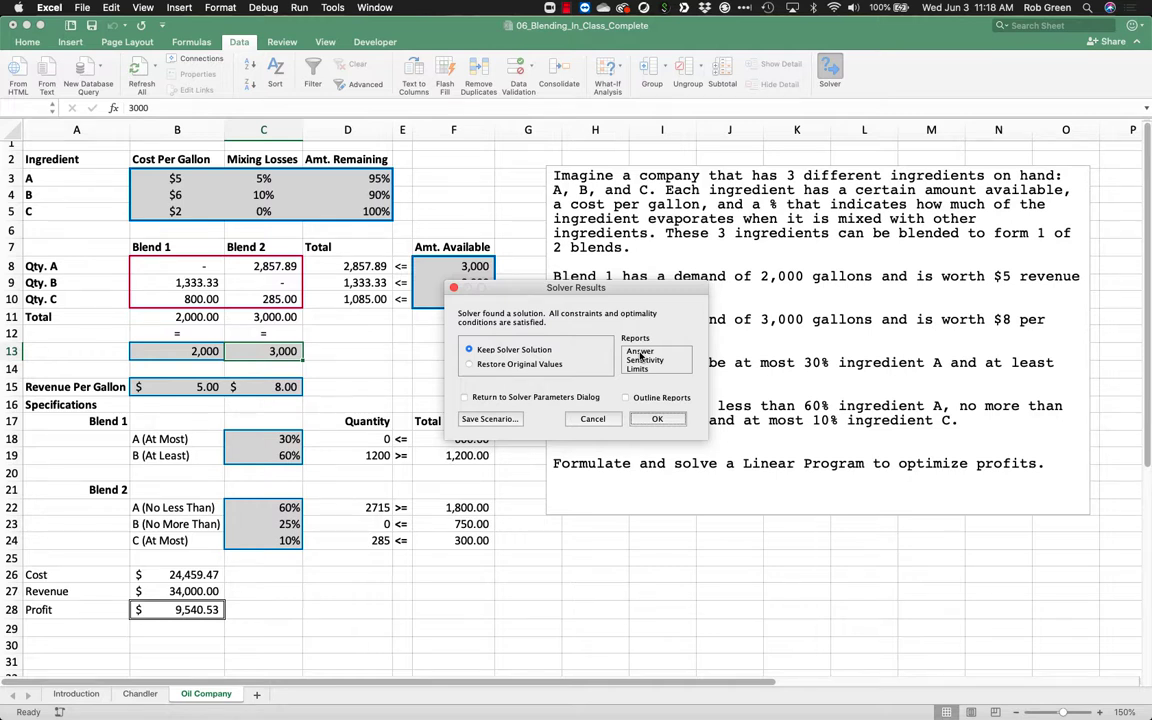
pyautogui.click(655, 420)
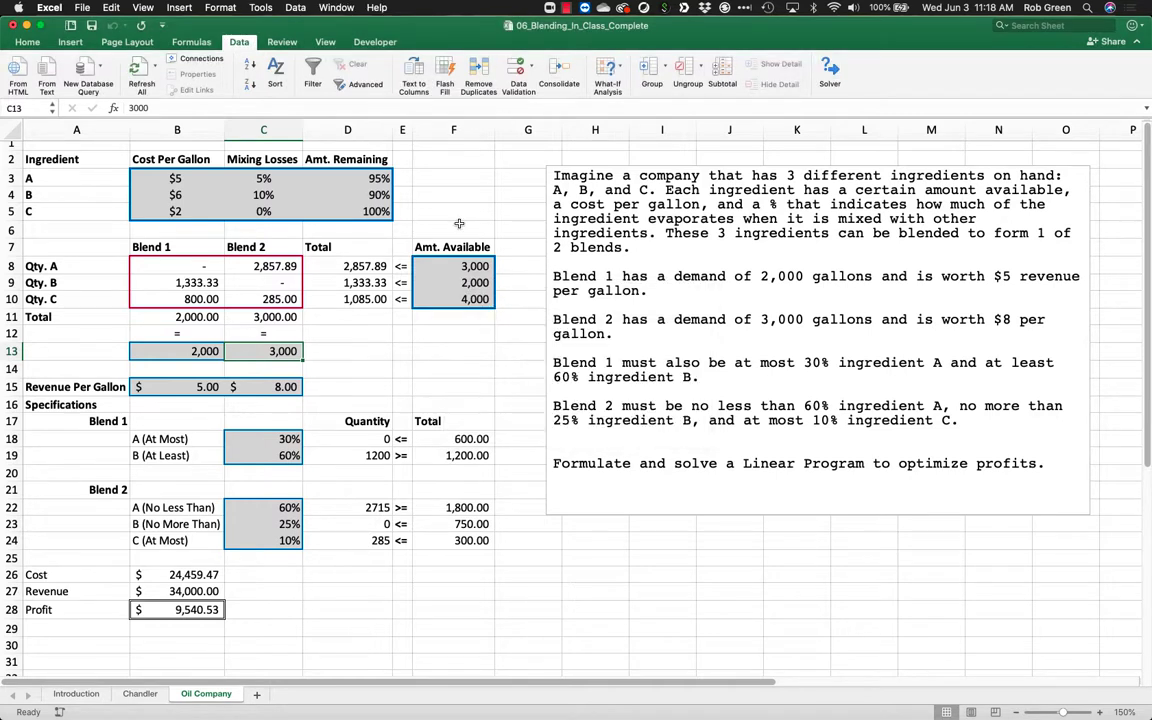
pyautogui.click(445, 419)
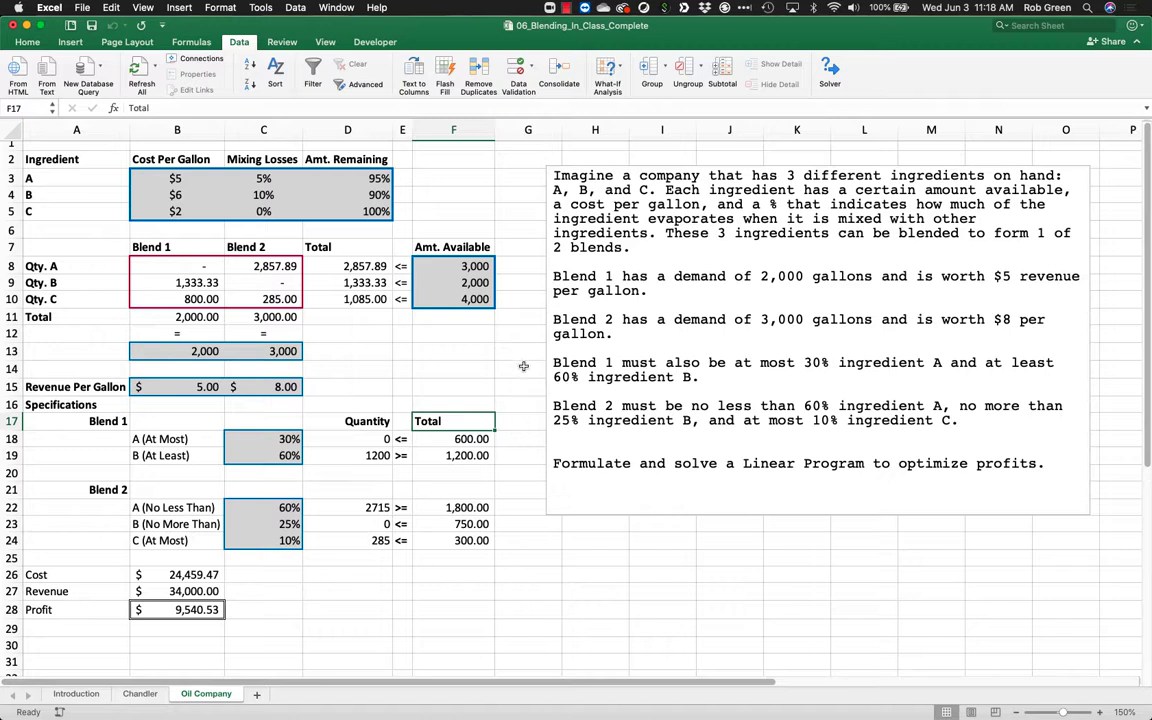
pyautogui.moveTo(663, 591); pyautogui.dragTo(170, 140)
pyautogui.click(452, 387)
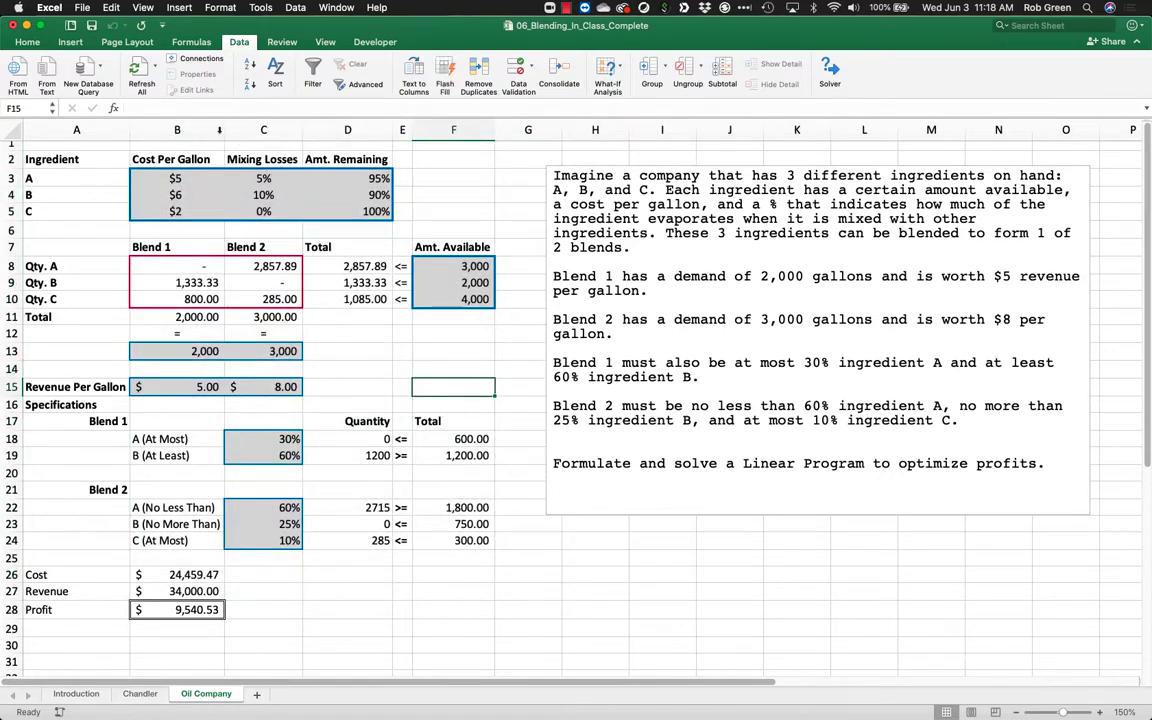
pyautogui.moveTo(80, 152); pyautogui.dragTo(600, 612)
pyautogui.click(596, 538)
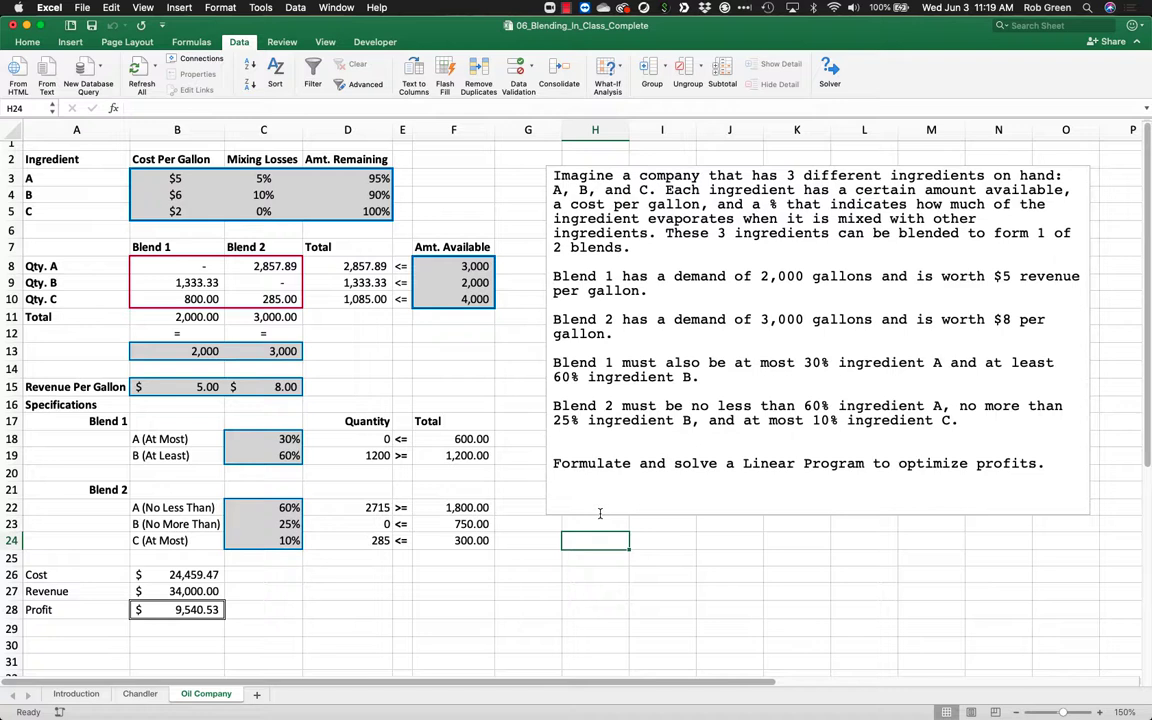
pyautogui.click(524, 608)
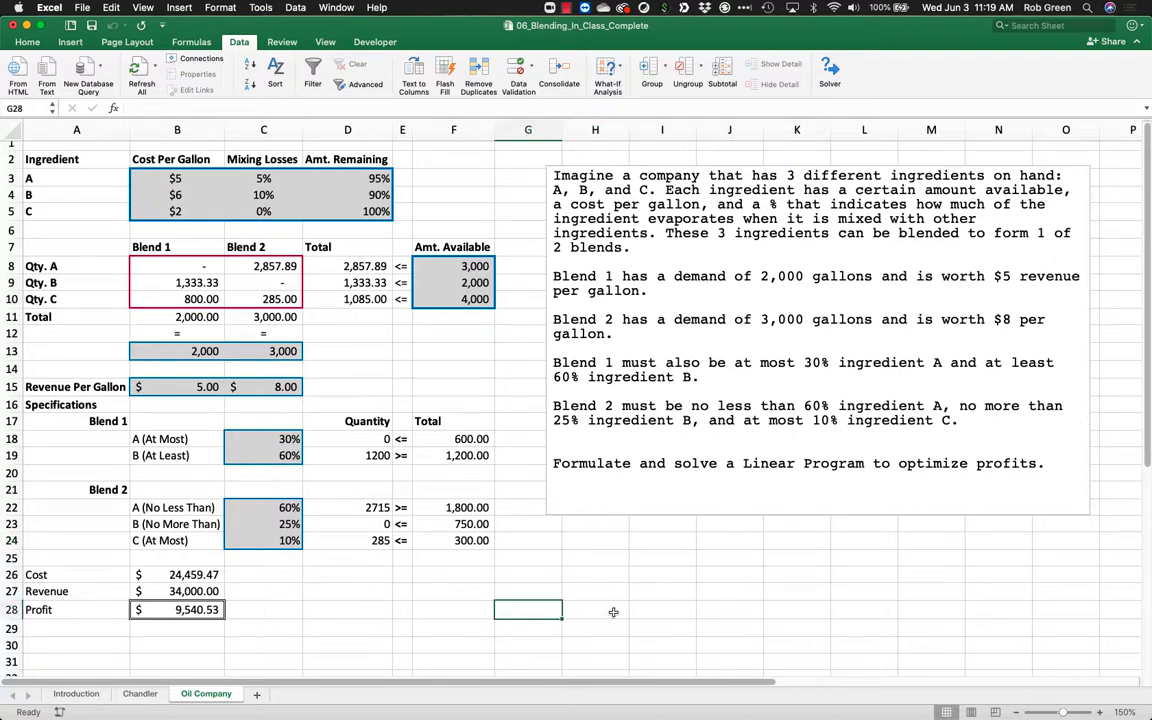